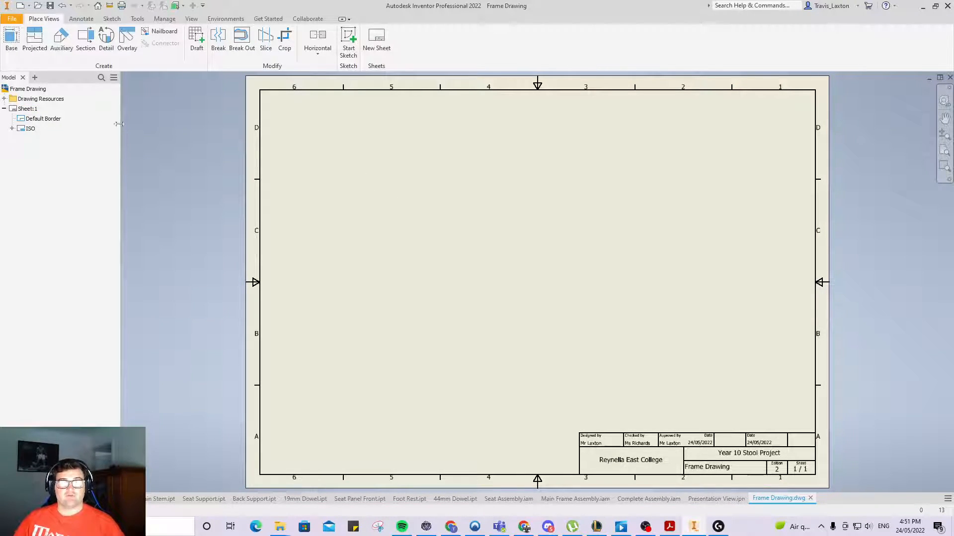
Start a base view on the blank sheet using the Main Stem part from the YT Stool folder.
click(11, 39)
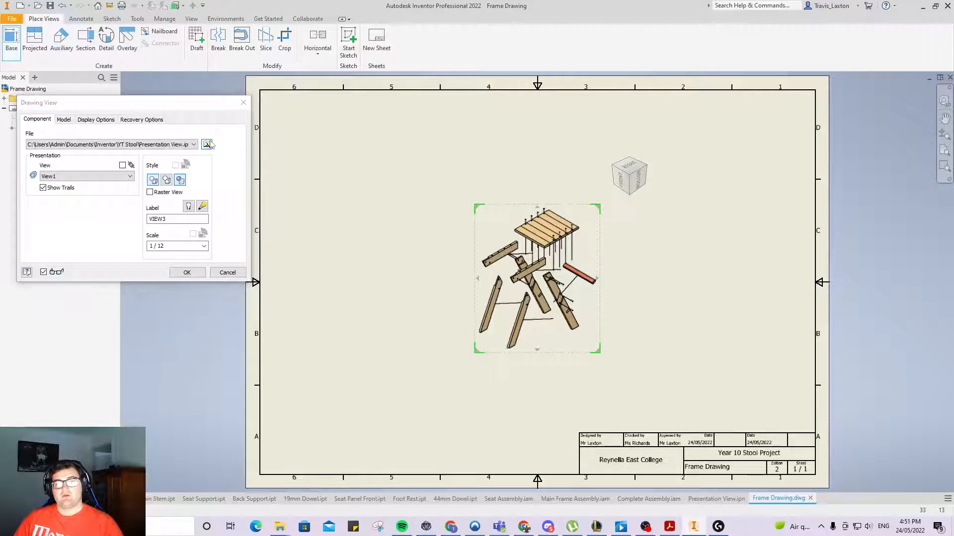
click(207, 144)
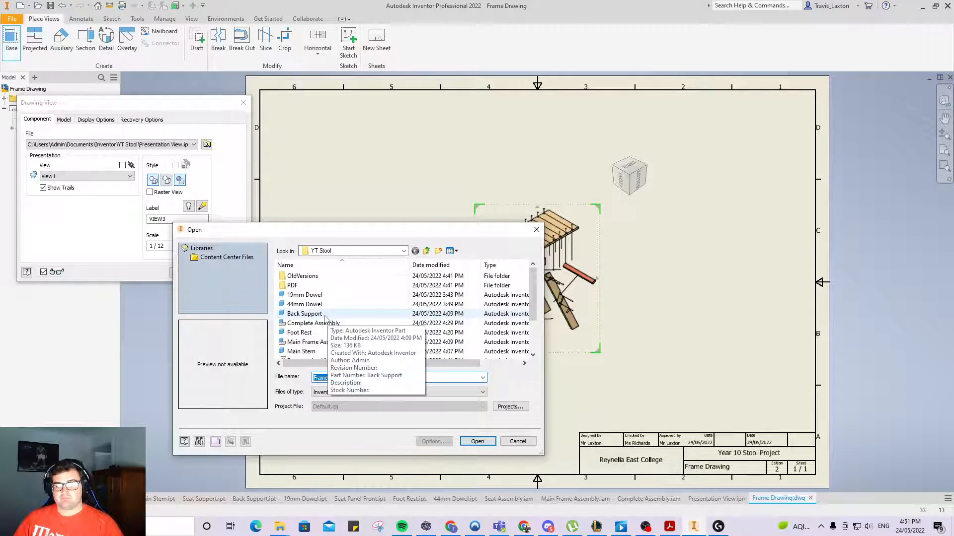
scroll(325, 318, down, 2)
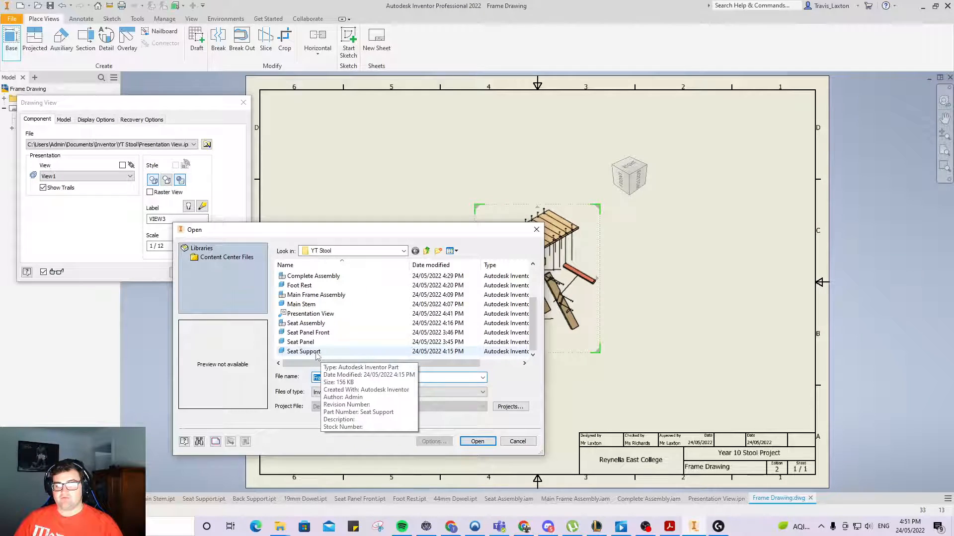
click(301, 304)
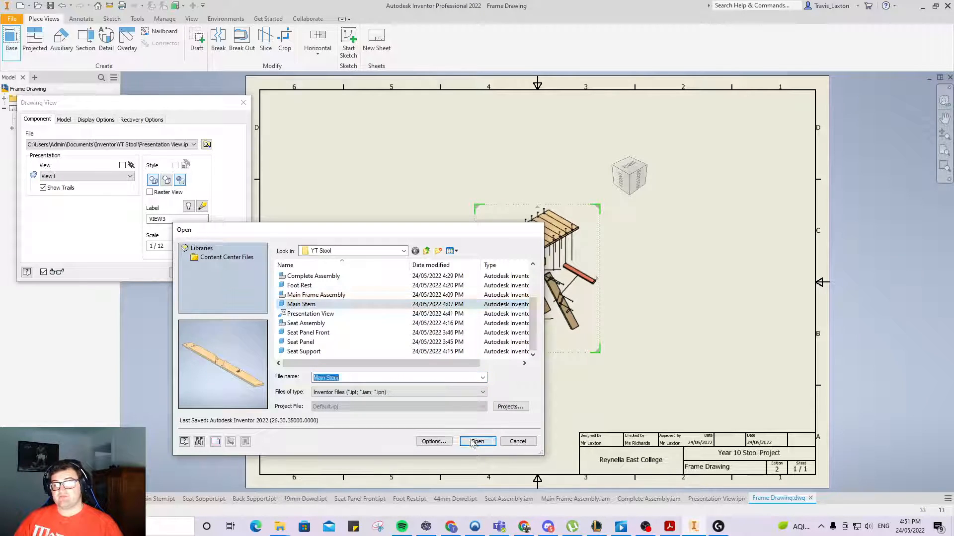
click(476, 442)
Orient the Main Stem's bottom view horizontally, place it in the sheet's upper-left corner and set its scale to 1/6.
click(586, 219)
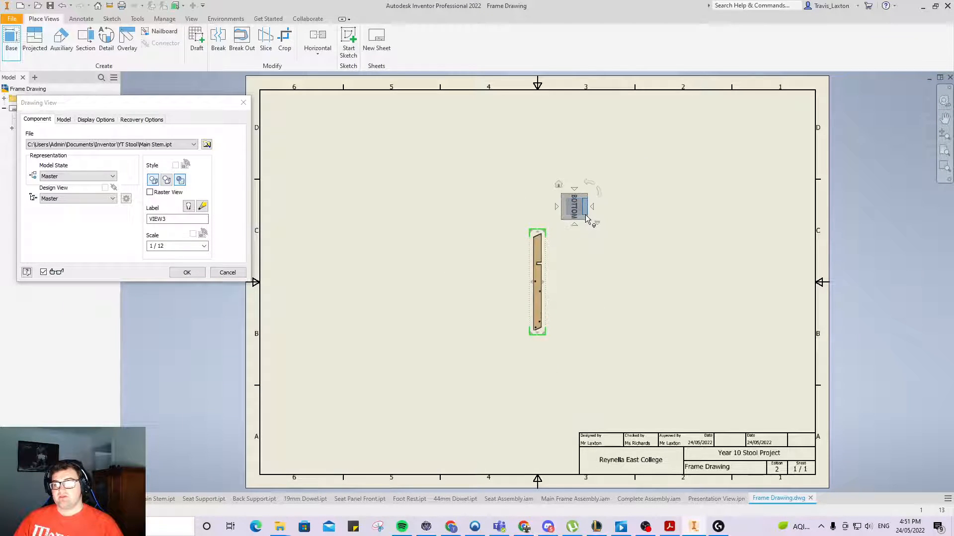
click(598, 191)
drag(535, 283, 366, 135)
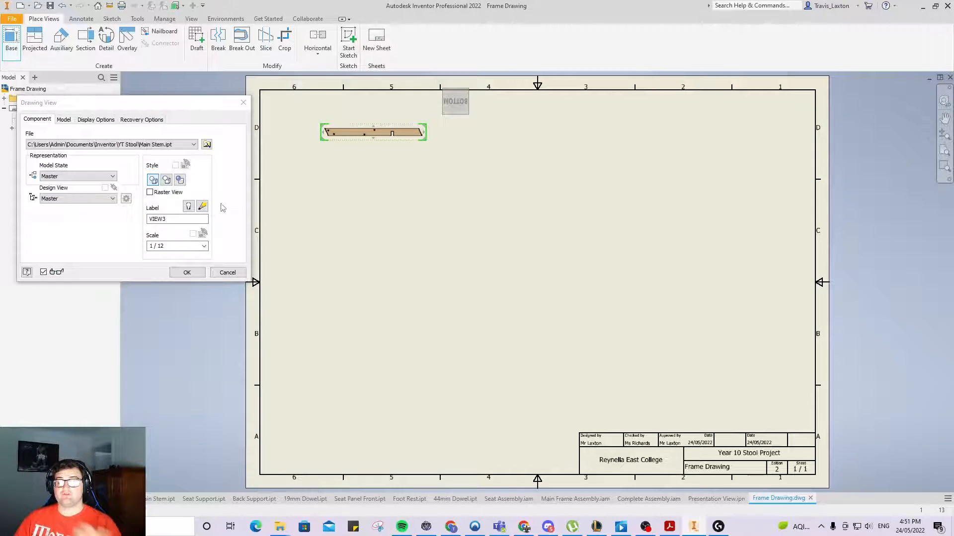
click(168, 246)
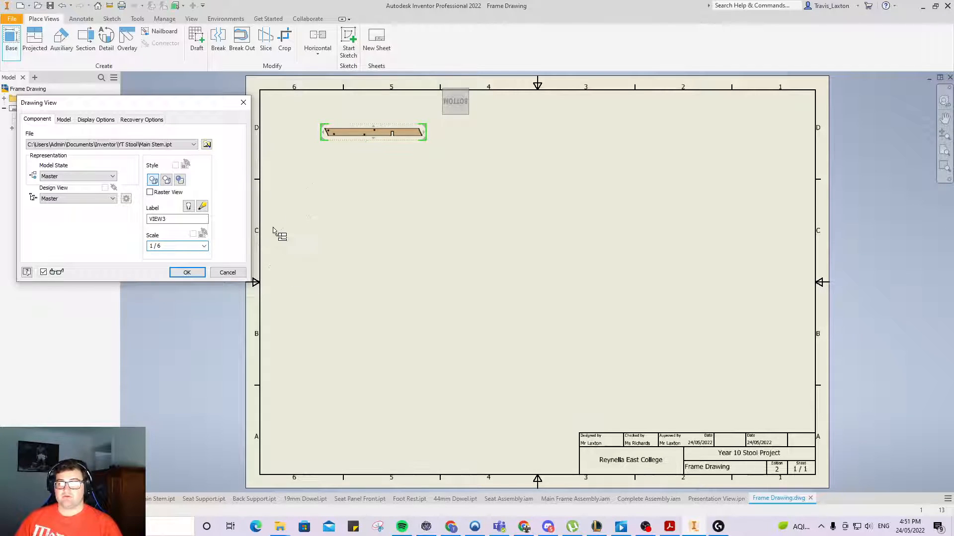
mouse_move(351, 135)
mouse_down()
mouse_move(378, 135)
mouse_move(365, 122)
mouse_move(366, 129)
mouse_up()
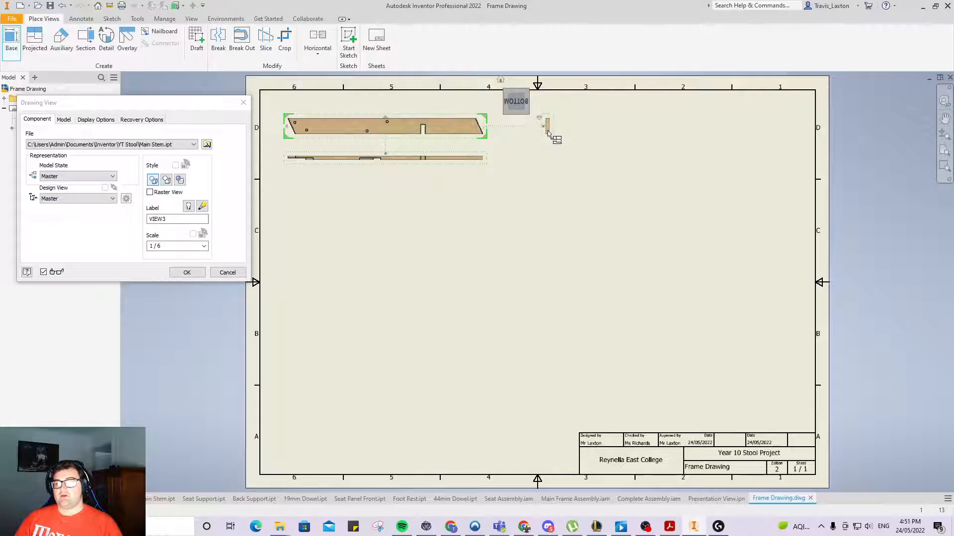
Project an end view and an isometric view of the Main Stem across the sheet's upper edge, and create them in hidden-line style.
click(548, 133)
click(669, 169)
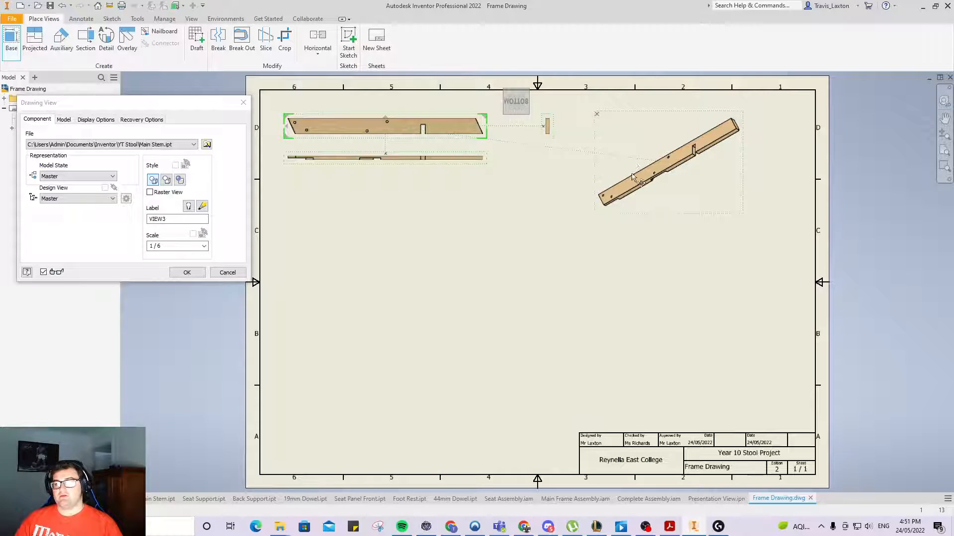
drag(666, 170, 714, 143)
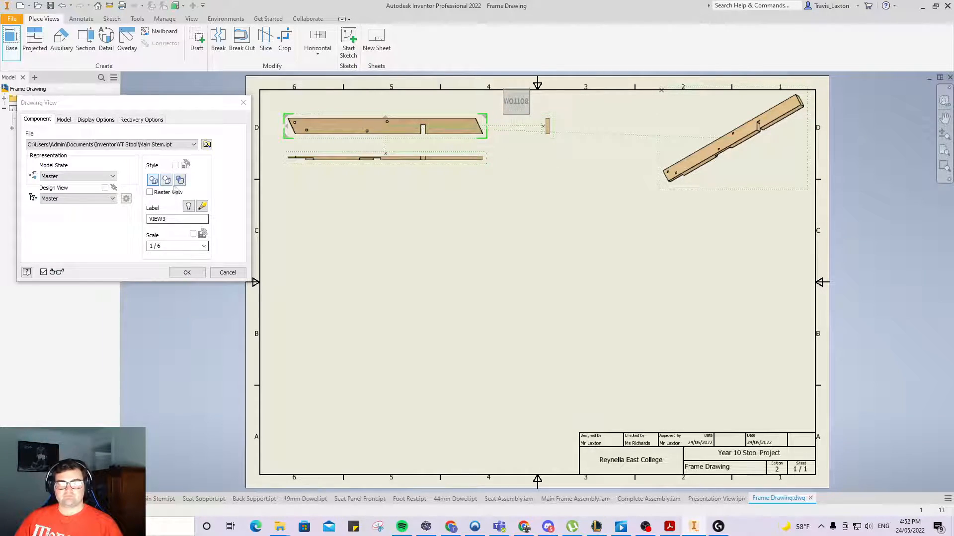
click(153, 181)
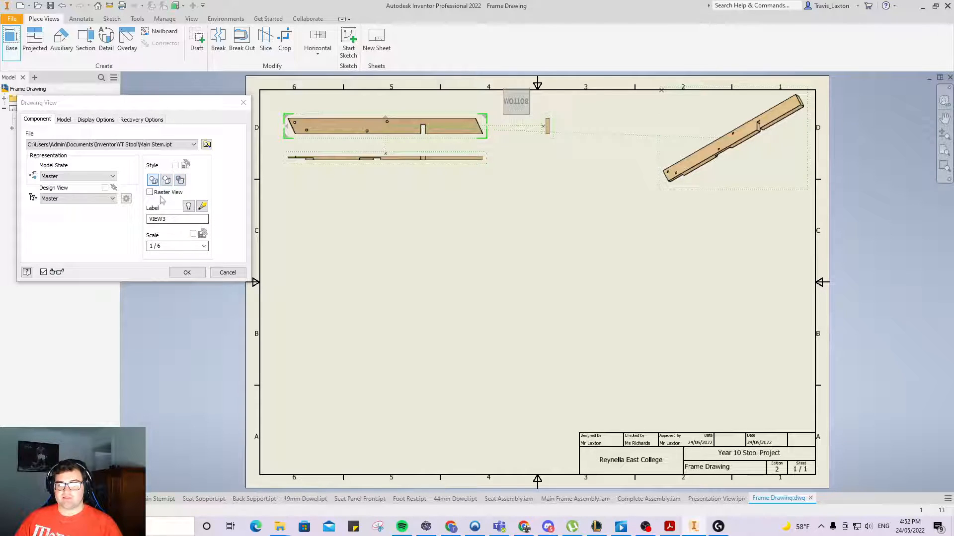
click(187, 273)
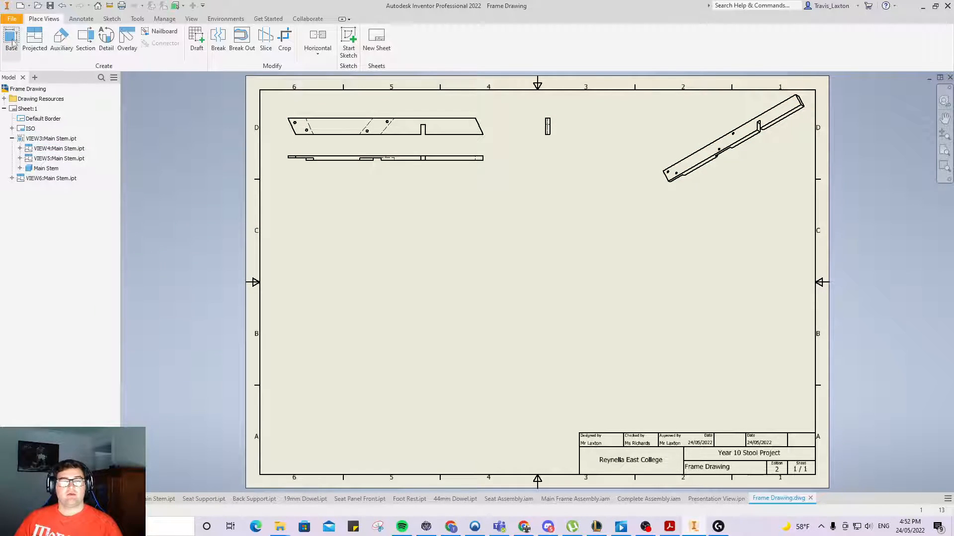
Start another base view using the Seat Support part.
click(207, 144)
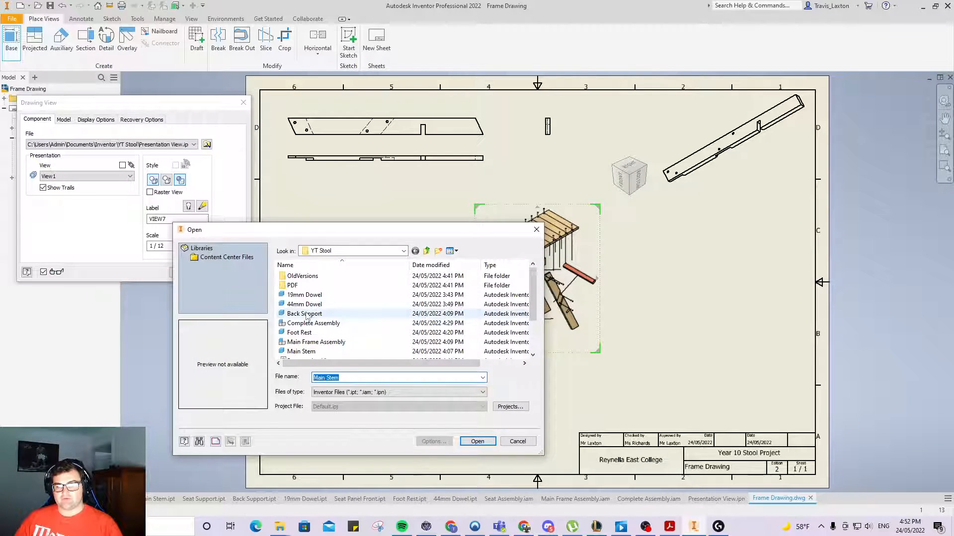
scroll(309, 323, down, 2)
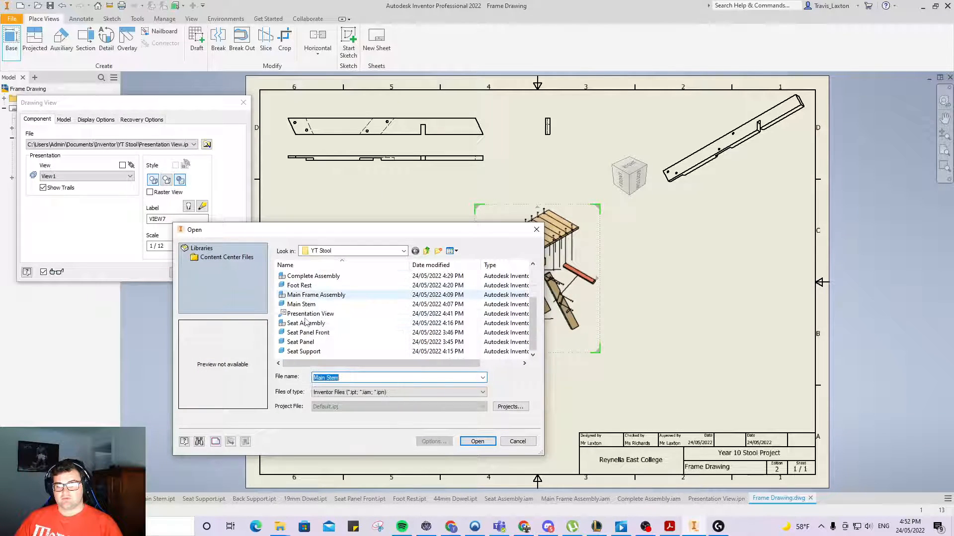
click(303, 352)
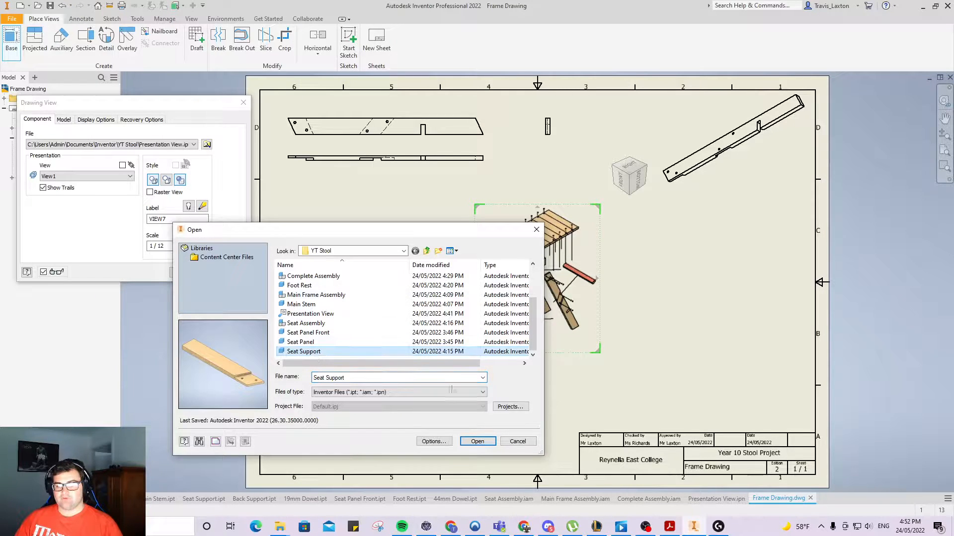
click(478, 441)
Turn the Seat Support's bottom view horizontal, place it below the Main Stem views and set its scale to 1/6.
click(586, 227)
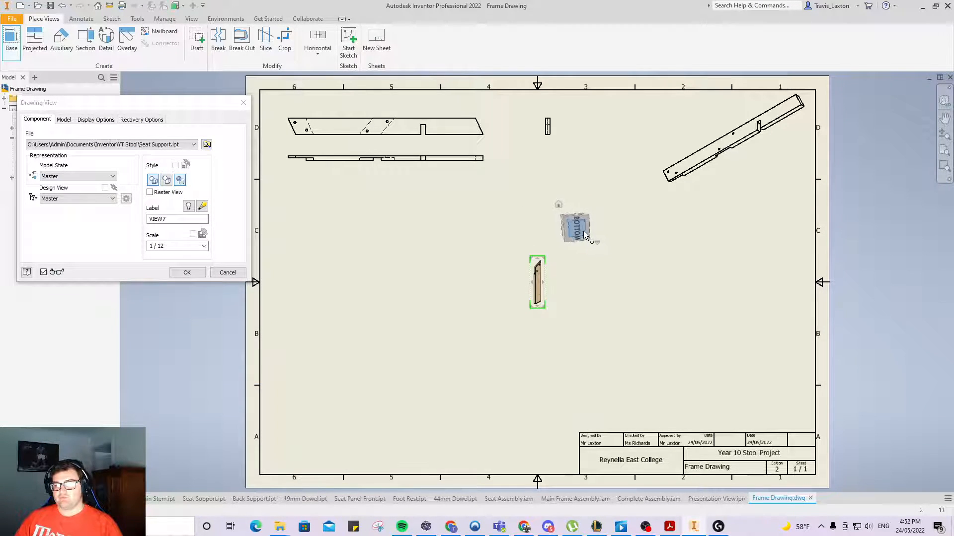
click(597, 213)
drag(549, 285, 313, 217)
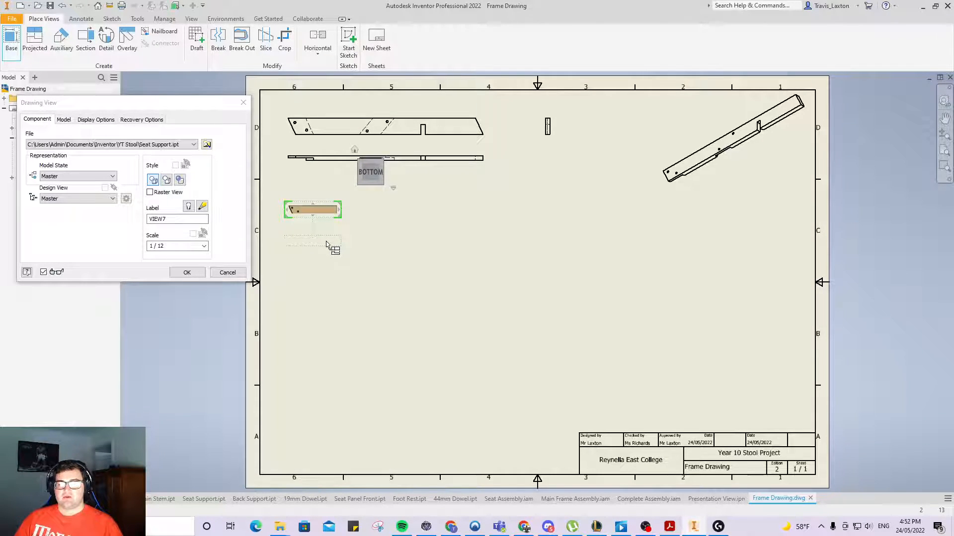
click(171, 247)
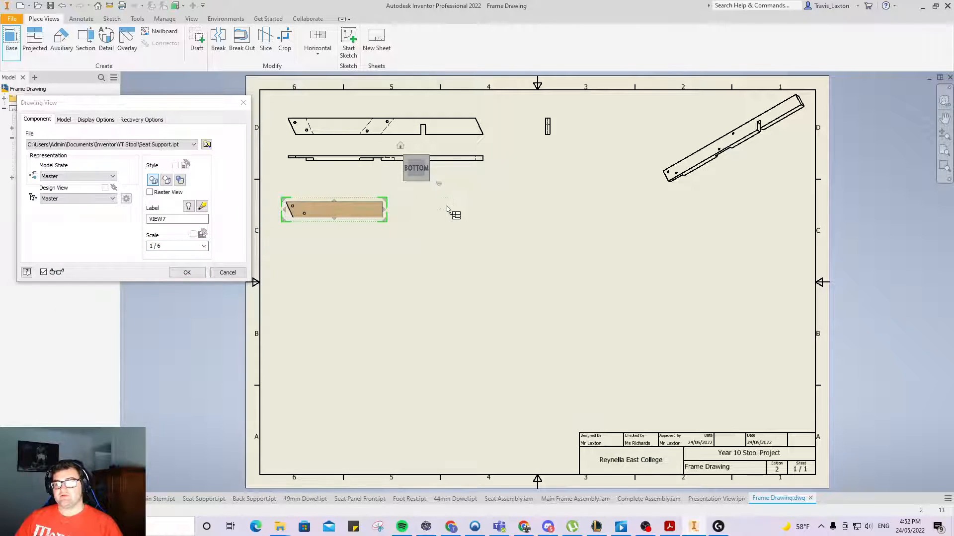
Create projected Seat Support views below and to the right of its base view, plus an isometric view under the Main Stem's isometric.
click(335, 252)
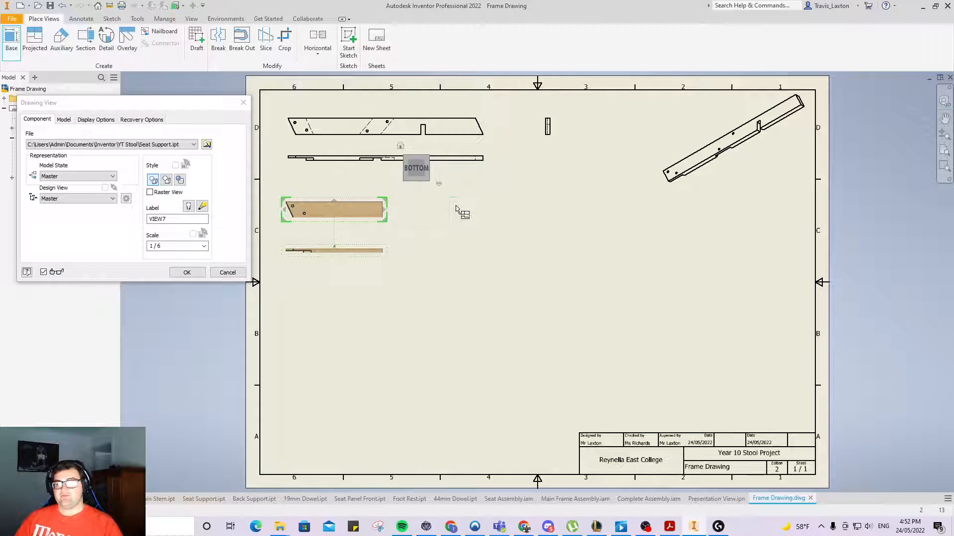
click(429, 209)
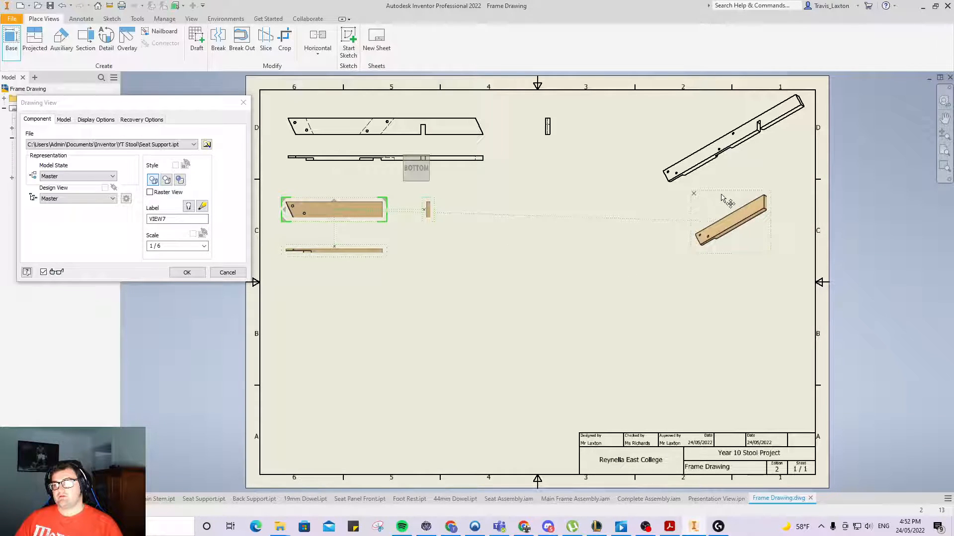
click(728, 236)
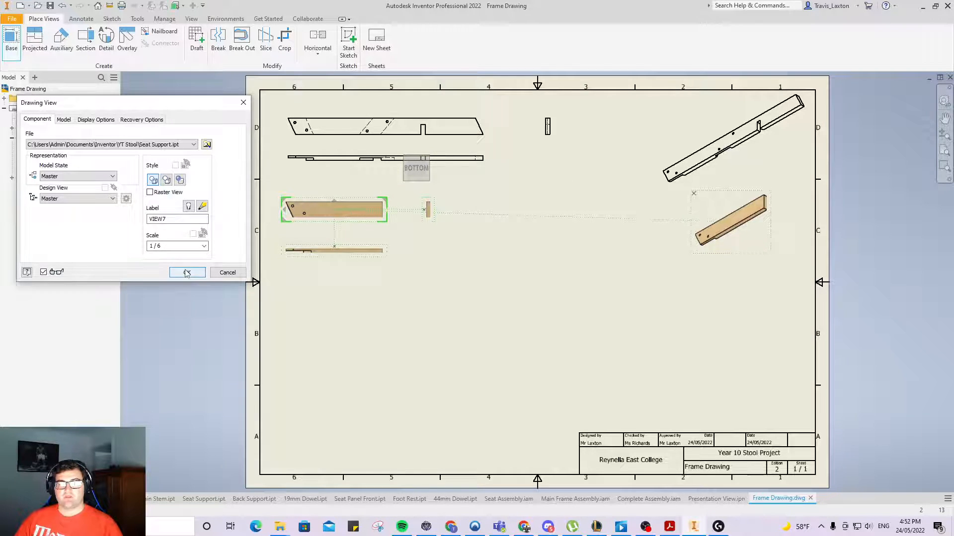
click(187, 273)
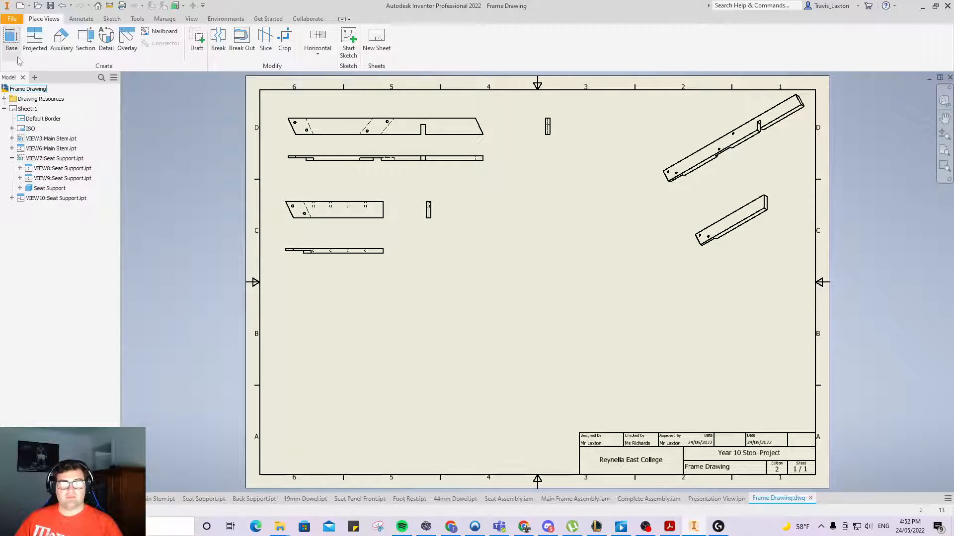
Start a third base view using the Back Support part.
click(10, 40)
click(206, 144)
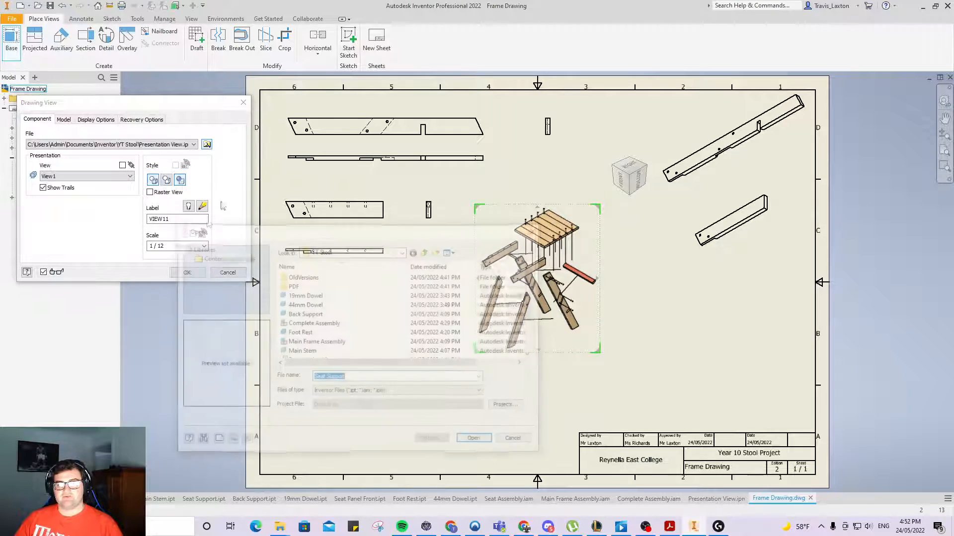
scroll(369, 313, down, 2)
scroll(348, 322, up, 2)
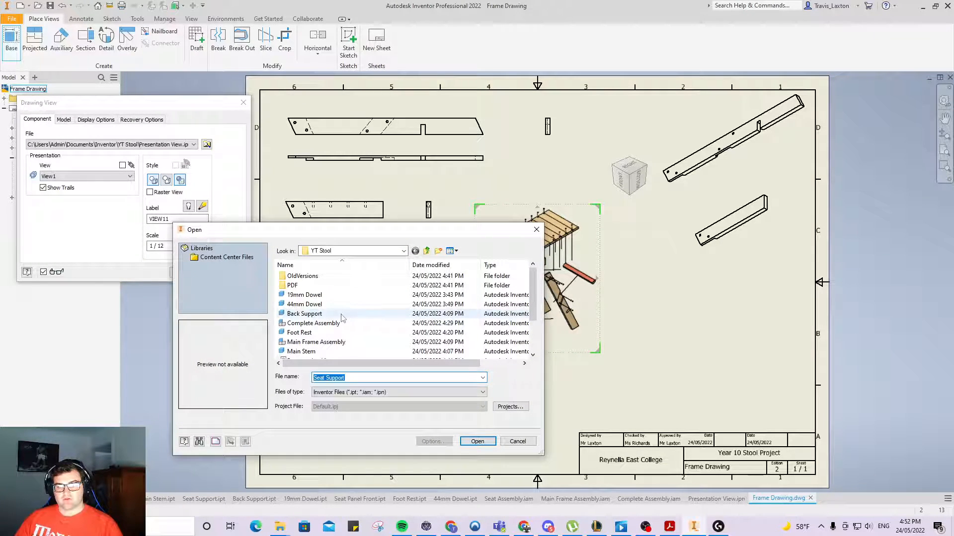
scroll(334, 329, down, 2)
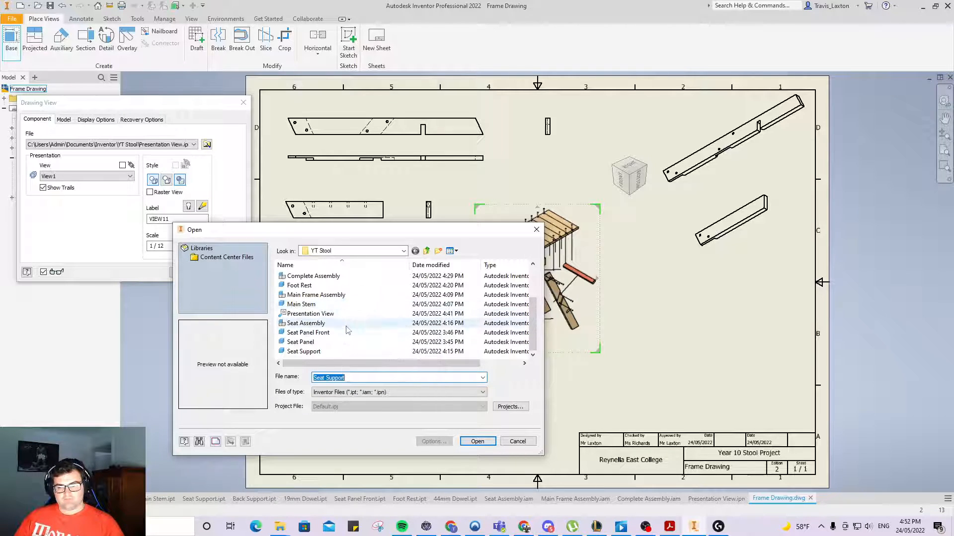
scroll(347, 323, up, 1)
click(305, 295)
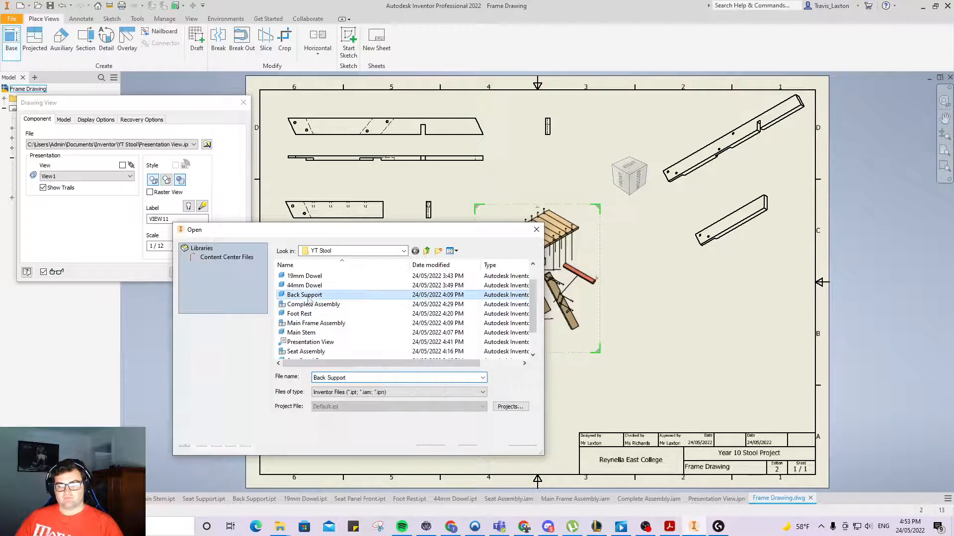
click(477, 441)
Orient the Back Support's bottom view horizontally, place it below the Seat Support views and set its scale to 1/6.
click(581, 218)
drag(542, 281, 326, 306)
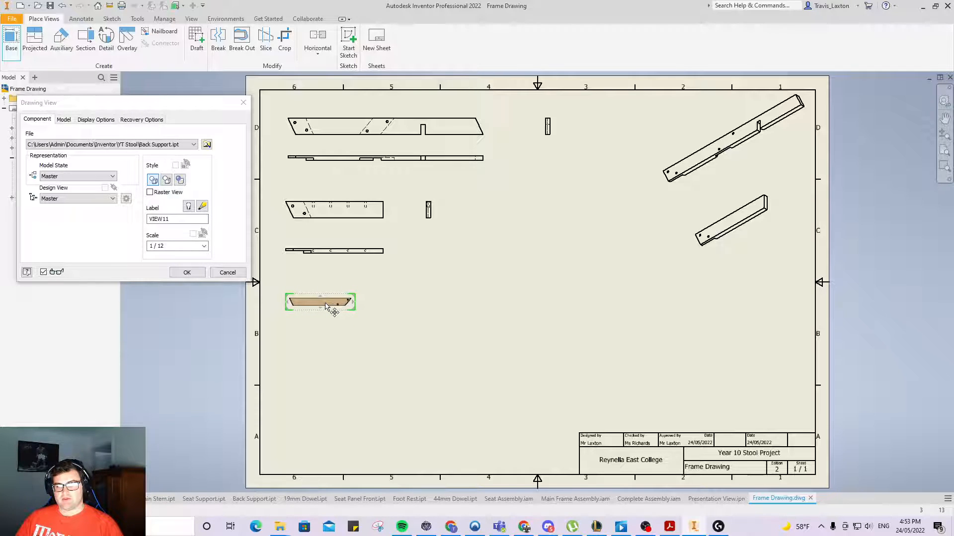
double_click(168, 245)
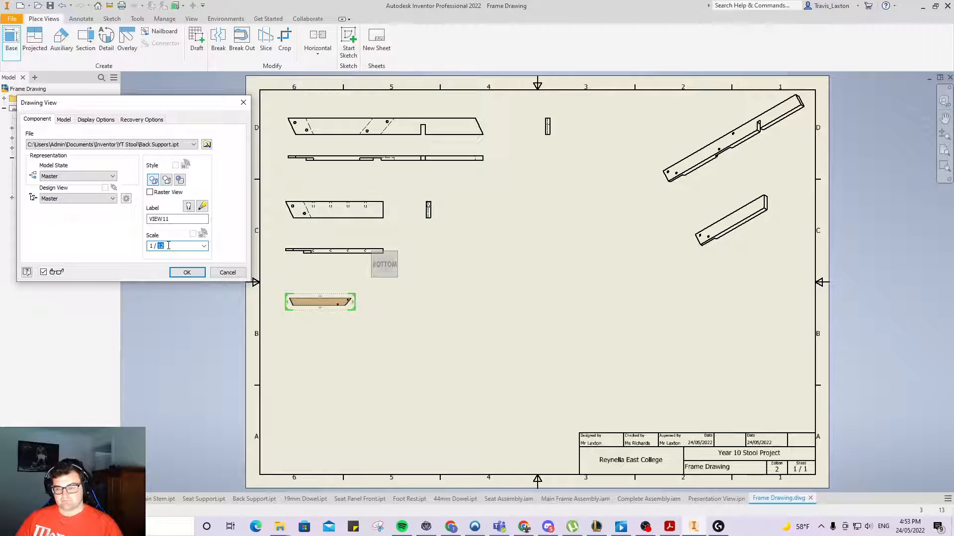
drag(306, 305, 329, 308)
Project Back Support views below and to the right of its base view, plus an isometric view near the sheet's right edge.
click(332, 366)
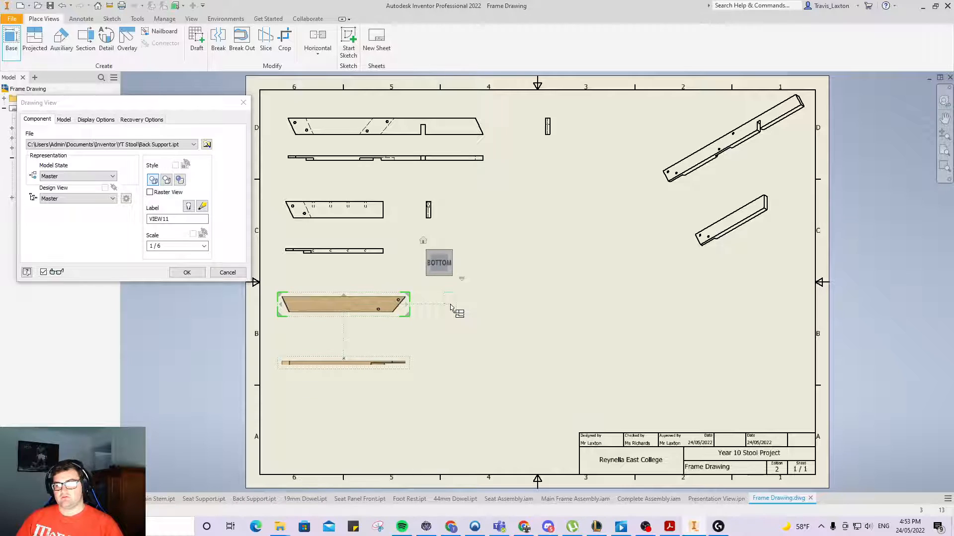
click(451, 308)
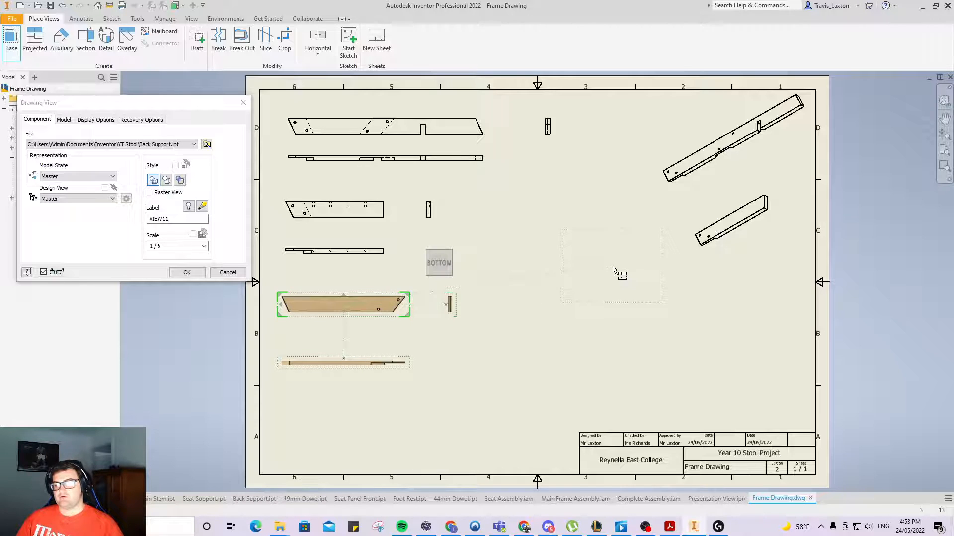
click(704, 294)
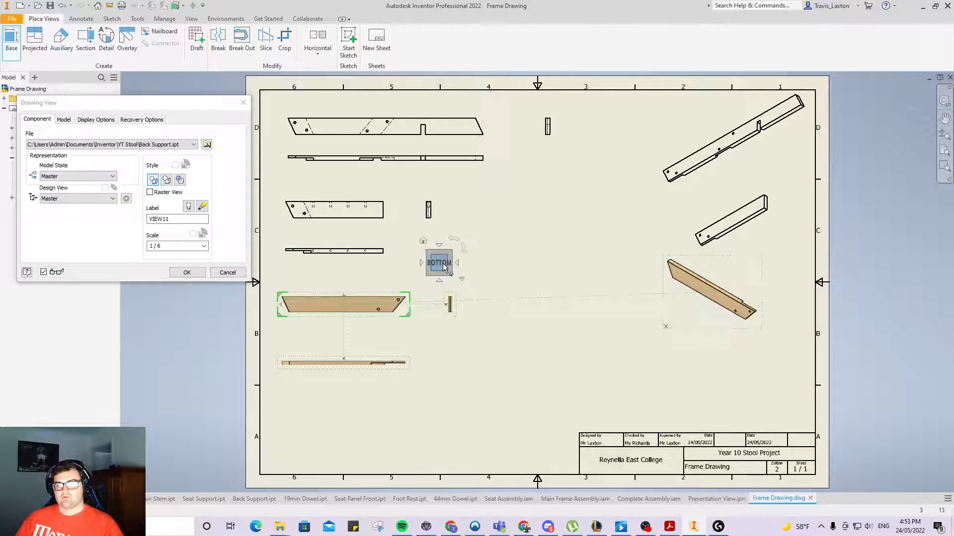
Add a second Back Support isometric projected toward the lower right of its base view, and delete the first isometric, VIEW14.
click(704, 294)
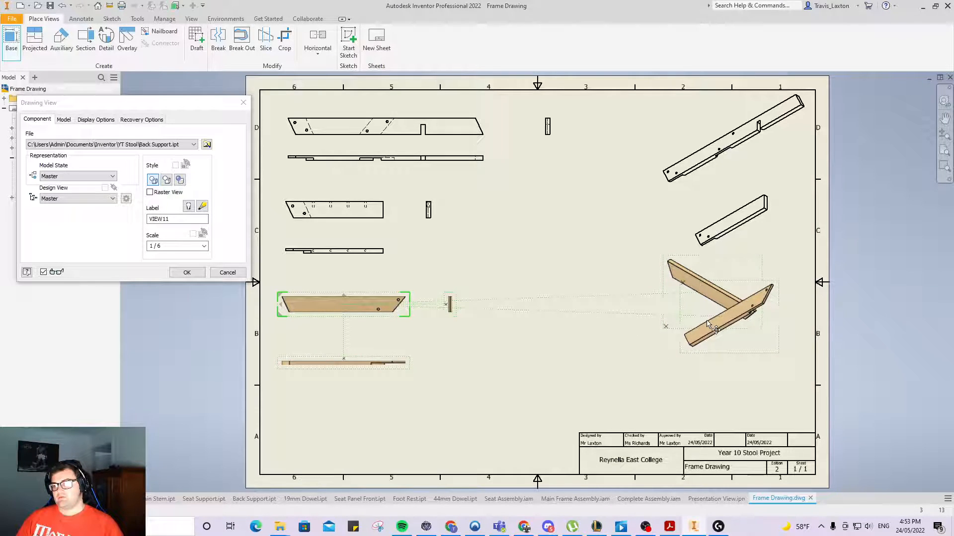
click(186, 273)
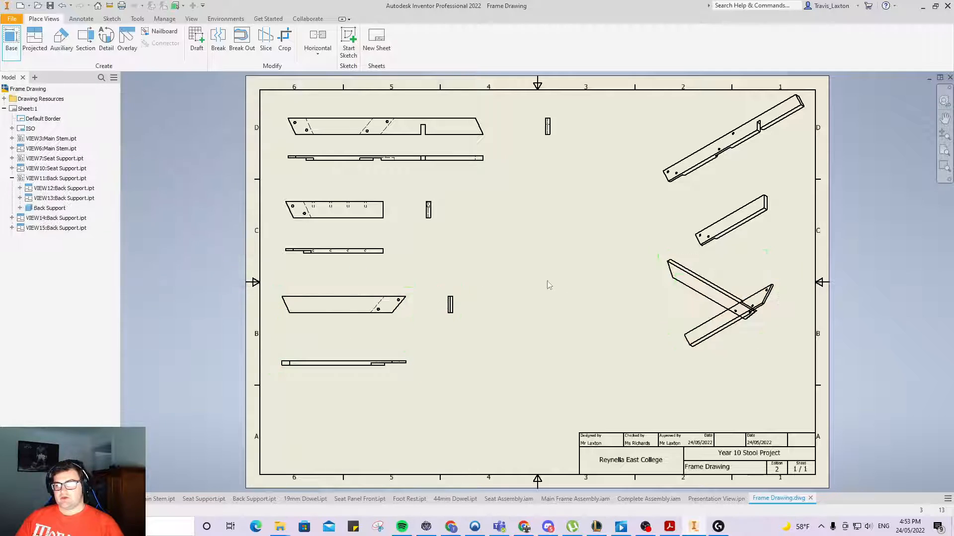
key(Delete)
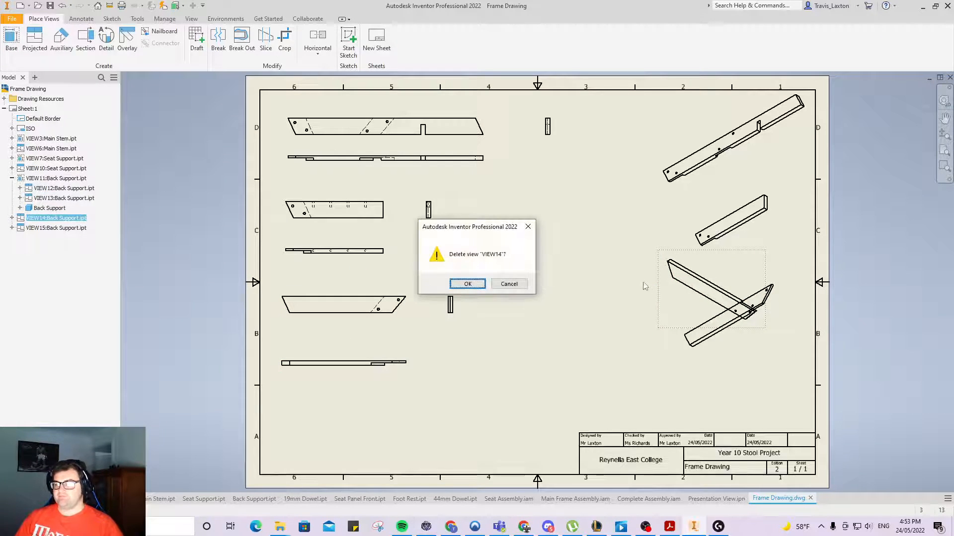
click(468, 284)
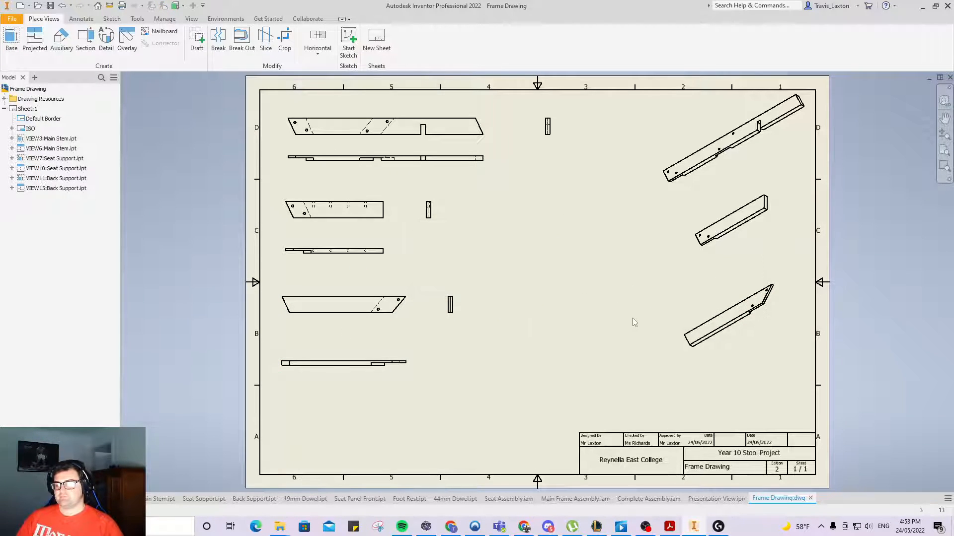
Apply the Shaded style to the Back Support, Seat Support and Main Stem isometric views.
double_click(678, 321)
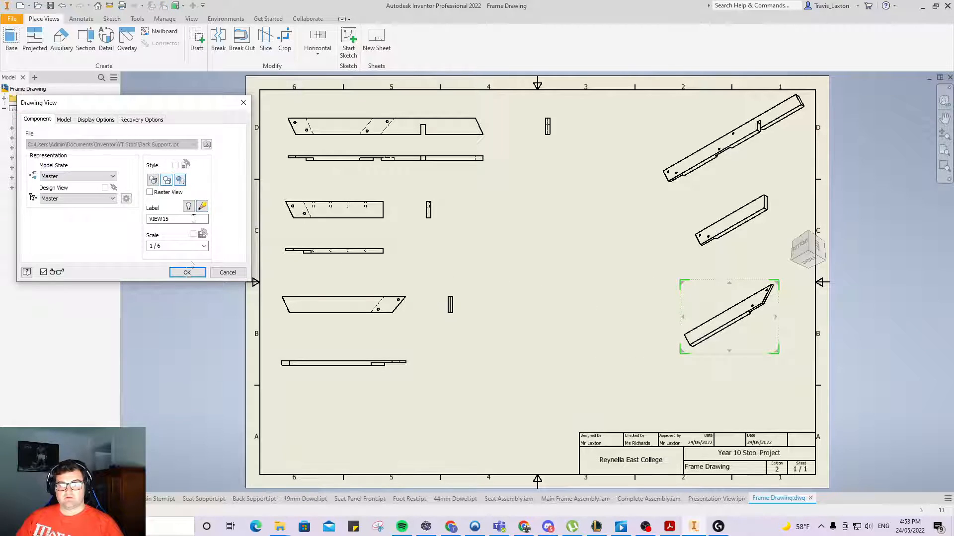
click(186, 272)
double_click(698, 250)
click(180, 180)
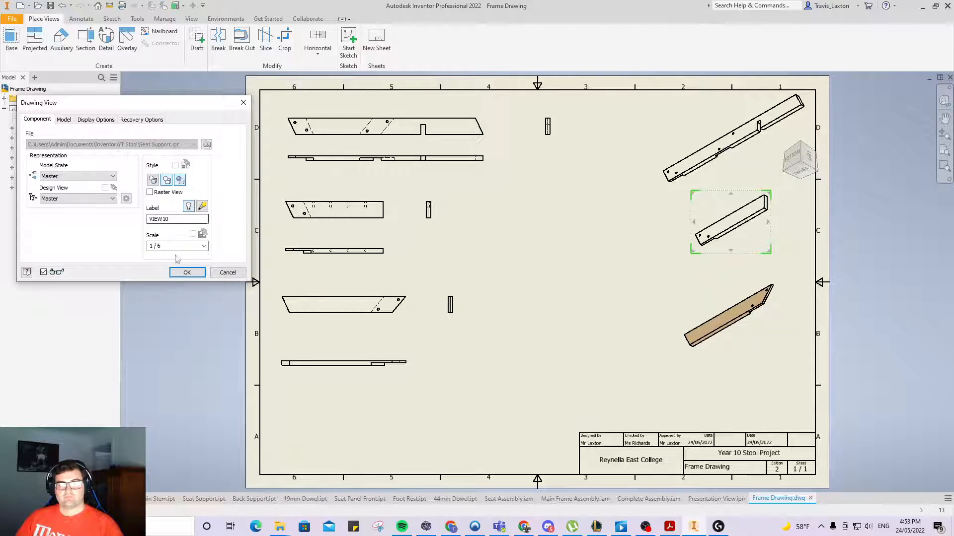
click(187, 273)
double_click(666, 191)
click(180, 180)
click(187, 272)
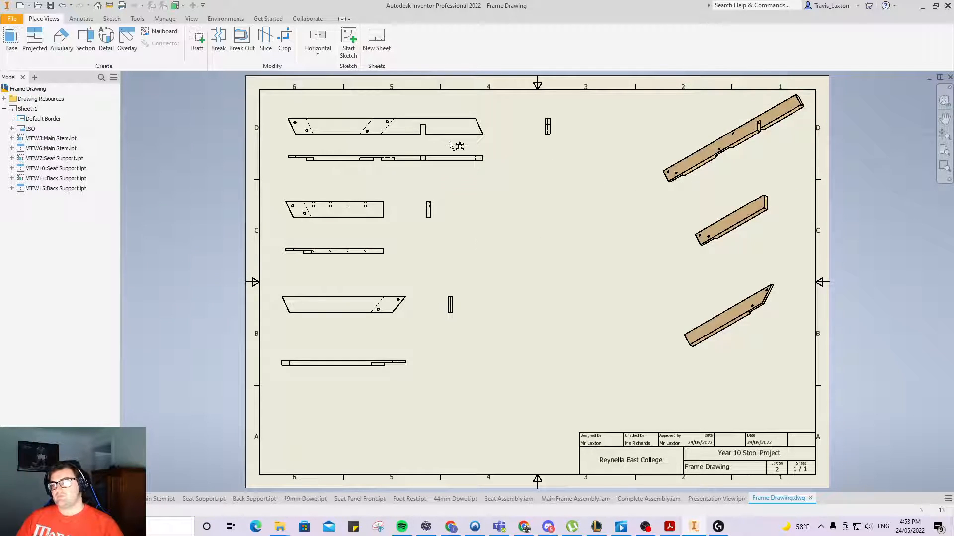
Shift the three isometric views slightly inward from the sheet's right edge, and move the three end views closer to their base views.
mouse_move(673, 192)
mouse_down()
mouse_move(659, 211)
mouse_move(660, 198)
mouse_up()
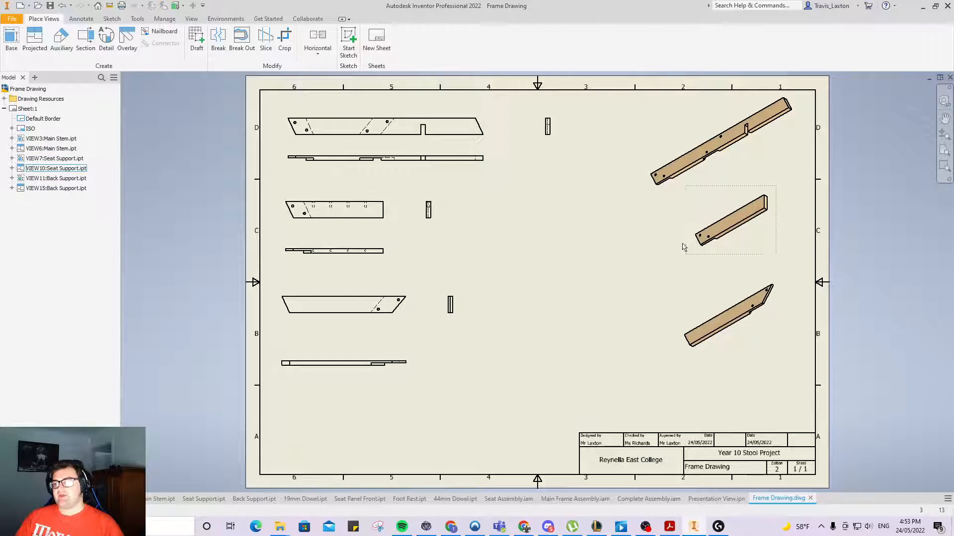
drag(686, 251, 677, 255)
drag(686, 345, 675, 348)
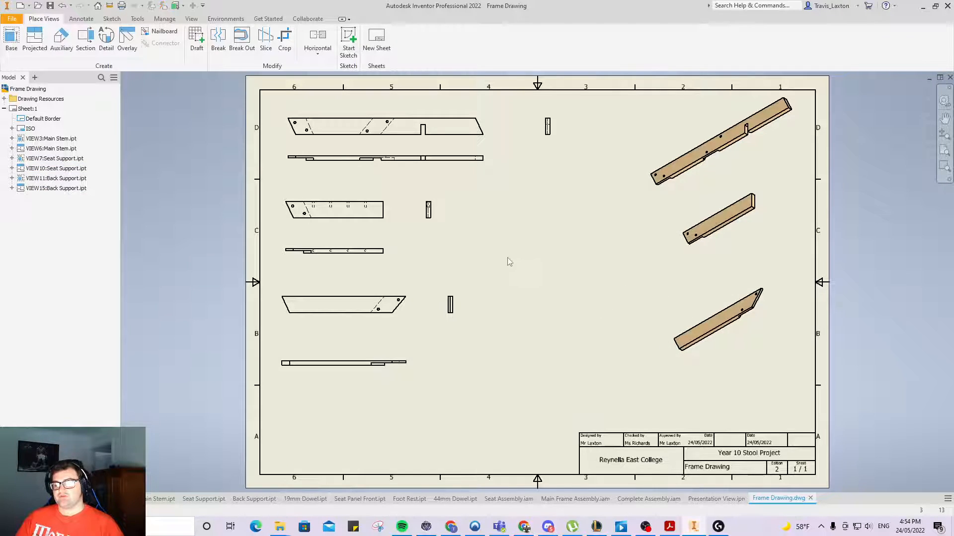
drag(538, 141, 509, 143)
drag(428, 215, 421, 214)
drag(444, 310, 436, 312)
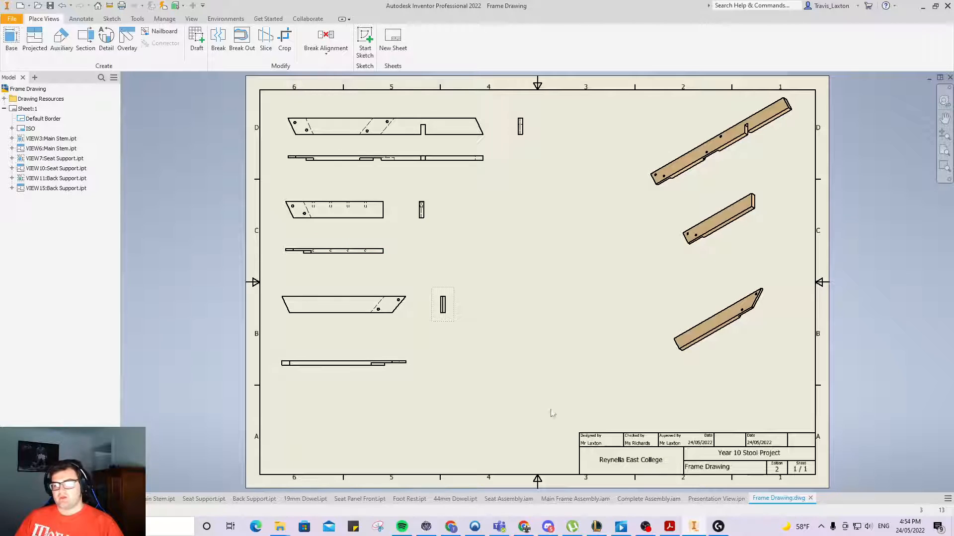
Start a base view of the 19mm Dowel part showing its side, place it below the Back Support views and set its scale to 2:1.
click(12, 38)
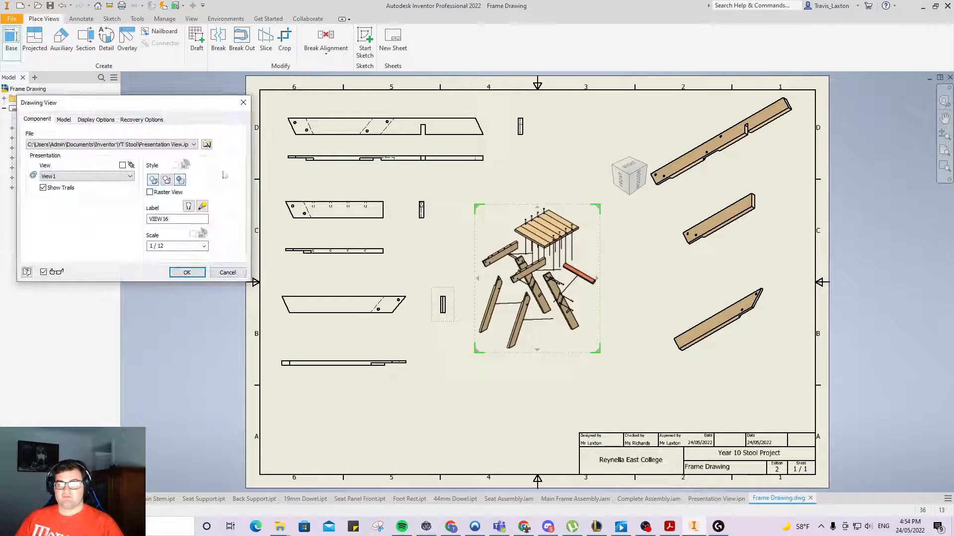
click(207, 144)
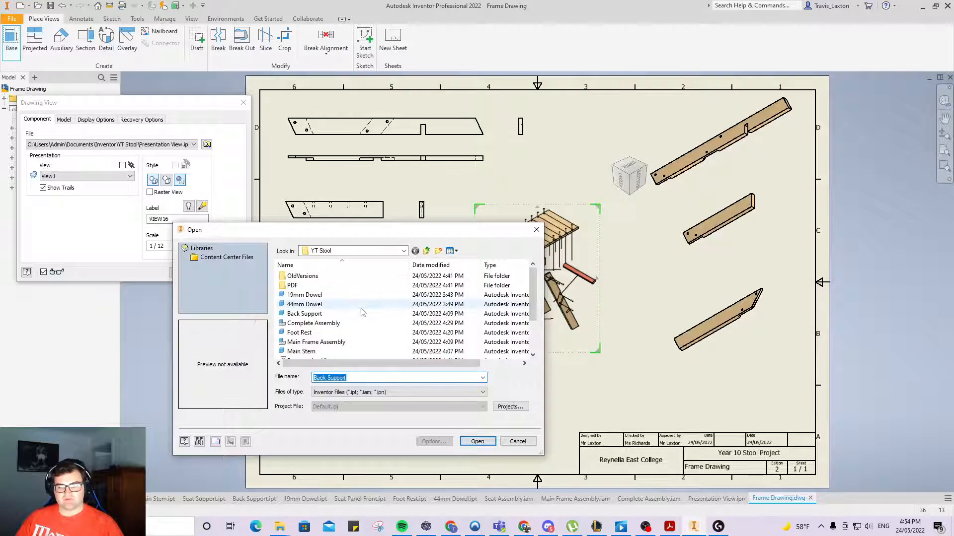
click(319, 296)
click(478, 441)
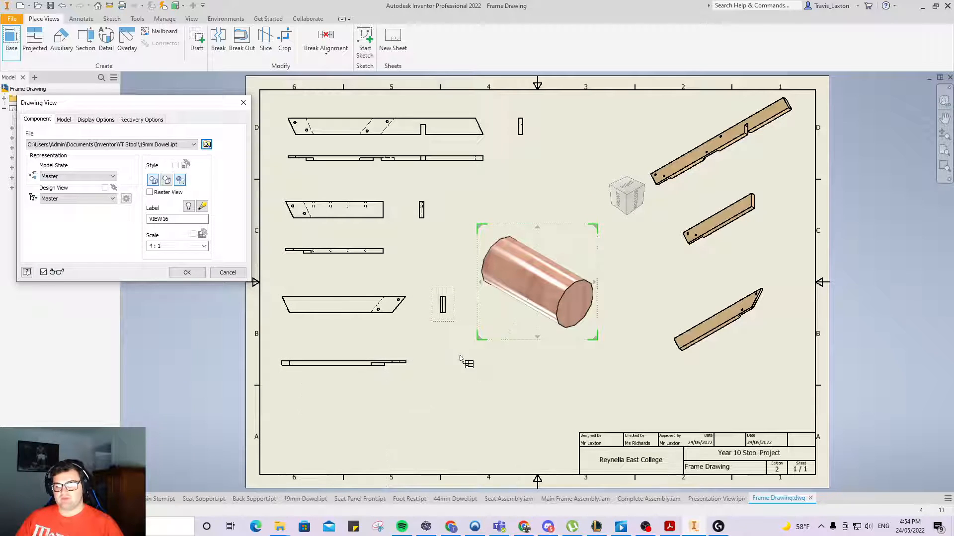
click(620, 205)
mouse_move(533, 292)
mouse_down()
mouse_move(308, 441)
mouse_move(334, 442)
mouse_up()
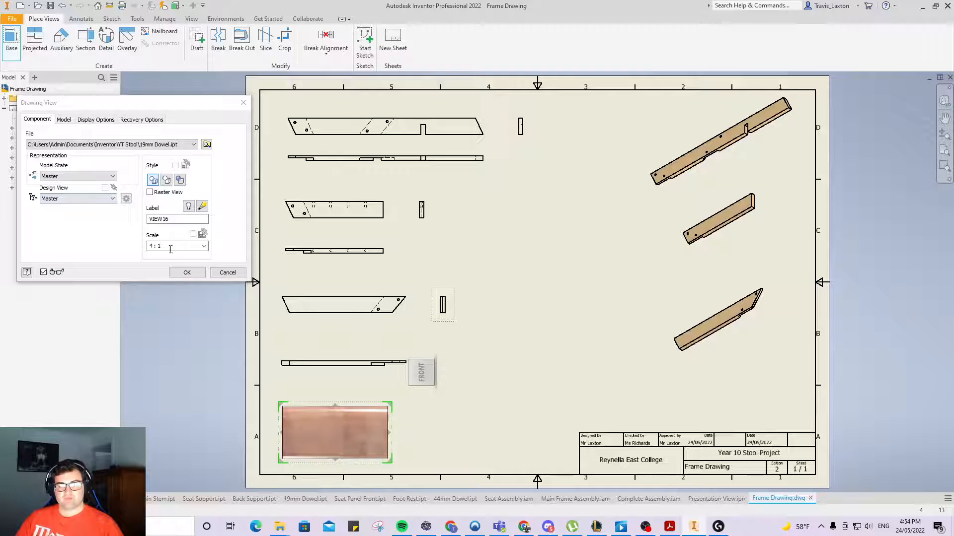
click(151, 246)
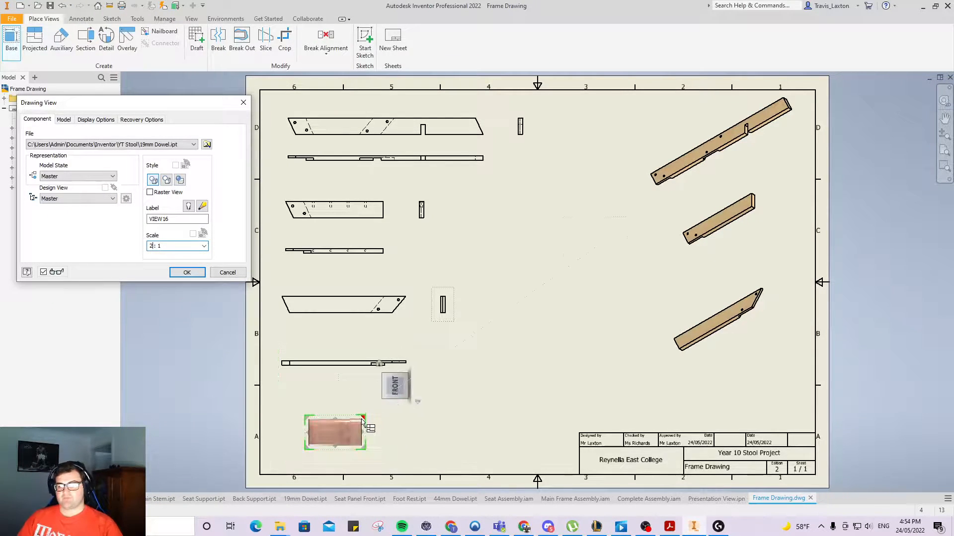
drag(343, 432, 332, 430)
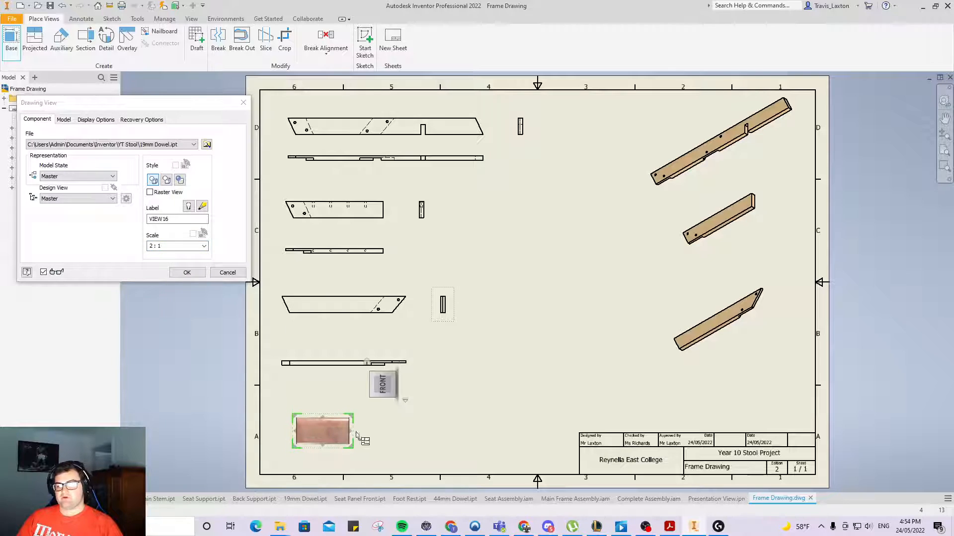
Project the dowel's circular end view to the right of its base view, plus an isometric view beside the title block.
click(423, 434)
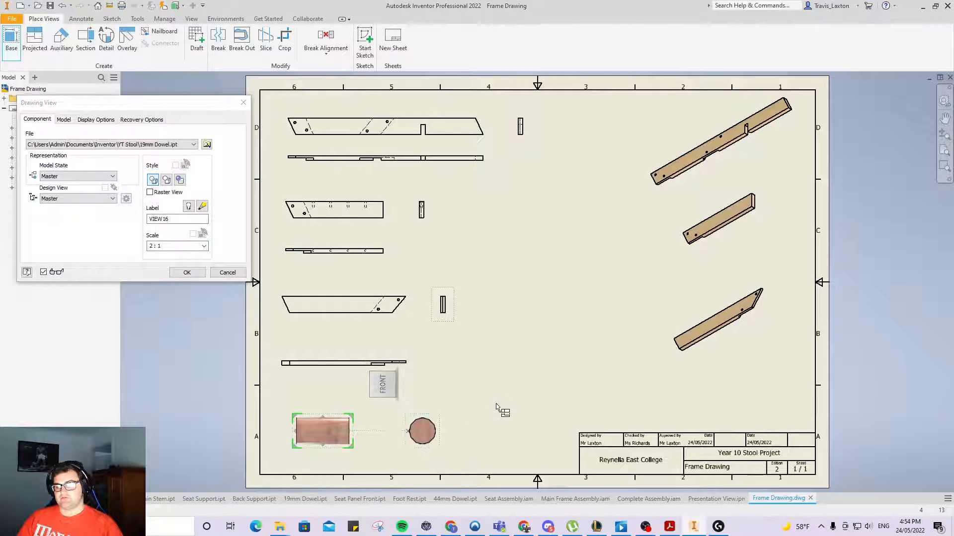
click(522, 414)
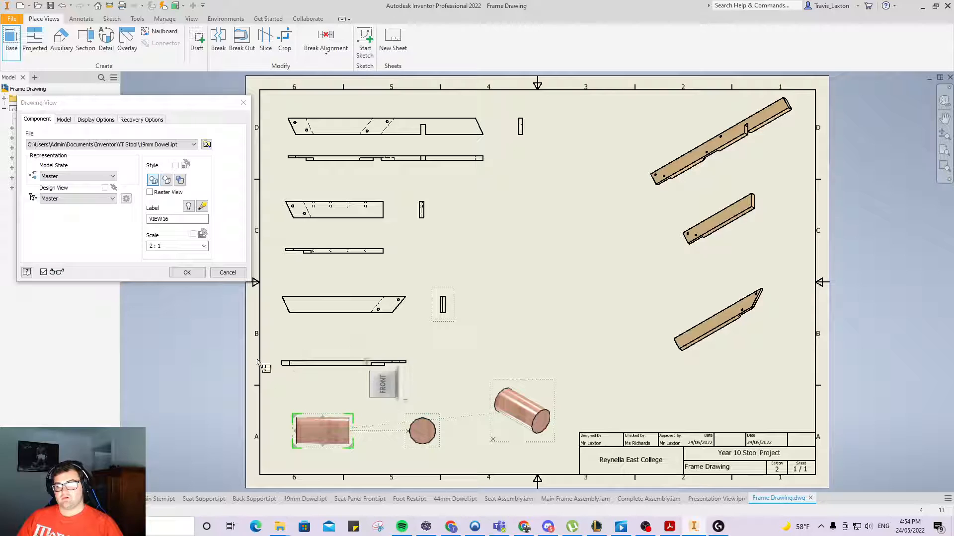
click(187, 273)
Move the dowel's isometric view slightly lower on the sheet and apply the Shaded style to it.
drag(505, 435, 511, 463)
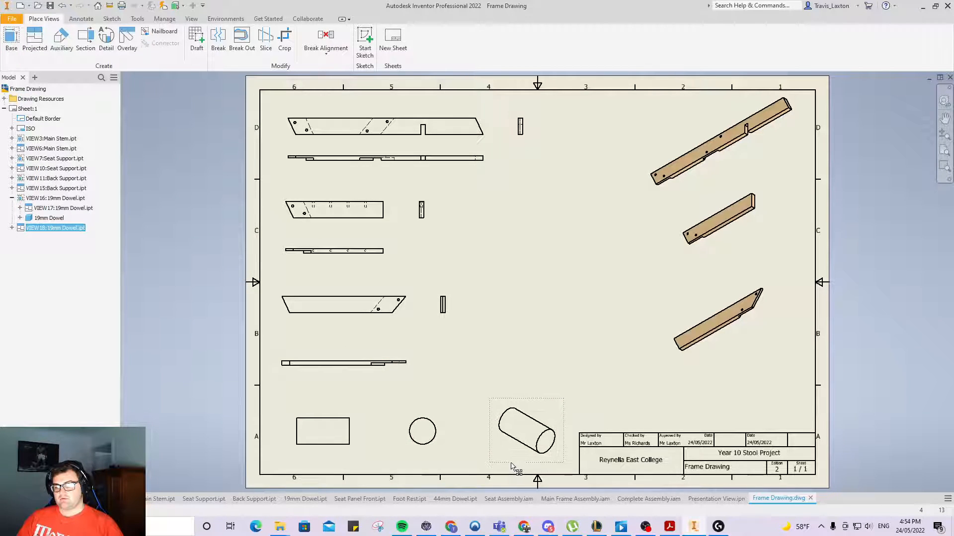
double_click(491, 451)
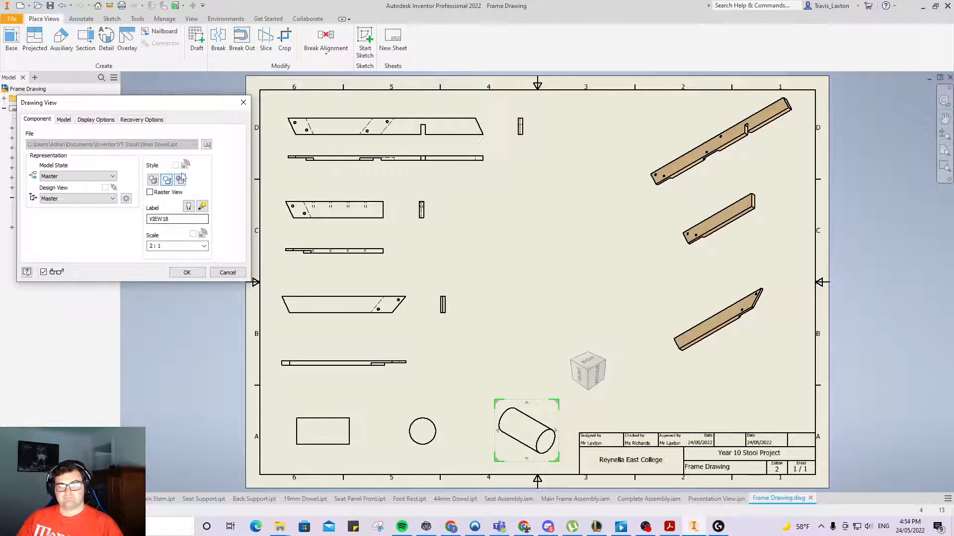
click(187, 272)
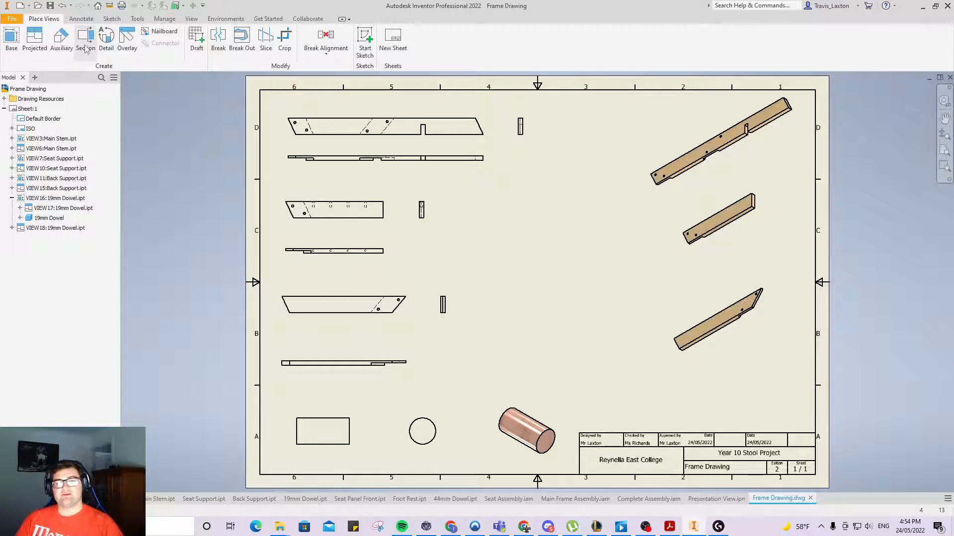
Dimension the Main Stem's overall length above its base view, between the outer corners of the two slanted ends.
click(81, 19)
click(17, 39)
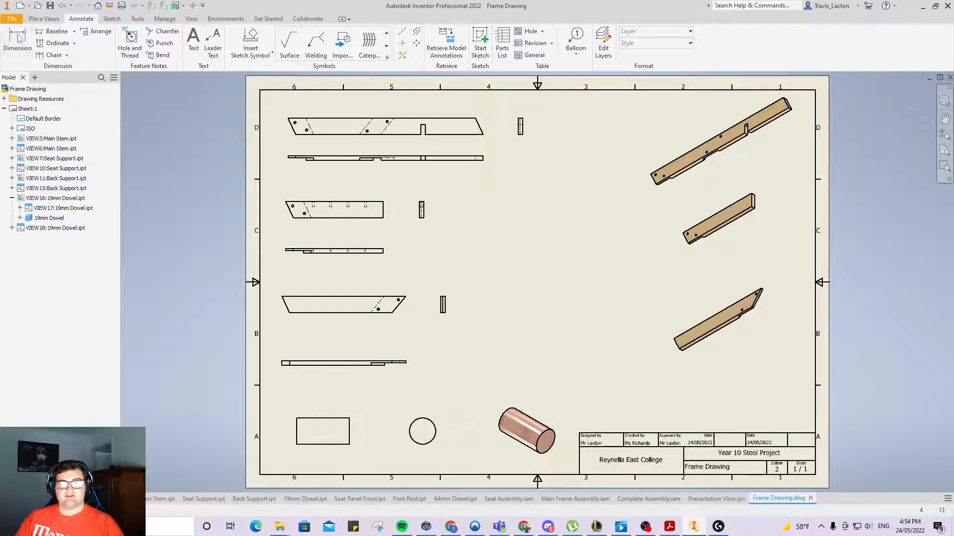
scroll(411, 119, up, 3)
scroll(405, 118, down, 3)
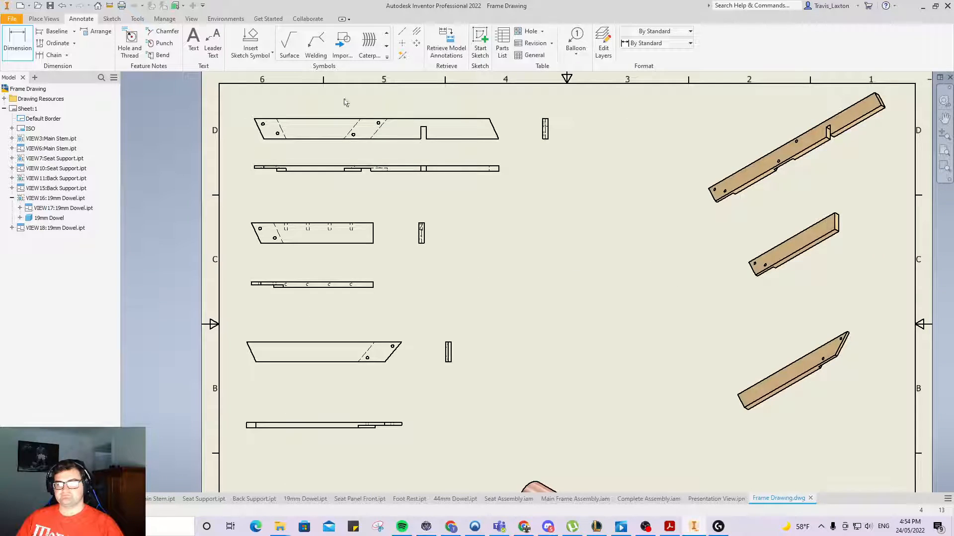
scroll(351, 100, up, 3)
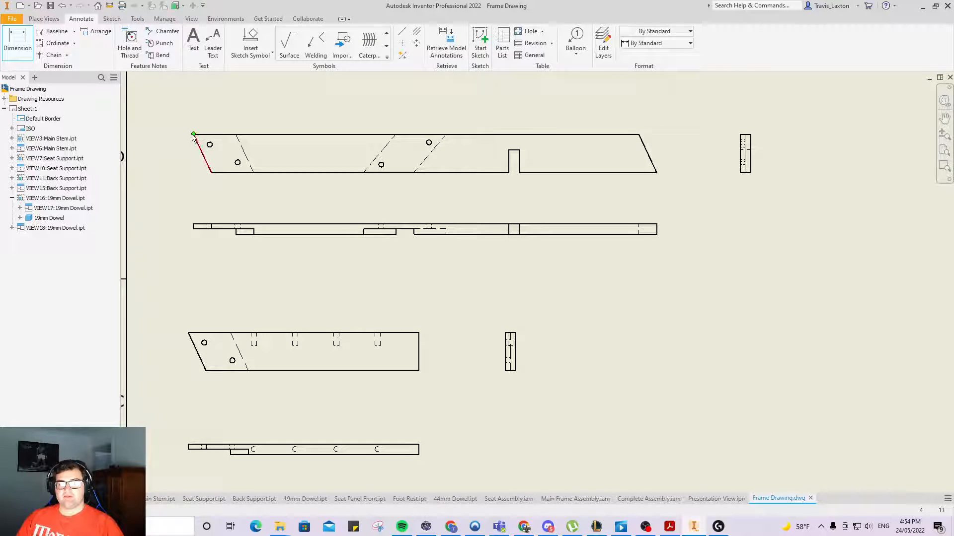
click(654, 168)
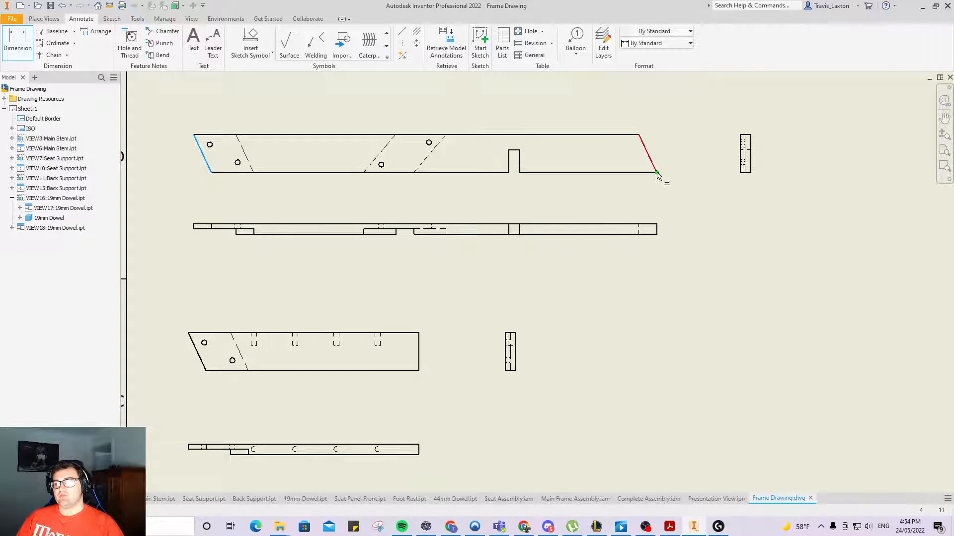
click(531, 80)
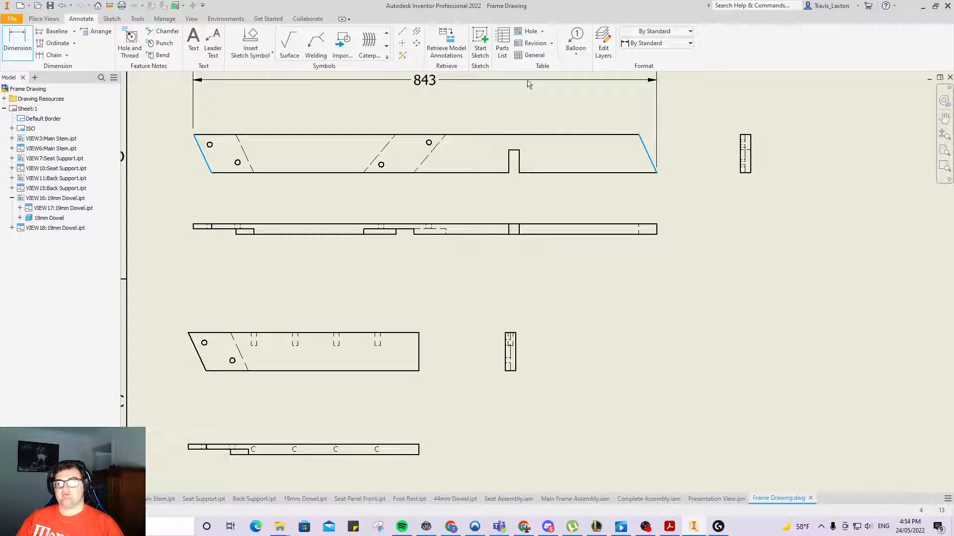
click(347, 251)
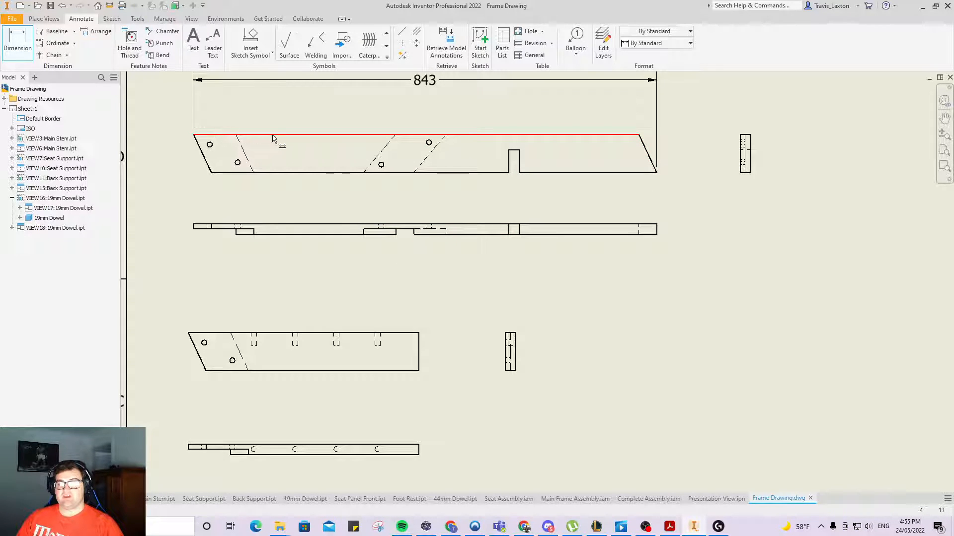
Dimension the Main Stem's width beside its end view.
click(750, 164)
click(784, 164)
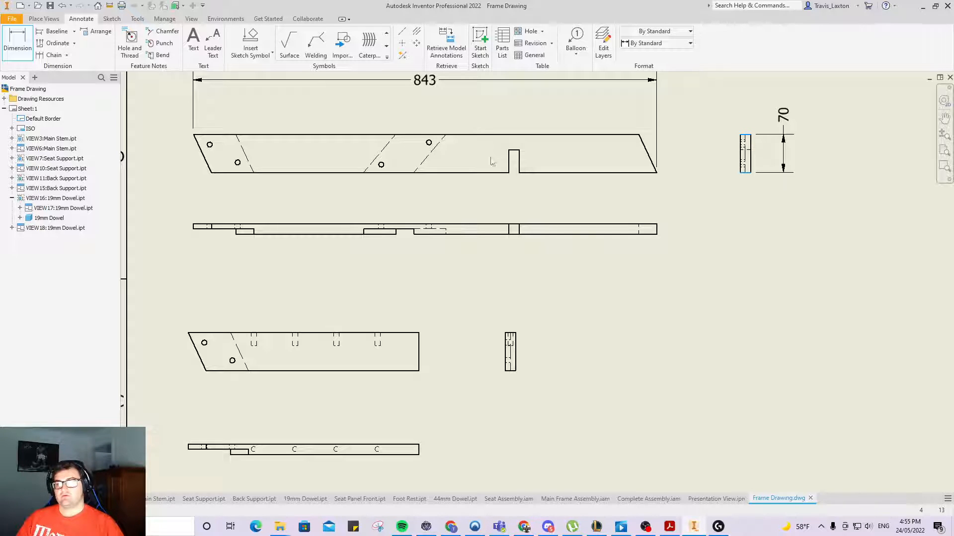
click(343, 252)
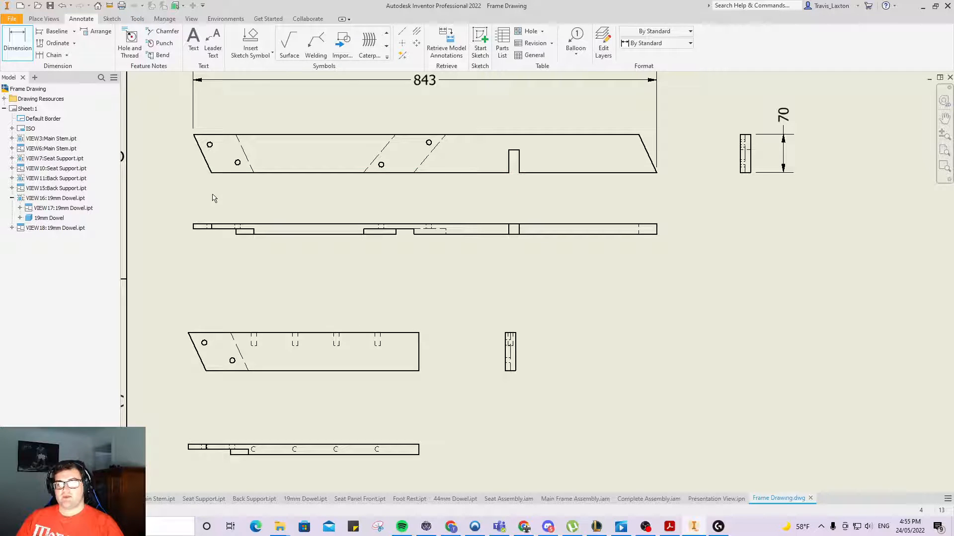
click(199, 146)
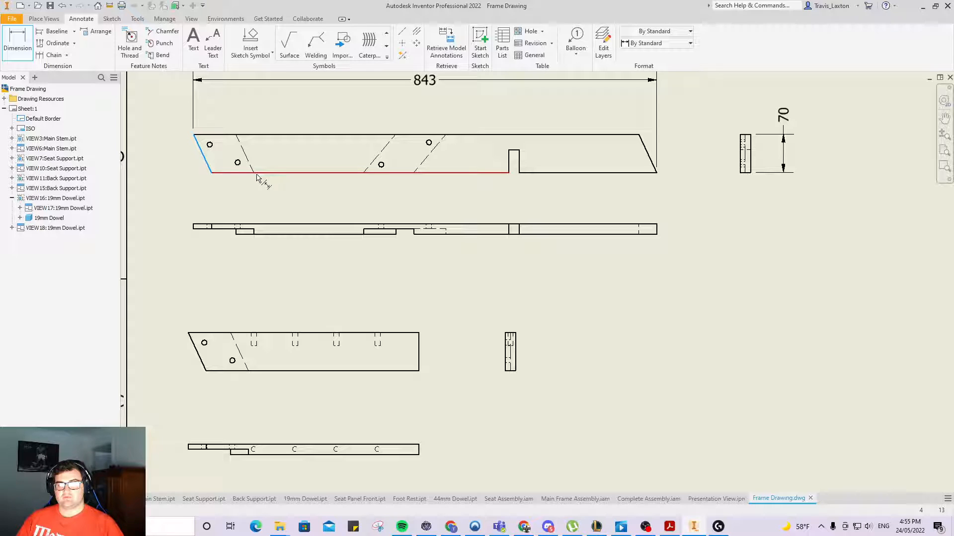
key(Escape)
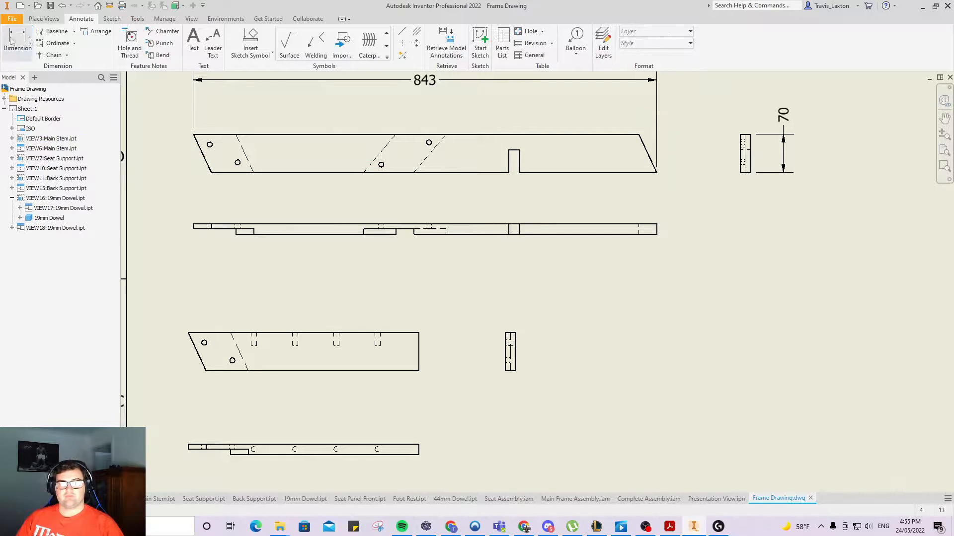
click(243, 173)
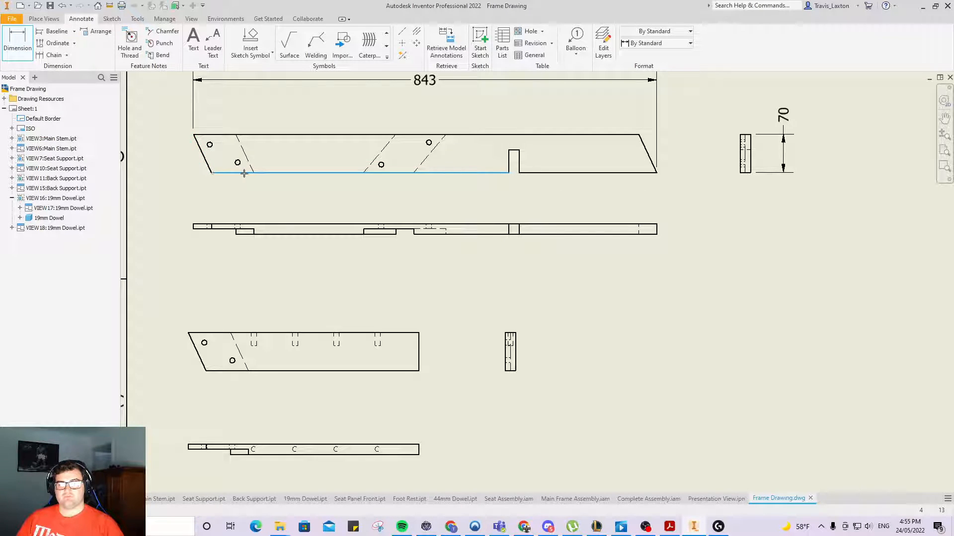
click(253, 173)
right_click(138, 162)
click(171, 162)
Dimension the perpendicular distance from the Main Stem's left slanted edge to the adjacent parallel hidden line, placing it below the base view.
key(d)
click(202, 151)
click(244, 154)
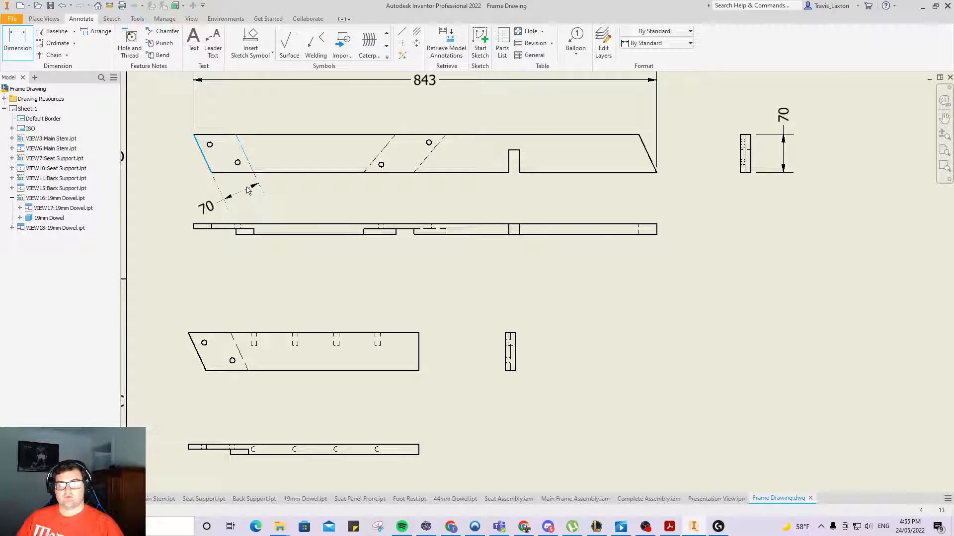
click(248, 190)
click(333, 248)
Dimension the angles between the Main Stem's two slanted ends and its lower edge in the base view.
click(205, 164)
click(221, 172)
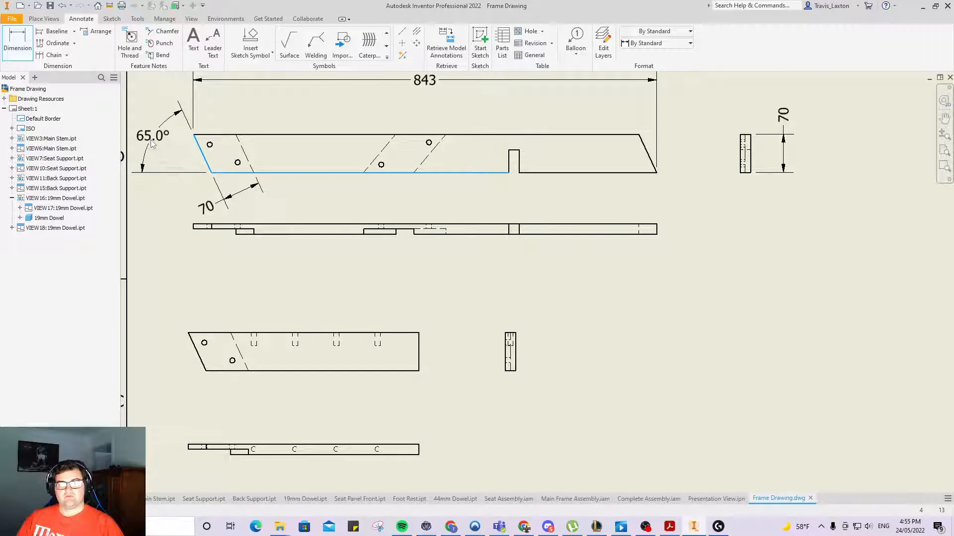
click(152, 144)
click(343, 249)
click(645, 153)
click(637, 173)
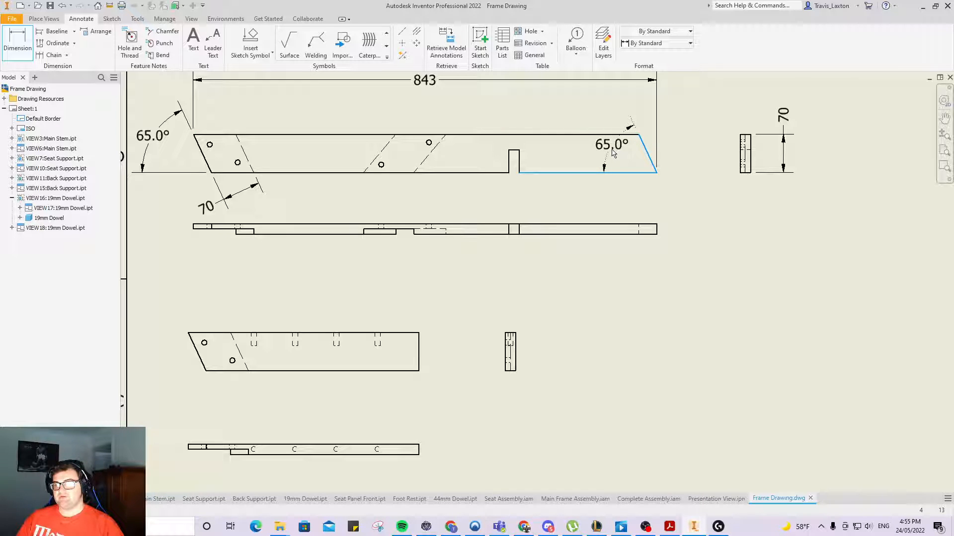
click(612, 153)
key(Return)
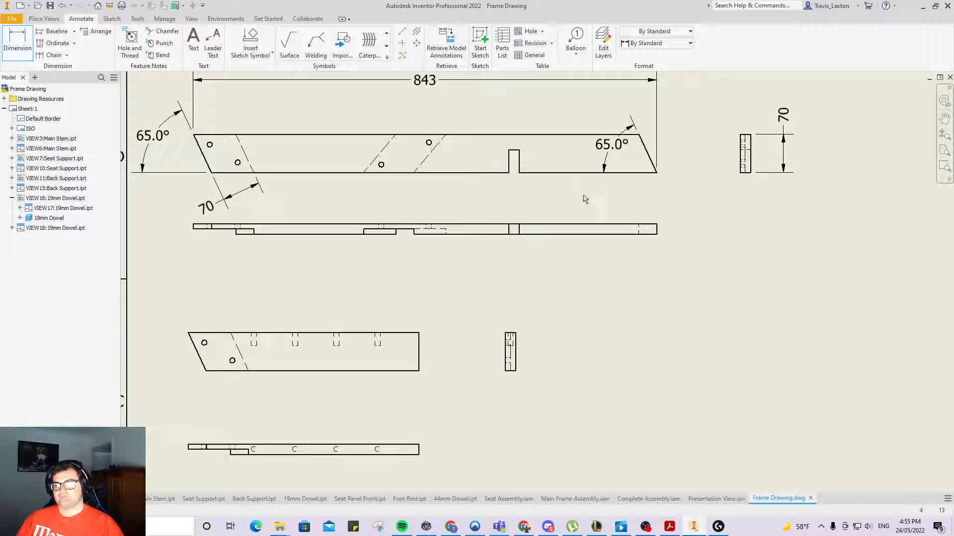
Dimension the width of the Main Stem's slot, placing it above the projected lower view.
click(509, 228)
click(519, 229)
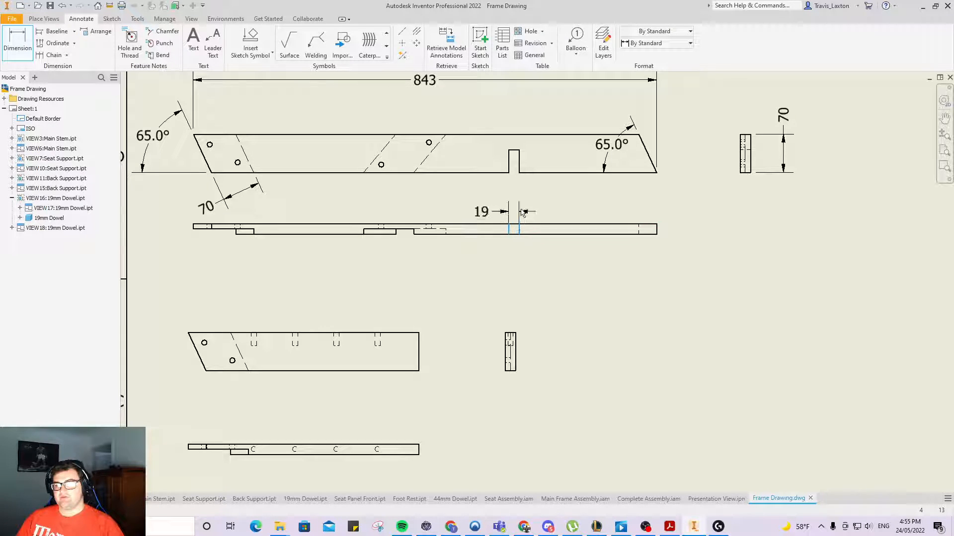
click(520, 206)
click(331, 250)
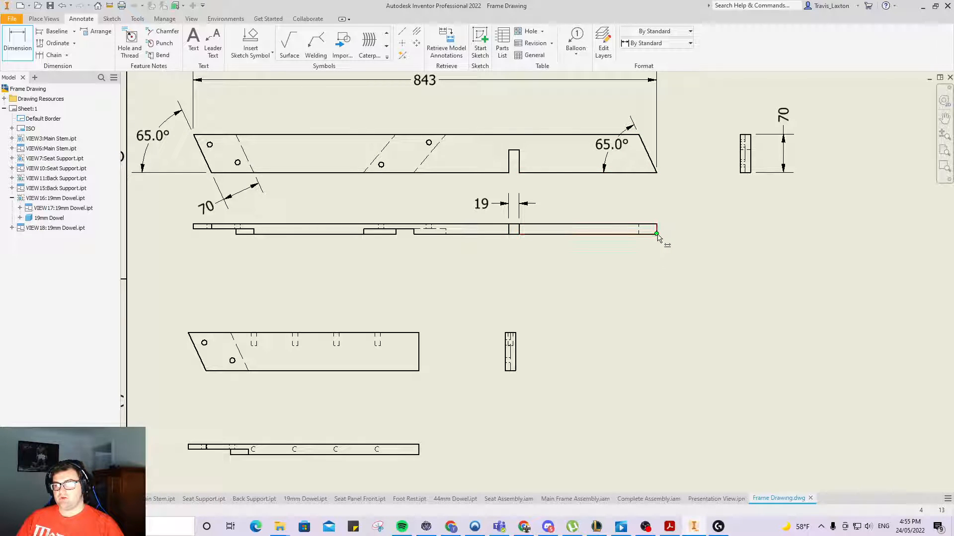
Try to dimension from the Main Stem's right end to the hidden recess edge in the projected lower view.
click(449, 235)
click(525, 262)
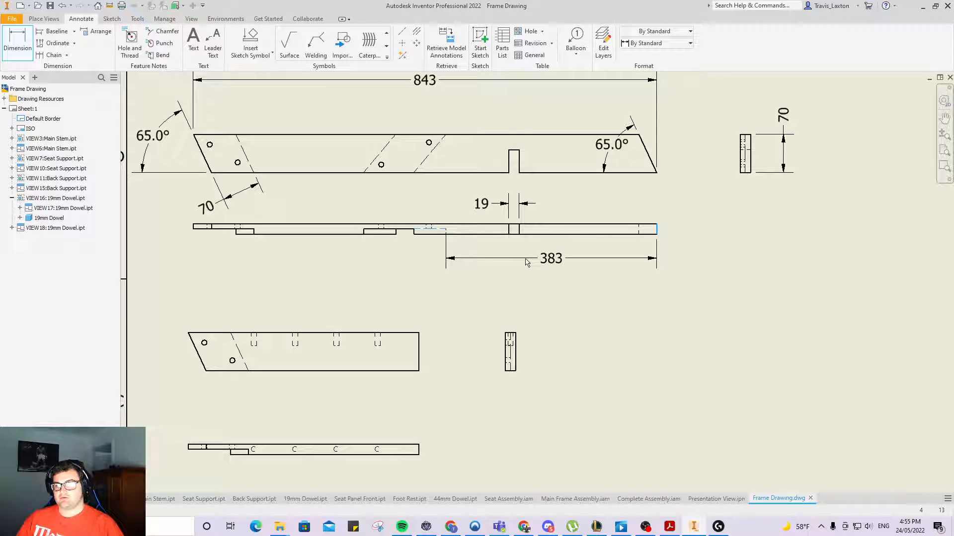
click(342, 252)
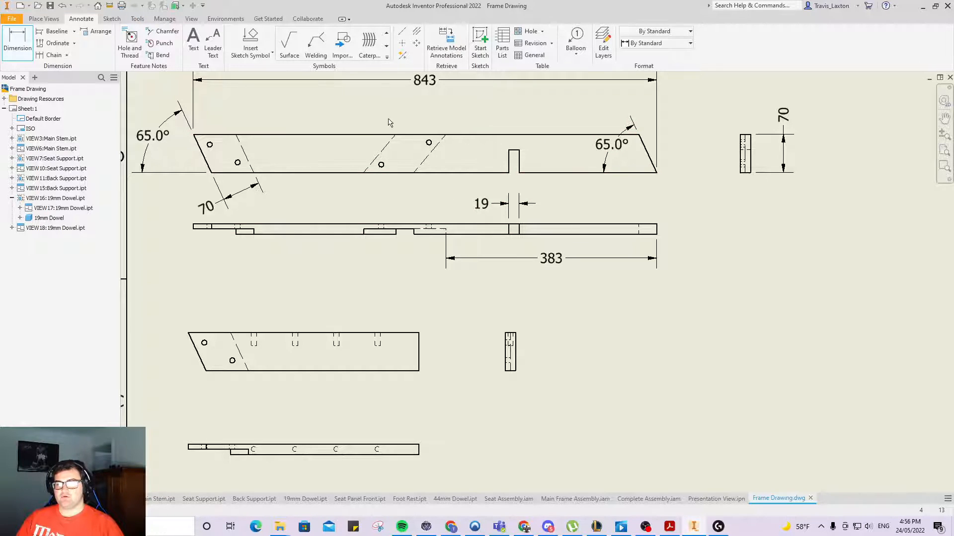
key(Escape)
key(ctrl+z)
Dimension from the Main Stem's right end to the nearest visible edge of the middle recess, placing it below the projected lower view.
click(24, 39)
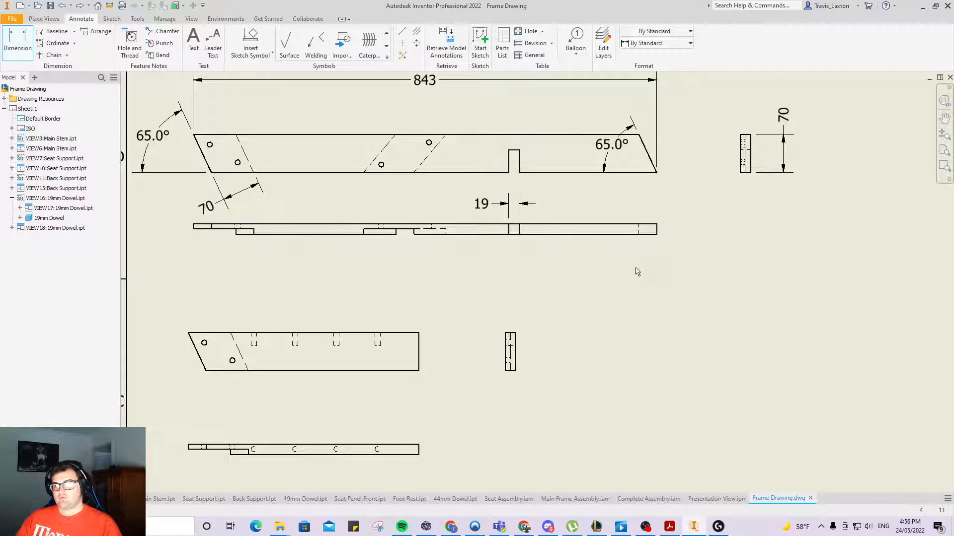
click(657, 234)
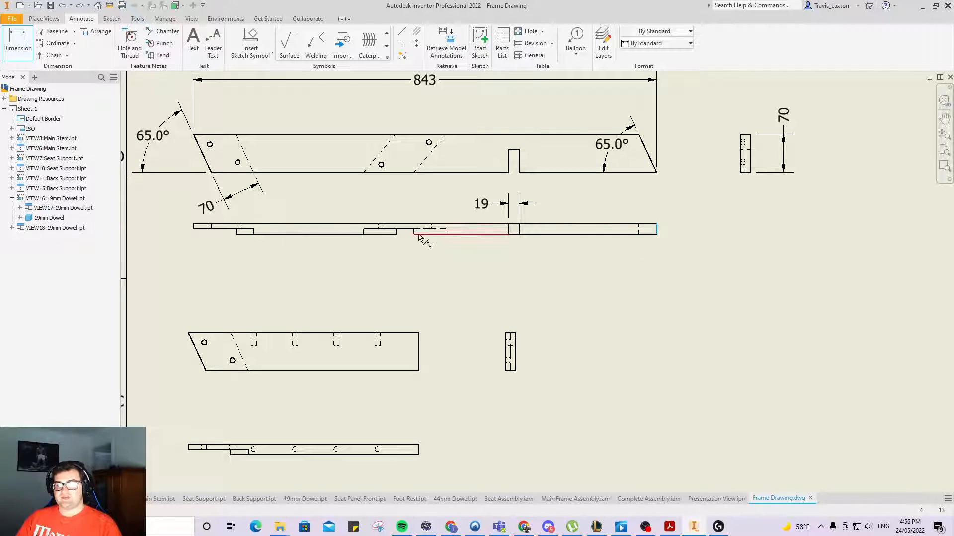
click(416, 234)
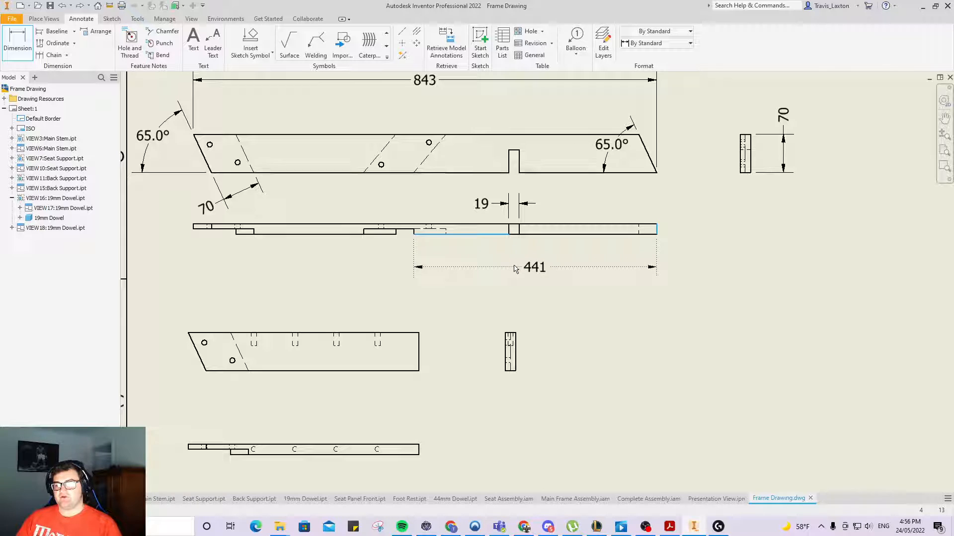
click(514, 270)
click(342, 251)
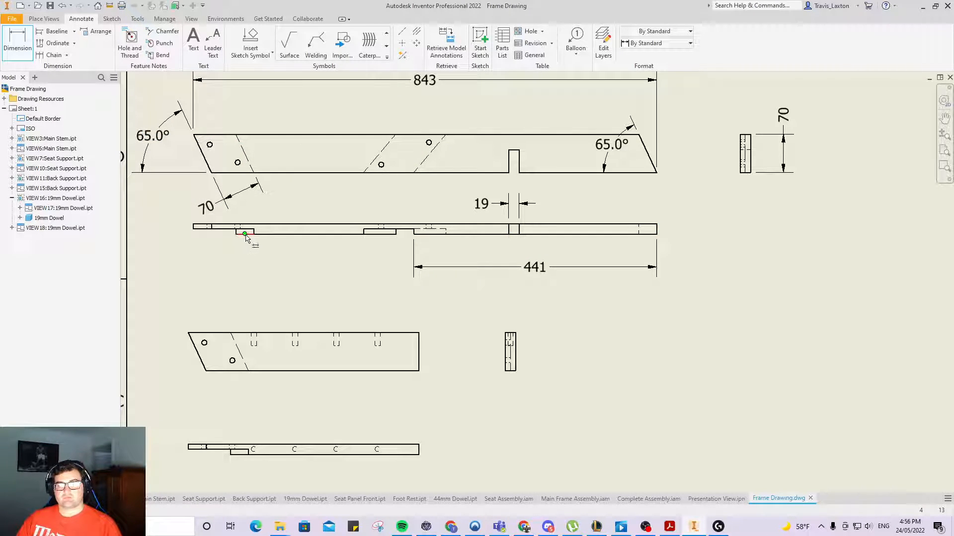
Dimension the Main Stem's thickness, placing it below the end view.
click(740, 173)
click(750, 172)
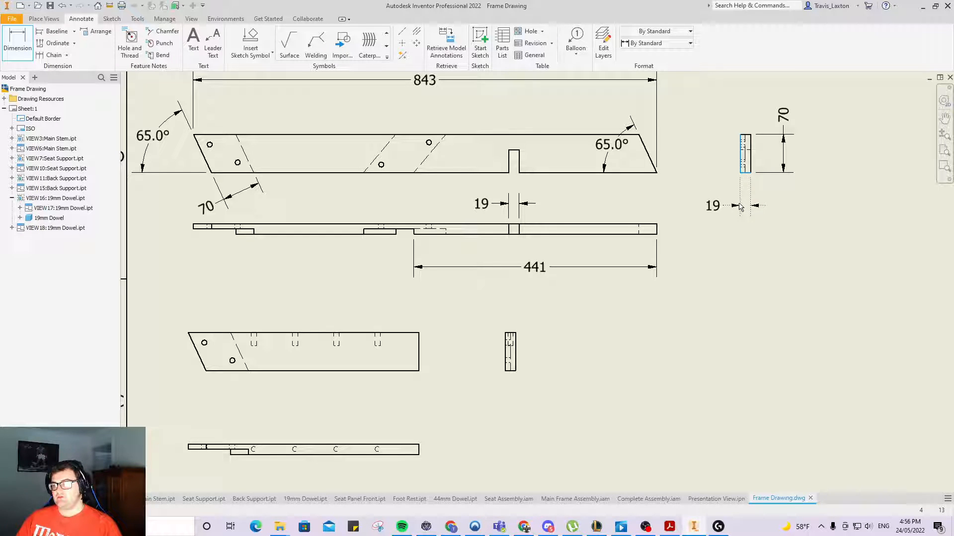
click(740, 206)
click(347, 252)
click(745, 135)
click(740, 135)
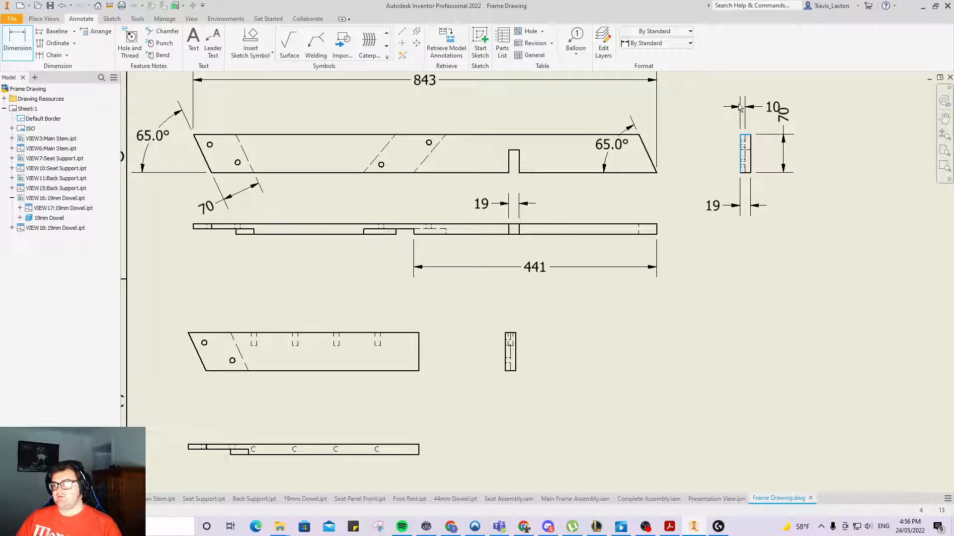
right_click(711, 99)
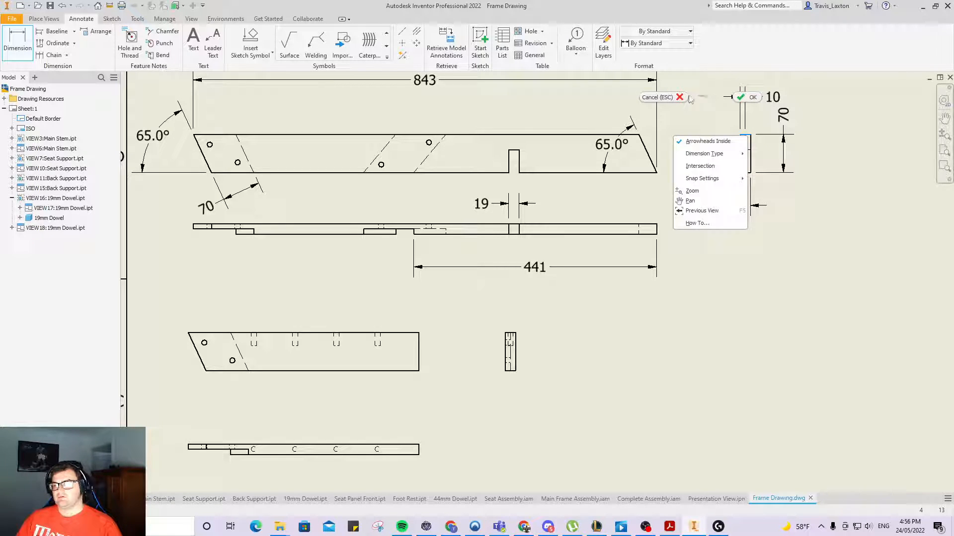
click(668, 97)
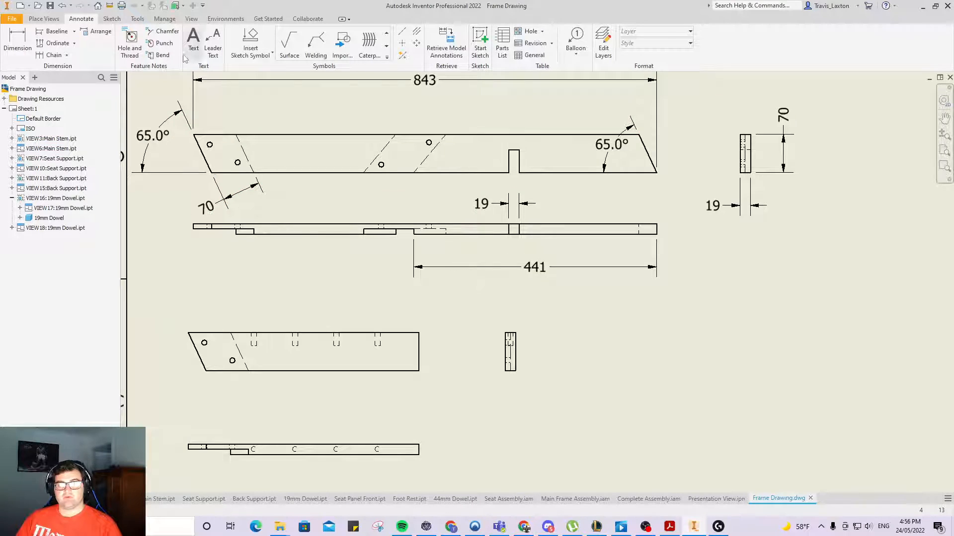
click(20, 45)
click(232, 230)
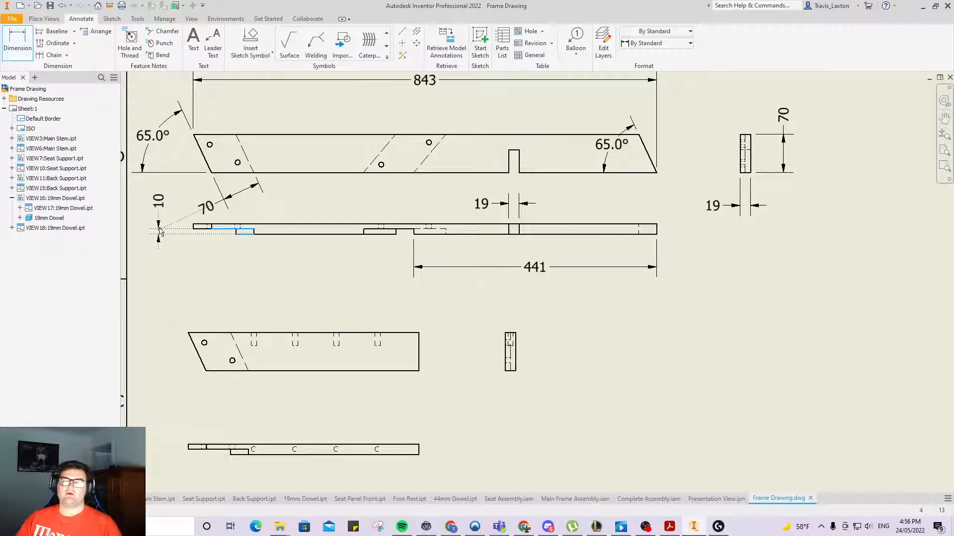
key(Escape)
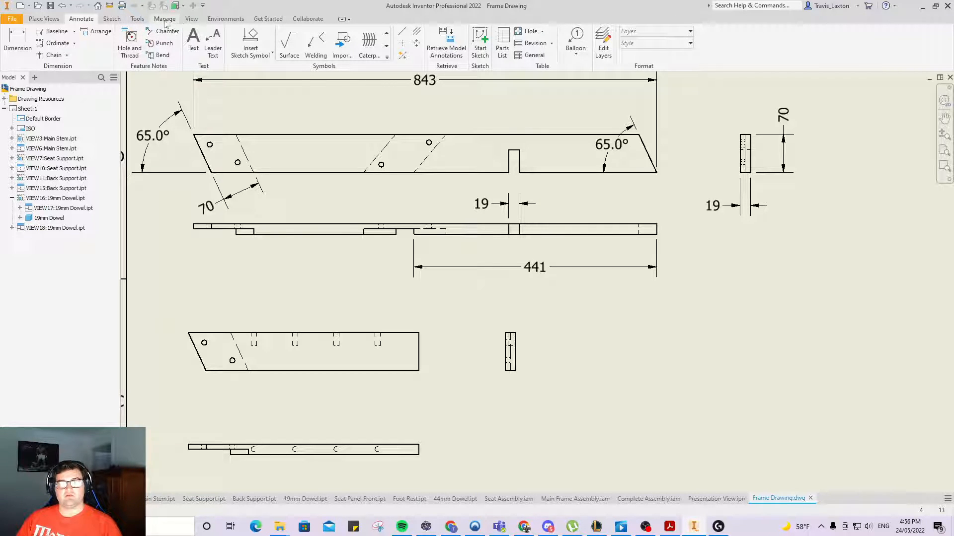
Set the linear precision of the Default - mm (ANSI) dimension style to 2.12 and save the style.
click(137, 19)
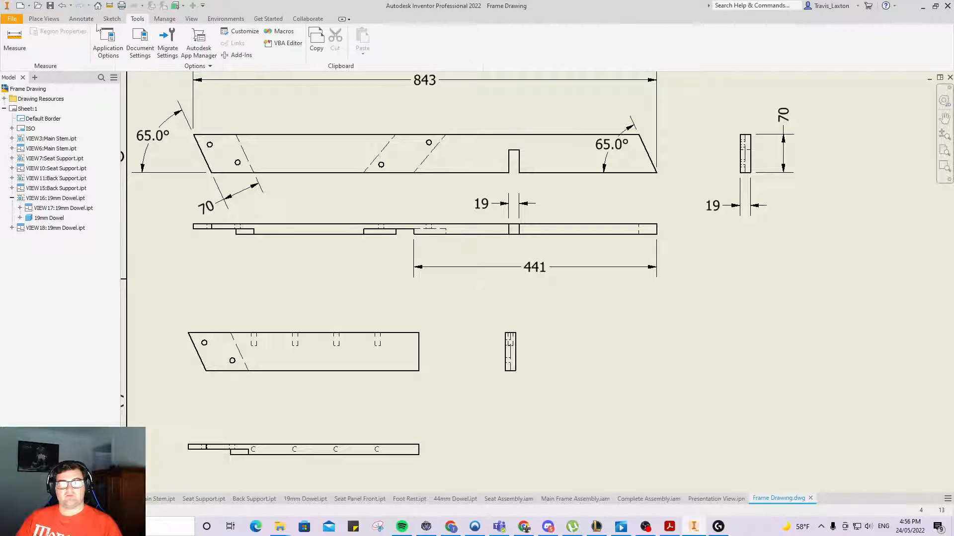
click(165, 19)
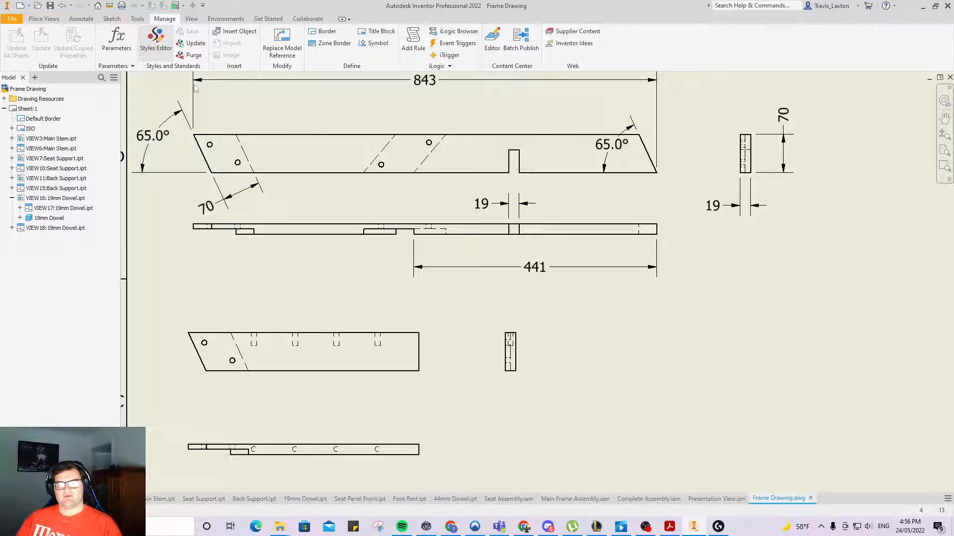
click(169, 50)
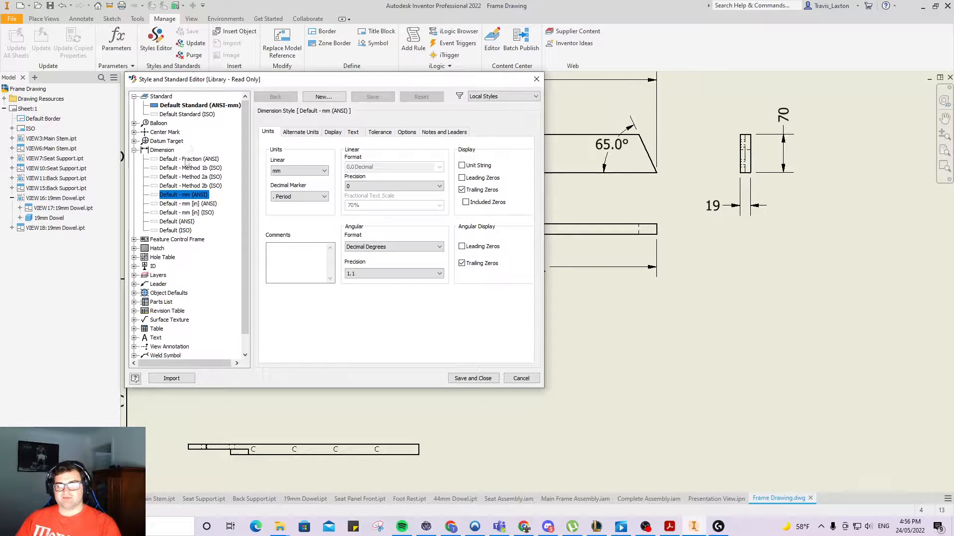
click(377, 187)
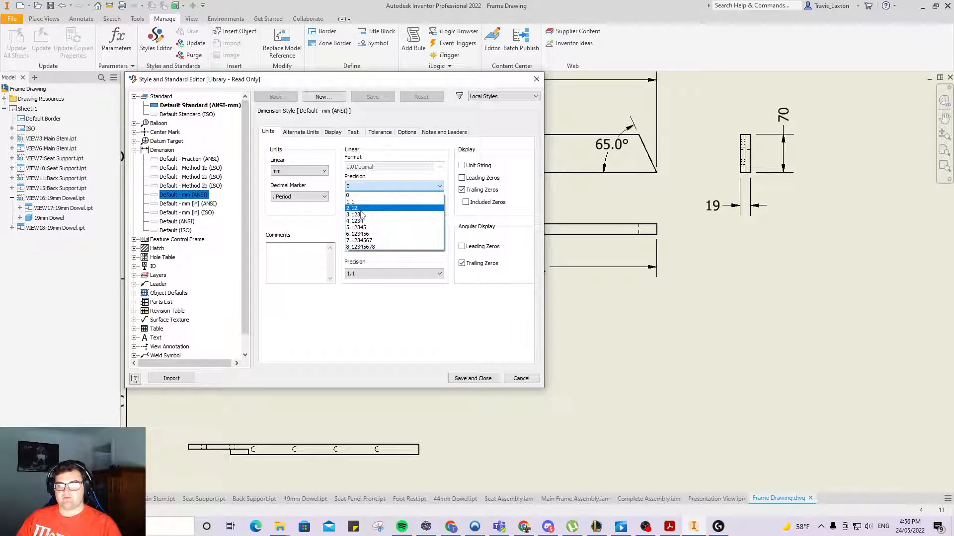
click(361, 209)
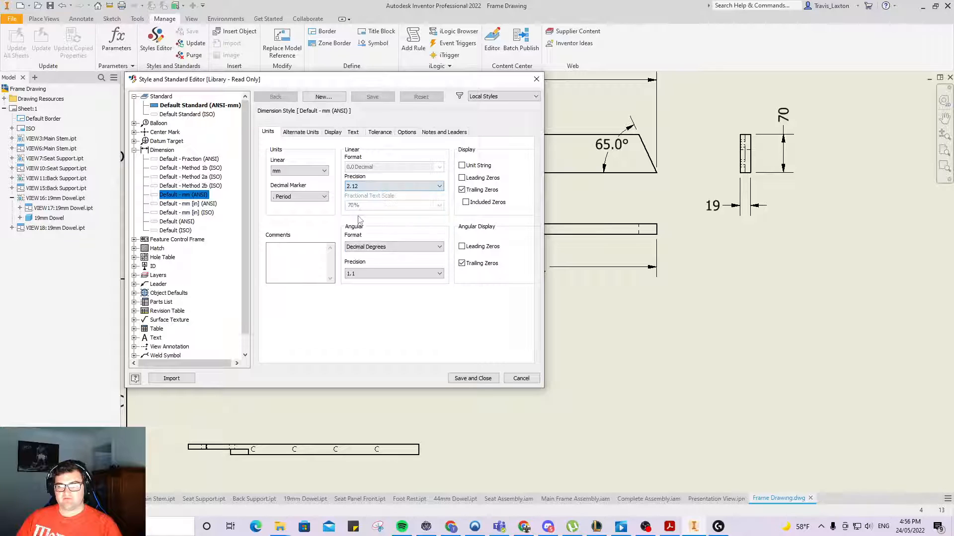
click(473, 379)
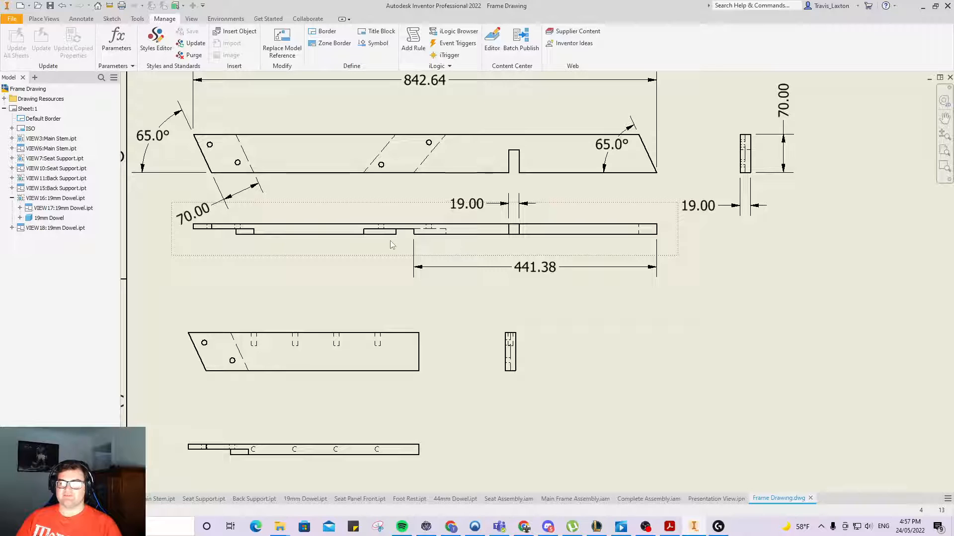
scroll(328, 256, down, 2)
scroll(328, 256, up, 3)
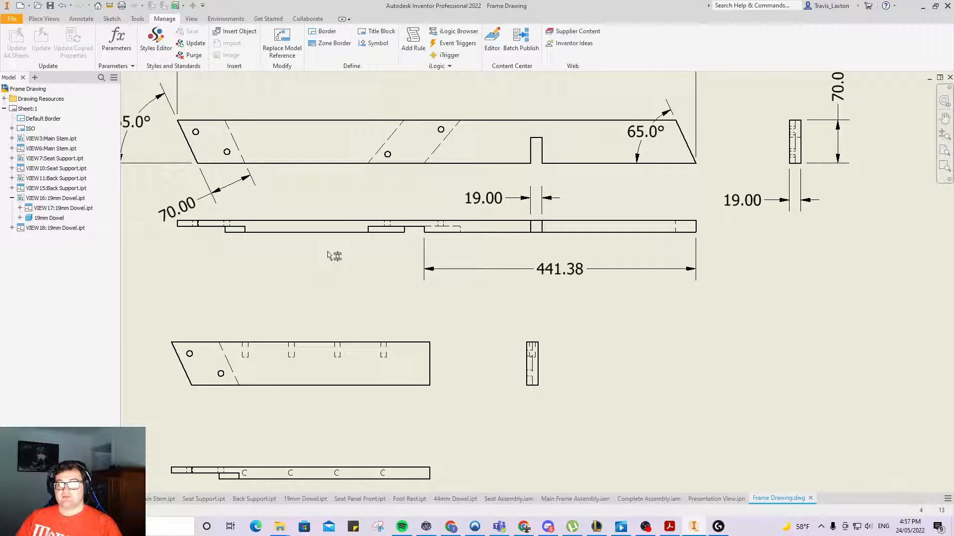
scroll(328, 256, down, 2)
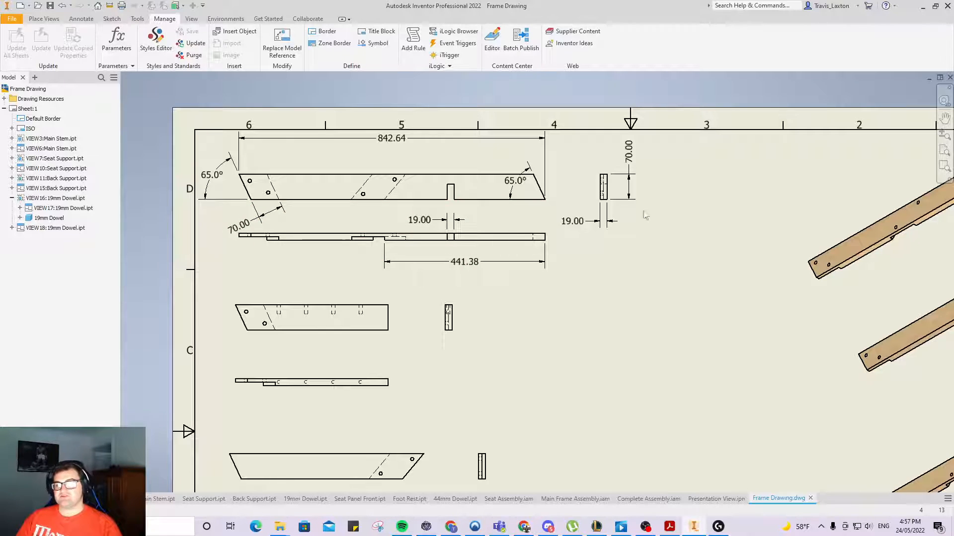
click(44, 18)
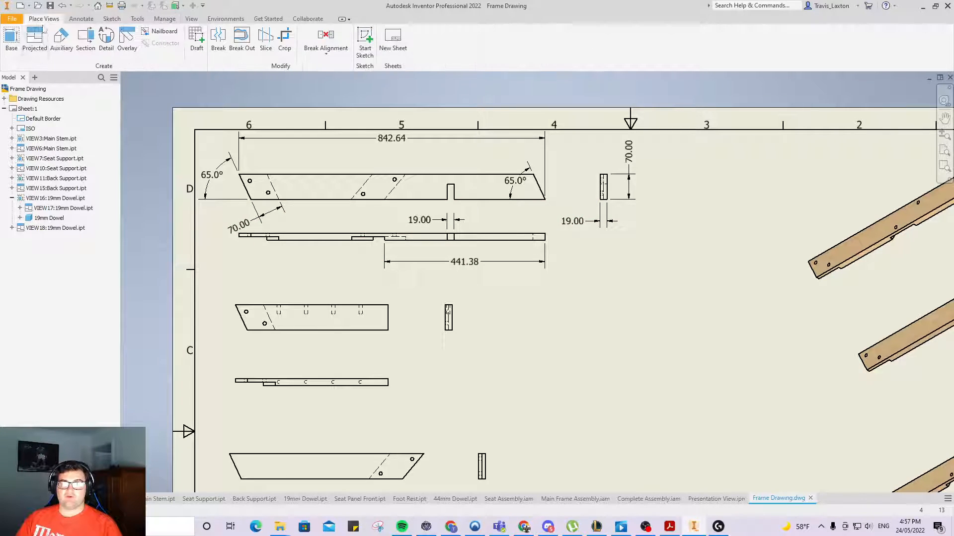
click(12, 40)
click(245, 105)
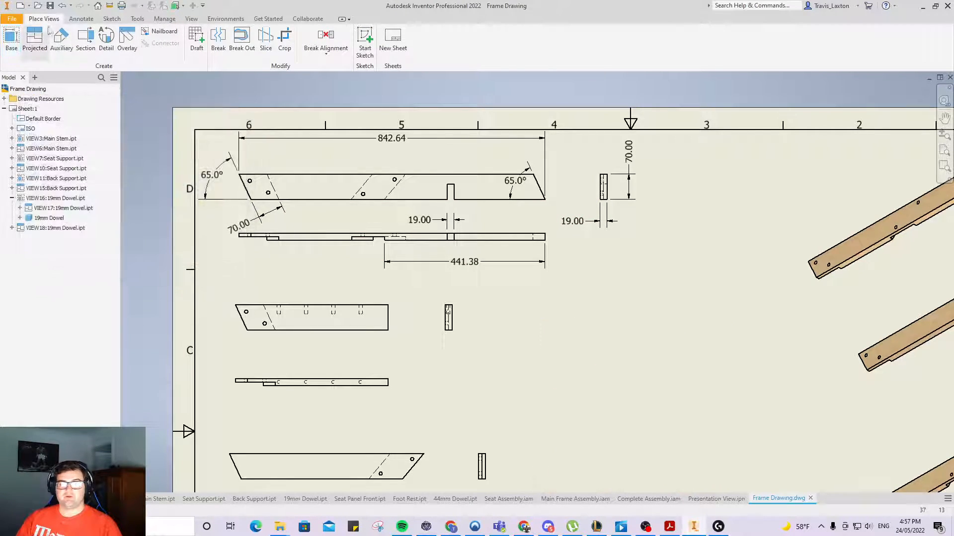
click(72, 20)
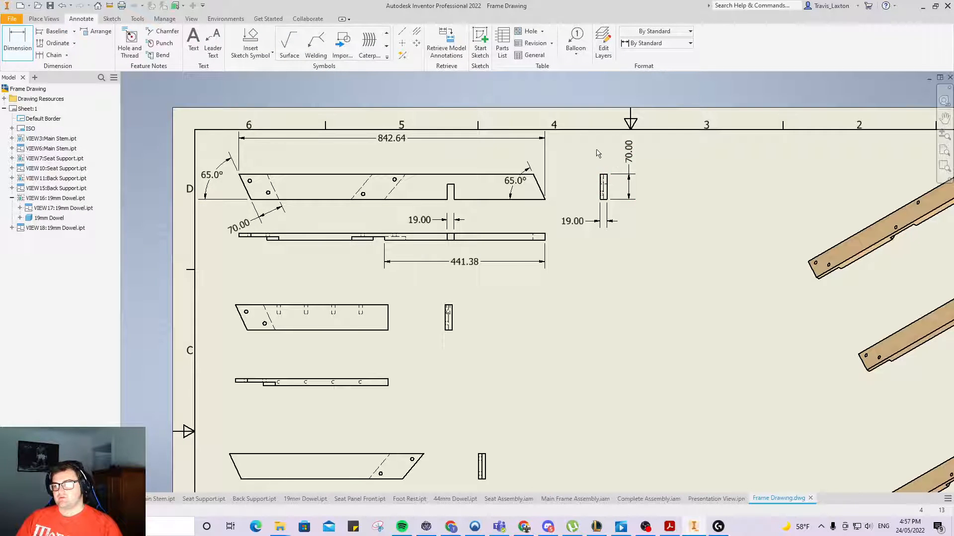
scroll(596, 149, down, 5)
click(626, 239)
click(613, 238)
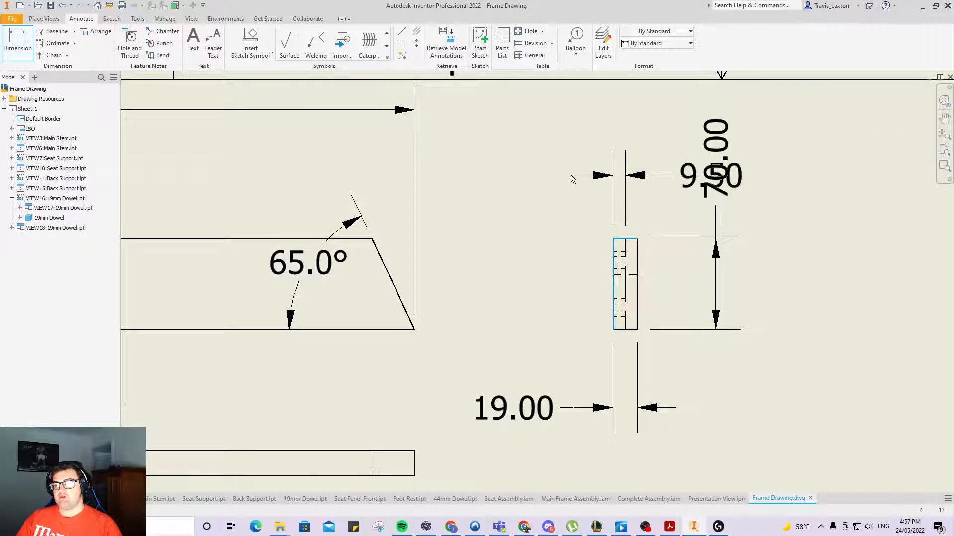
right_click(553, 172)
click(508, 172)
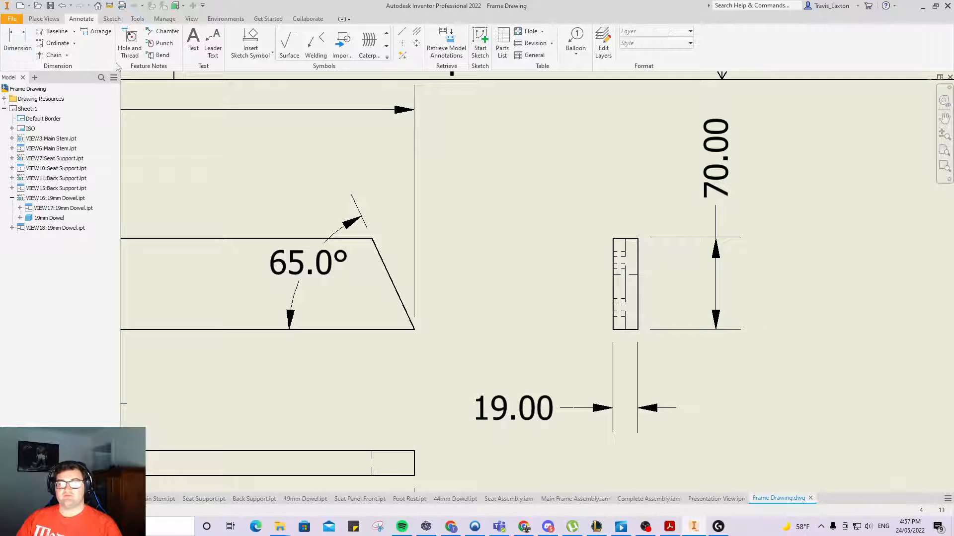
Dimension from the left edge to the vertical hidden line in the Main Stem's end view, placing it above the view.
click(19, 40)
click(613, 242)
click(625, 240)
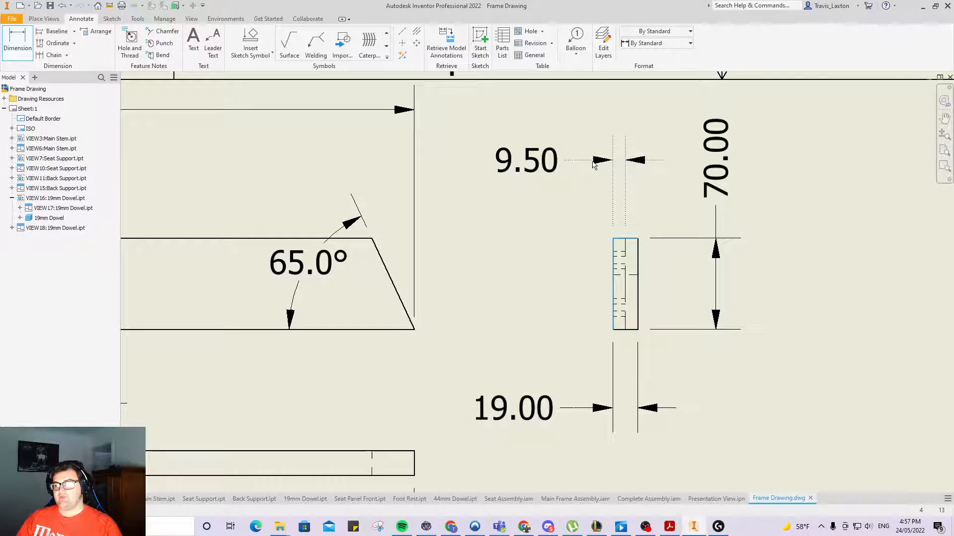
click(591, 168)
click(347, 252)
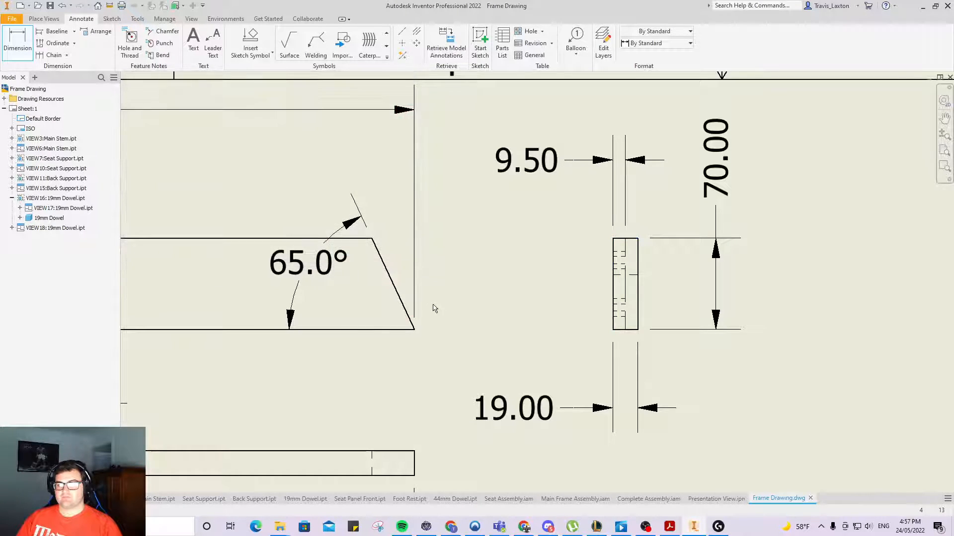
Set the linear precision of the Default - mm (ANSI) dimension style to 1.1 and save the style.
scroll(434, 307, down, 5)
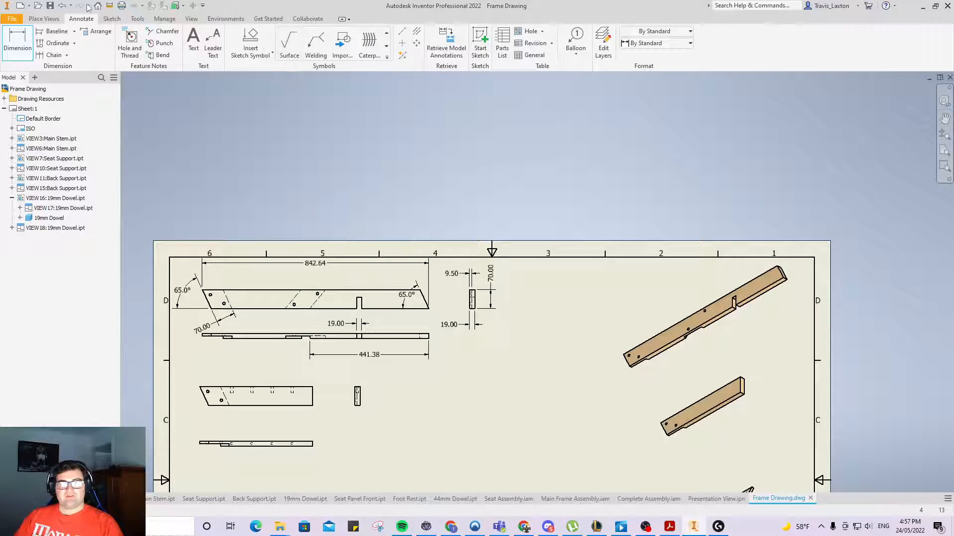
click(167, 19)
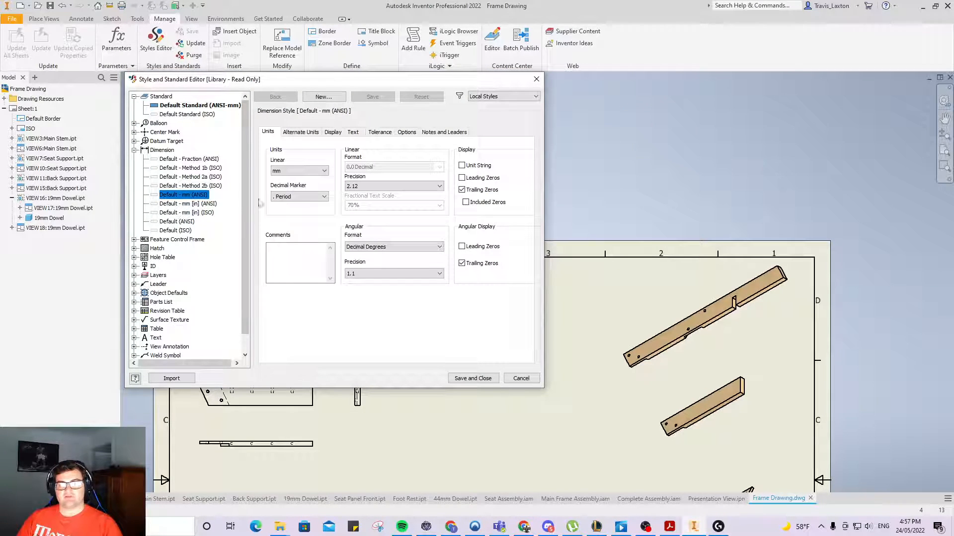
click(392, 186)
click(367, 204)
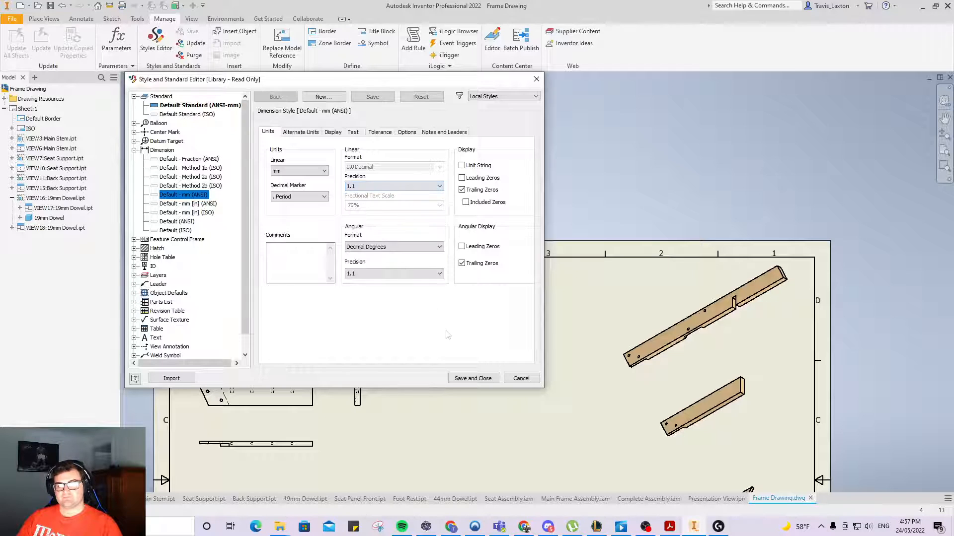
click(473, 379)
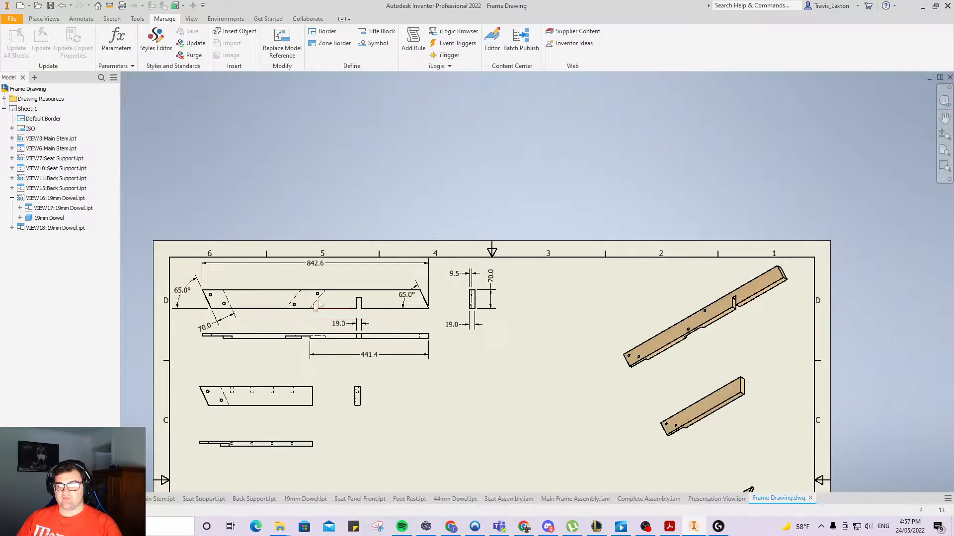
Add center marks to the four holes in the Main Stem's base view.
scroll(264, 299, up, 3)
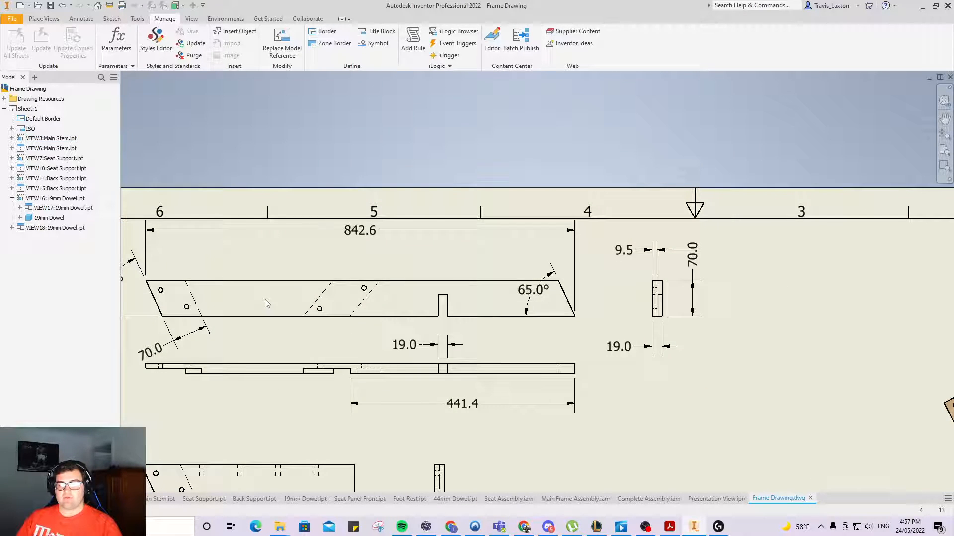
click(81, 18)
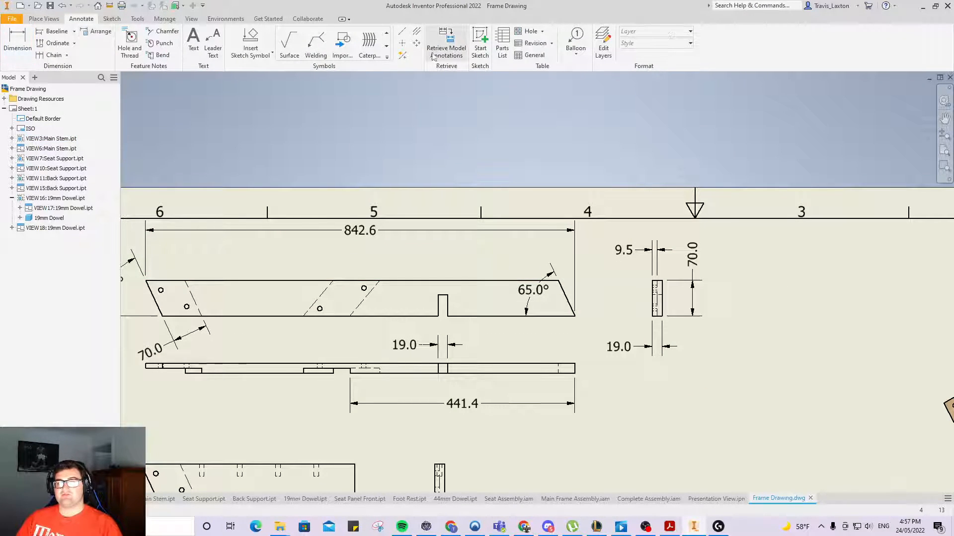
click(364, 288)
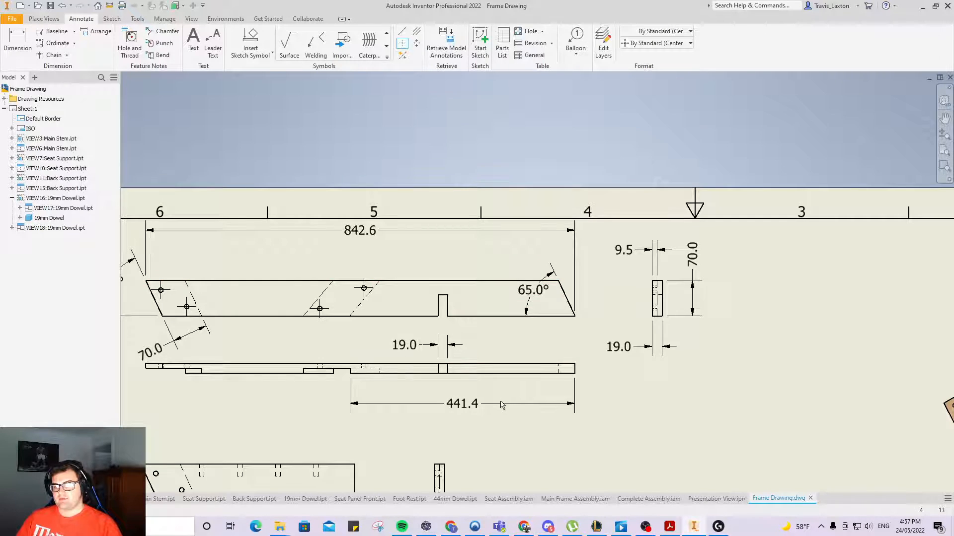
click(402, 31)
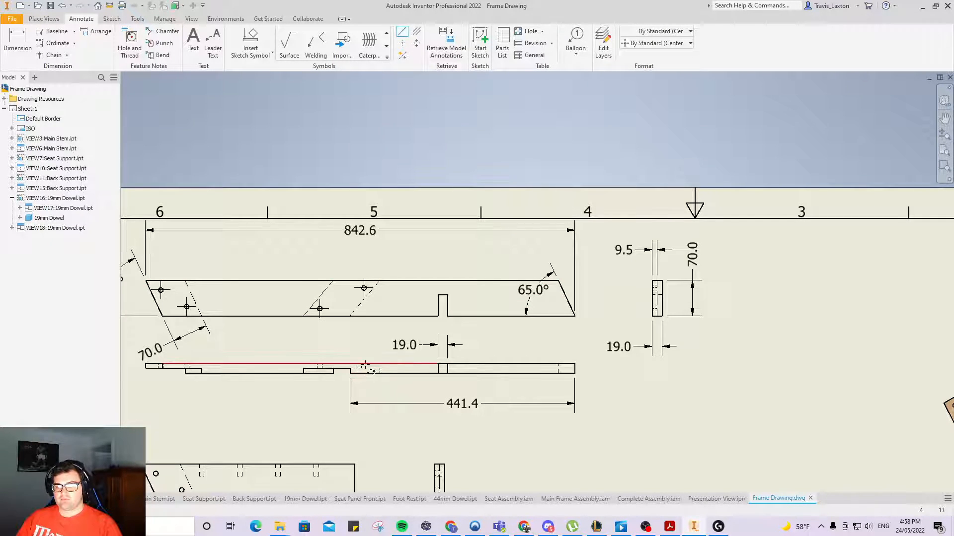
scroll(365, 366, up, 10)
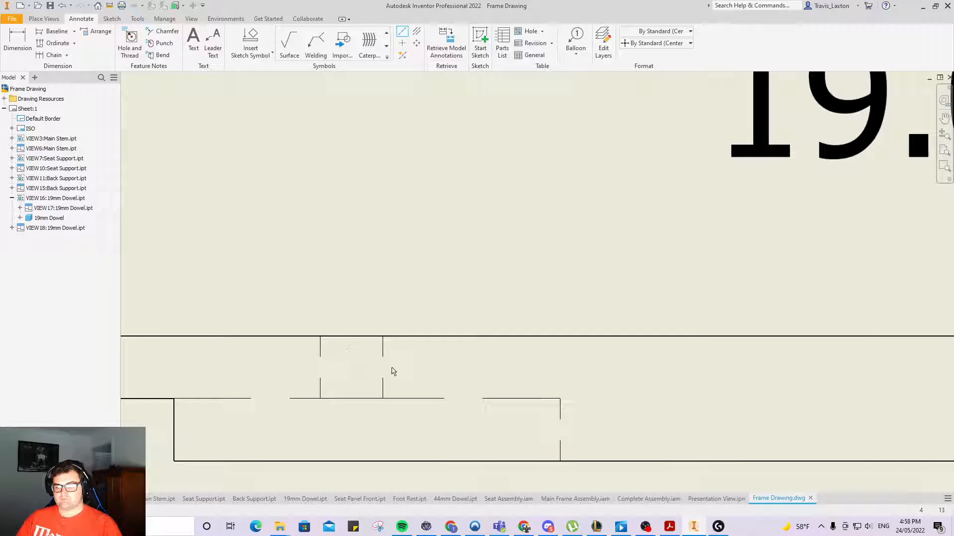
click(417, 32)
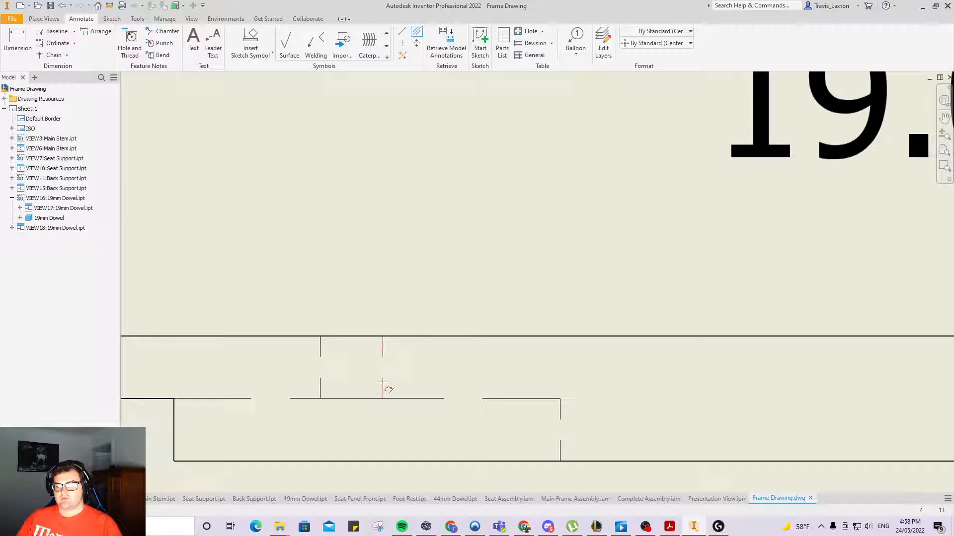
click(349, 338)
right_click(303, 260)
click(258, 260)
Try to draw centerlines through the hidden holes along the upper edge of the Seat Support's base view.
scroll(306, 293, up, 10)
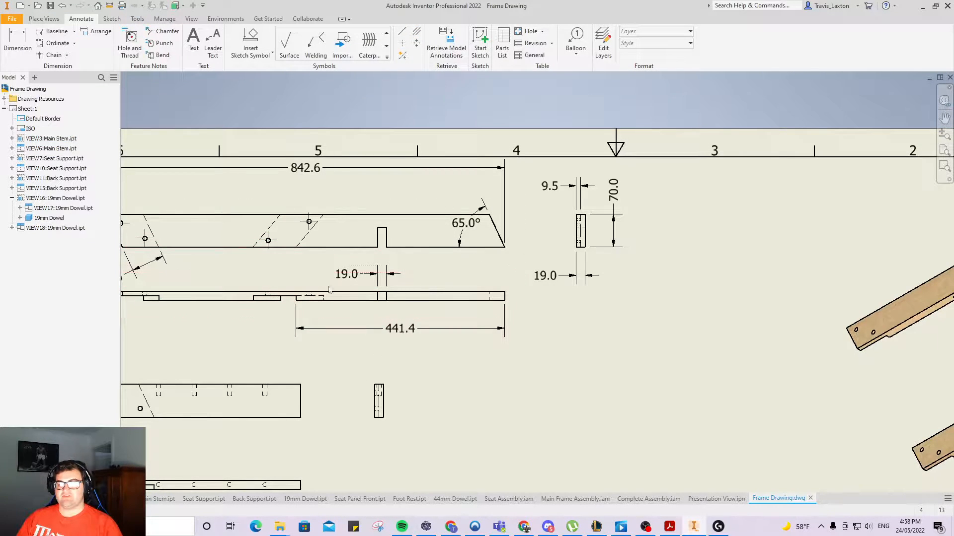
scroll(298, 317, up, 5)
scroll(256, 330, down, 8)
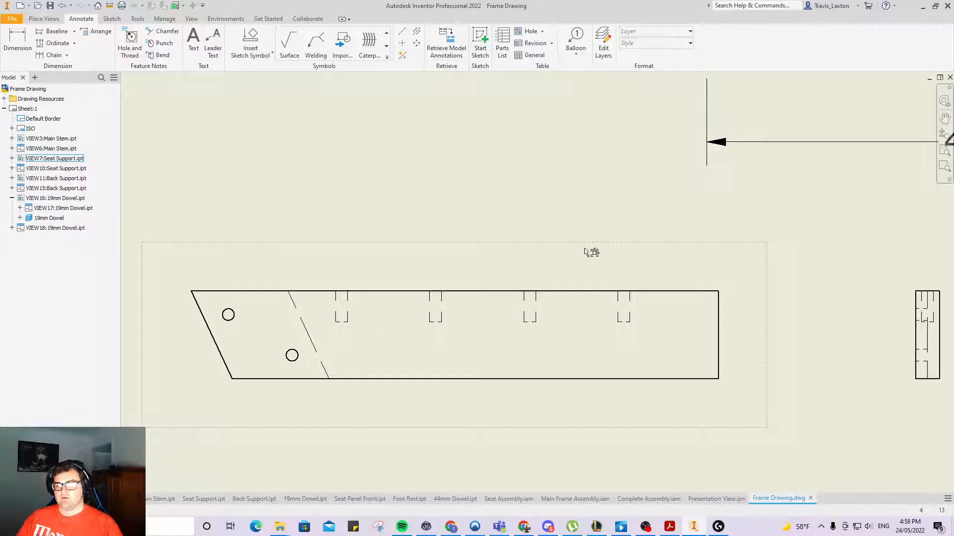
click(403, 32)
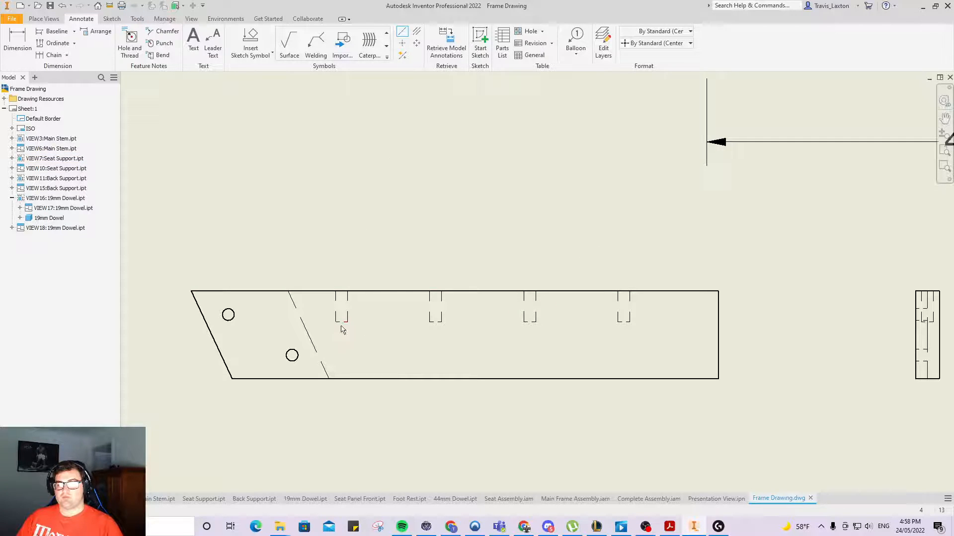
click(341, 345)
click(436, 346)
click(436, 292)
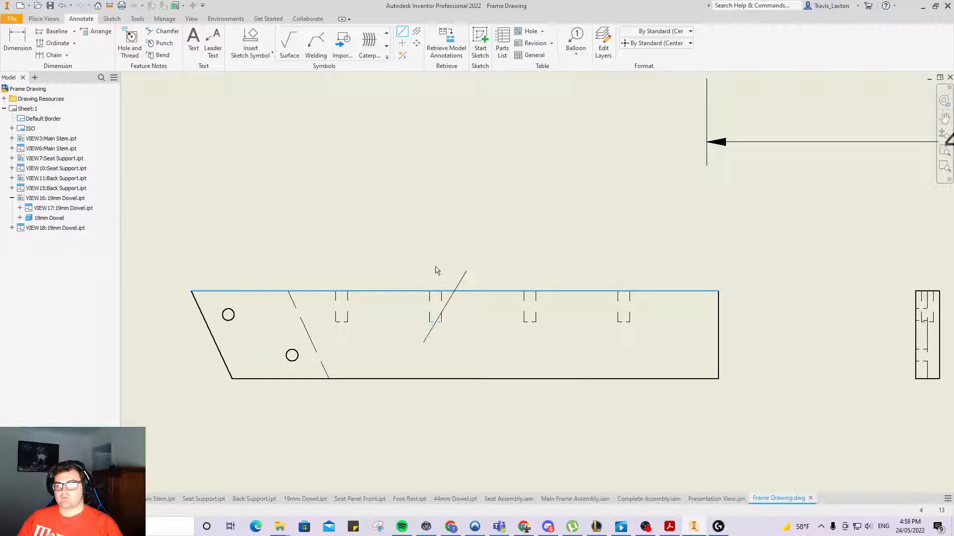
key(Escape)
key(Escape)
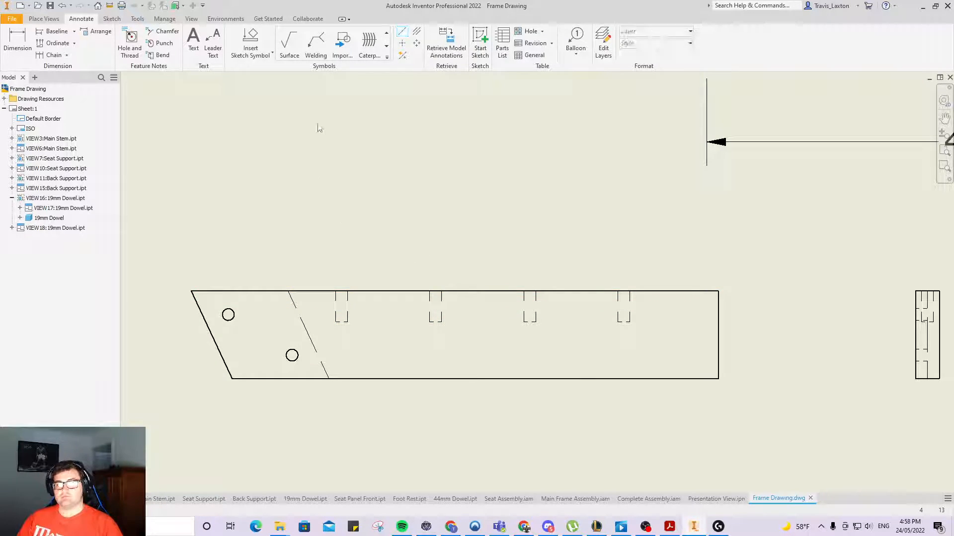
click(403, 32)
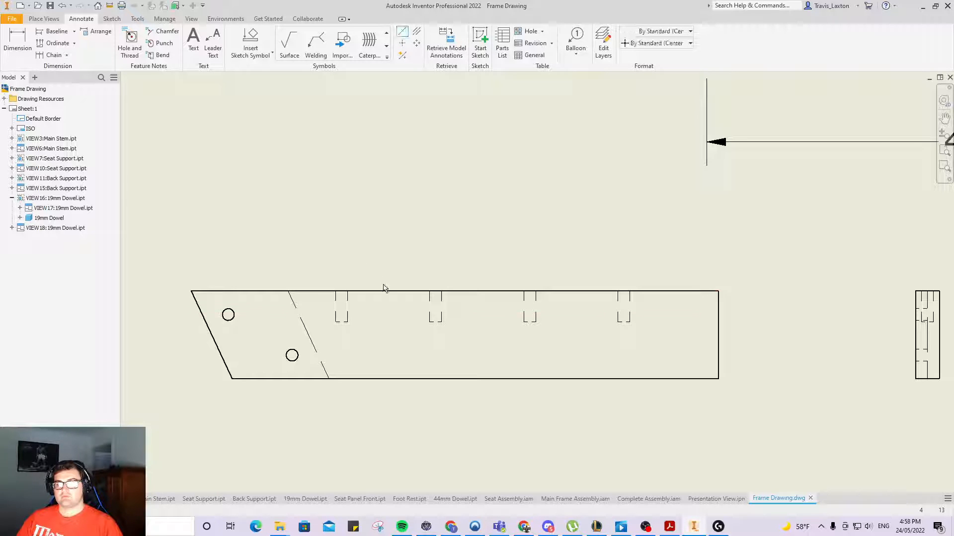
click(342, 322)
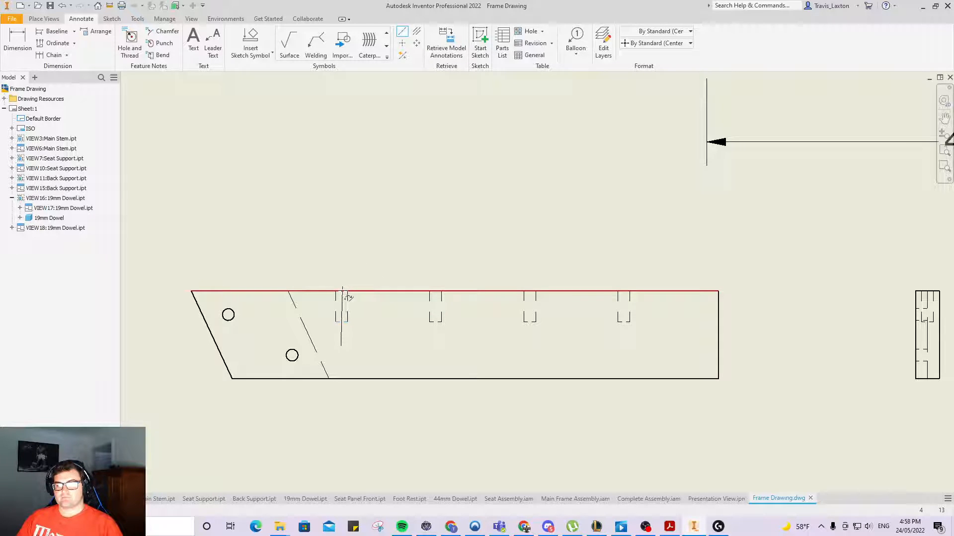
right_click(348, 234)
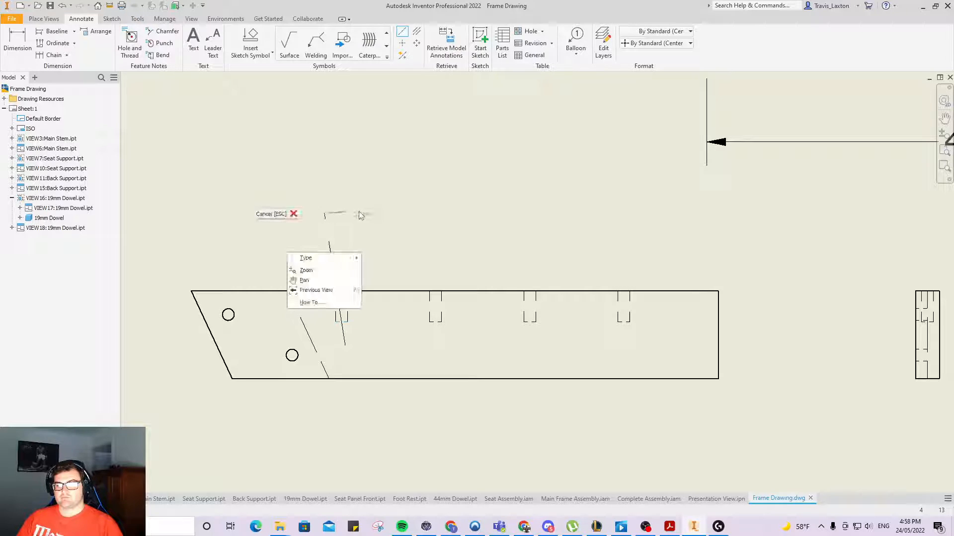
click(276, 214)
Try a centerline bisector between the first hidden hole's bottom line and the Seat Support's upper edge, and undo it.
click(415, 32)
click(347, 321)
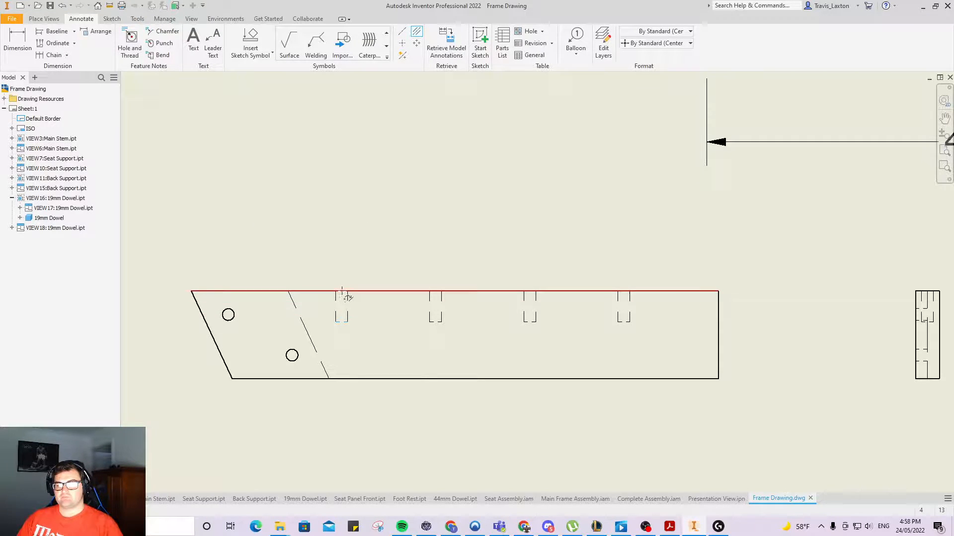
click(343, 292)
key(Escape)
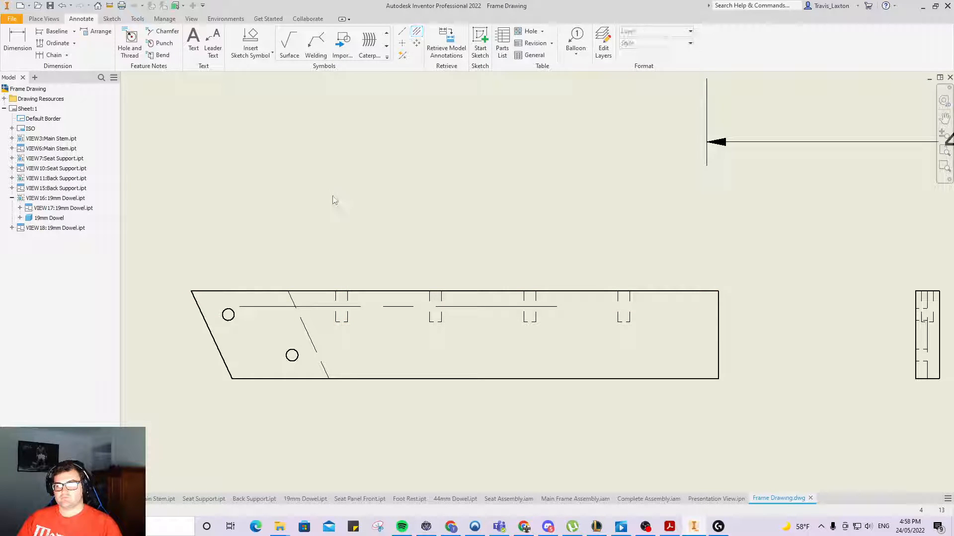
right_click(336, 174)
click(225, 133)
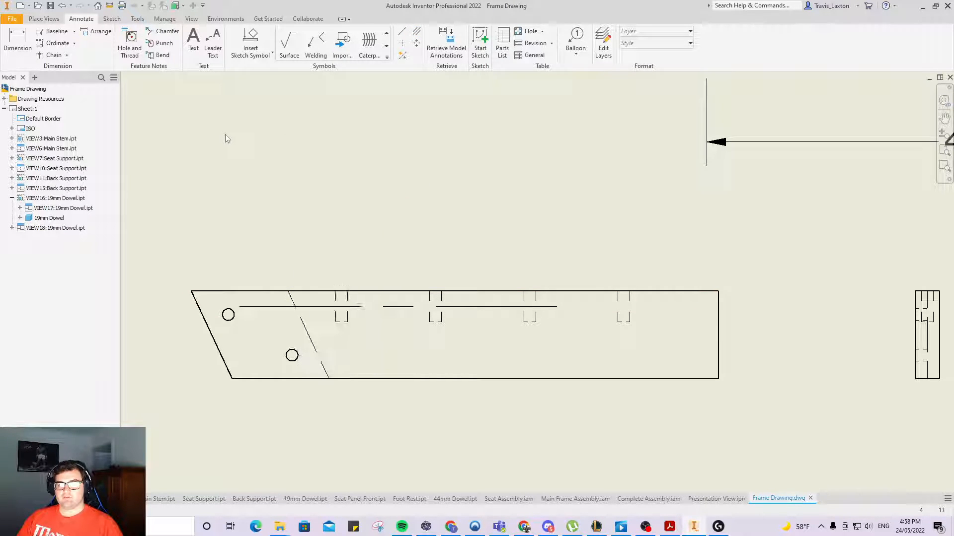
key(ctrl+z)
key(space)
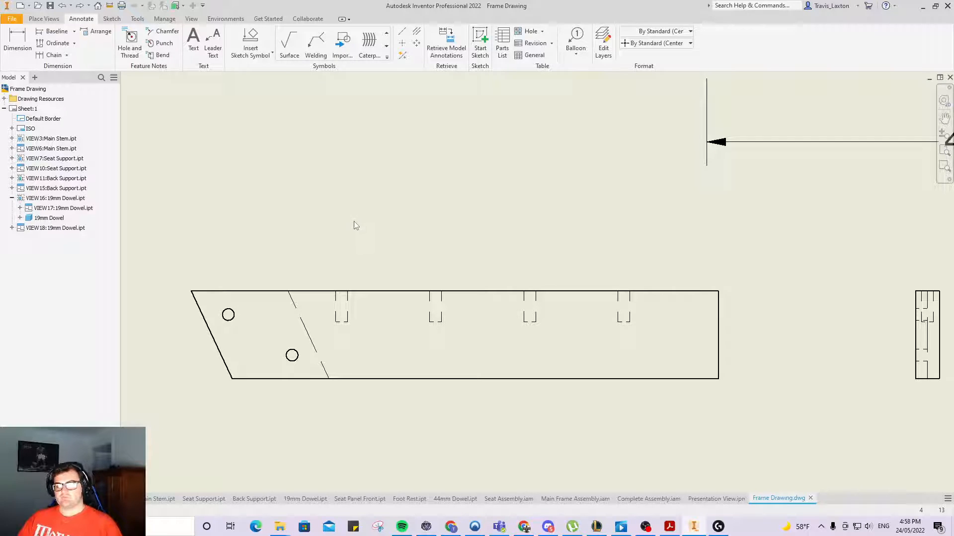
Add center marks to the four hidden holes in the projected view below the Seat Support's base view.
scroll(404, 302, up, 3)
scroll(383, 296, down, 8)
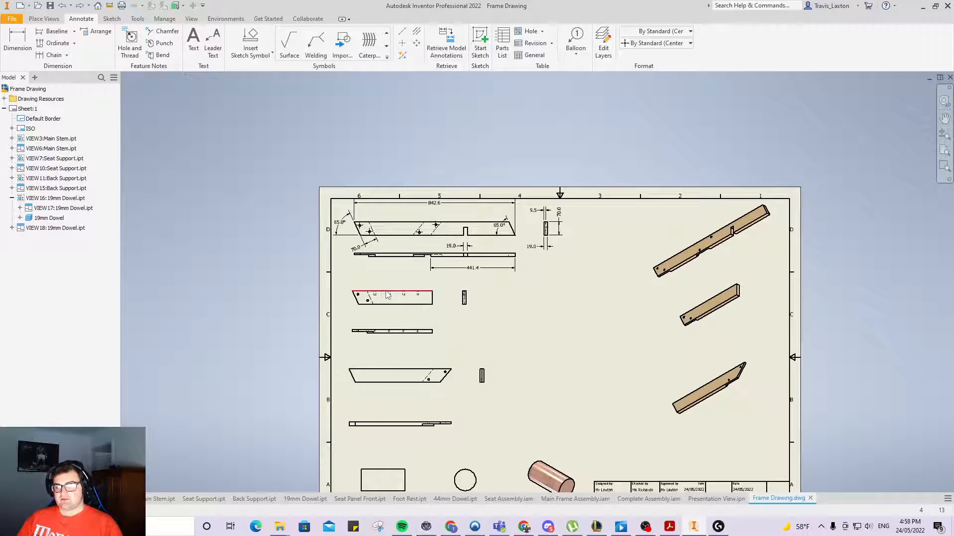
scroll(387, 293, up, 4)
scroll(390, 271, up, 2)
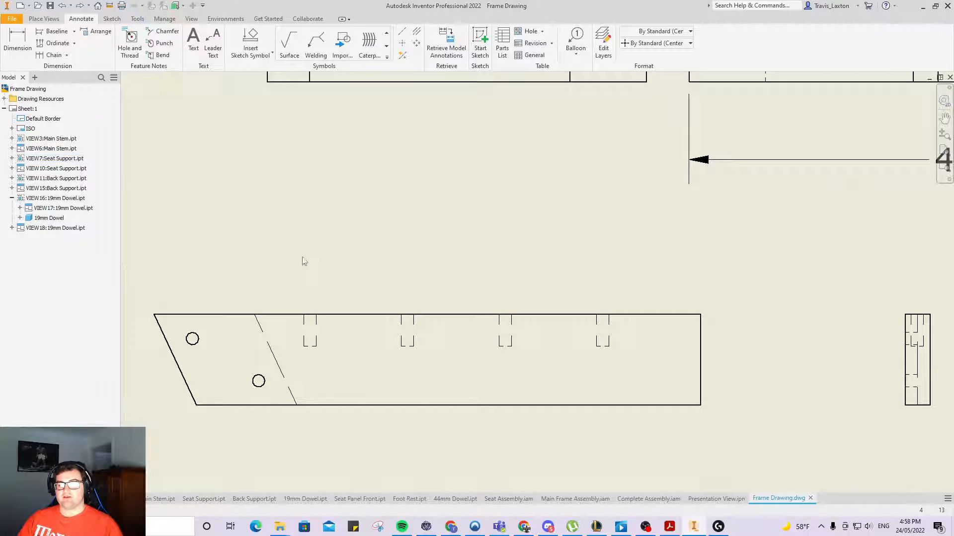
scroll(336, 280, down, 2)
scroll(375, 469, down, 5)
scroll(387, 478, up, 6)
scroll(387, 478, up, 3)
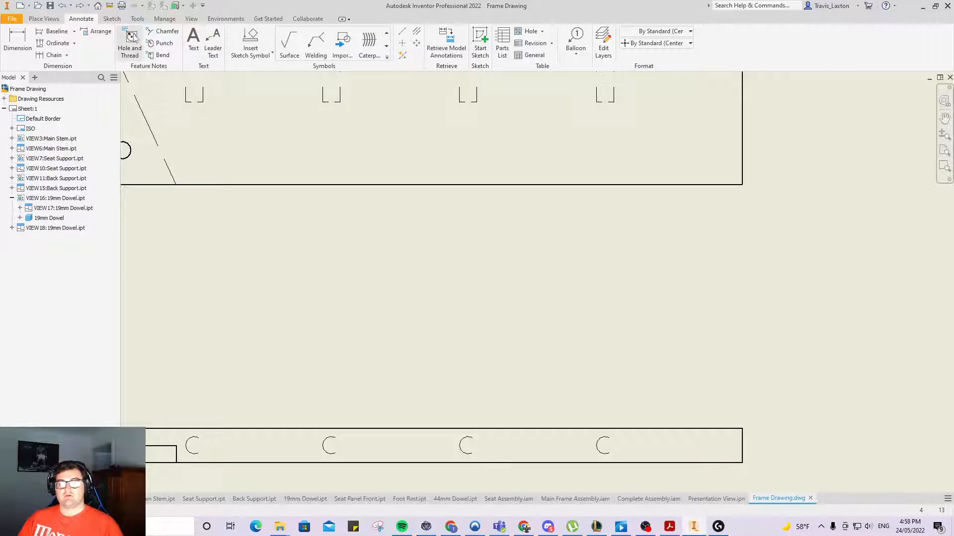
click(402, 43)
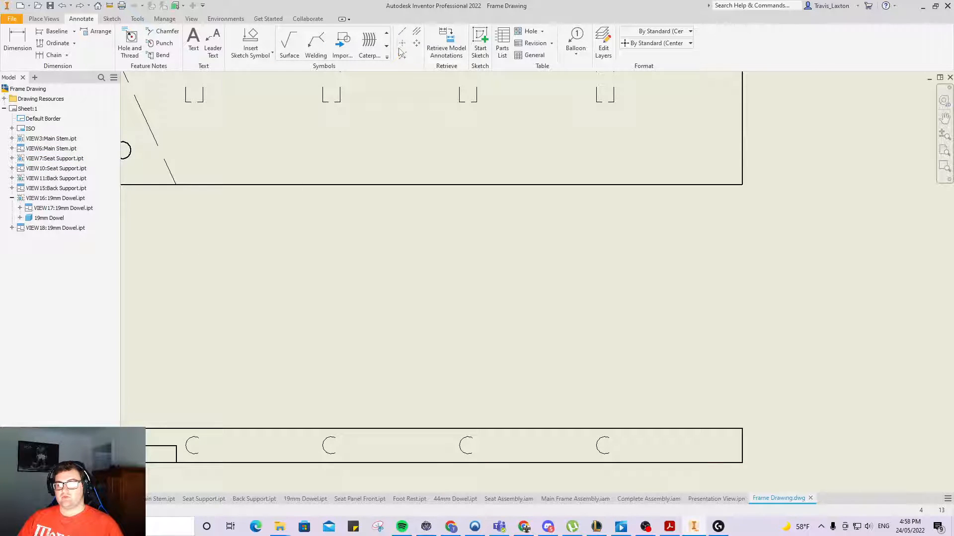
click(602, 449)
click(465, 447)
click(329, 447)
click(192, 447)
Add center marks to the two holes at the angled end of the Seat Support's base view.
scroll(290, 368, down, 5)
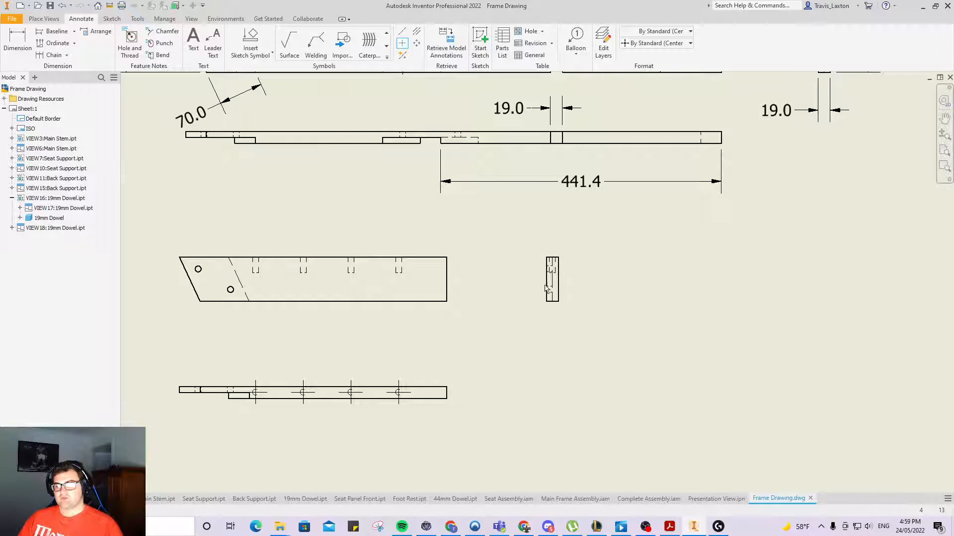
scroll(543, 272, up, 3)
scroll(403, 318, down, 5)
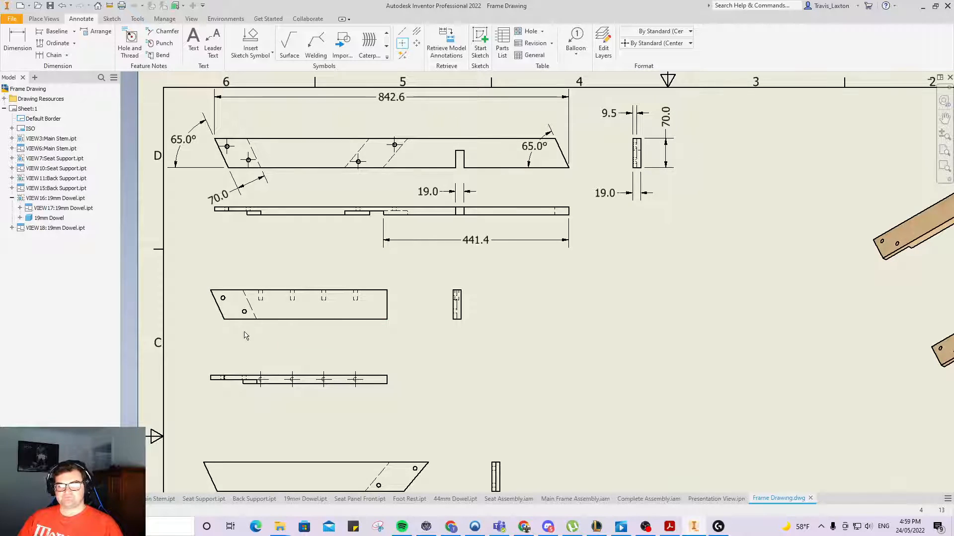
scroll(249, 336, up, 3)
click(241, 295)
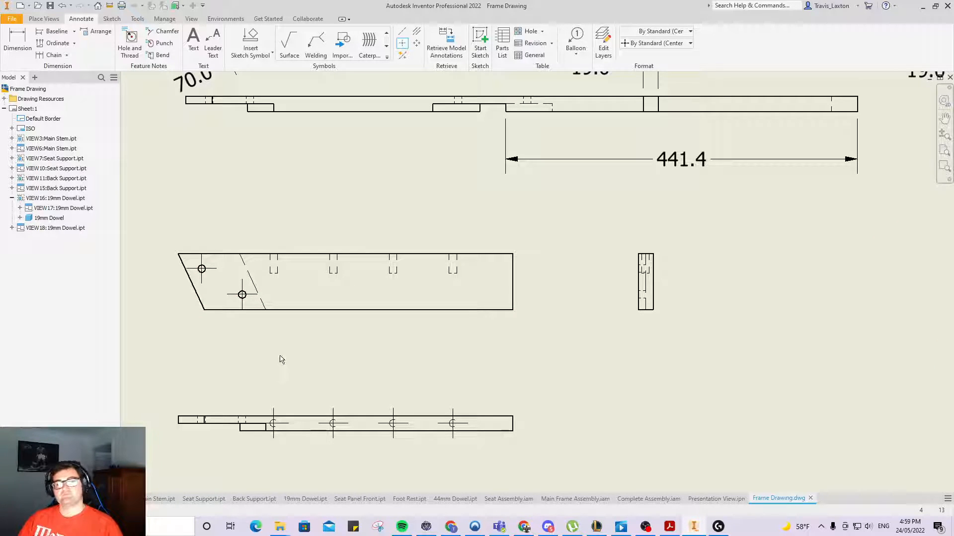
Dimension the Seat Support's overall length, placing it above the base view and keeping the default dimension settings.
click(17, 43)
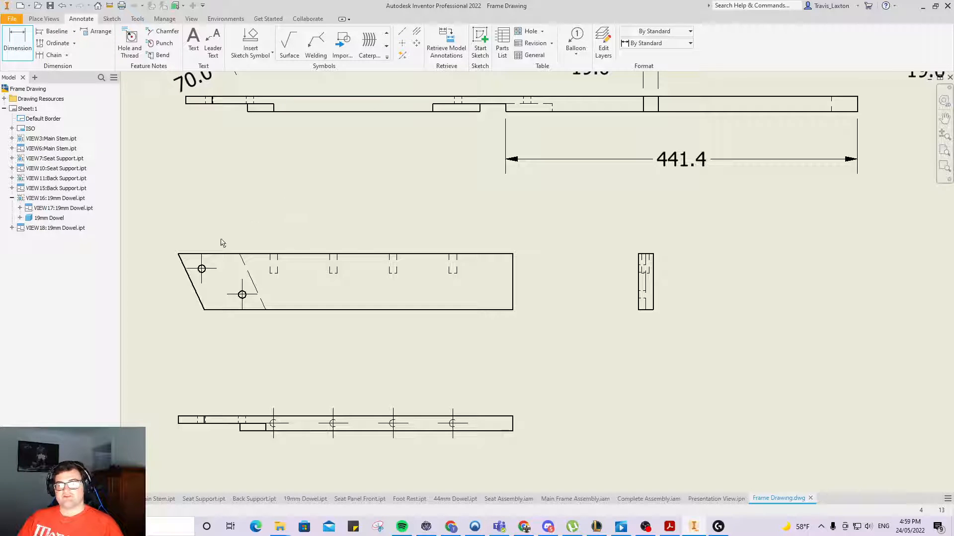
click(191, 281)
click(513, 261)
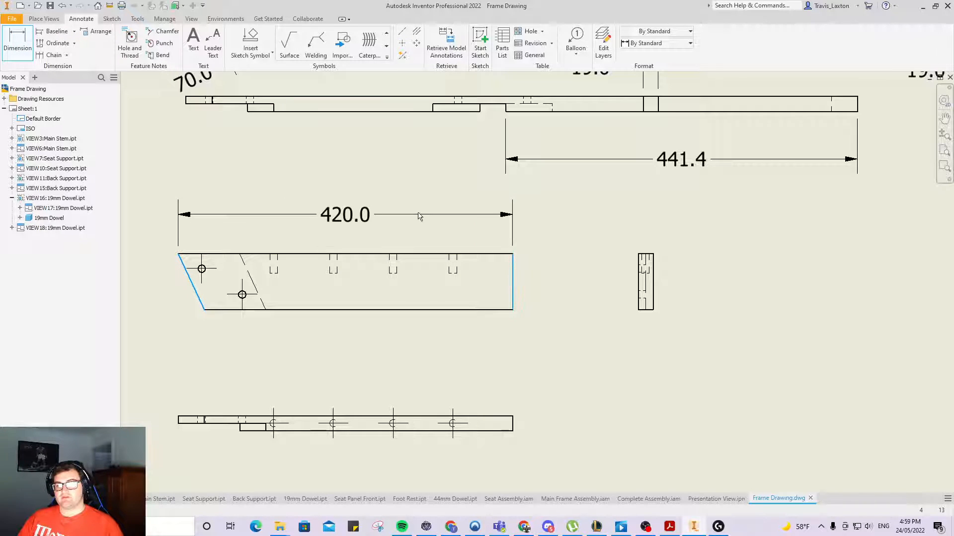
click(407, 211)
click(343, 250)
Dimension the Seat Support's height beside its end view and its thickness beside the square end of the lower projected view.
click(648, 310)
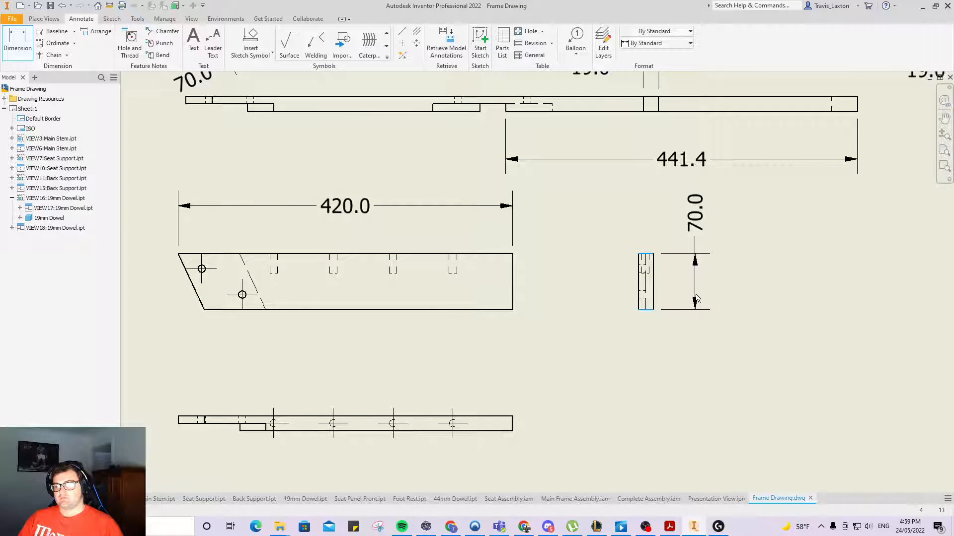
click(700, 300)
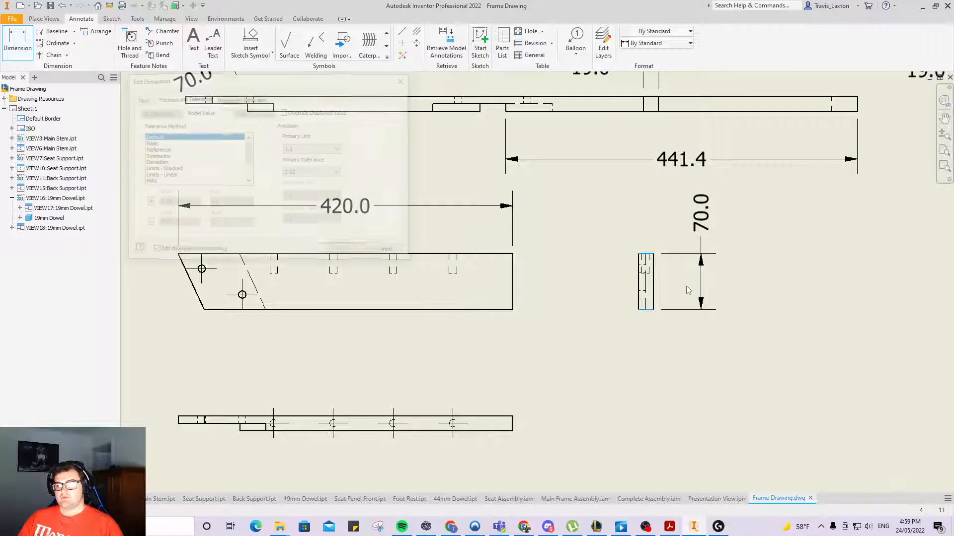
click(342, 251)
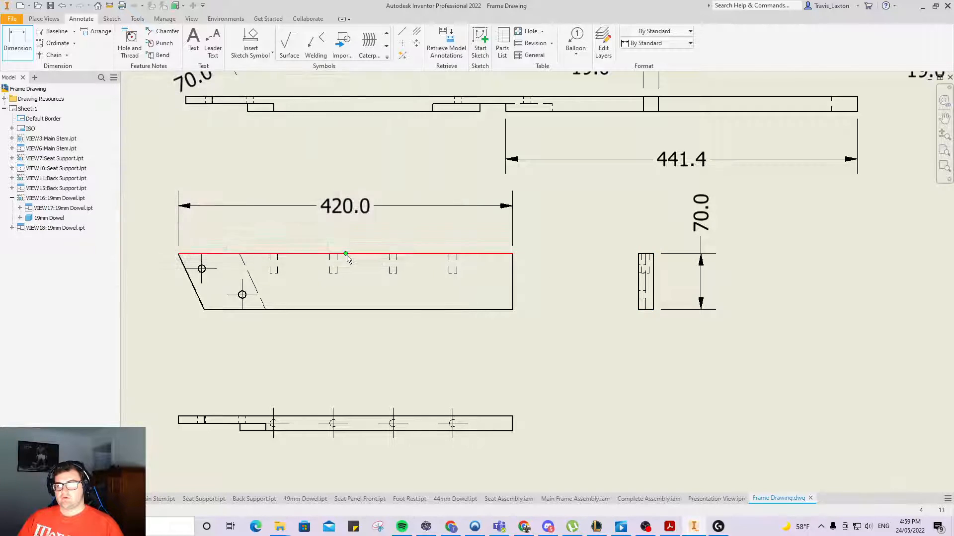
click(512, 423)
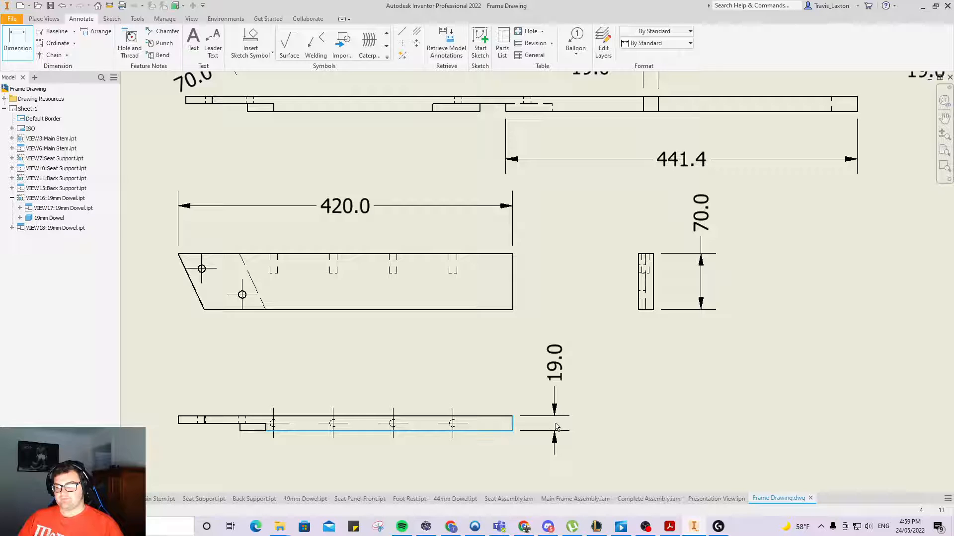
click(555, 427)
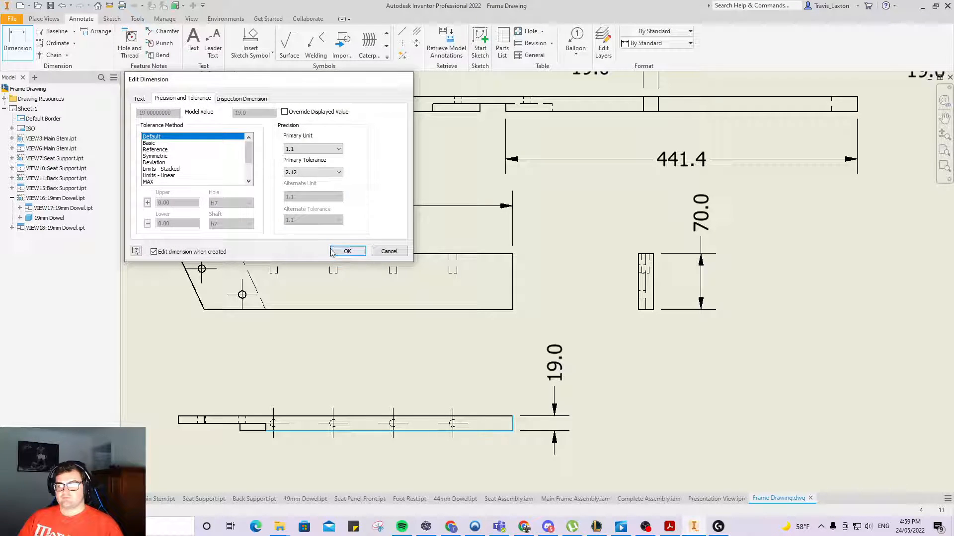
click(339, 250)
Try dimensioning from the Seat Support's square end to the nearest hole above the lower projected view, and delete that dimension.
click(511, 416)
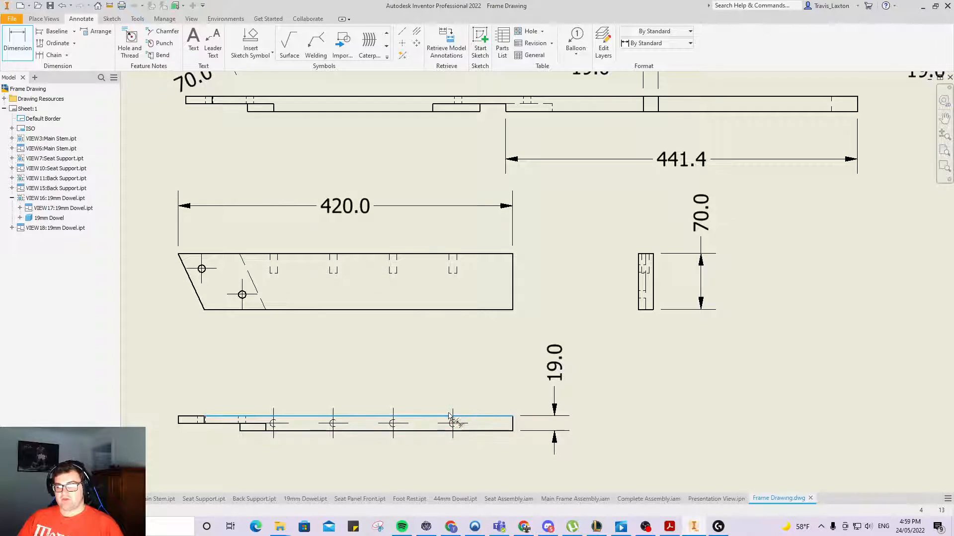
click(453, 418)
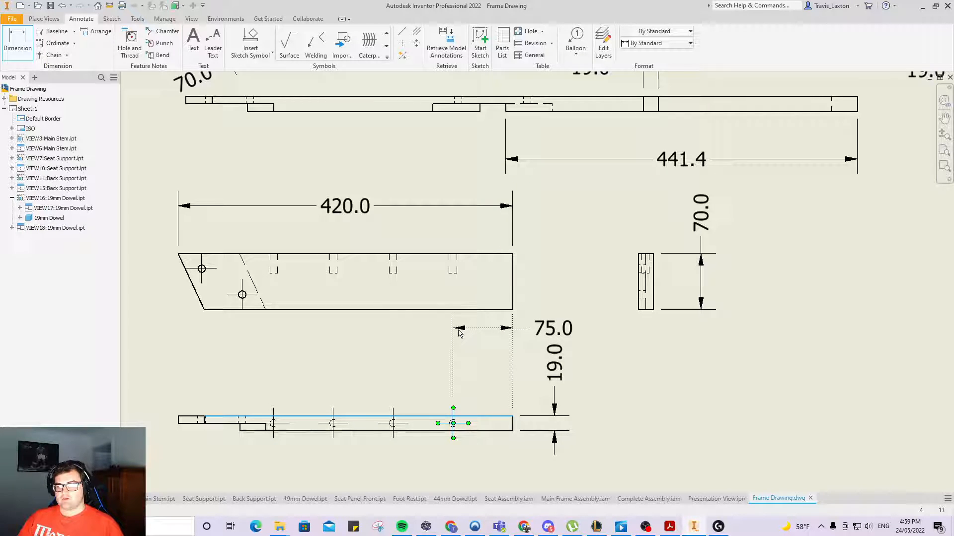
click(459, 332)
click(348, 250)
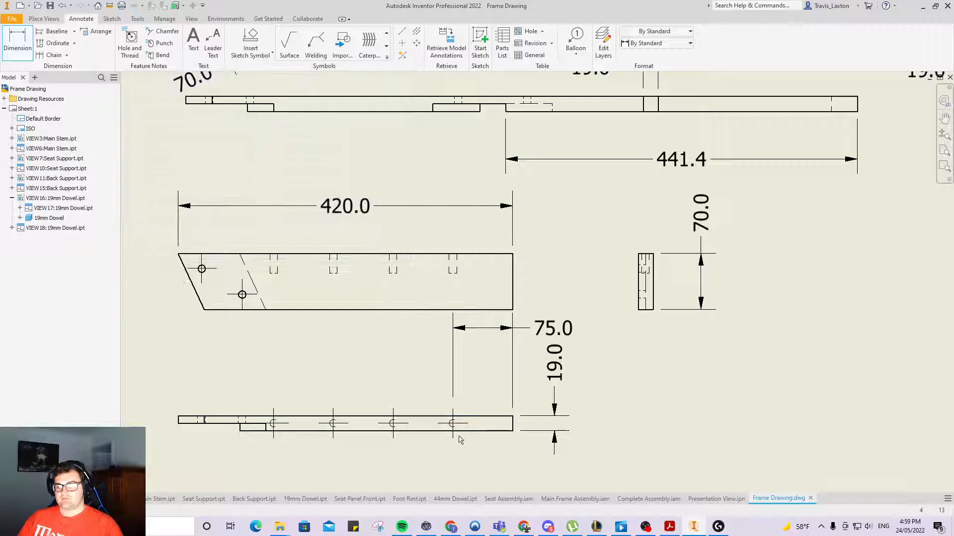
click(453, 423)
click(393, 424)
key(Escape)
key(Escape)
click(547, 330)
key(Delete)
Dimension from the Seat Support's square end to the nearest hole, placing it below the lower projected view.
key(d)
scroll(441, 427, up, 5)
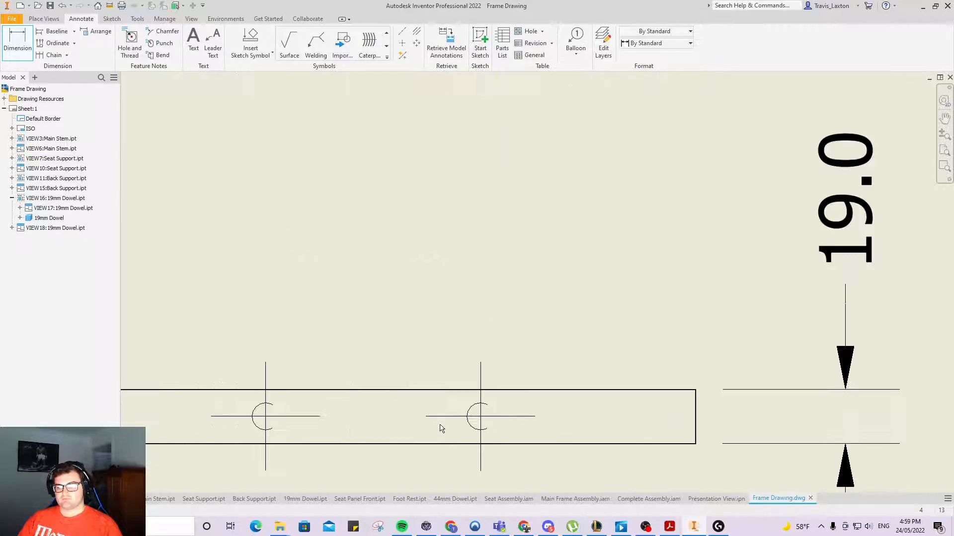
scroll(441, 428, down, 8)
scroll(428, 428, up, 5)
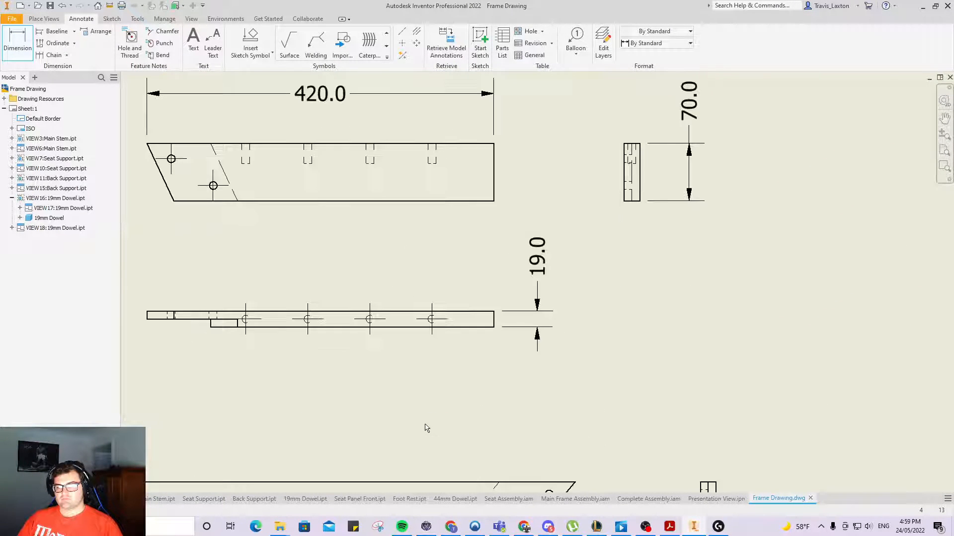
click(432, 337)
click(494, 323)
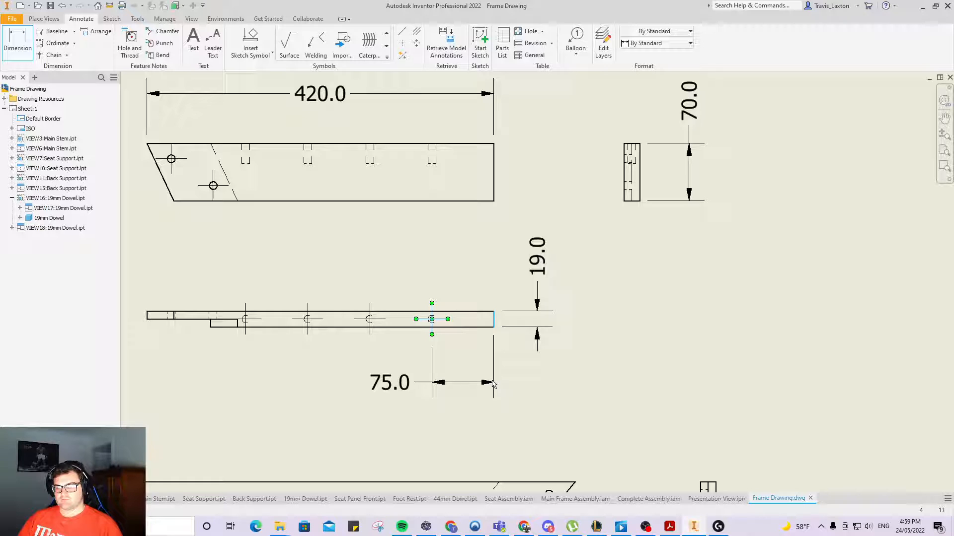
click(488, 382)
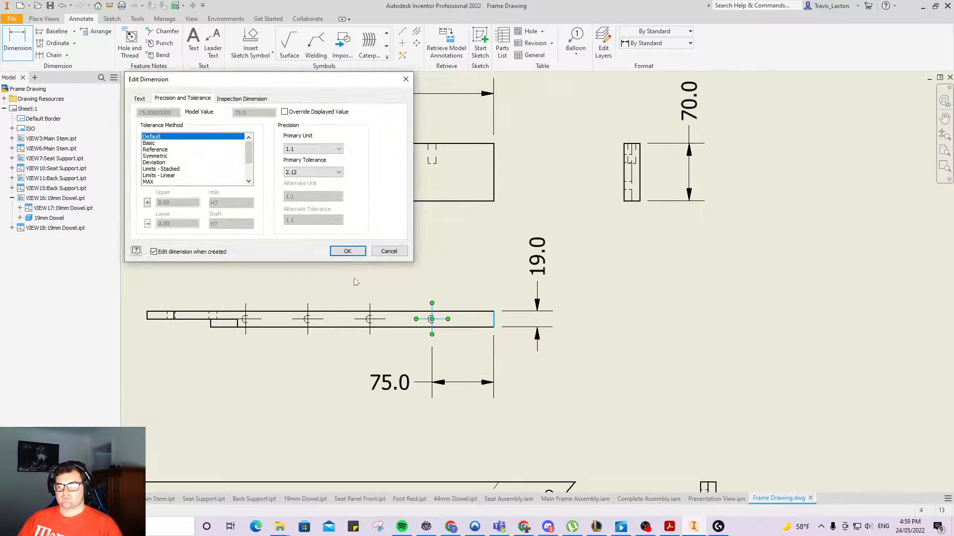
click(343, 252)
Dimension the three spacings between neighbouring holes in the Seat Support's lower projected view, alternating the placement above and below the view.
click(372, 307)
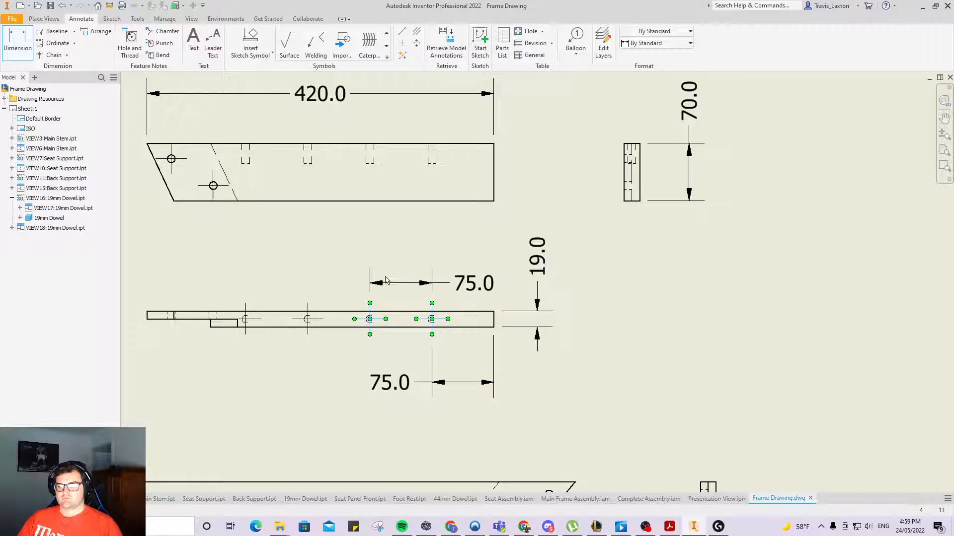
click(386, 261)
click(344, 251)
click(307, 319)
click(370, 319)
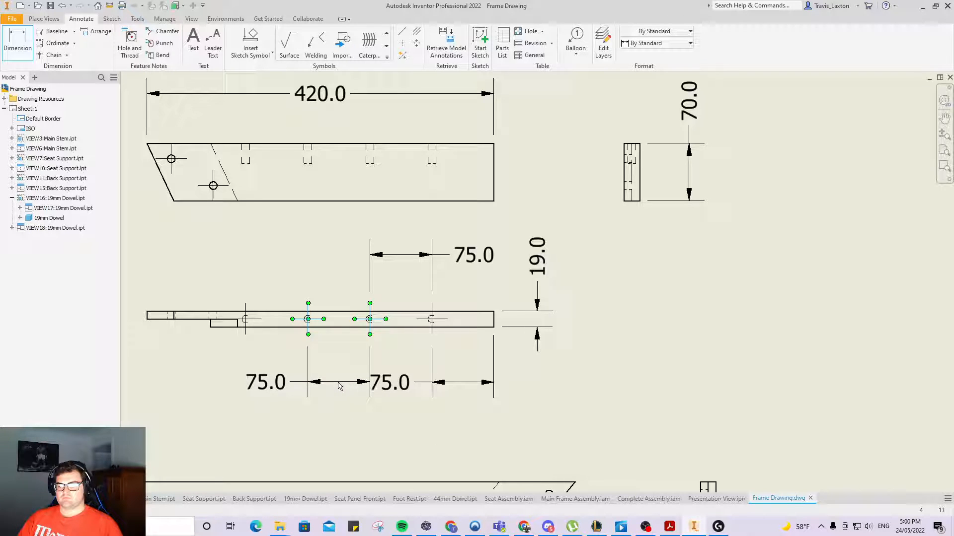
click(323, 371)
click(343, 251)
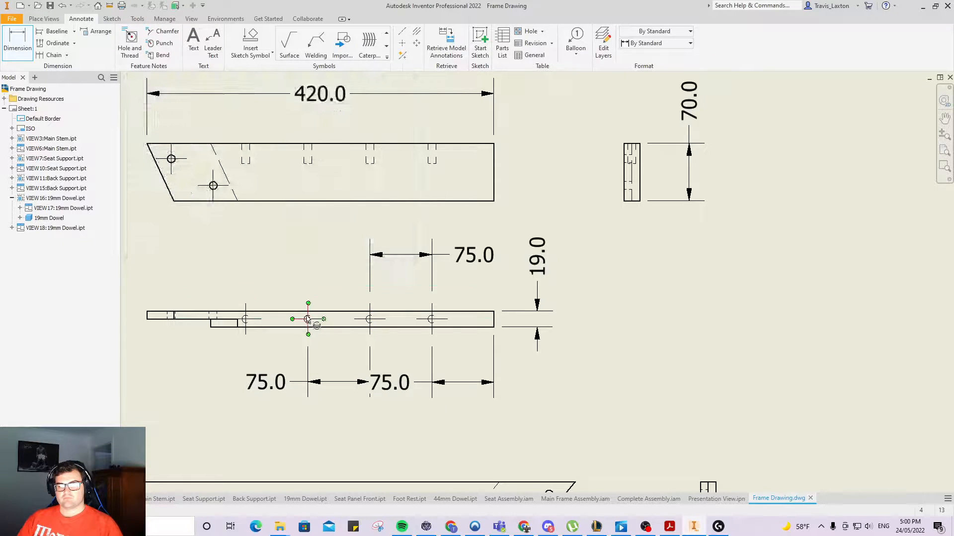
click(246, 319)
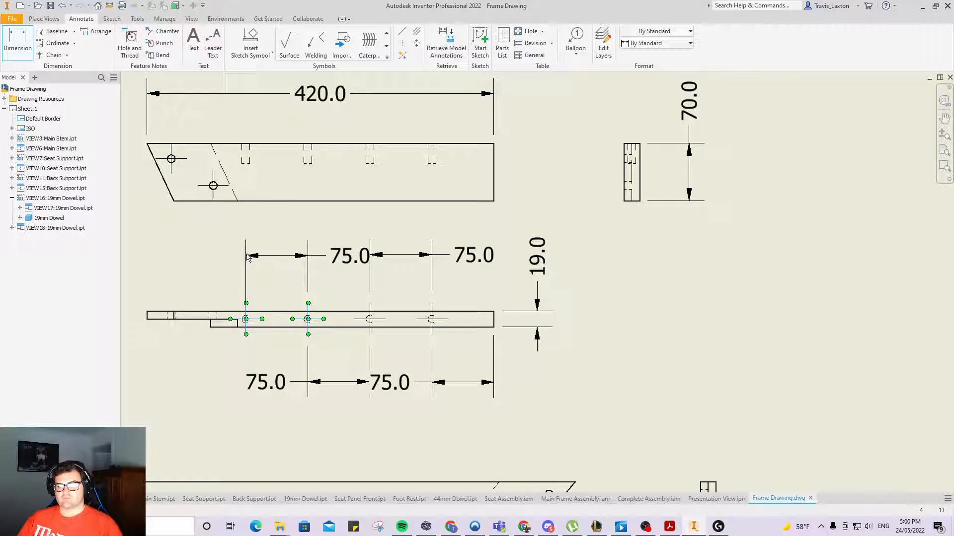
click(184, 257)
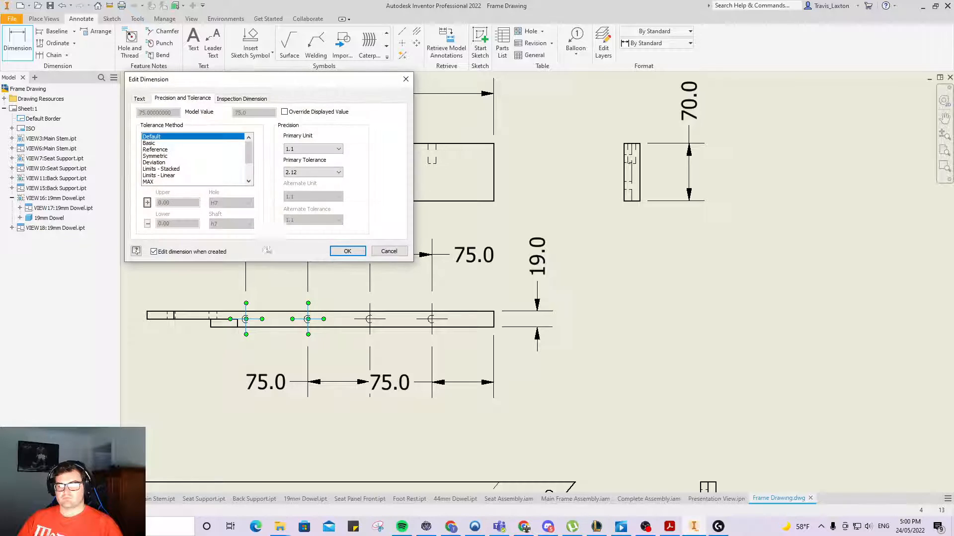
key(Return)
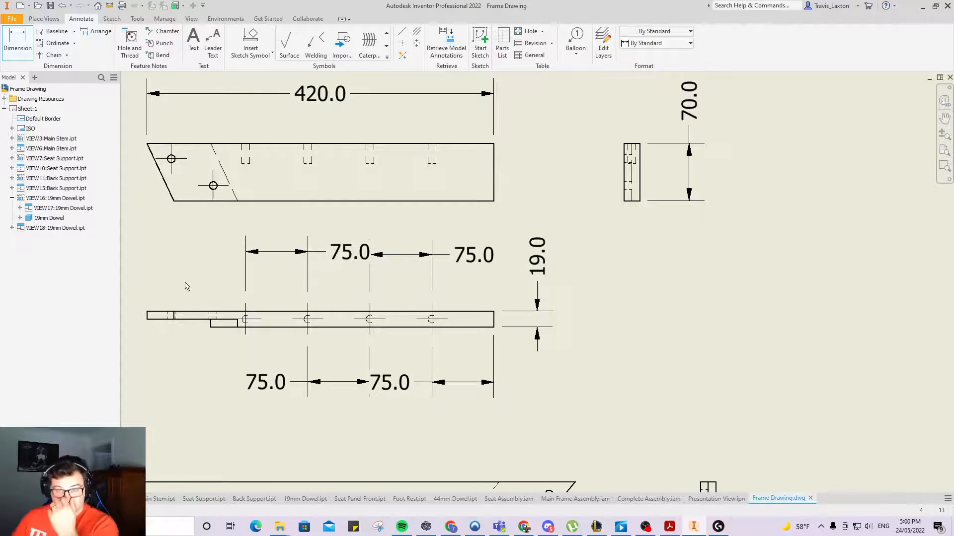
Dimension the perpendicular distance between the Seat Support's slanted end and the dashed lap line, placing it below the base view.
scroll(187, 284, up, 5)
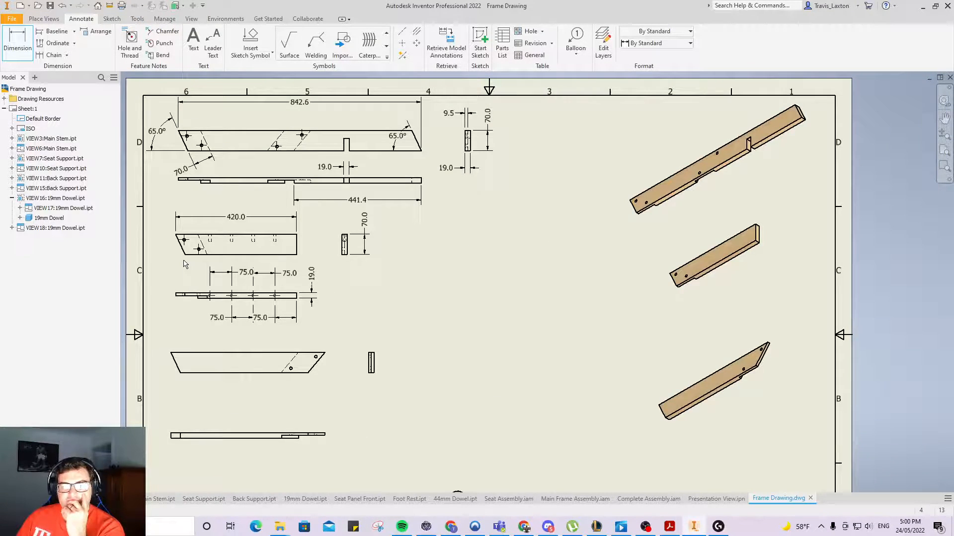
scroll(191, 248, down, 5)
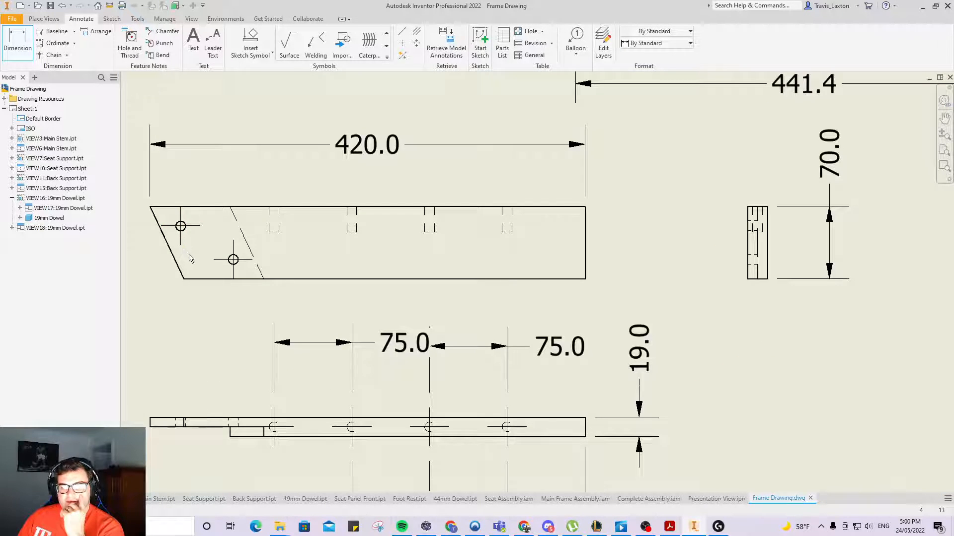
scroll(190, 299, up, 2)
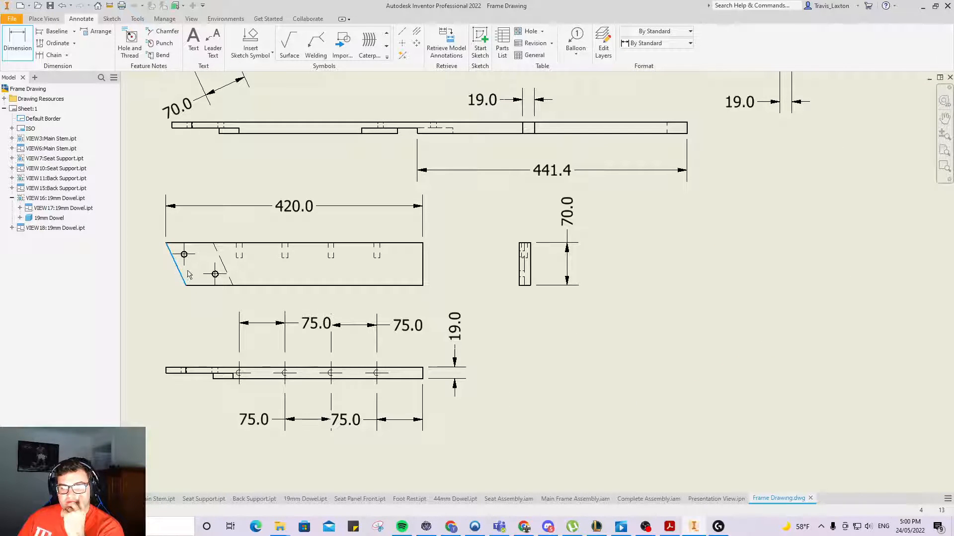
click(223, 265)
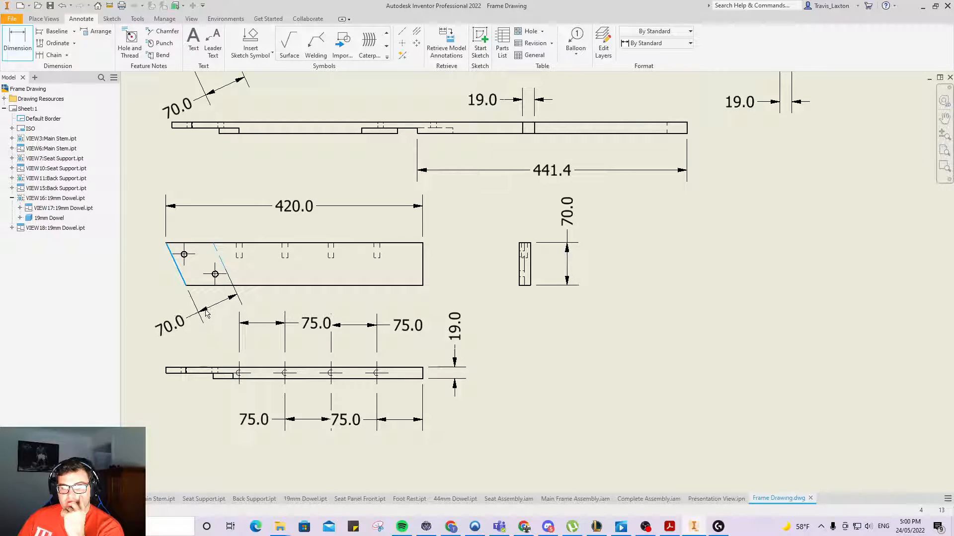
click(207, 314)
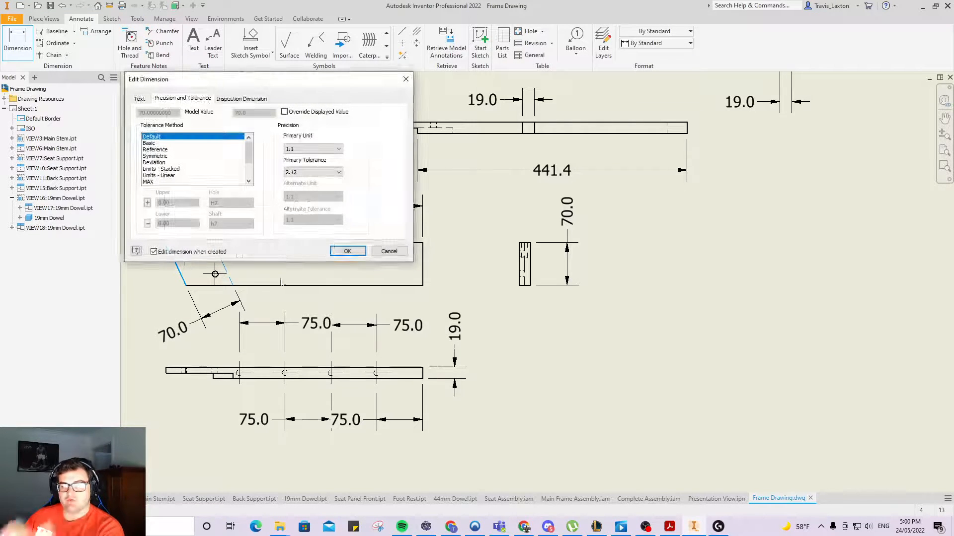
click(344, 250)
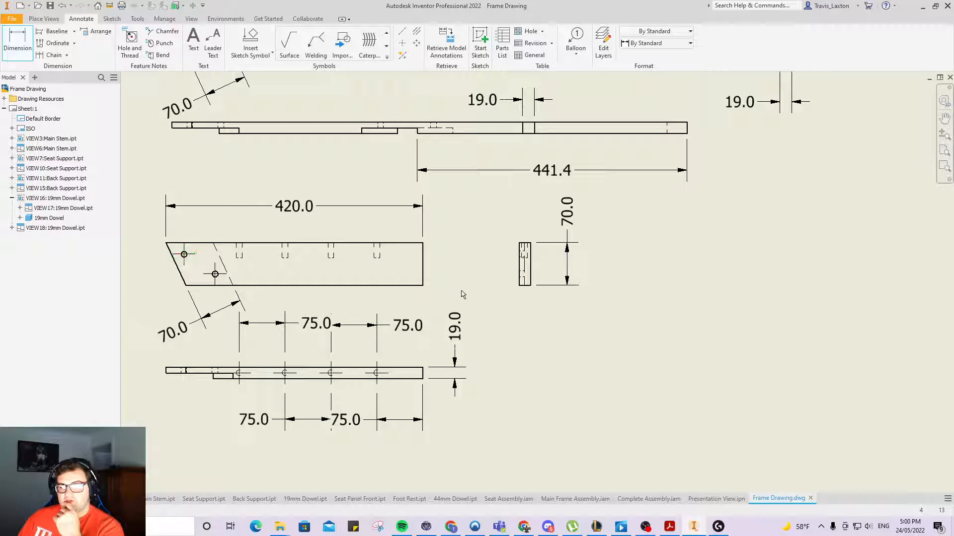
Dimension the Seat Support's lap step depth beside the lower view's lapped end and the dowel hole depth beside the base view's square end.
click(210, 376)
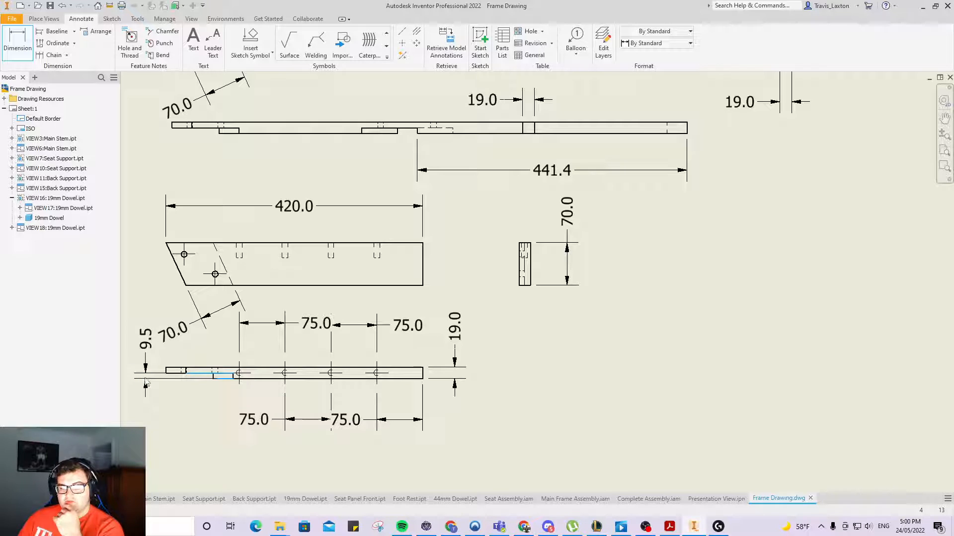
click(146, 381)
click(354, 252)
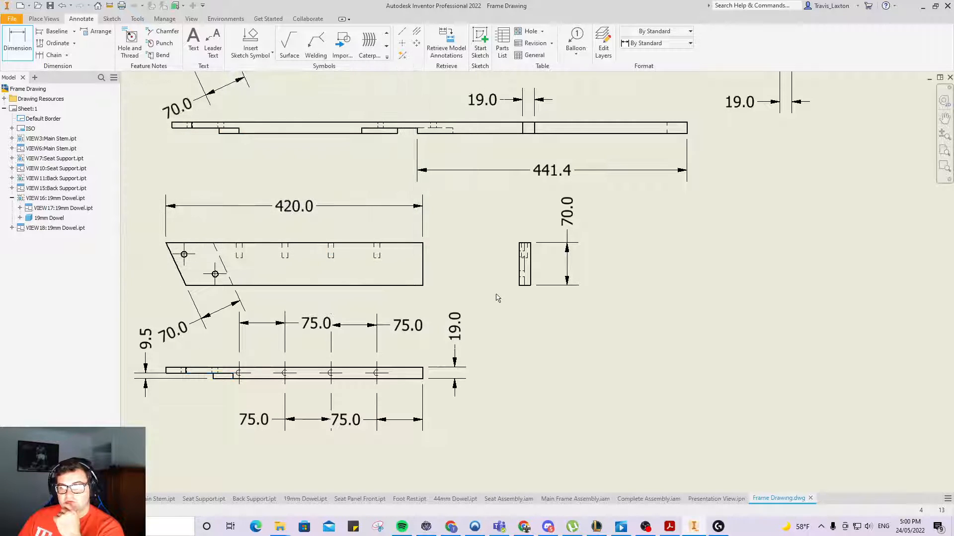
click(380, 244)
click(380, 258)
click(445, 263)
click(352, 252)
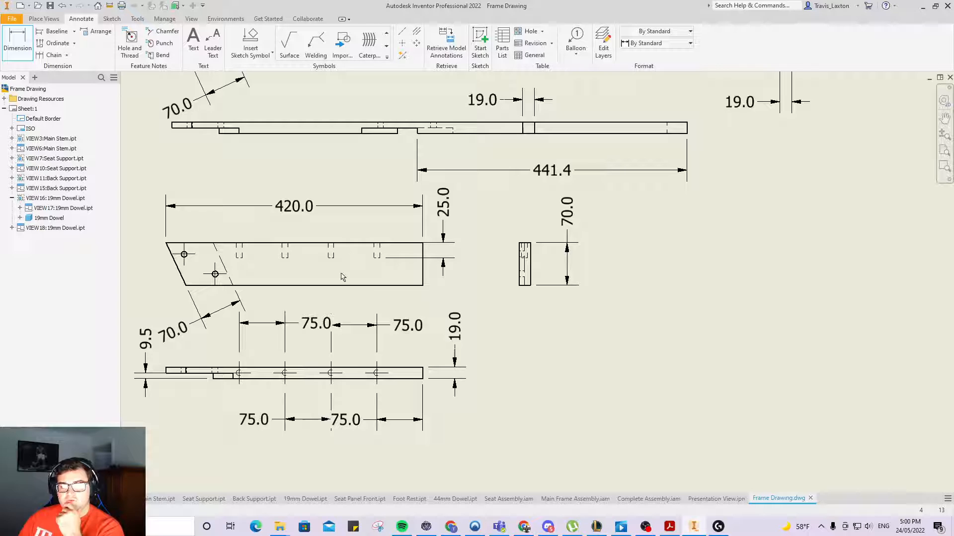
Dimension the Back Support's overall length above its base view.
scroll(328, 290, up, 5)
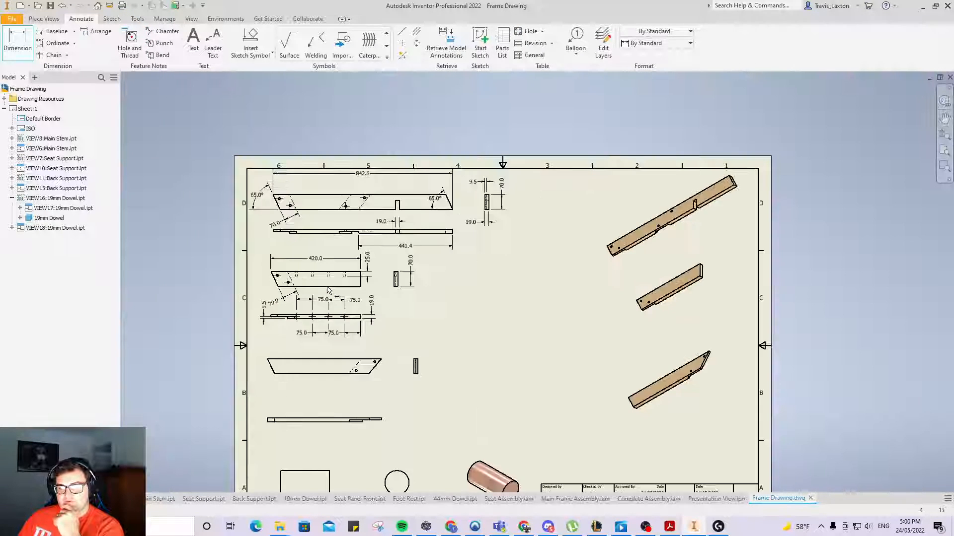
scroll(328, 290, down, 3)
scroll(328, 298, up, 5)
scroll(348, 437, down, 7)
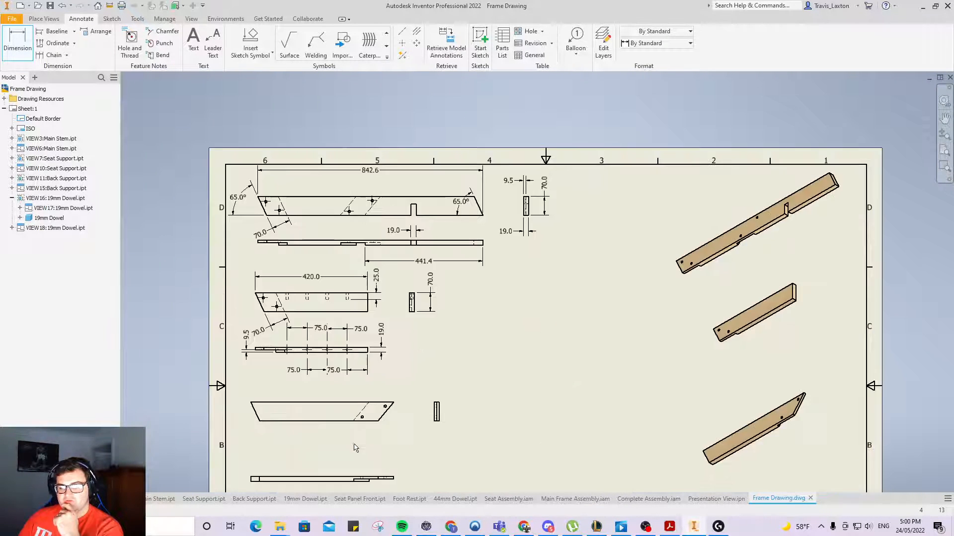
scroll(327, 421, up, 2)
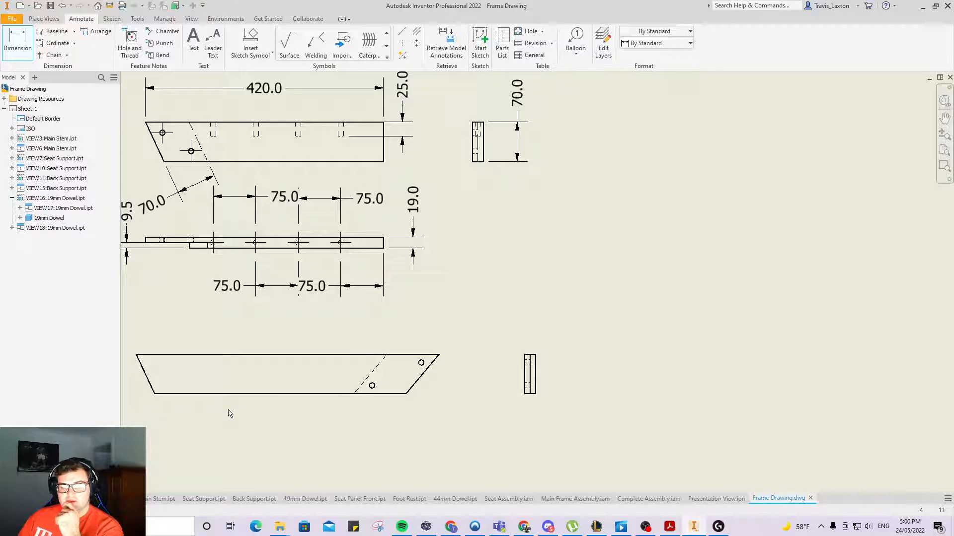
click(142, 366)
click(431, 363)
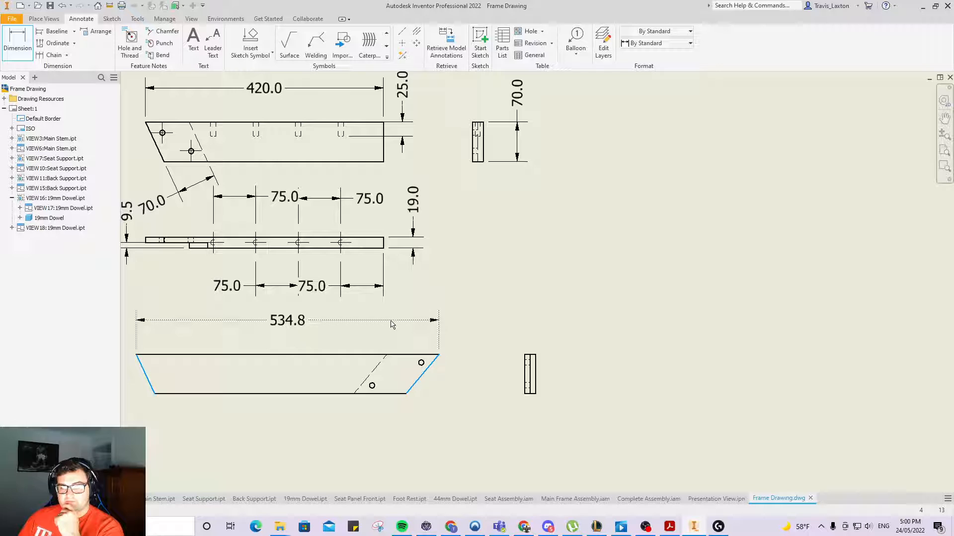
click(390, 324)
click(390, 252)
click(279, 355)
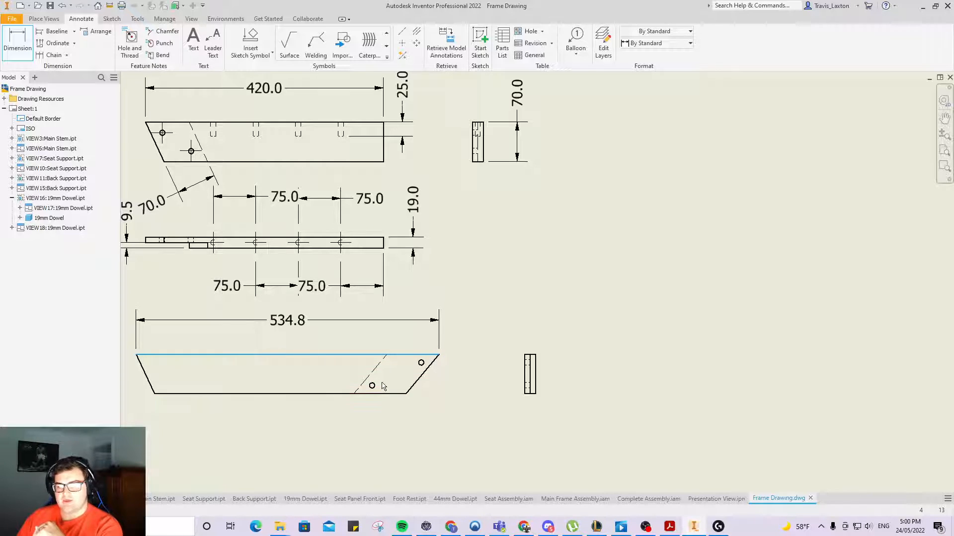
scroll(382, 382, up, 7)
scroll(369, 400, down, 6)
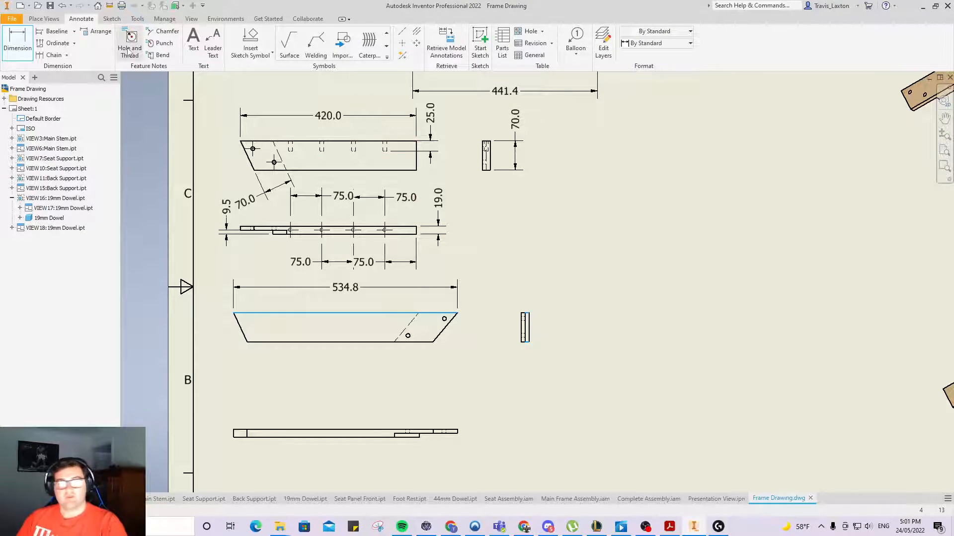
key(Escape)
Dimension the Back Support's height beside its end view and its thickness beside the lapped end of the lower projected view.
click(3, 35)
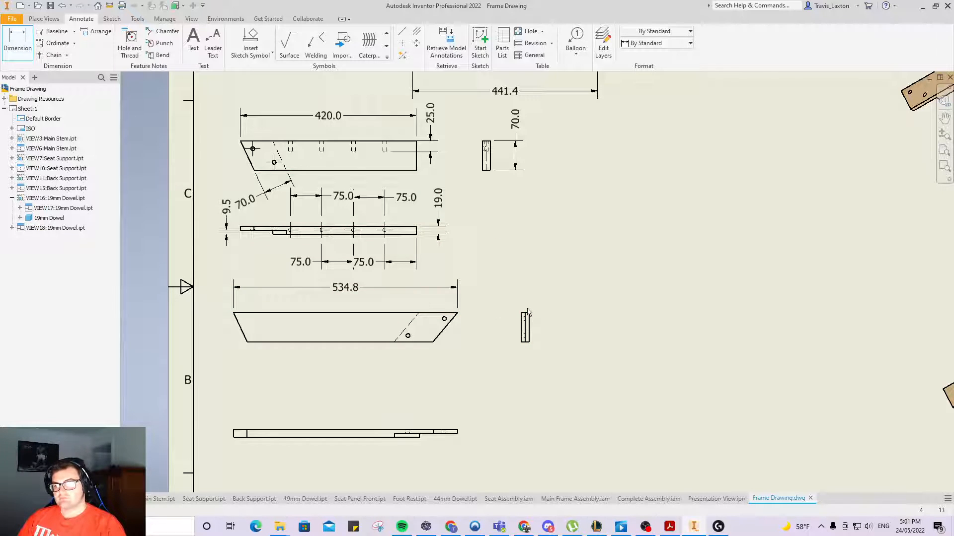
click(529, 343)
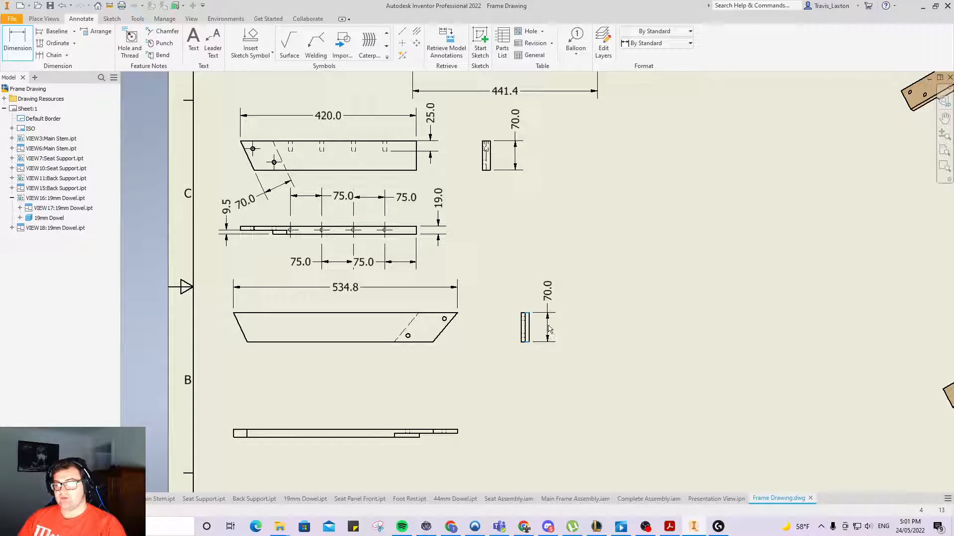
click(541, 326)
click(347, 252)
click(390, 431)
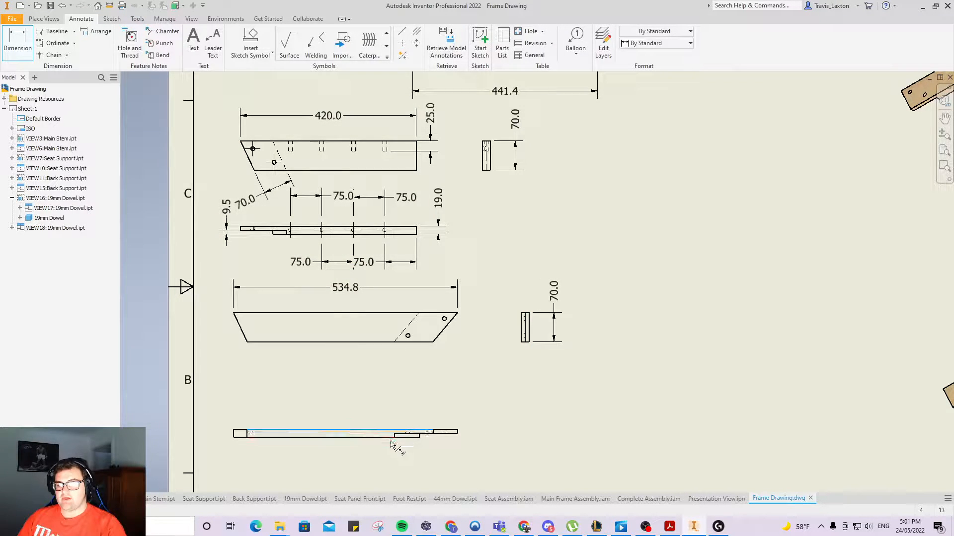
click(488, 441)
click(343, 251)
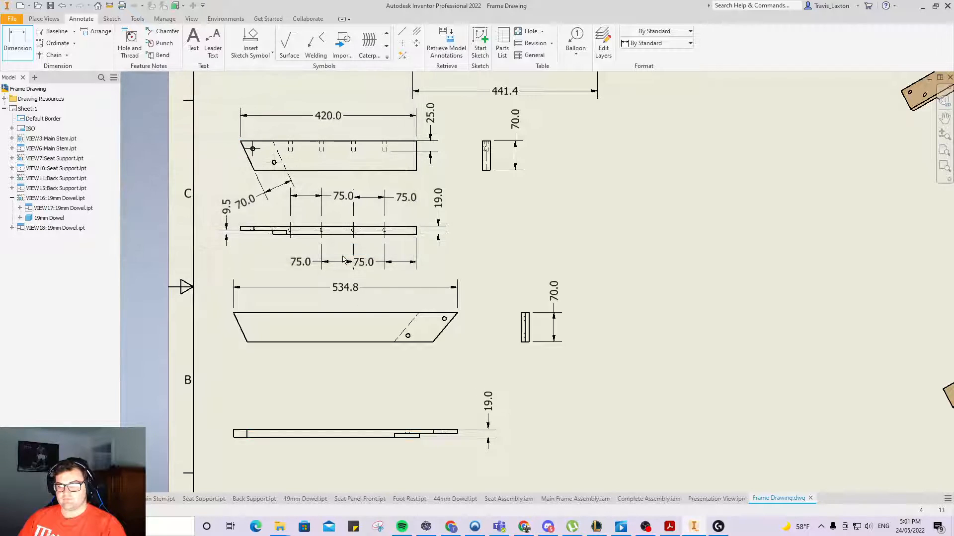
Dimension the Back Support's lap thickness below its end view and the perpendicular lap width below its base view.
click(526, 344)
click(527, 365)
click(344, 251)
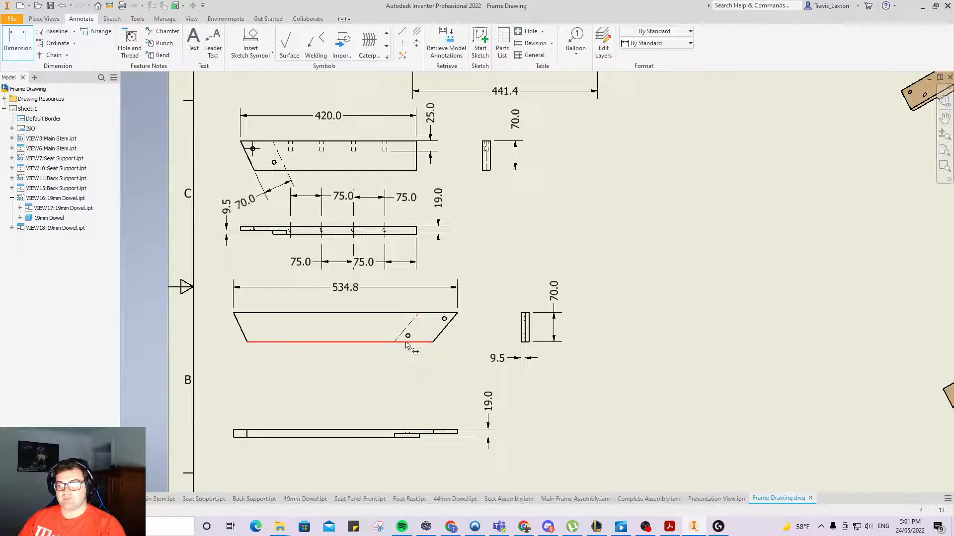
click(442, 332)
click(405, 334)
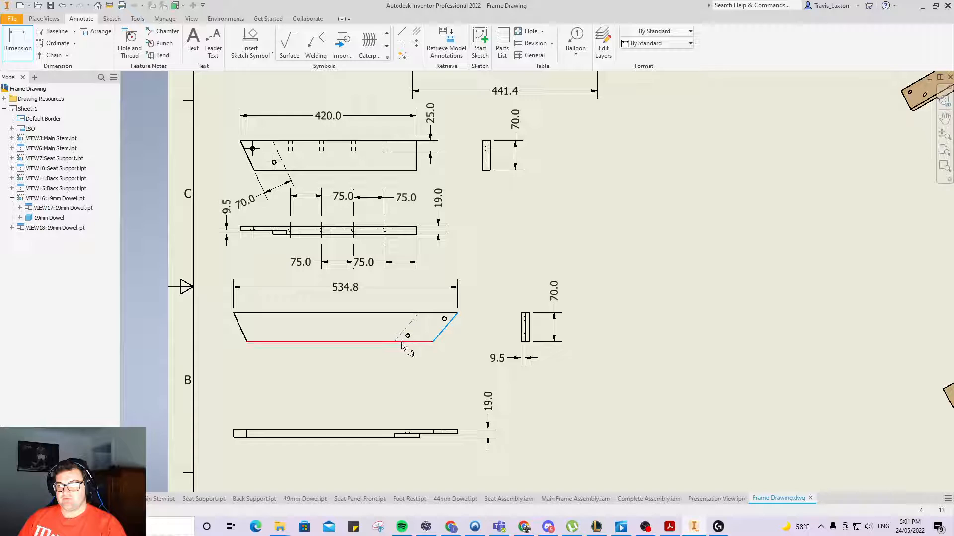
click(393, 375)
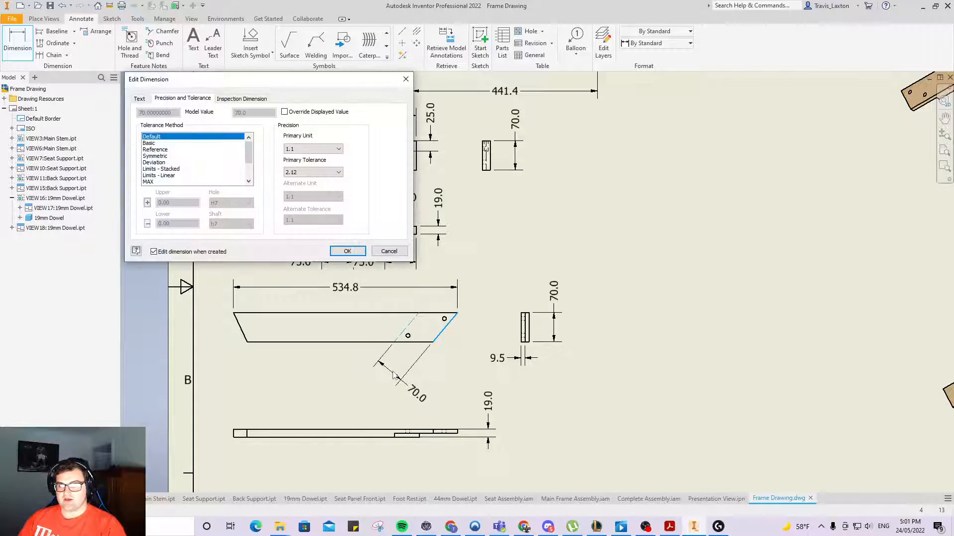
click(360, 252)
Add an angle dimension between the Seat Support's slanted end and bottom edge, placing it outside the angled end of the base view.
click(248, 160)
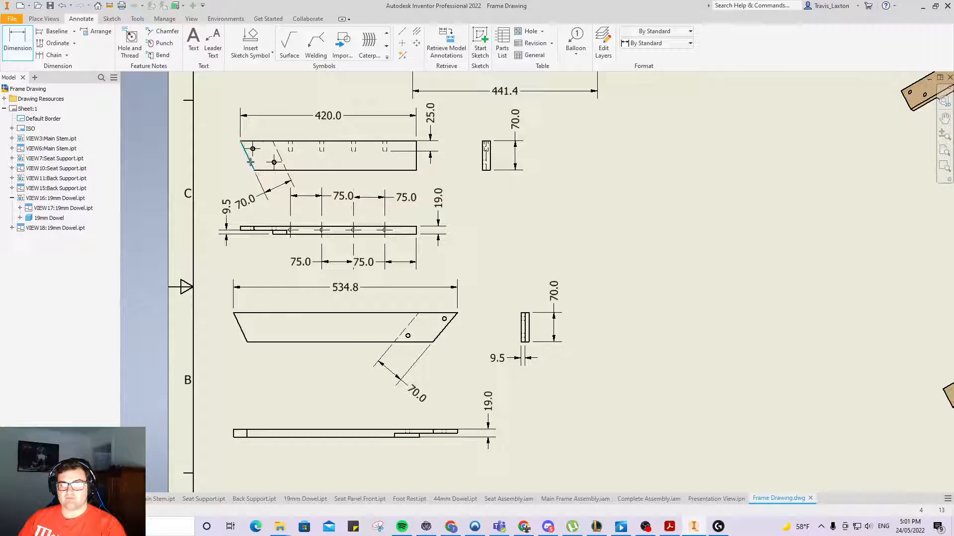
click(263, 171)
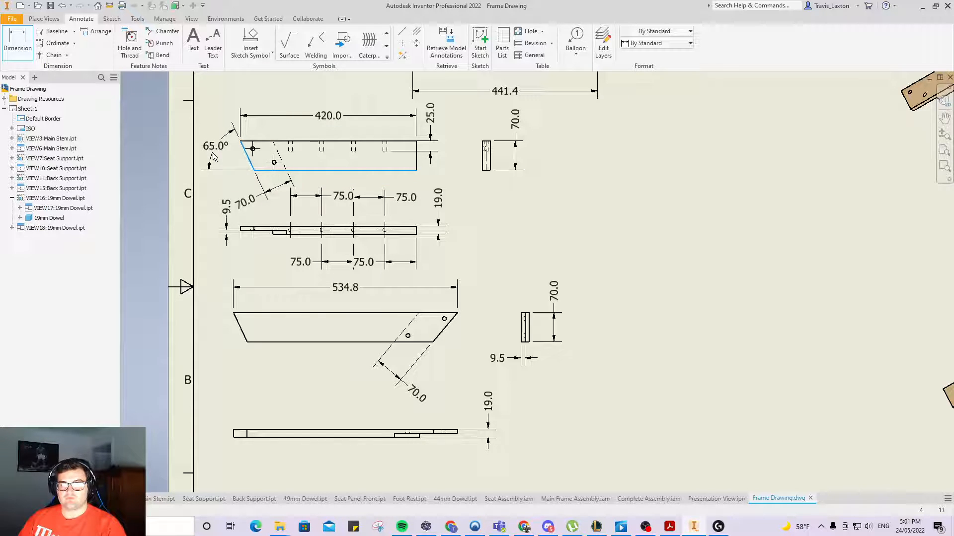
click(212, 157)
click(357, 252)
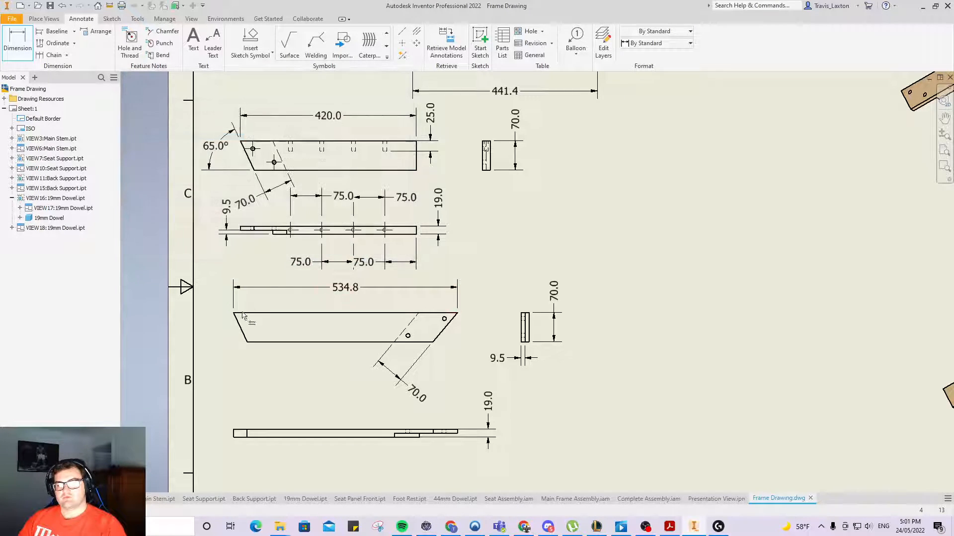
Add angle dimensions between the Back Support's bottom edge and each of its two slanted ends, placing them outside the base view.
click(239, 334)
click(265, 343)
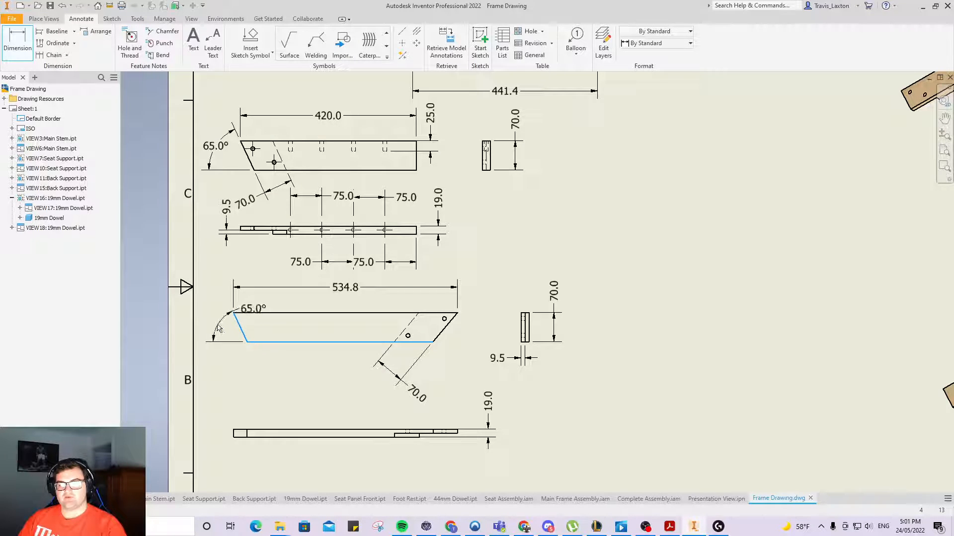
click(213, 321)
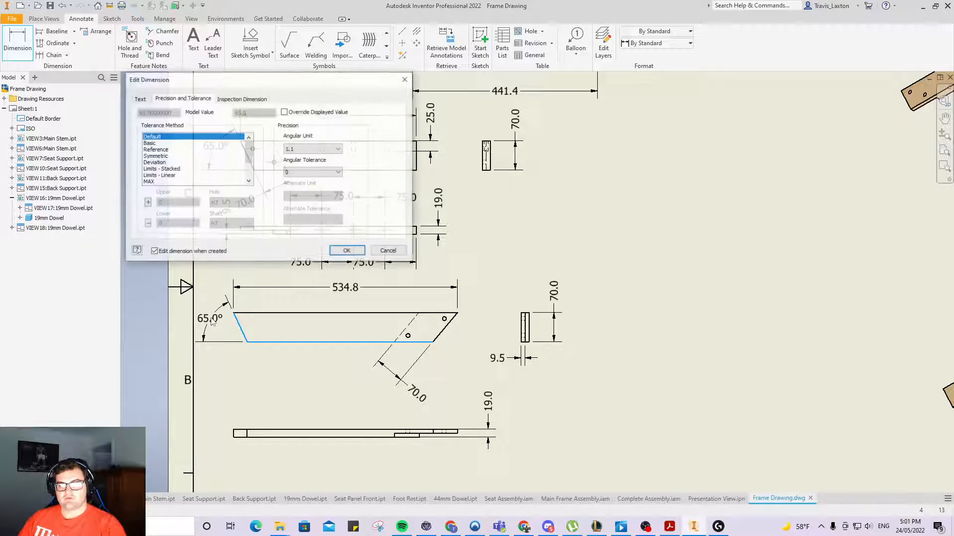
click(356, 250)
click(436, 339)
click(425, 342)
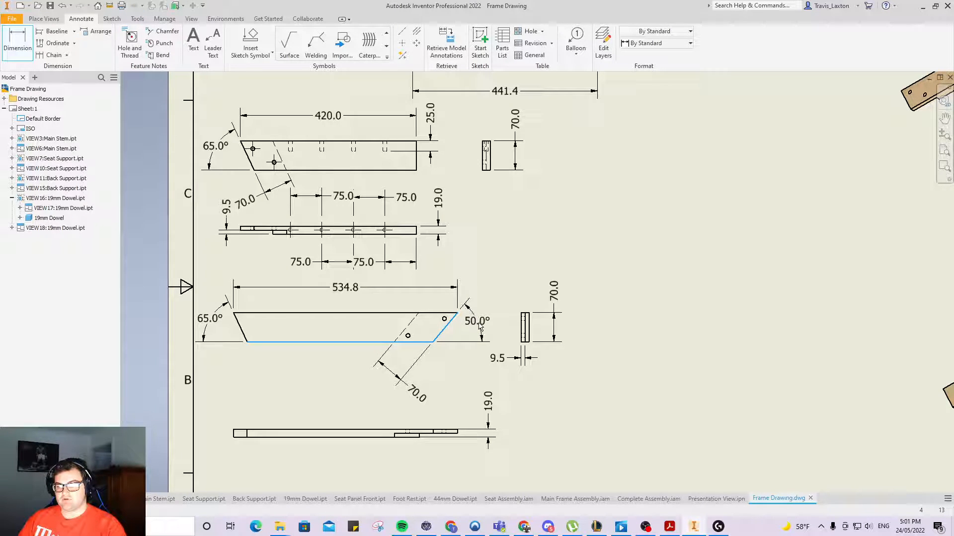
click(484, 327)
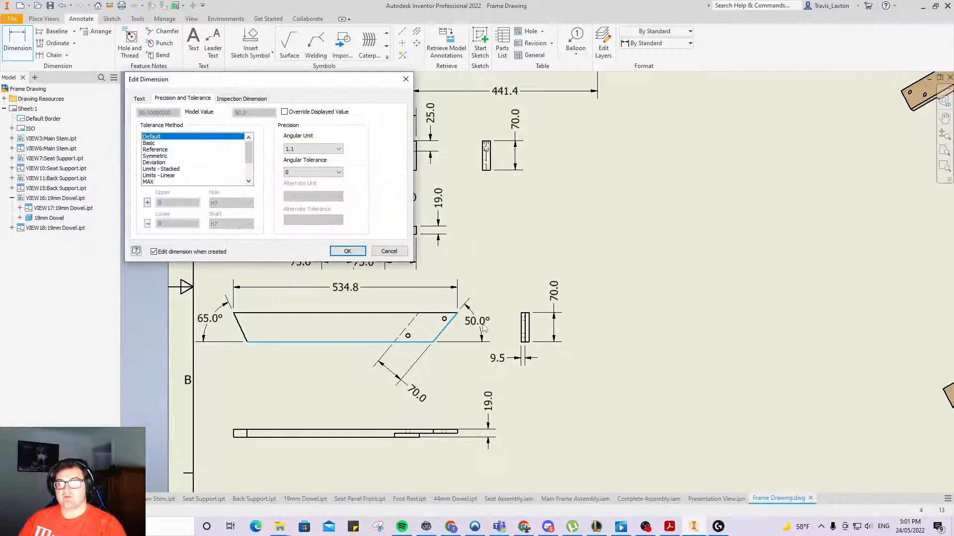
click(348, 253)
Add an angle dimension between the Main Stem's middle lap hidden line nearest the notch and its bottom edge, placing it between lap and notch.
scroll(347, 253, up, 5)
scroll(347, 254, down, 6)
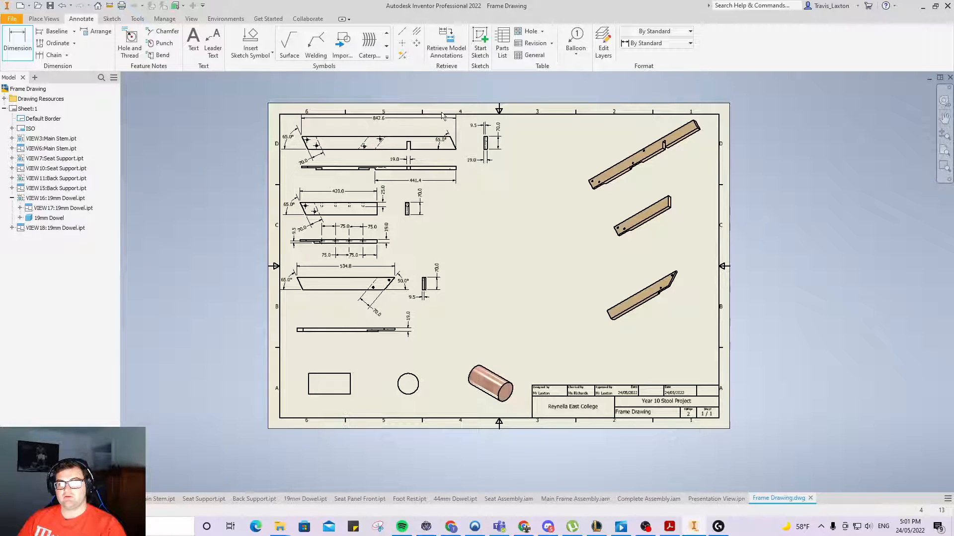
scroll(357, 257, up, 4)
scroll(343, 253, down, 3)
scroll(370, 98, down, 3)
scroll(371, 113, up, 5)
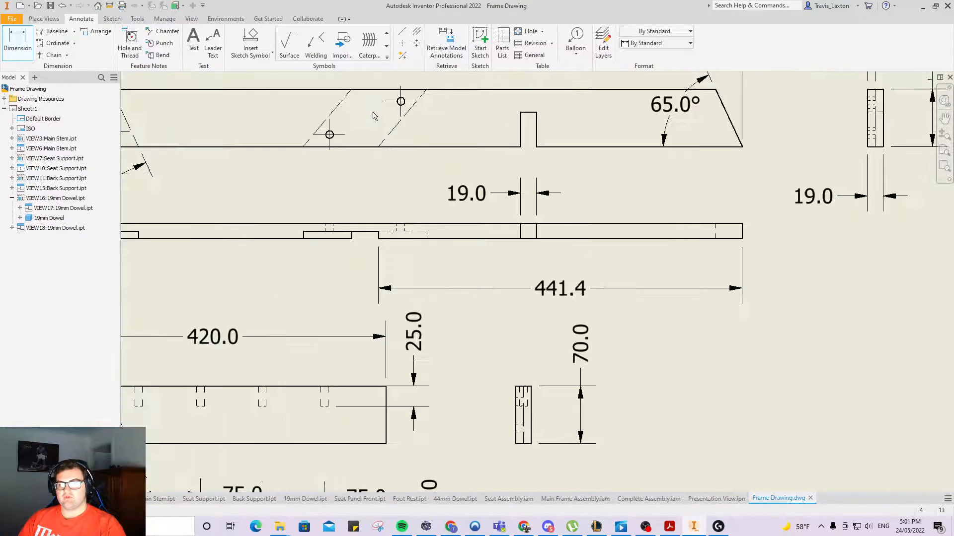
click(386, 137)
click(359, 147)
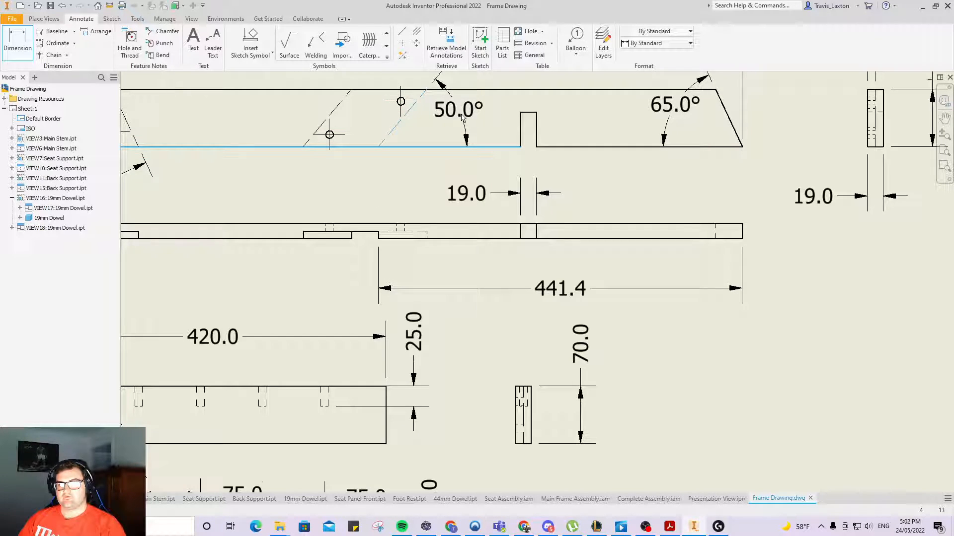
click(462, 117)
click(343, 249)
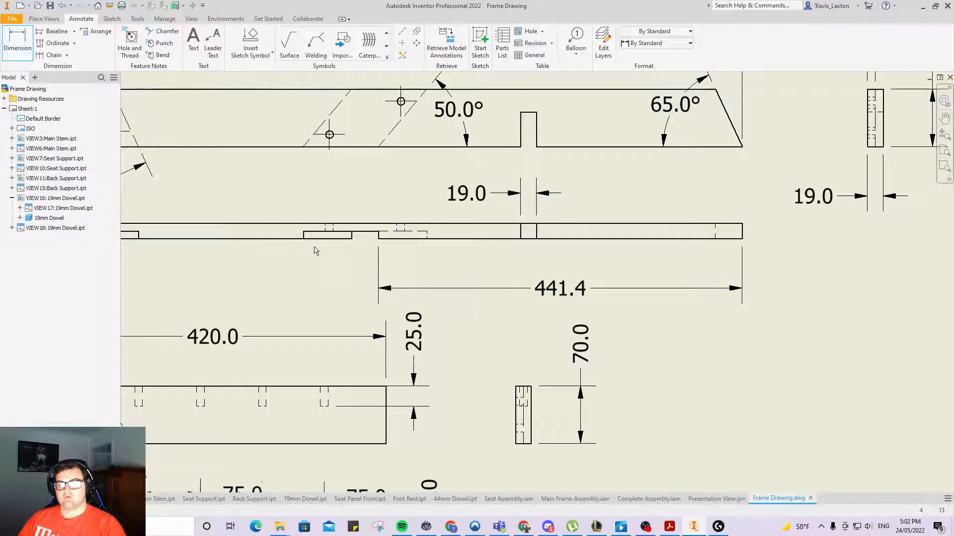
Dimension the depth of the Main Stem's notch, placing it beside the notch in the base view.
scroll(314, 247, down, 5)
scroll(313, 201, up, 3)
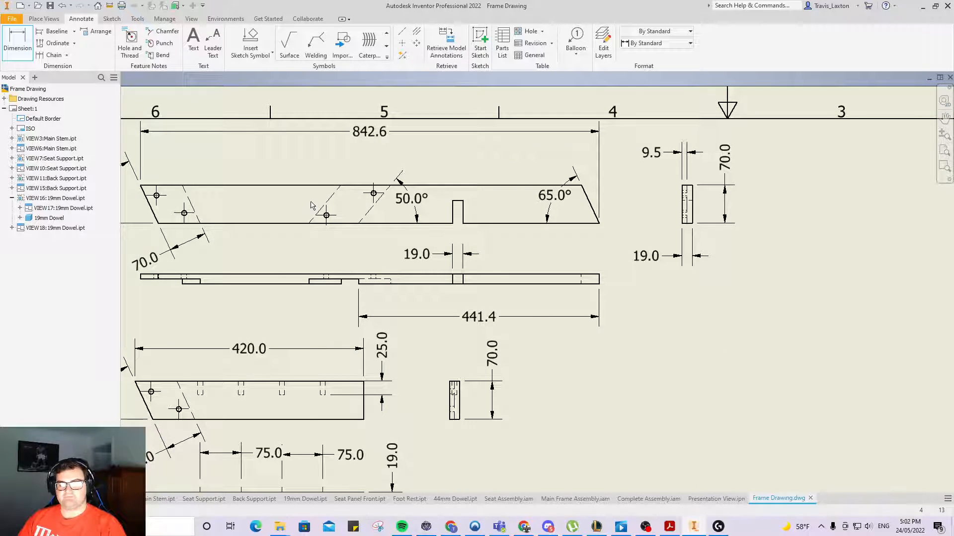
scroll(312, 206, up, 3)
scroll(333, 211, down, 2)
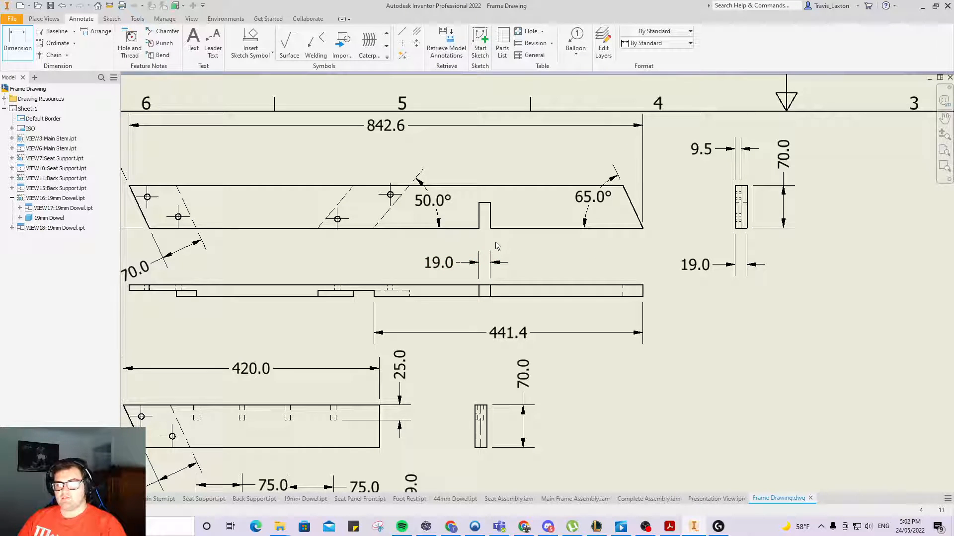
click(489, 203)
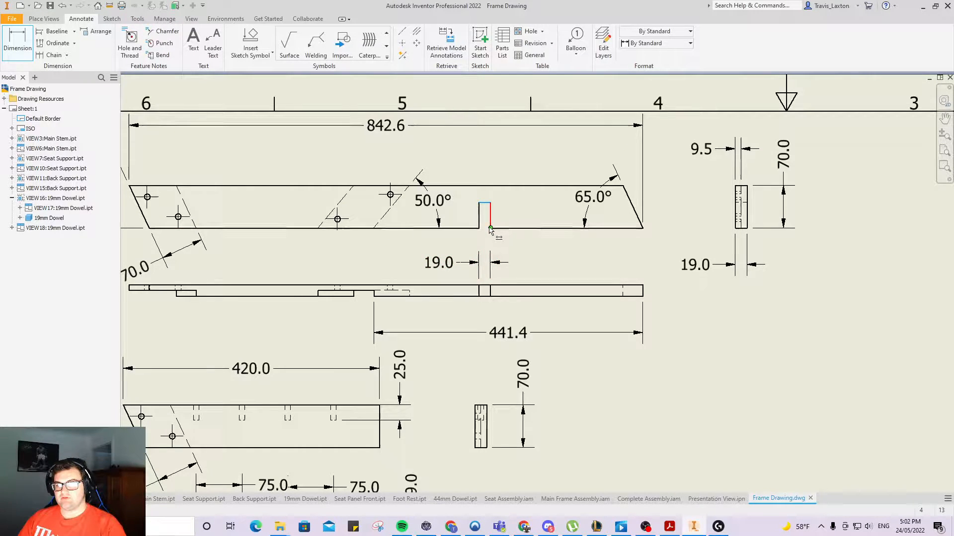
click(521, 222)
click(353, 250)
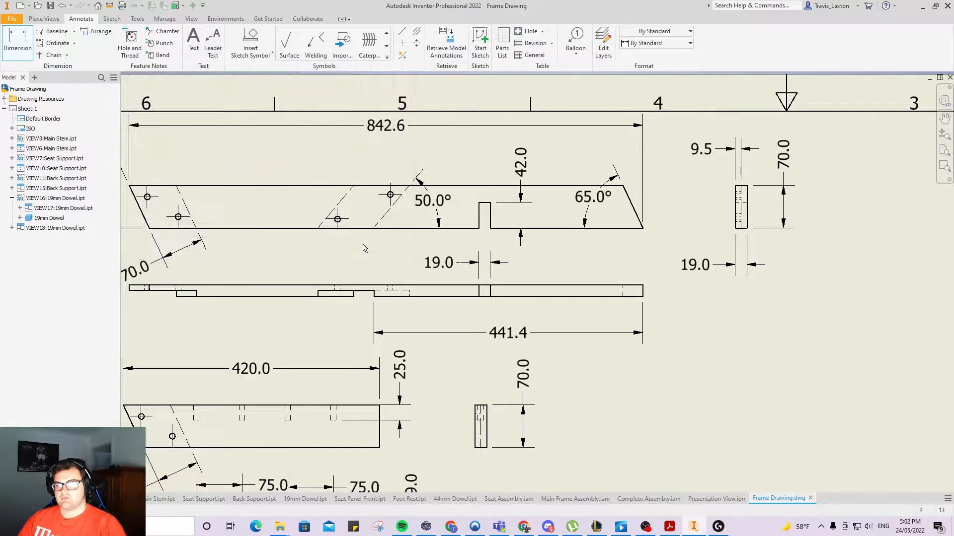
Add center marks to the two holes at the angled lap end of the Back Support's base view.
scroll(398, 313, down, 5)
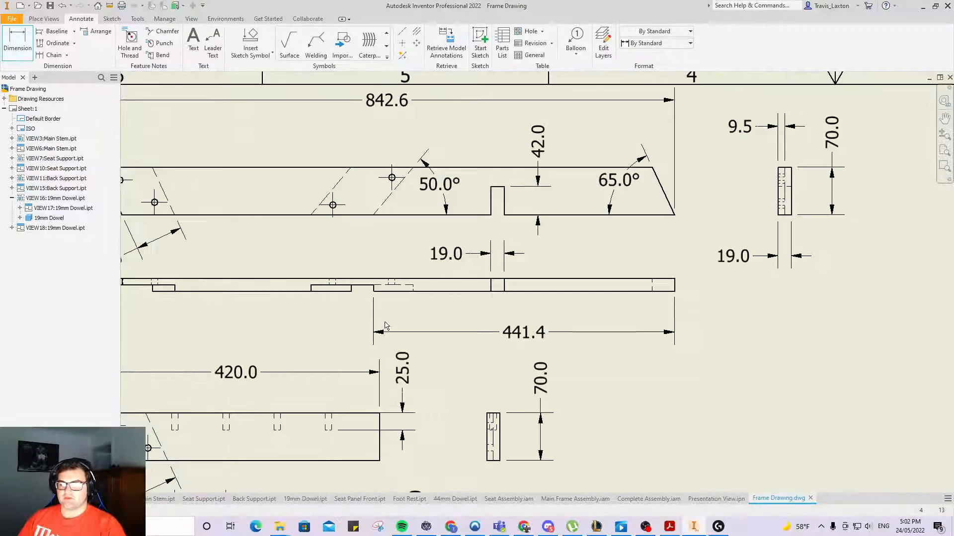
scroll(363, 412, up, 5)
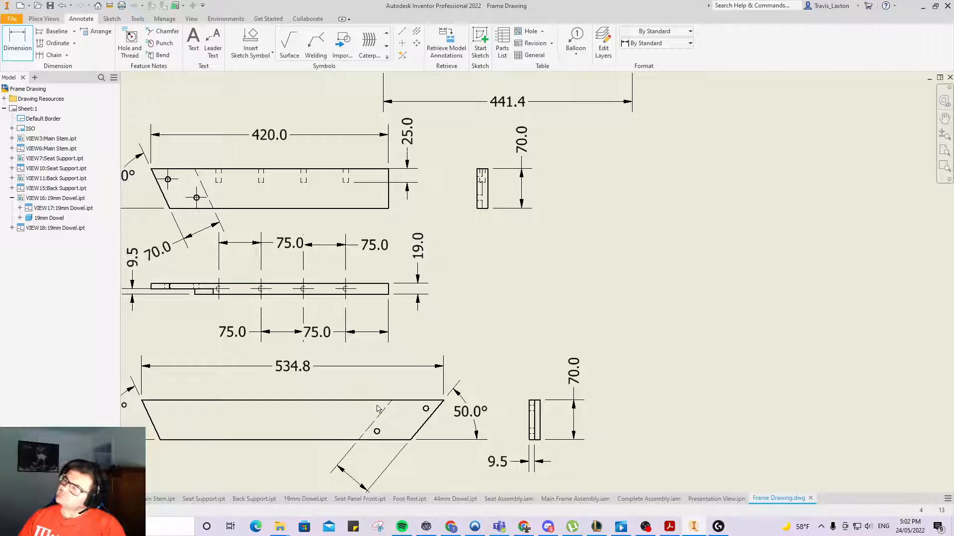
scroll(375, 415, down, 5)
scroll(336, 450, up, 6)
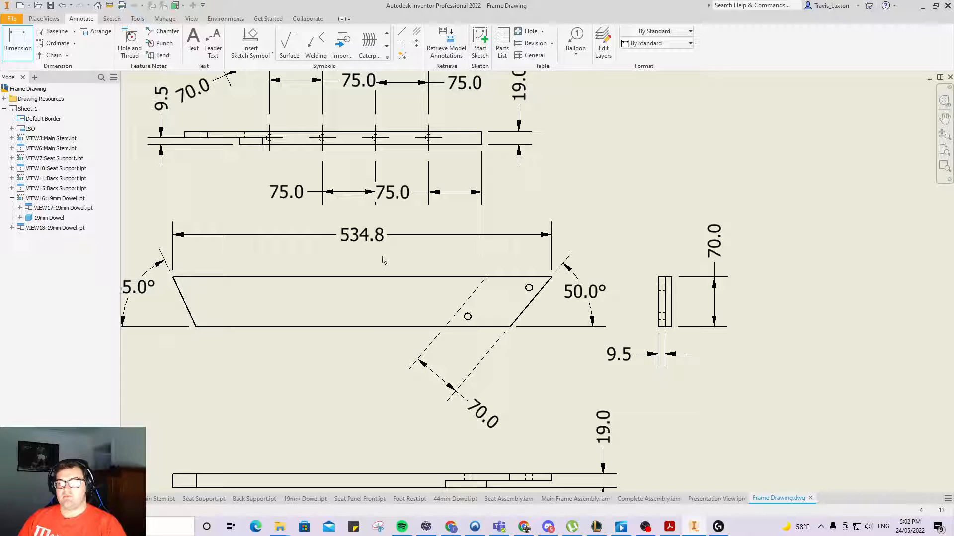
click(402, 32)
click(402, 43)
click(467, 317)
click(529, 288)
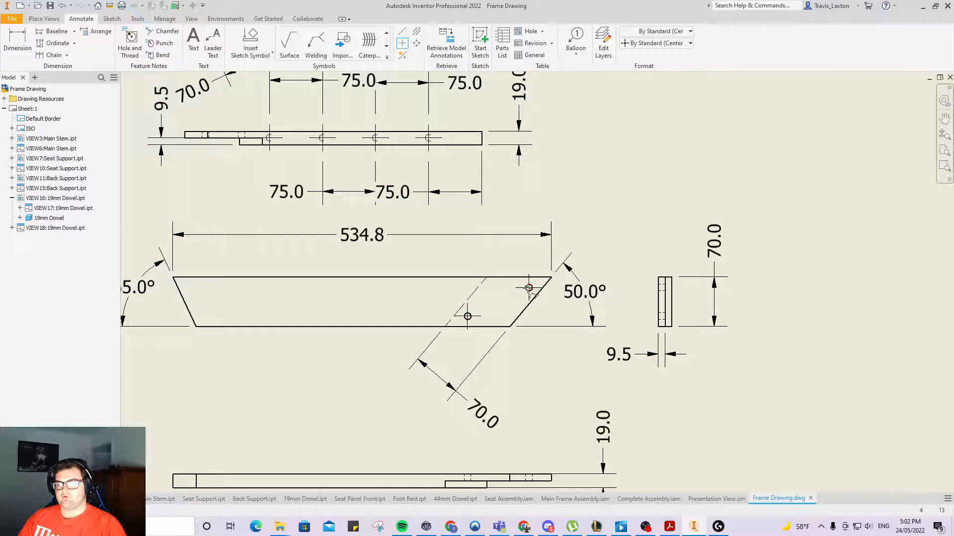
Dimension the 19mm Dowel's length above its rectangular view and its diameter beside the circular end view.
scroll(440, 281, down, 2)
scroll(388, 336, up, 2)
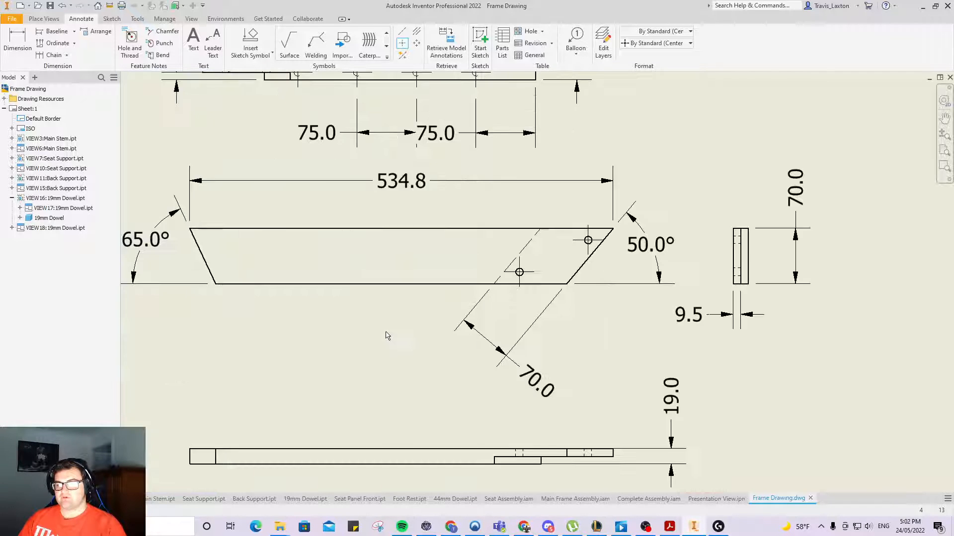
scroll(387, 336, down, 5)
scroll(402, 390, up, 4)
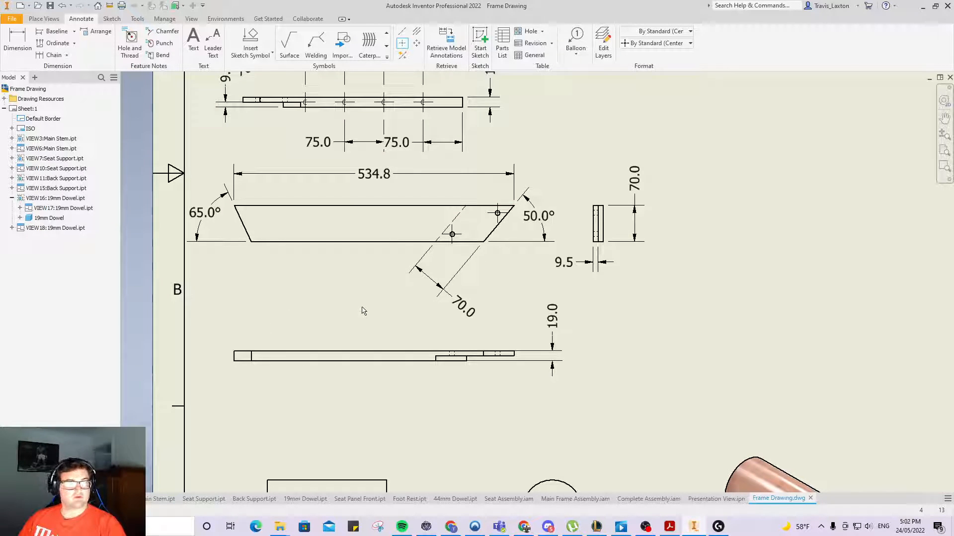
scroll(355, 312, up, 2)
scroll(355, 312, down, 5)
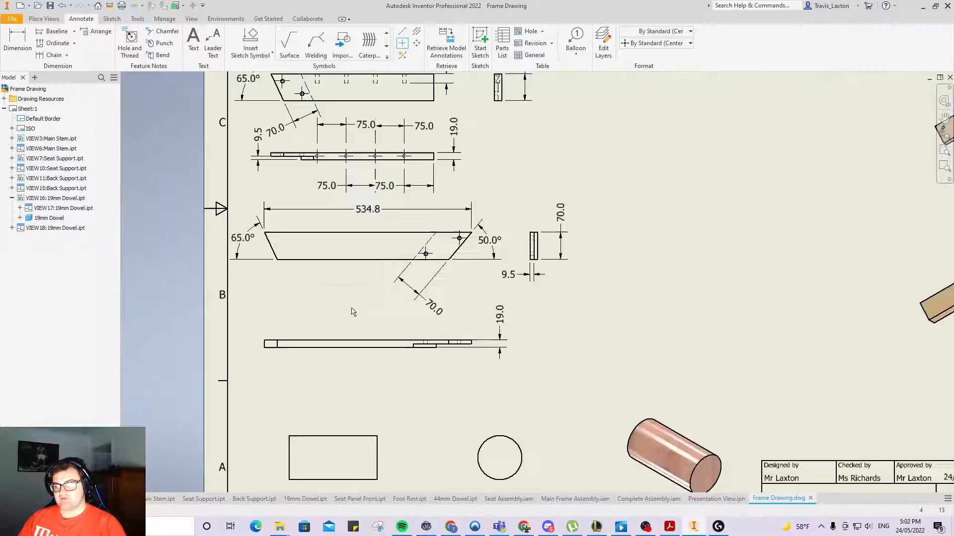
scroll(380, 444, up, 3)
scroll(381, 444, up, 2)
scroll(347, 415, down, 1)
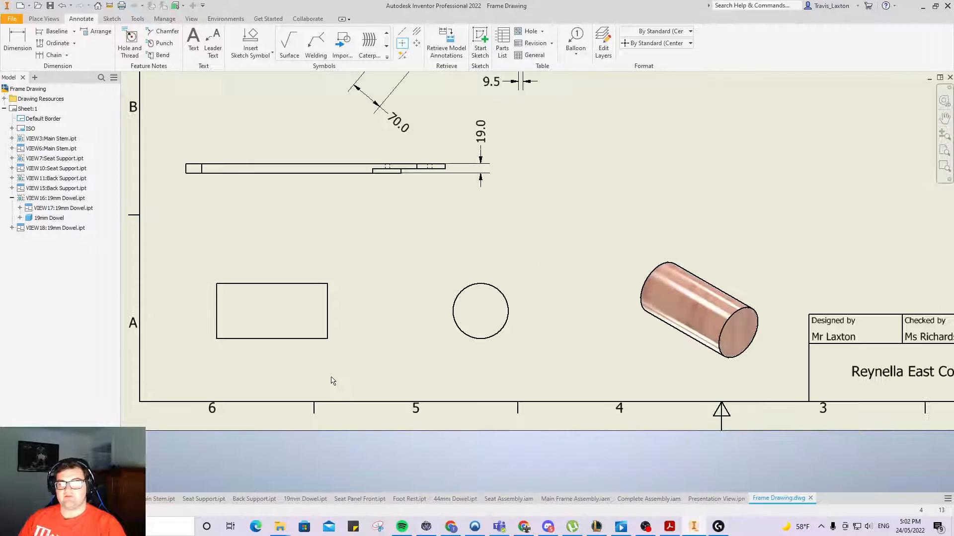
key(d)
click(260, 284)
click(264, 255)
click(343, 253)
click(456, 295)
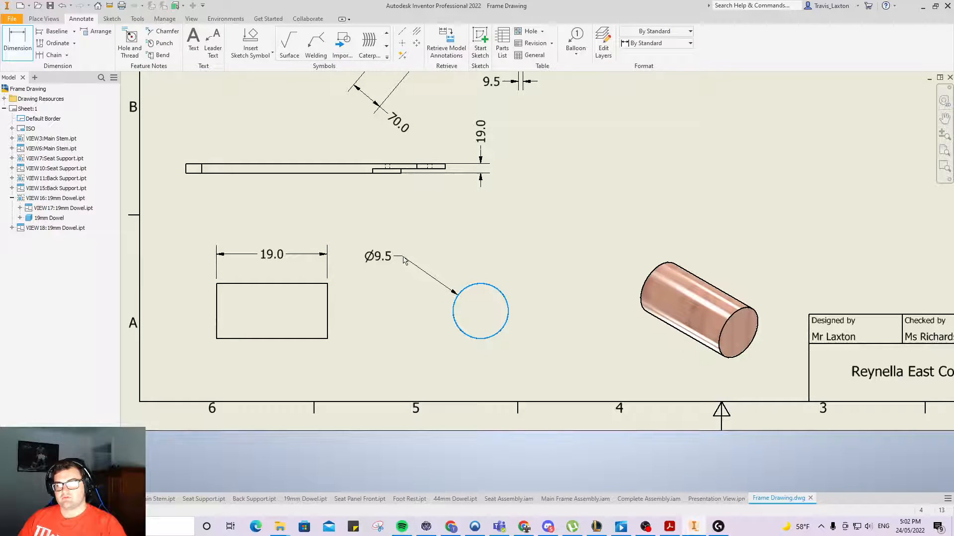
click(413, 261)
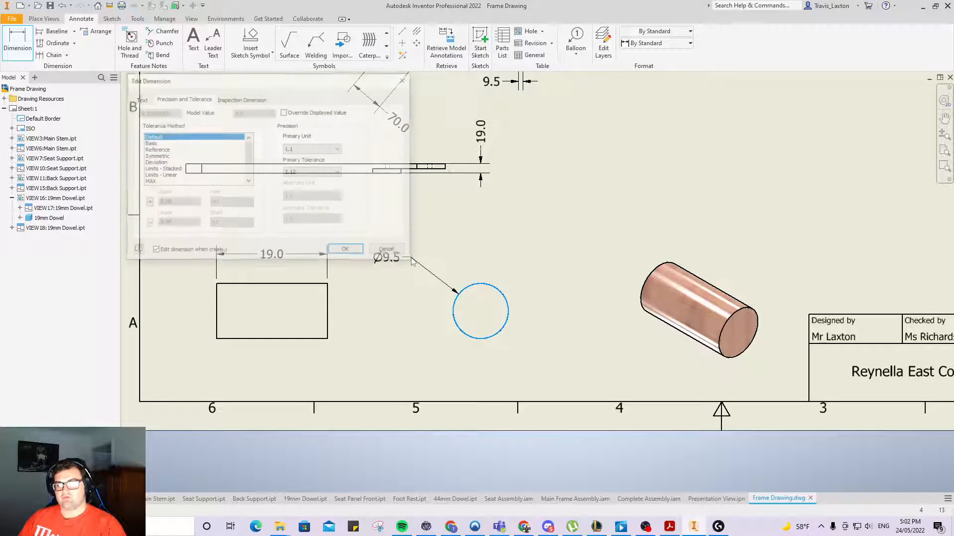
click(342, 251)
Add a leader text note reading "Main Stem x2" beside the Main Stem's end view.
scroll(386, 277, down, 5)
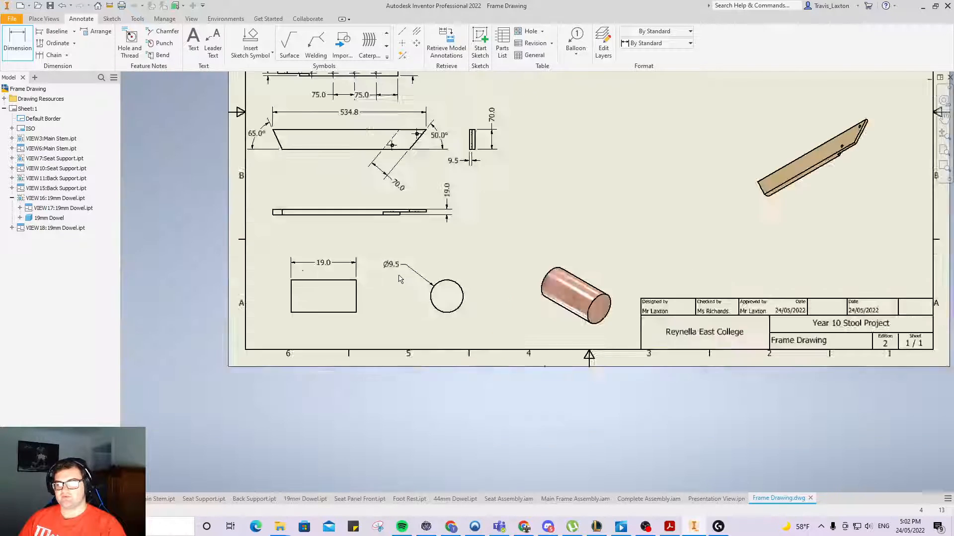
scroll(391, 218, up, 2)
scroll(391, 218, down, 2)
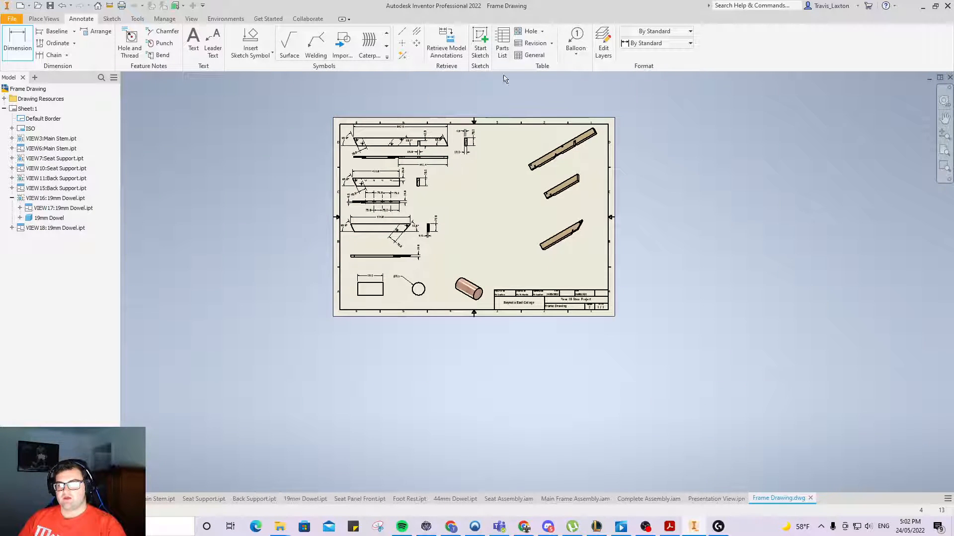
scroll(500, 105, up, 3)
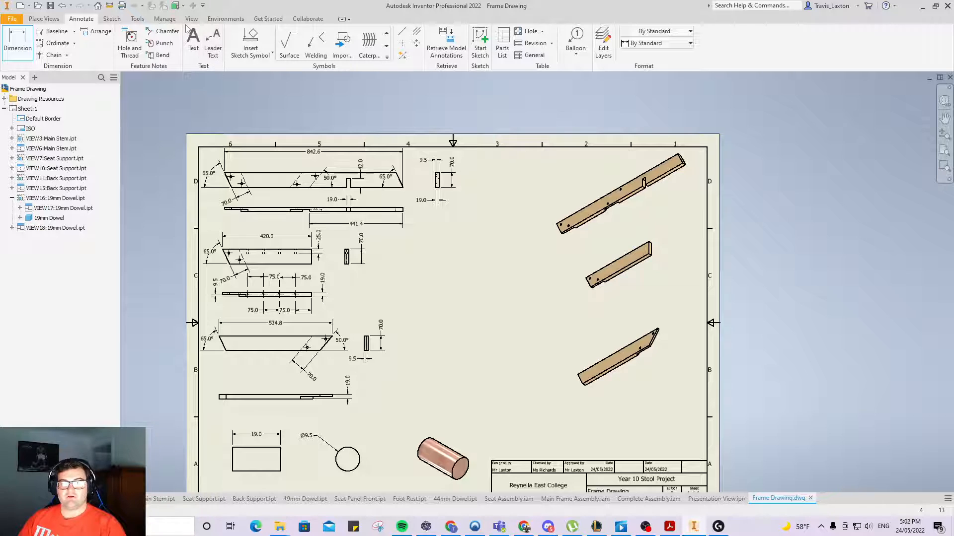
click(213, 45)
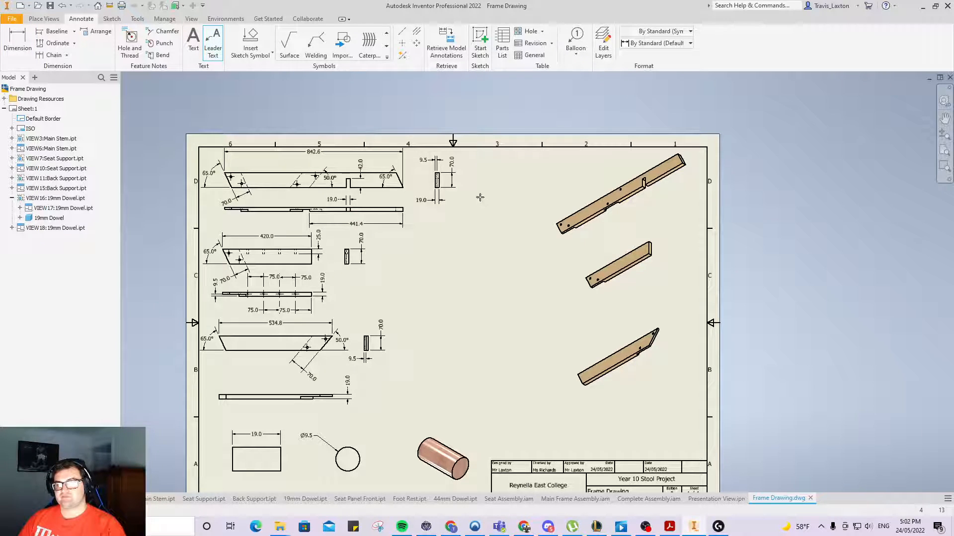
click(454, 205)
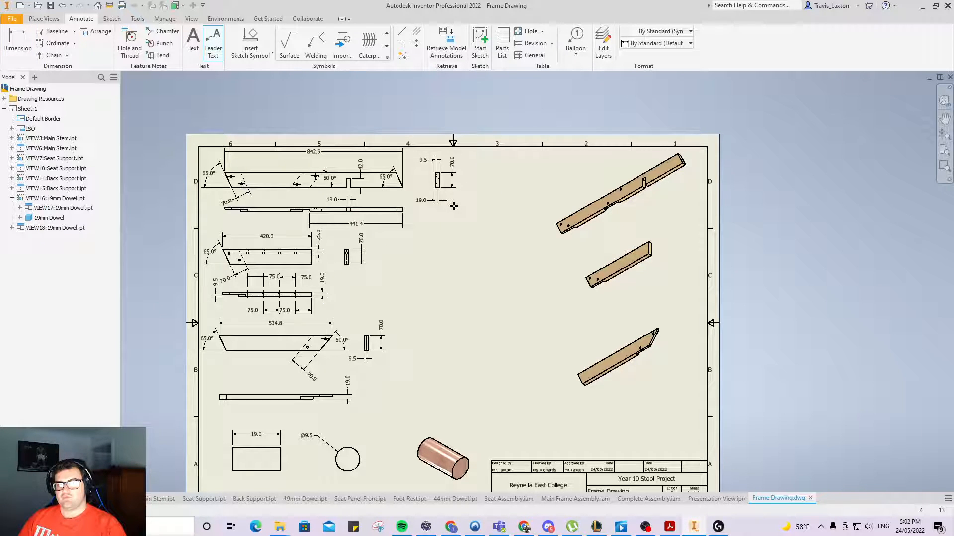
click(469, 178)
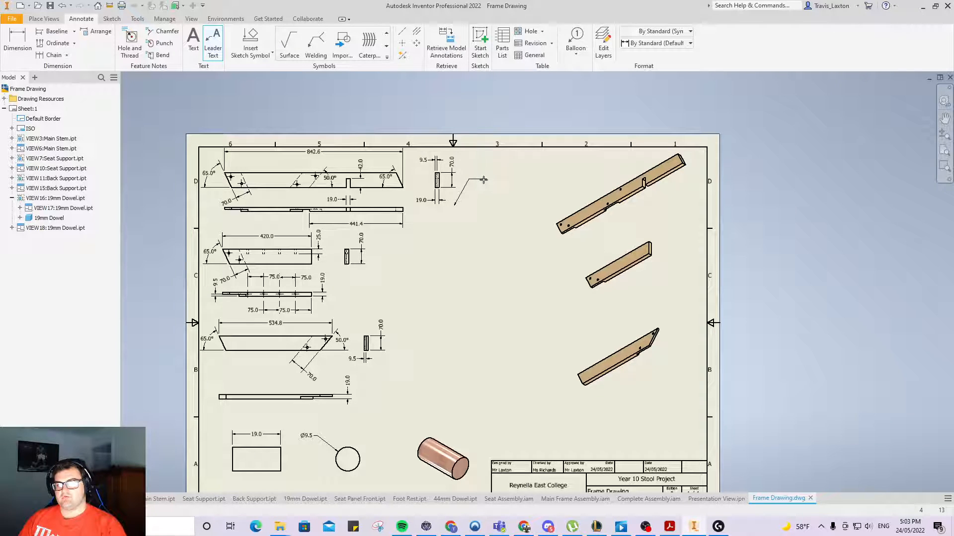
right_click(481, 179)
click(514, 181)
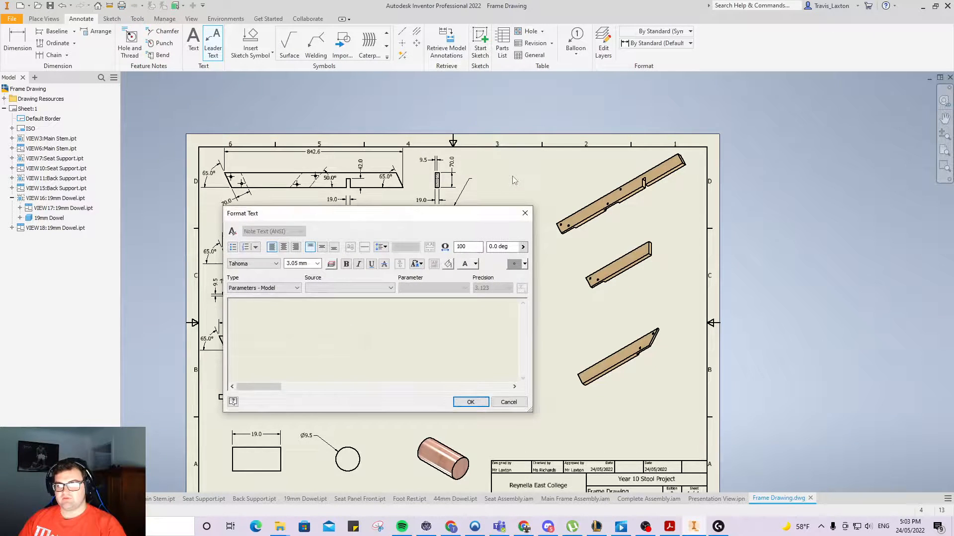
text(Main Stem x2)
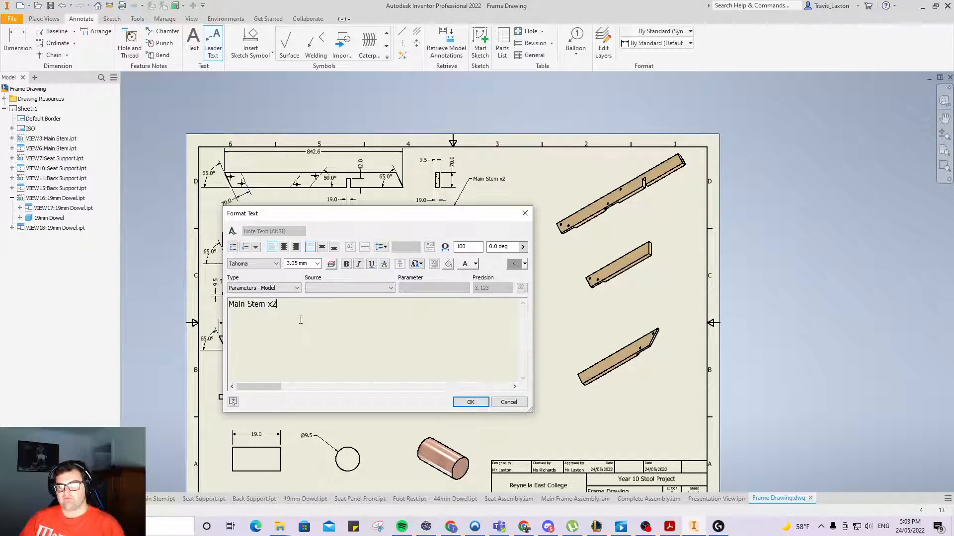
Set the whole "Main Stem x2" note's text height to 10 mm and accept the note.
key(ctrl+a)
click(304, 263)
text(120)
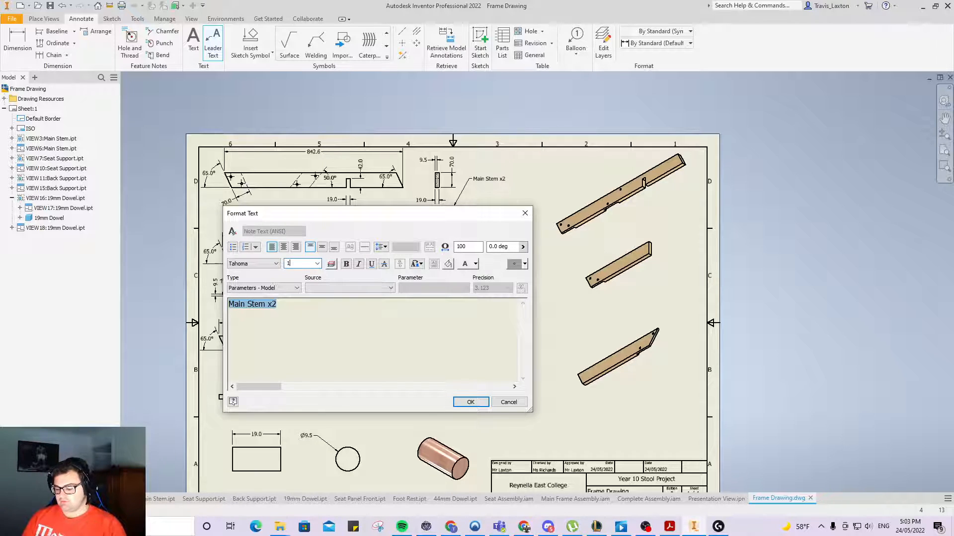
key(Return)
click(324, 321)
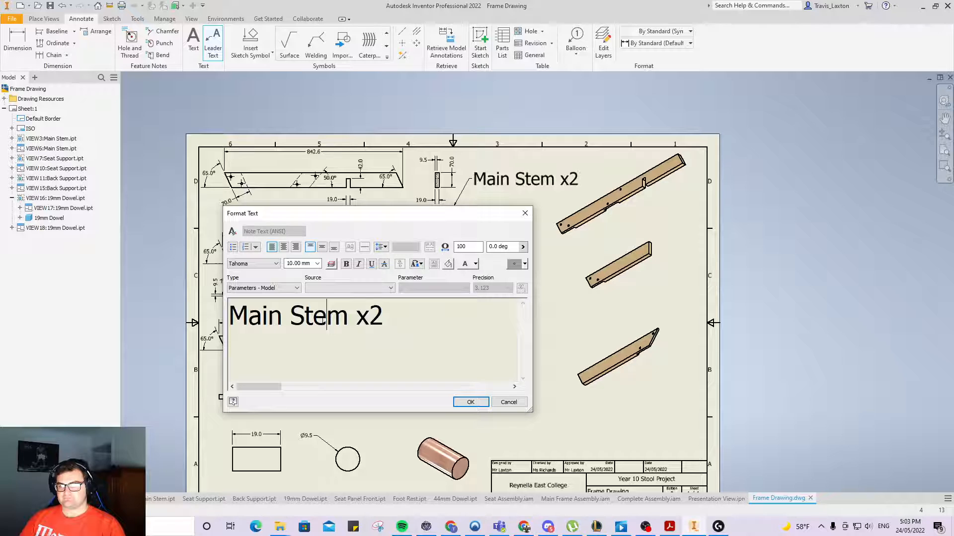
click(470, 403)
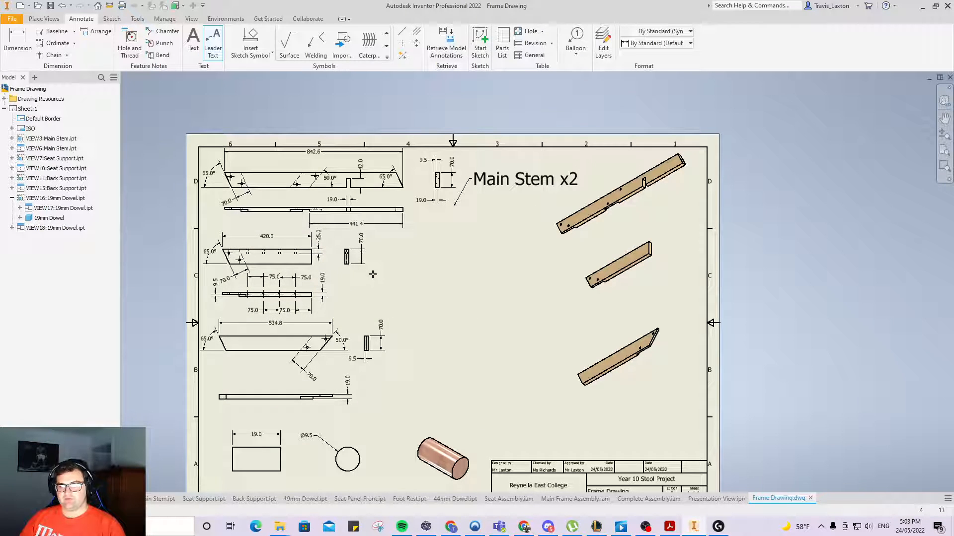
Add a leader text note reading "Seat Support x2" beside the Seat Support's end view.
click(372, 273)
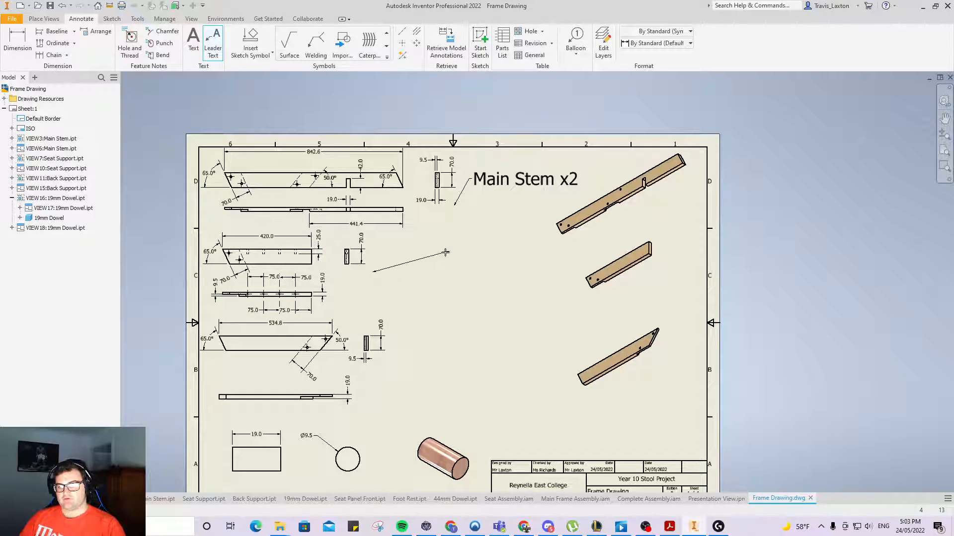
right_click(419, 254)
click(455, 253)
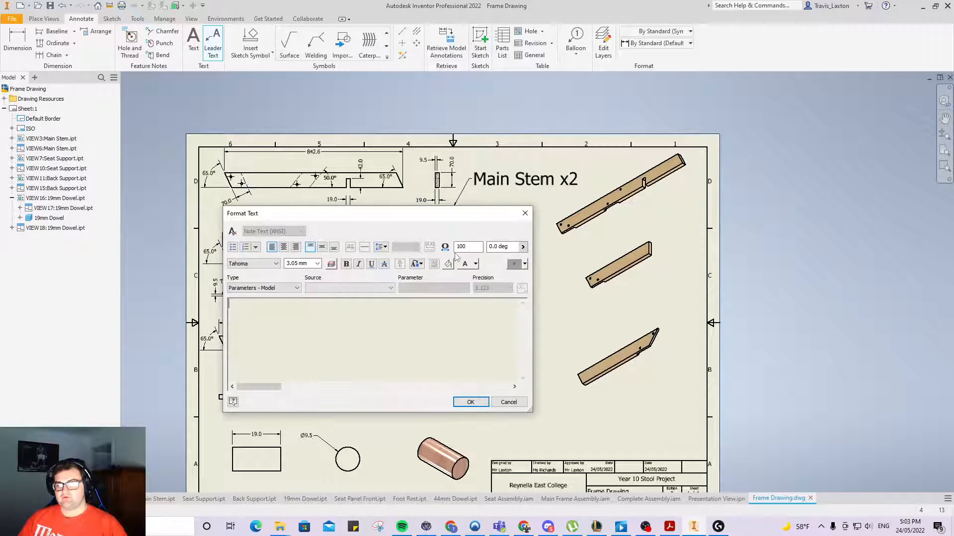
text(Sea)
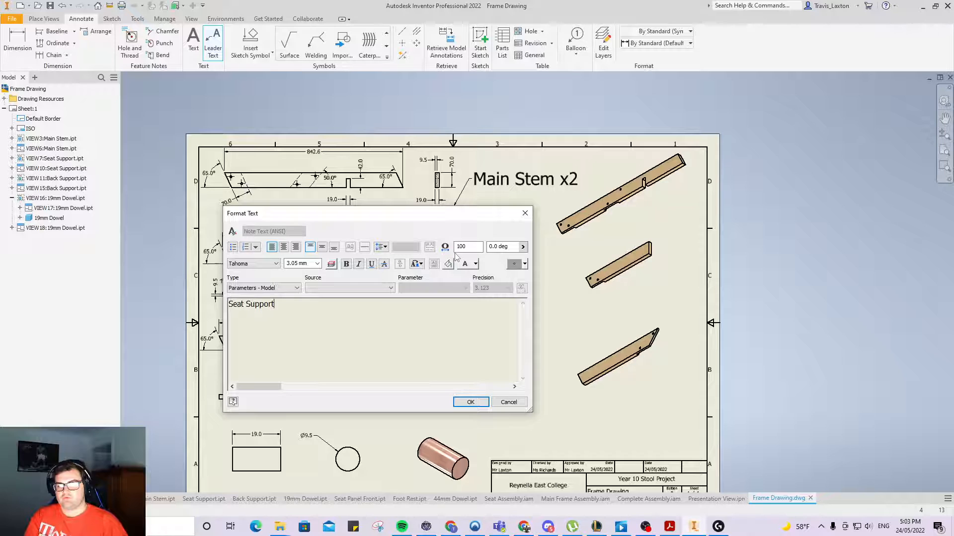
text(t Support x2)
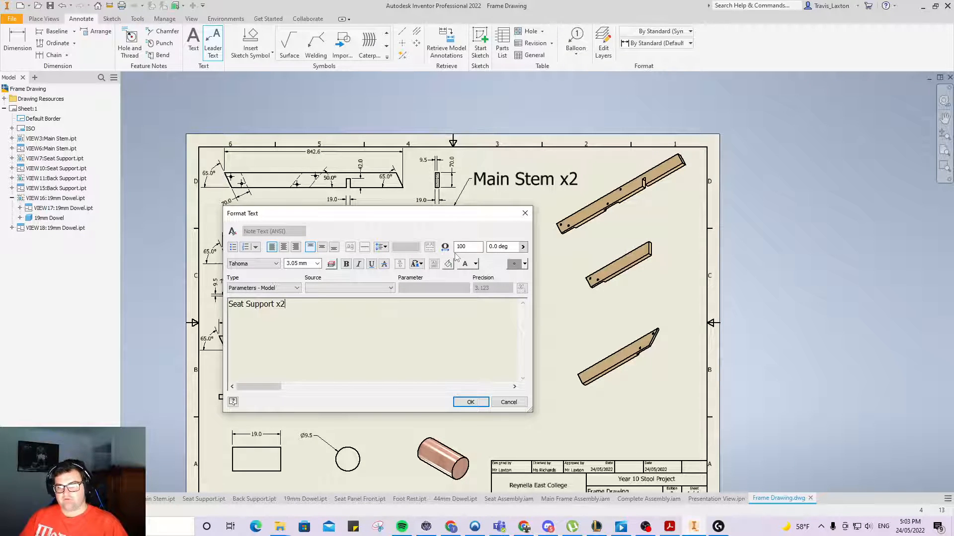
Set the text height of the "Seat Support x2" leader note to 10 mm and finish the note.
drag(294, 320, 228, 304)
click(298, 263)
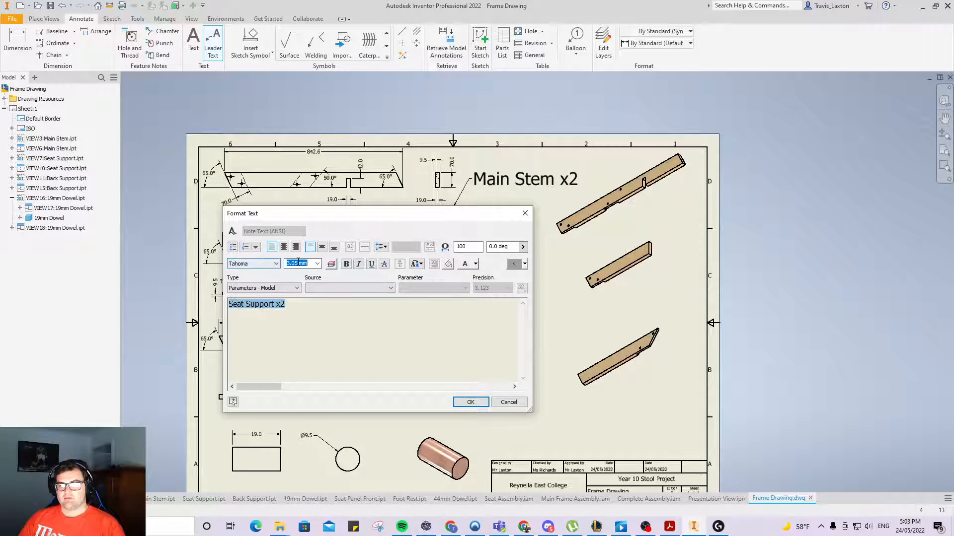
text(10)
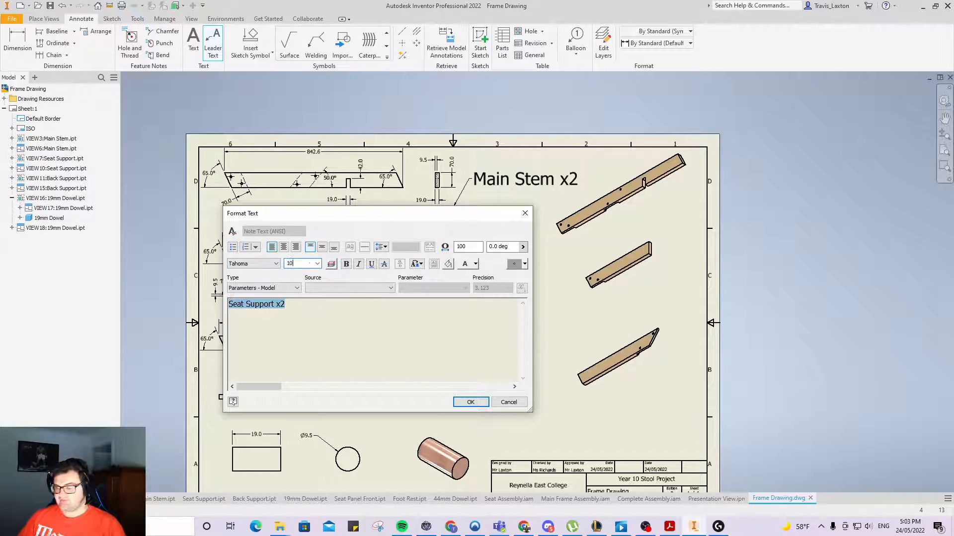
click(477, 400)
Add a leader note reading "Back Support" beside the back support views, with a text height of 10 mm.
click(390, 355)
right_click(454, 331)
click(482, 330)
text(Back Suppor)
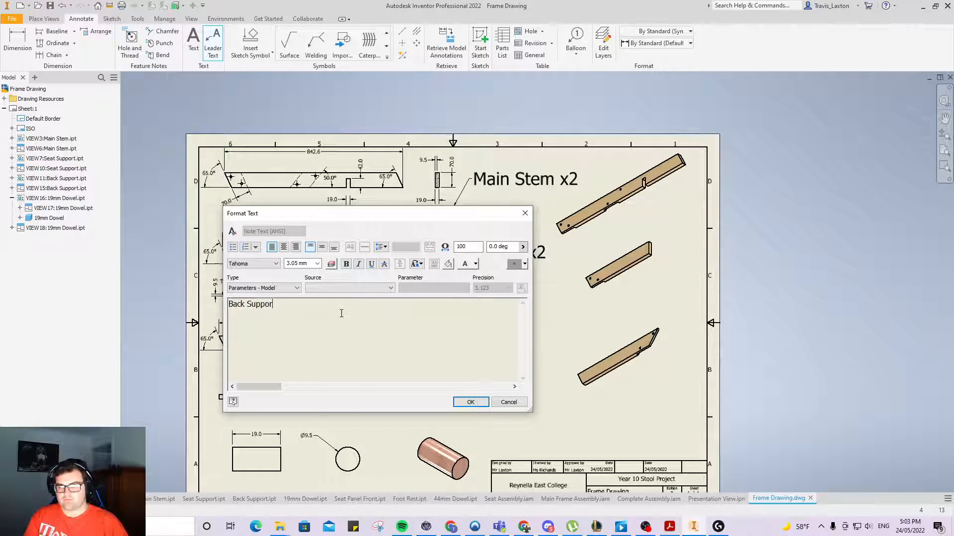
click(317, 263)
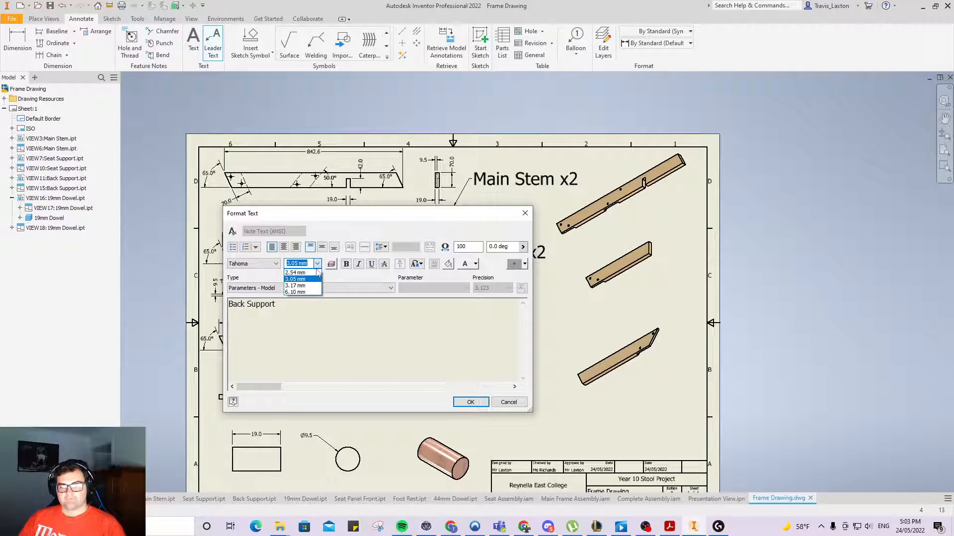
click(317, 263)
text(10)
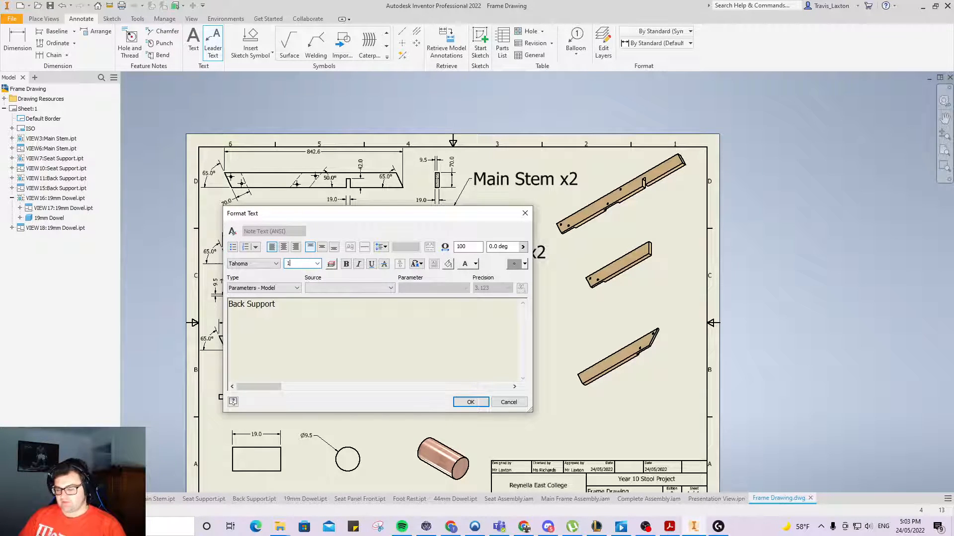
triple_click(283, 306)
double_click(293, 263)
text(1)
click(471, 402)
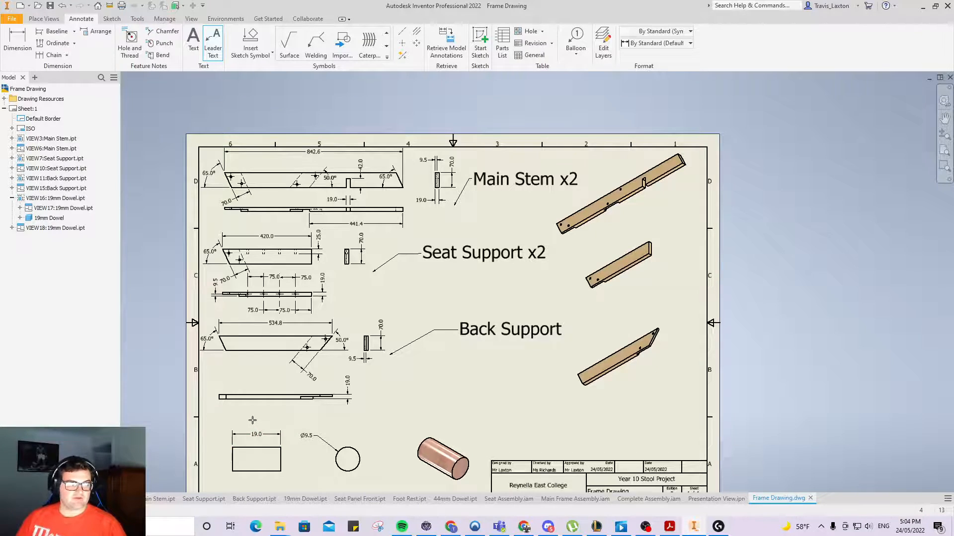
Add a leader note reading "19mm dowel x 4" above the dowel views, with a text height of 10 mm.
click(371, 434)
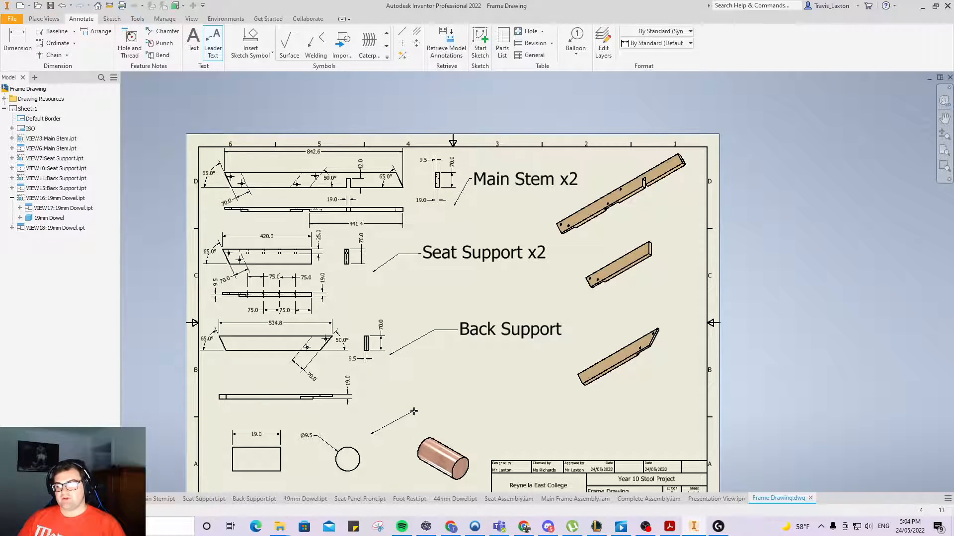
right_click(439, 412)
click(467, 412)
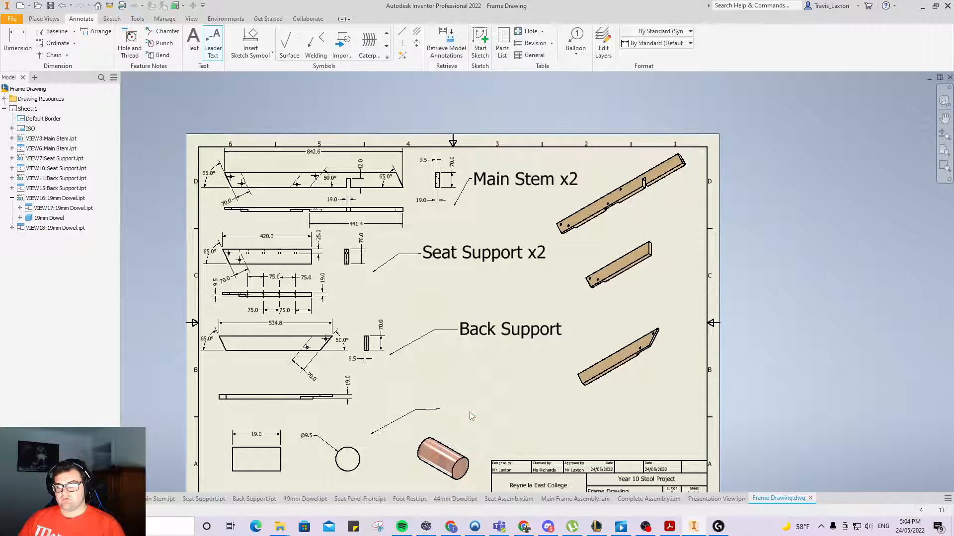
text(19mm dowel x)
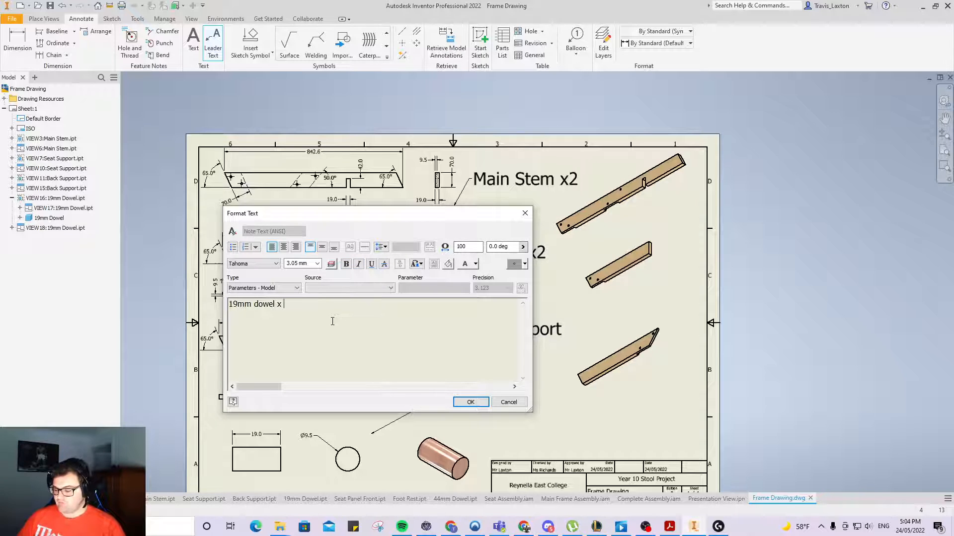
drag(307, 305, 58, 290)
click(297, 264)
text(10)
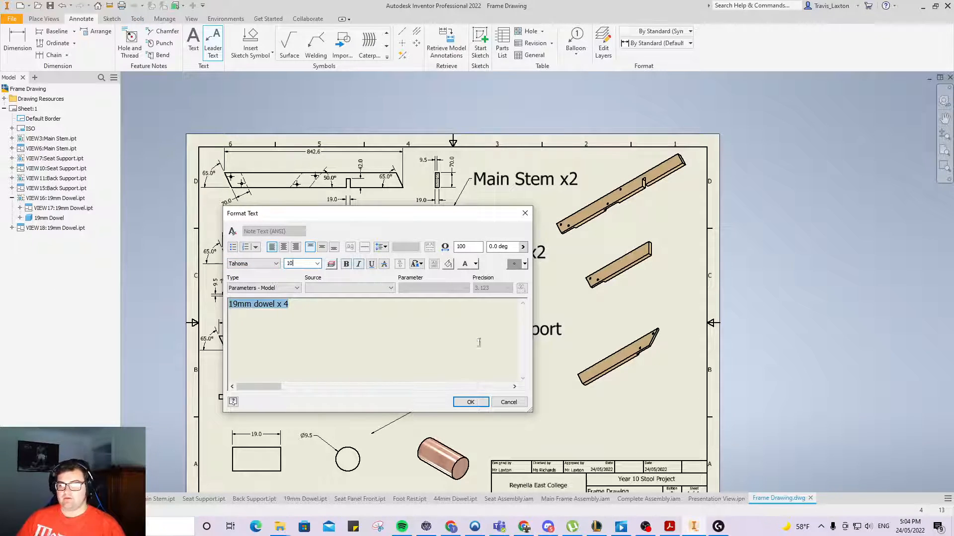
click(485, 402)
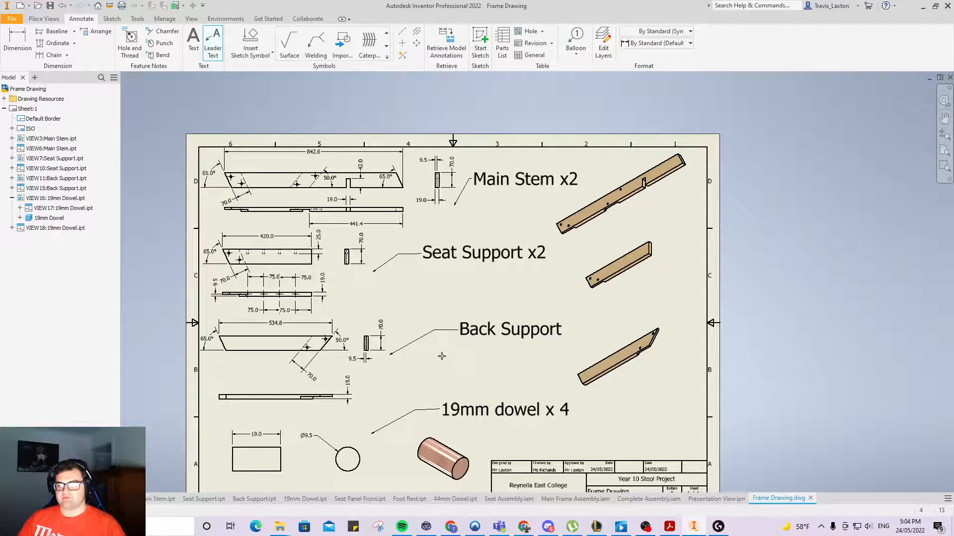
Open the Front Cover drawing from the YT Stool folder.
click(715, 499)
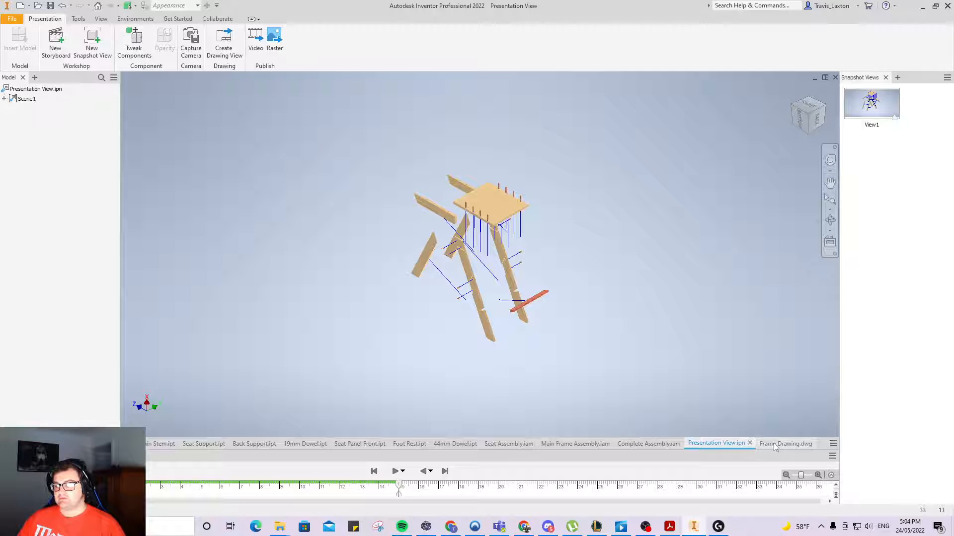
click(774, 444)
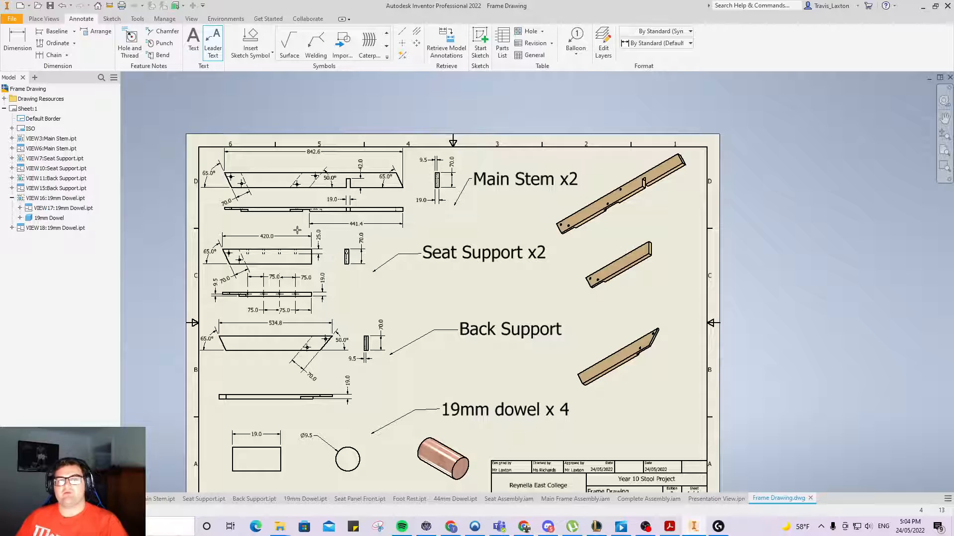
click(37, 6)
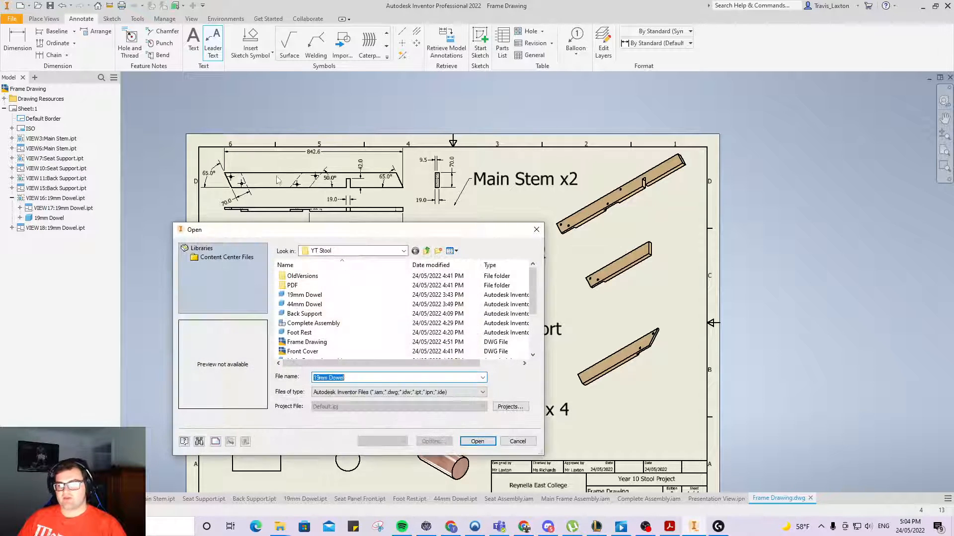
scroll(334, 321, down, 3)
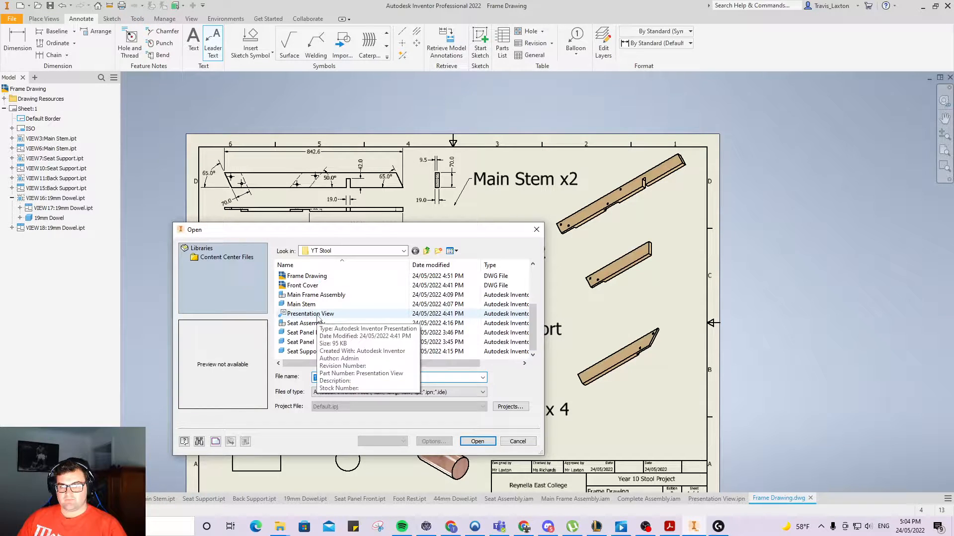
scroll(320, 313, up, 1)
scroll(325, 295, up, 3)
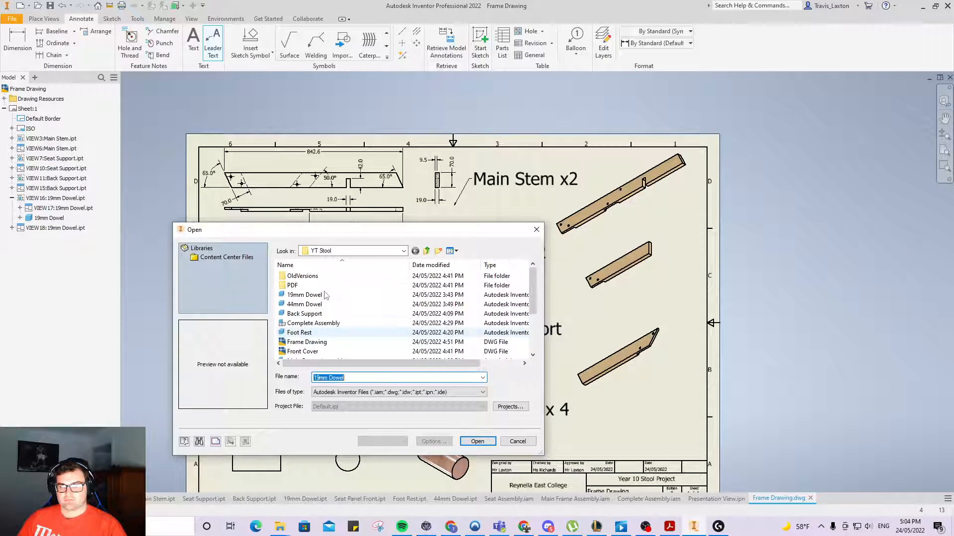
scroll(328, 299, down, 2)
scroll(330, 303, up, 1)
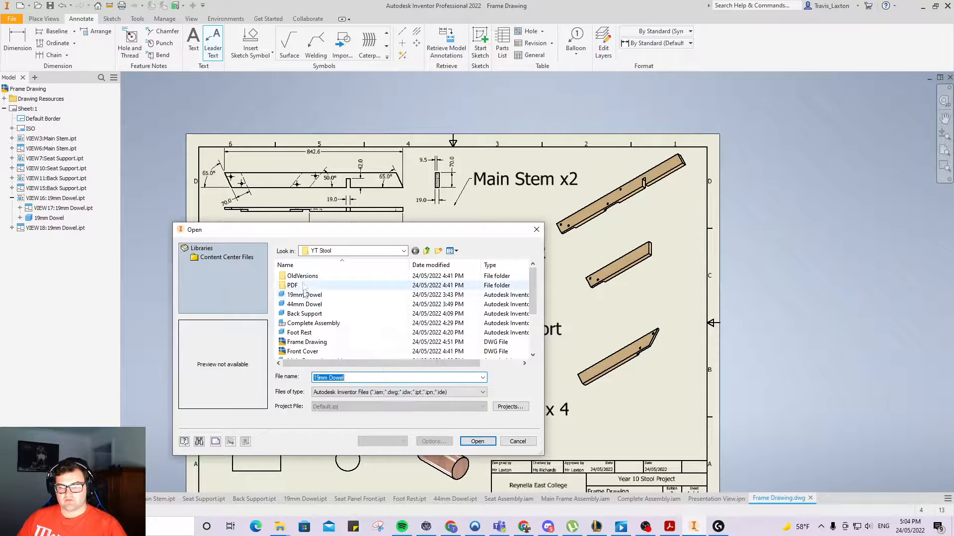
scroll(351, 307, down, 1)
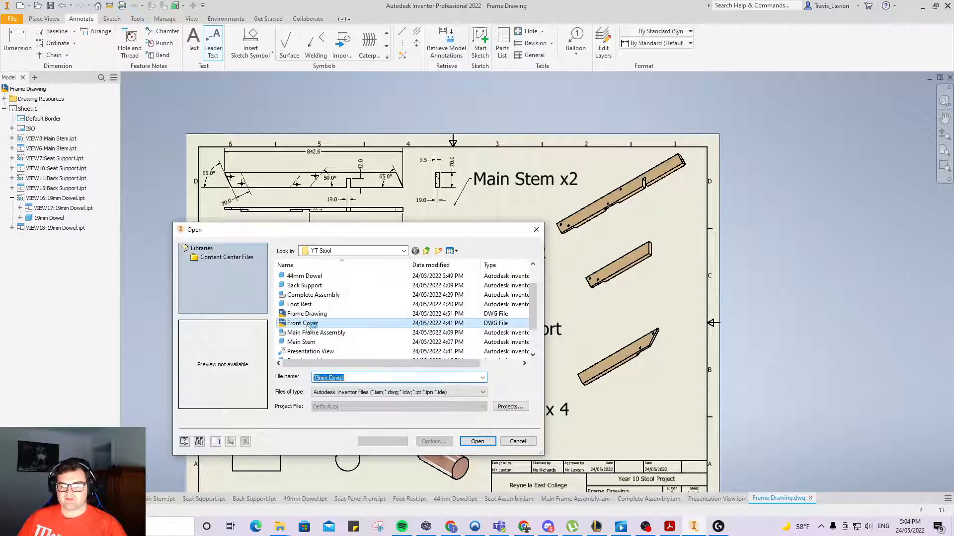
double_click(303, 323)
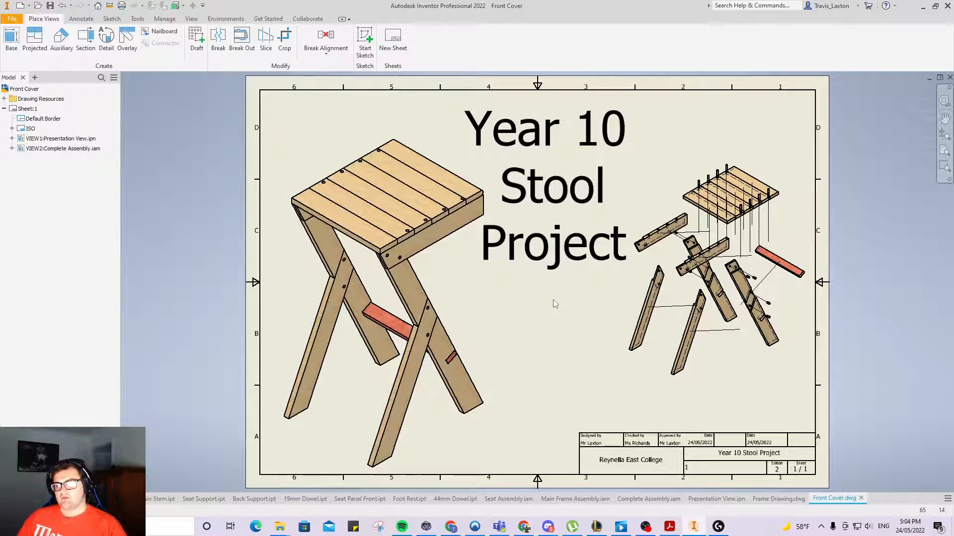
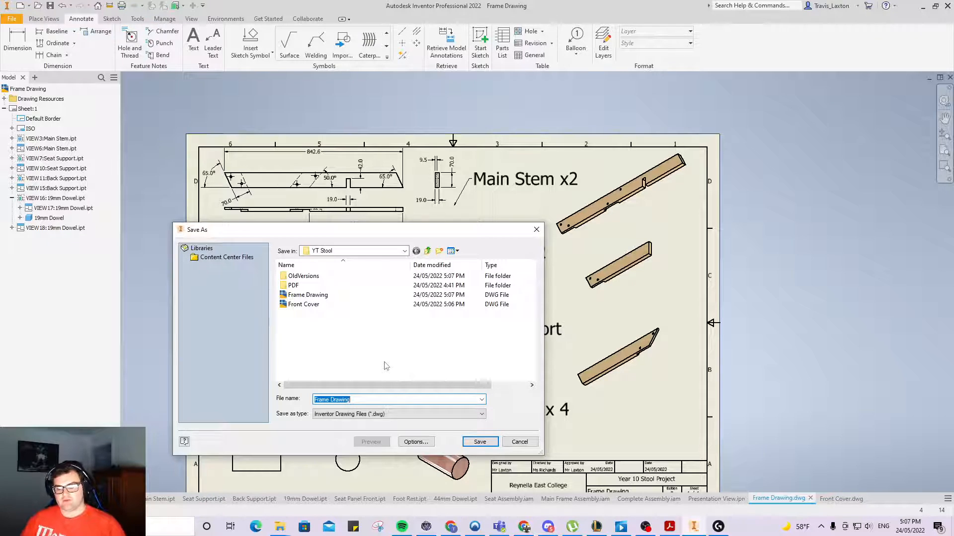
Save the frame drawing under the new name "Seat and Footrest Drawing" as a DWG in the YT Stool folder.
click(330, 400)
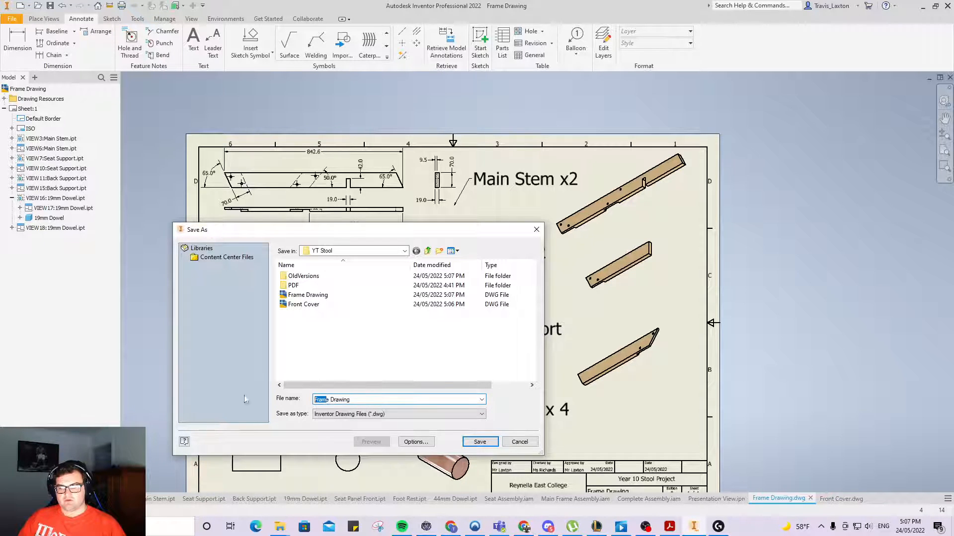
text(S)
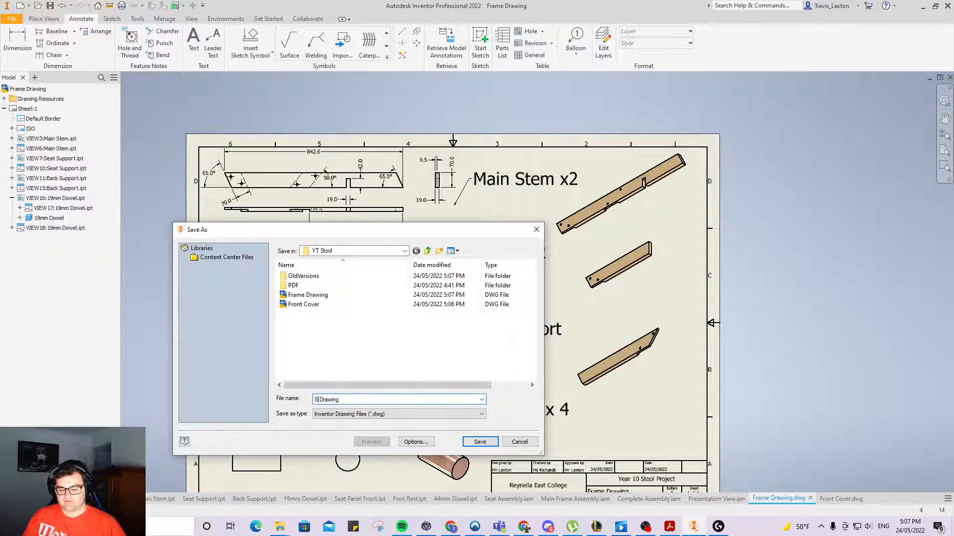
text(eat and )
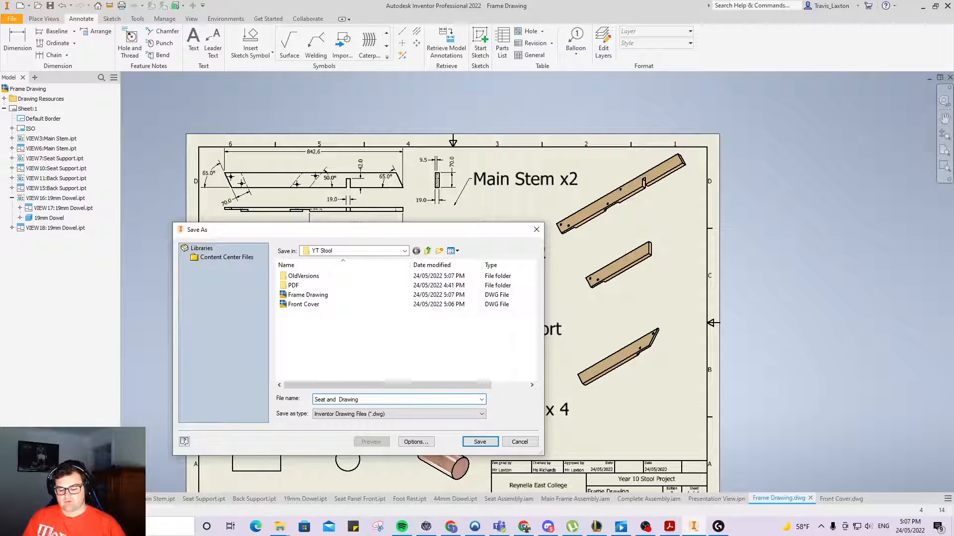
text(Footrest)
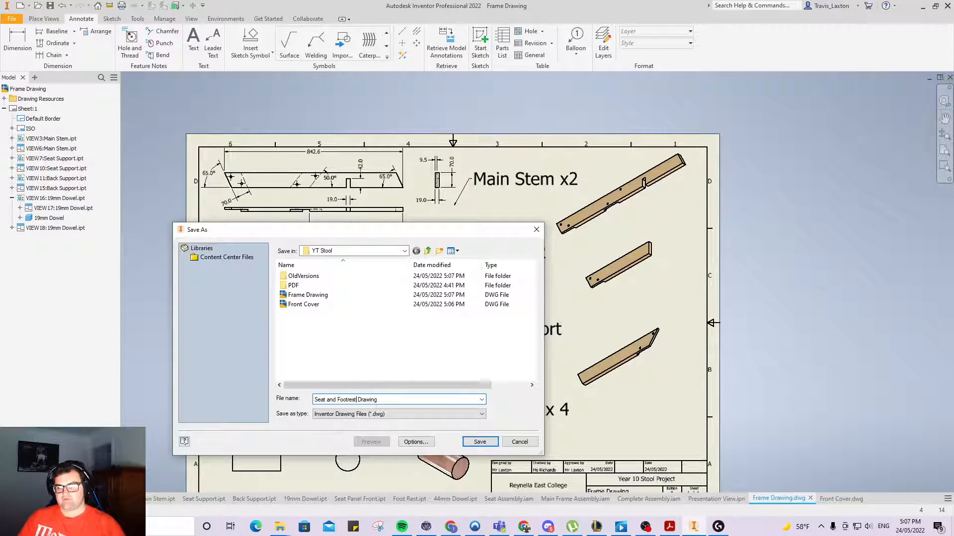
click(480, 442)
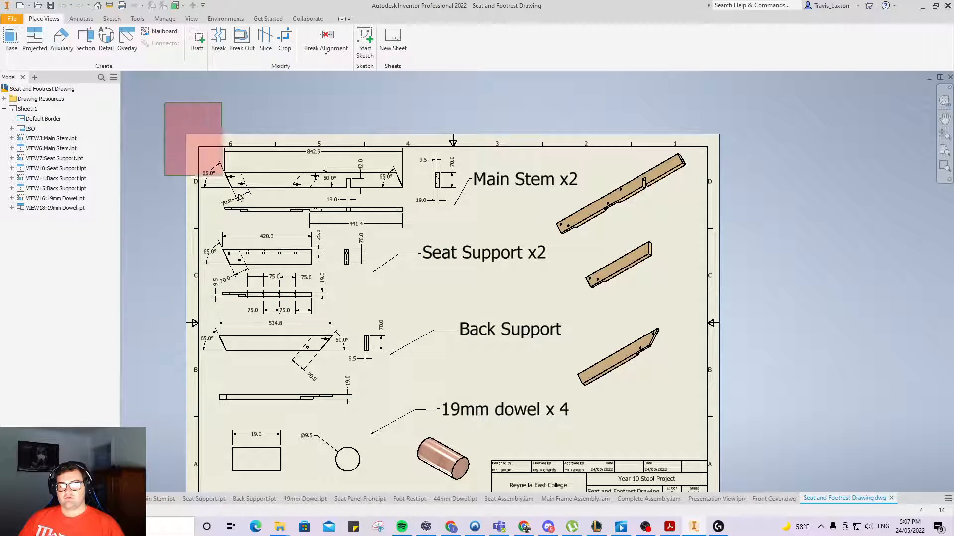
Delete the orthographic Main Stem views and all Seat Support and Back Support views, including their dependent views.
mouse_move(221, 175)
mouse_down()
mouse_move(692, 447)
mouse_move(695, 467)
mouse_up()
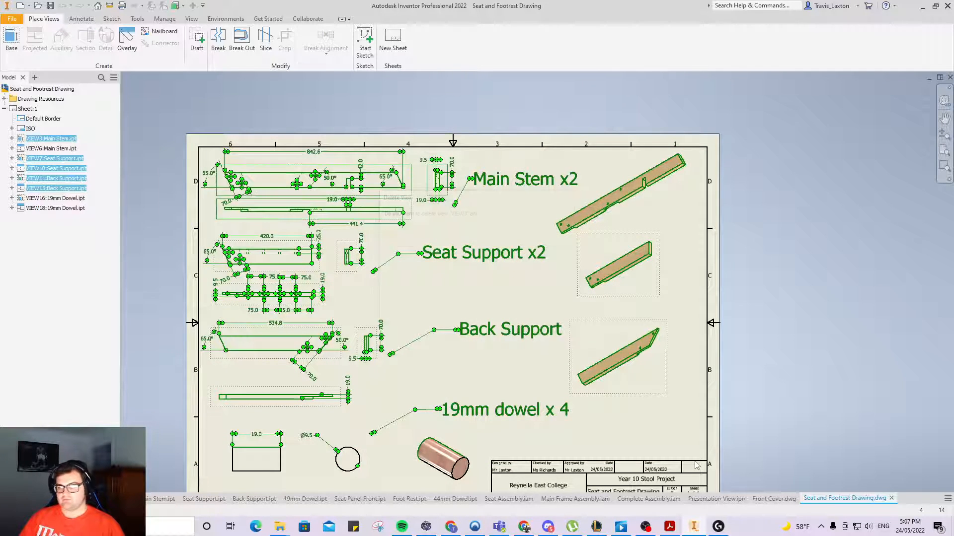
key(Delete)
click(486, 236)
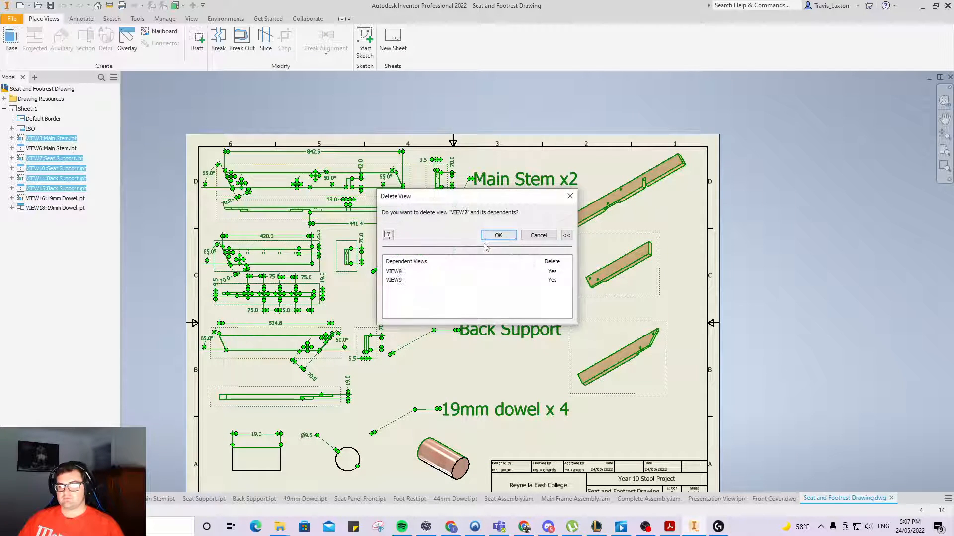
click(495, 236)
click(467, 284)
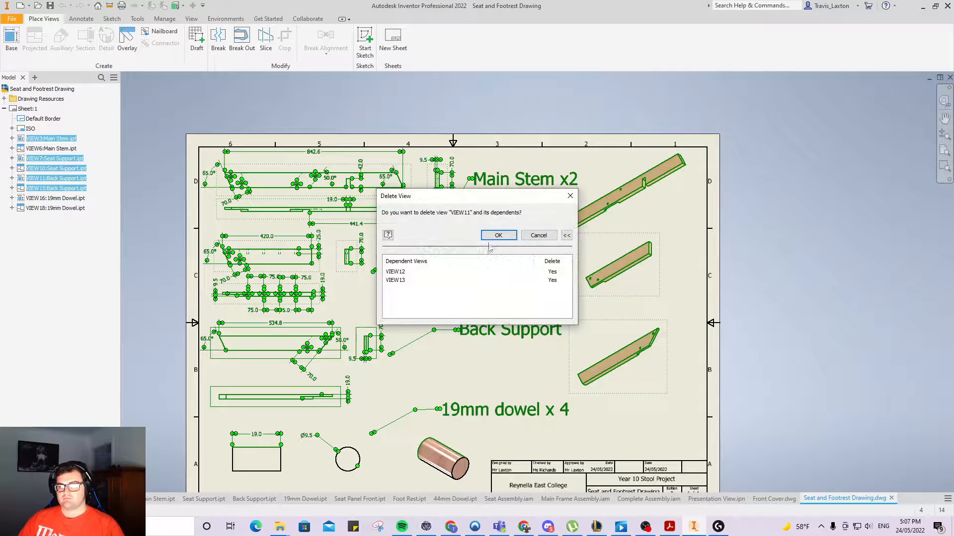
click(491, 238)
click(466, 283)
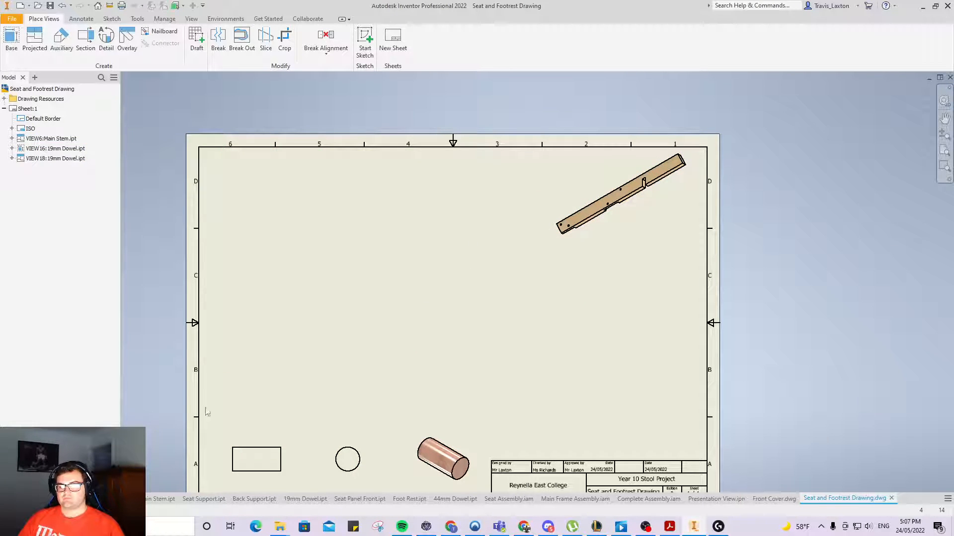
Delete the 19mm Dowel views with their dependent view and the remaining isometric Main Stem view.
drag(169, 377, 490, 498)
key(Delete)
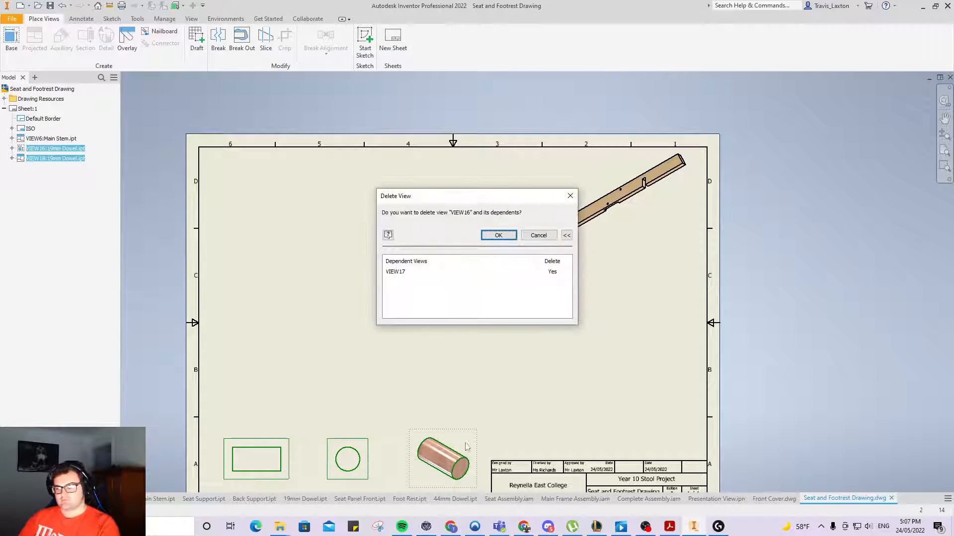
click(514, 236)
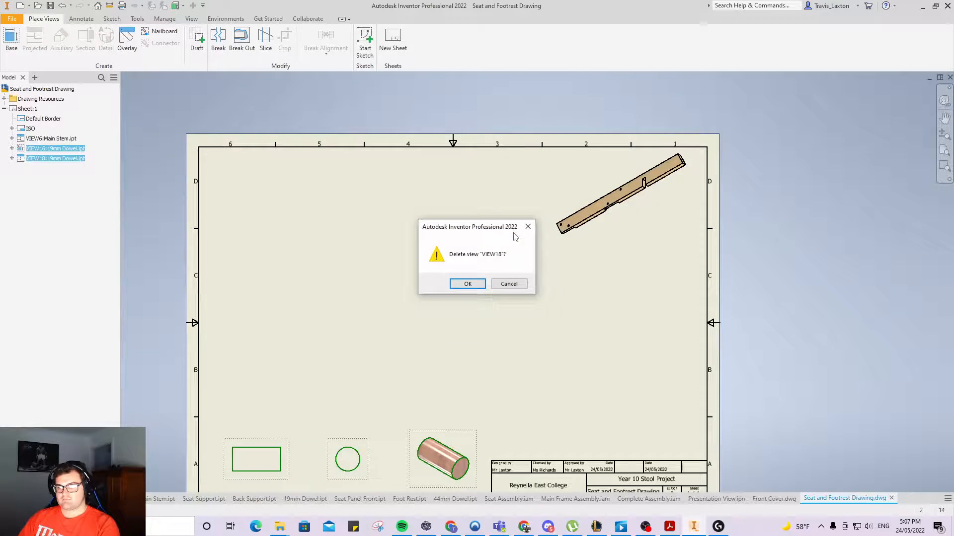
click(464, 285)
drag(500, 124, 736, 298)
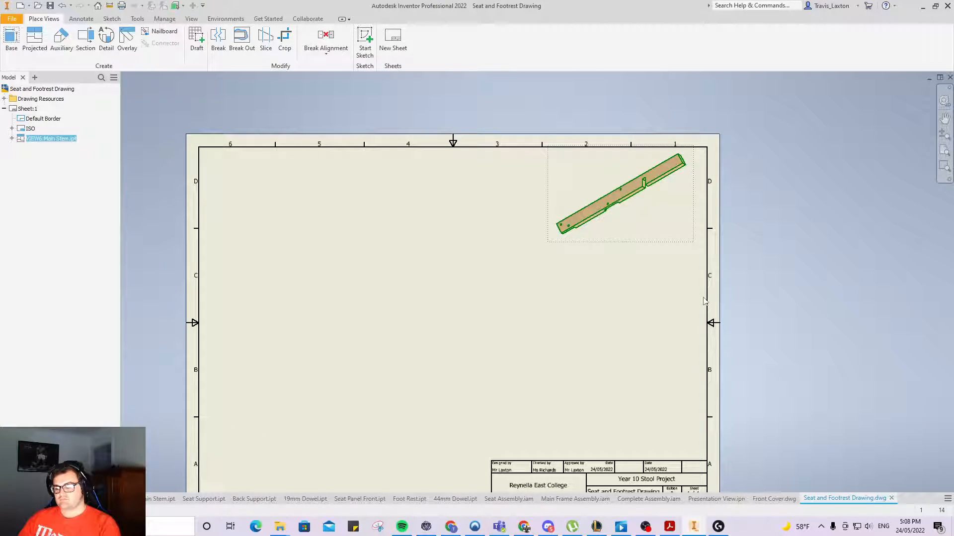
key(Delete)
click(465, 285)
Start a base view of the Seat Panel part from the YT Stool folder.
scroll(358, 340, down, 4)
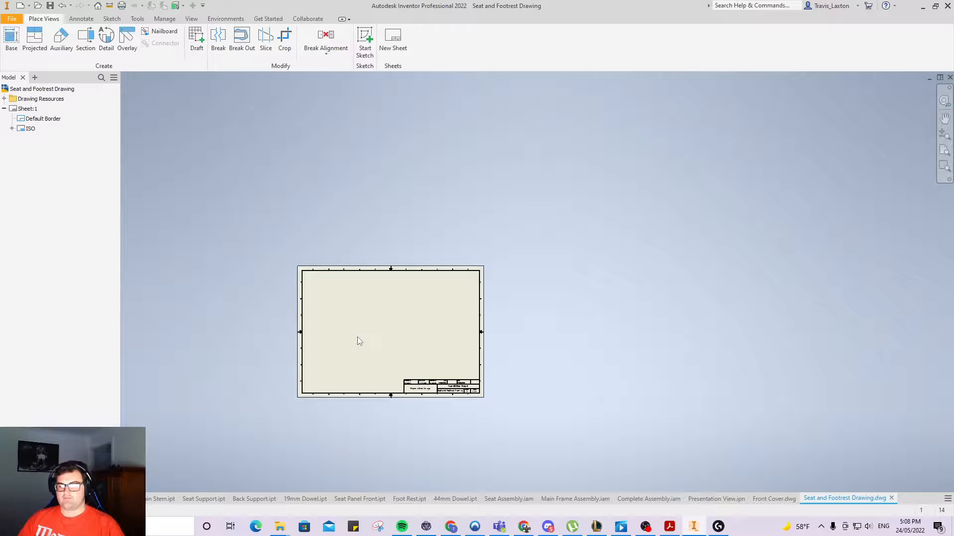
scroll(358, 340, up, 5)
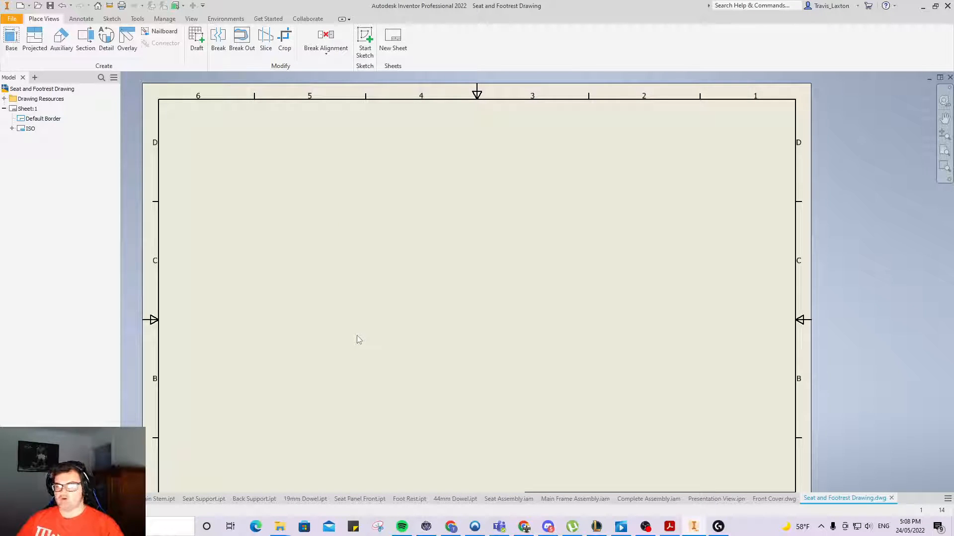
scroll(359, 341, down, 3)
click(12, 37)
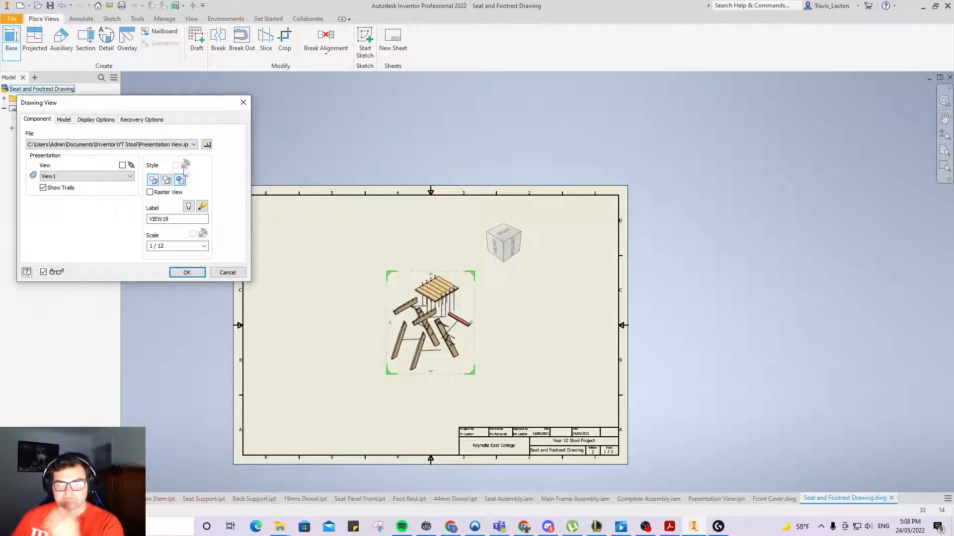
click(207, 144)
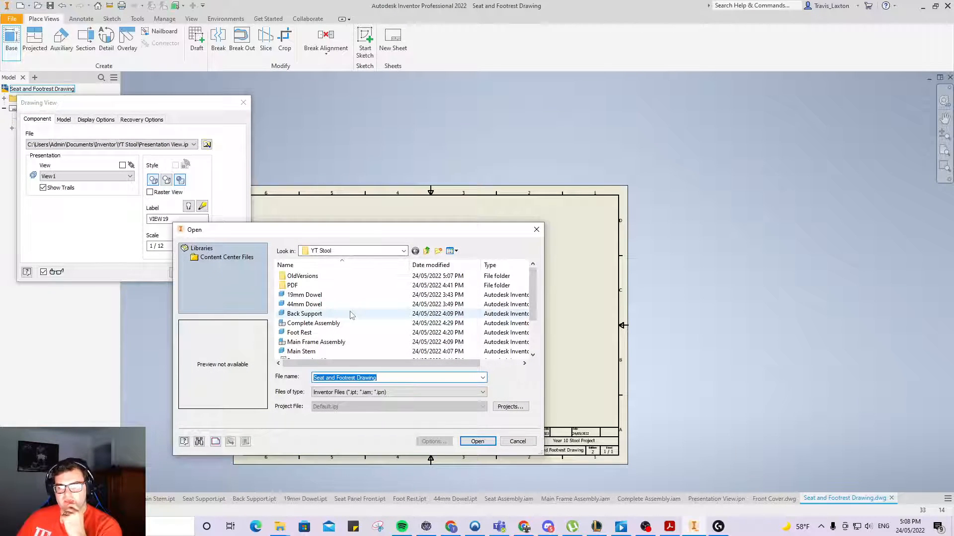
scroll(351, 313, down, 2)
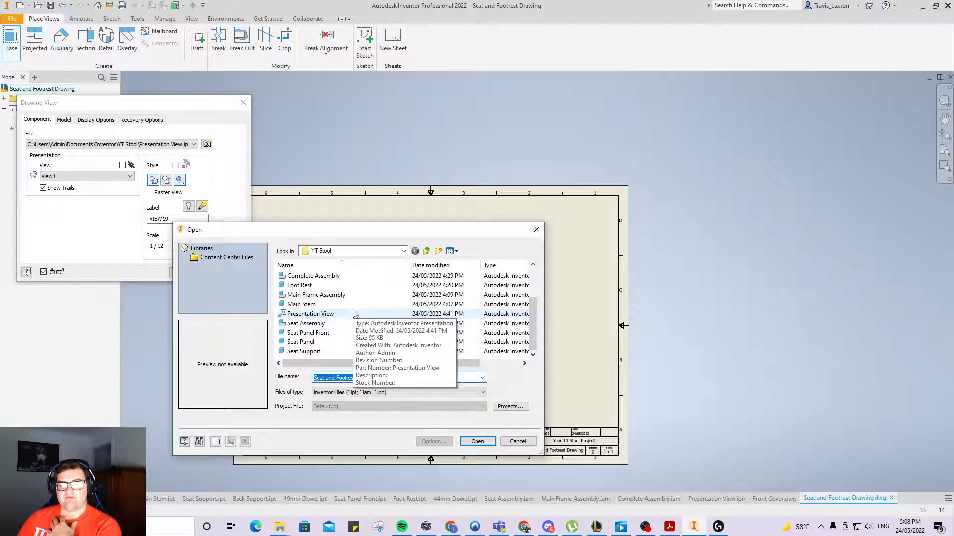
click(308, 341)
click(467, 441)
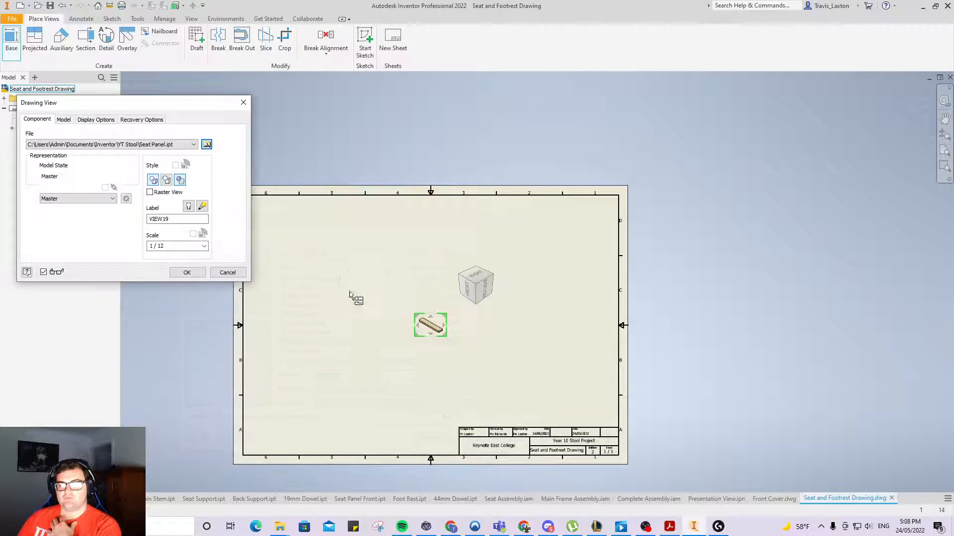
Place the Seat Panel base view in the sheet's upper-left corner, showing its left face at scale 1/4.
drag(447, 320, 303, 222)
click(336, 212)
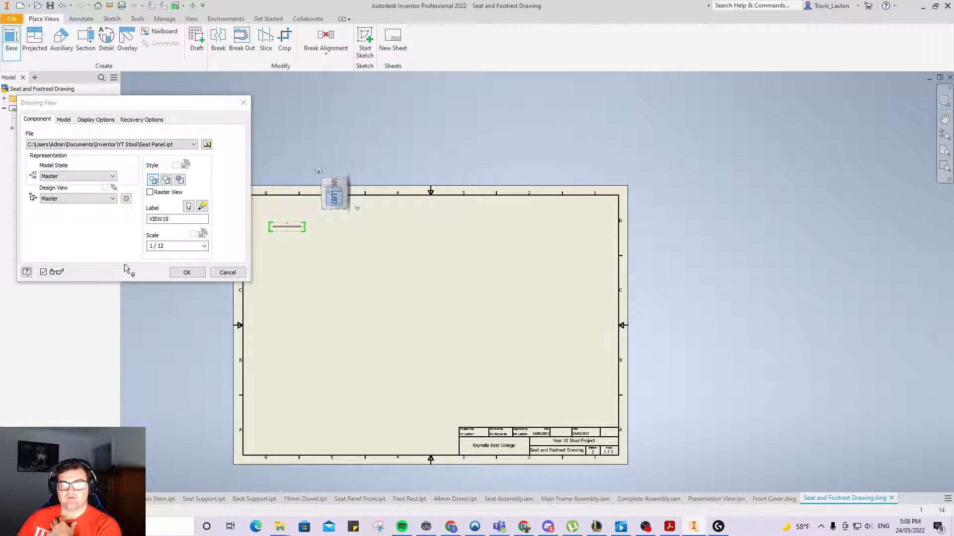
triple_click(166, 246)
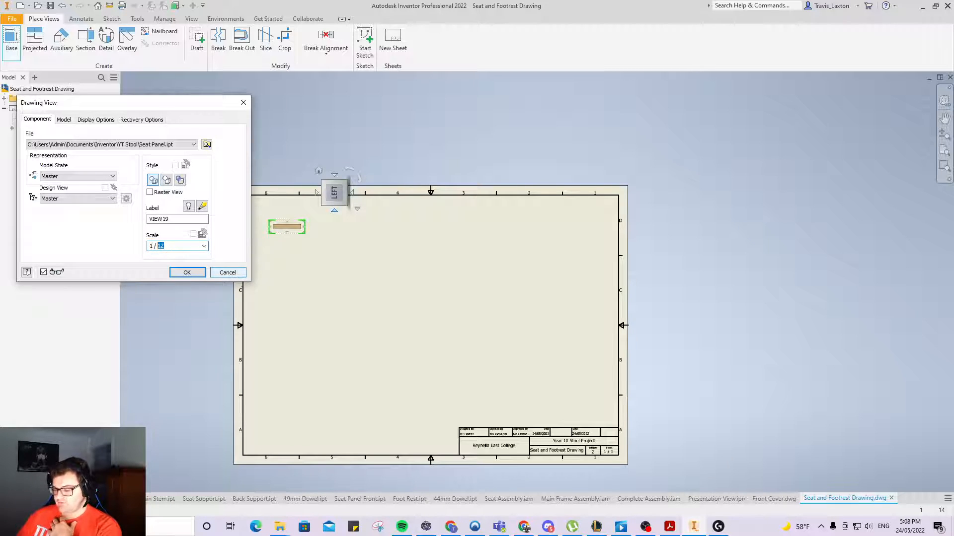
key(BackSpace)
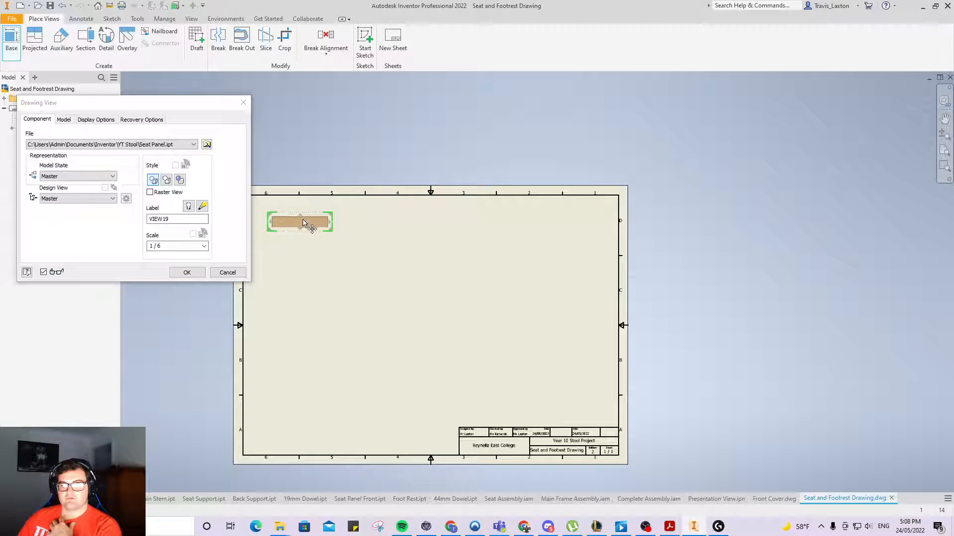
click(191, 246)
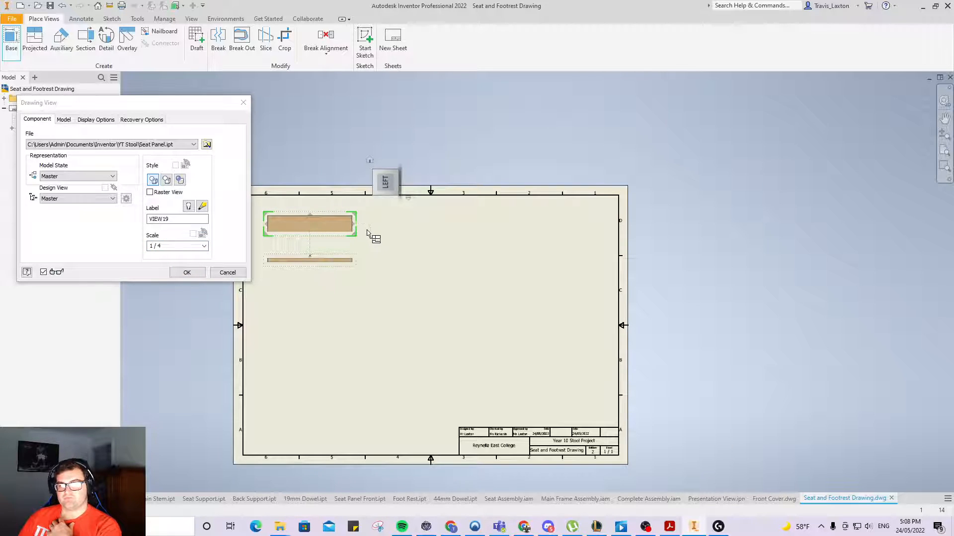
Project the Seat Panel below and to the right of the base view, plus an isometric view in the sheet's upper-right corner.
click(387, 227)
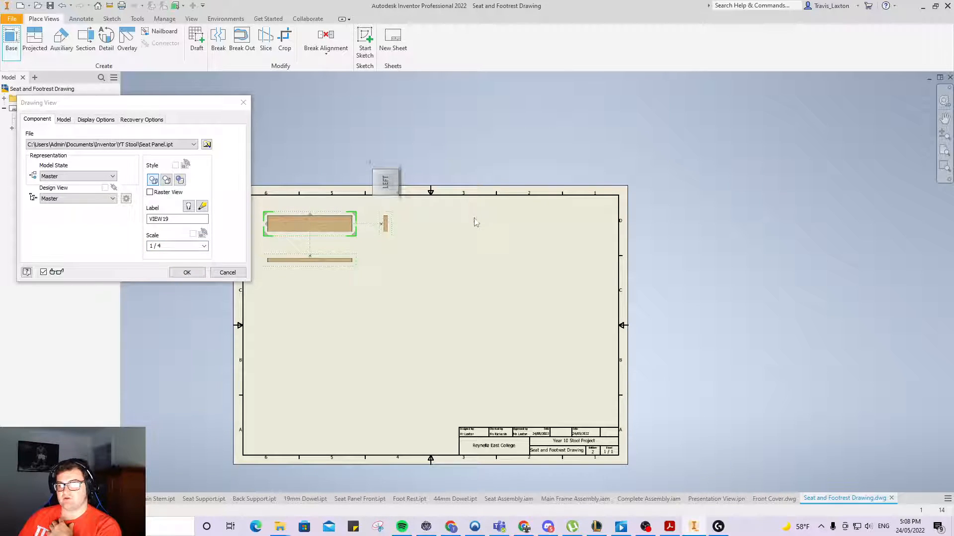
click(468, 252)
drag(471, 255, 556, 243)
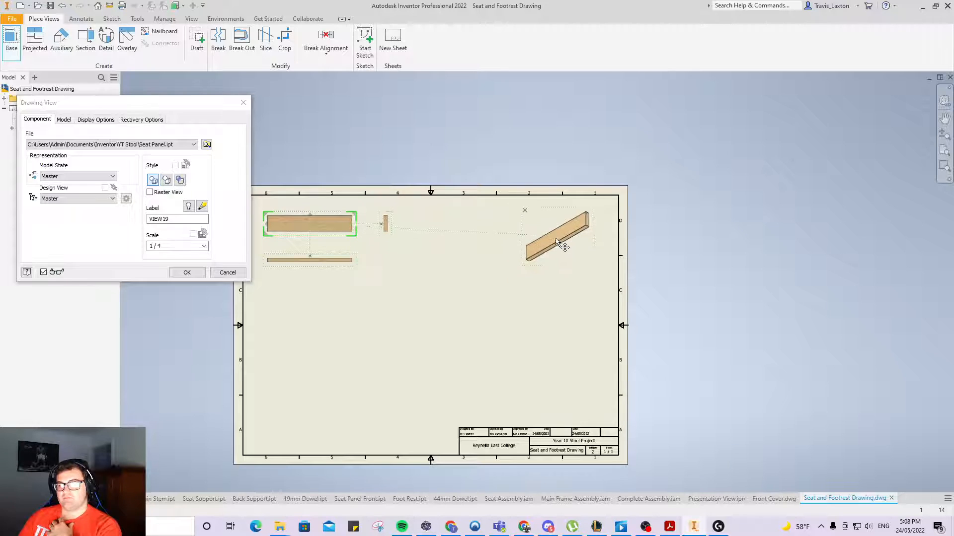
click(187, 273)
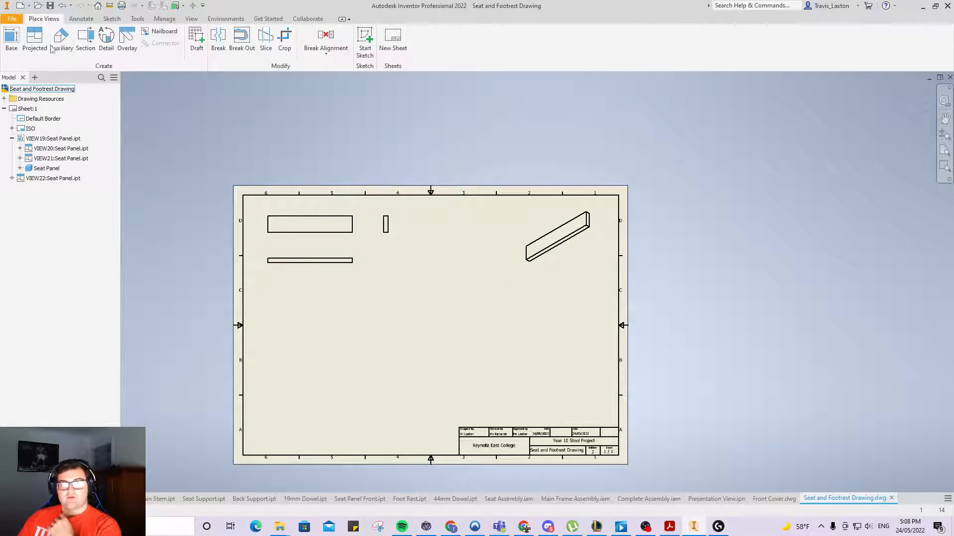
Place a base view of the Seat Panel Front part below the Seat Panel views, showing its right face at scale 1/4.
click(11, 42)
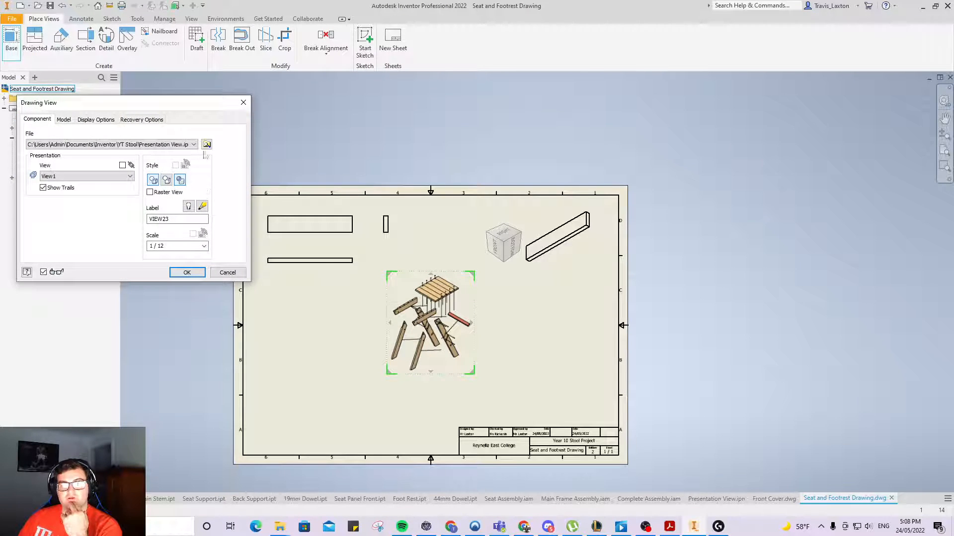
click(206, 144)
scroll(340, 347, down, 2)
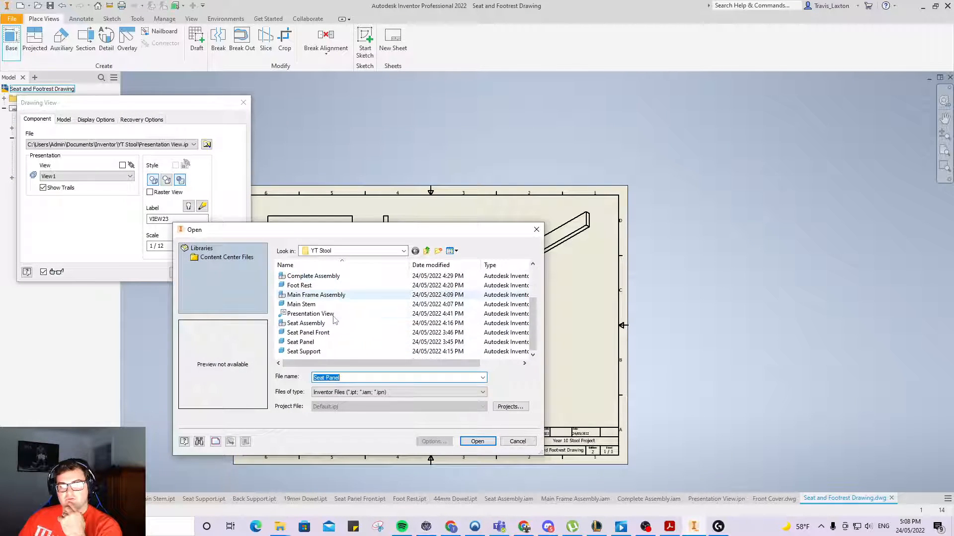
double_click(318, 333)
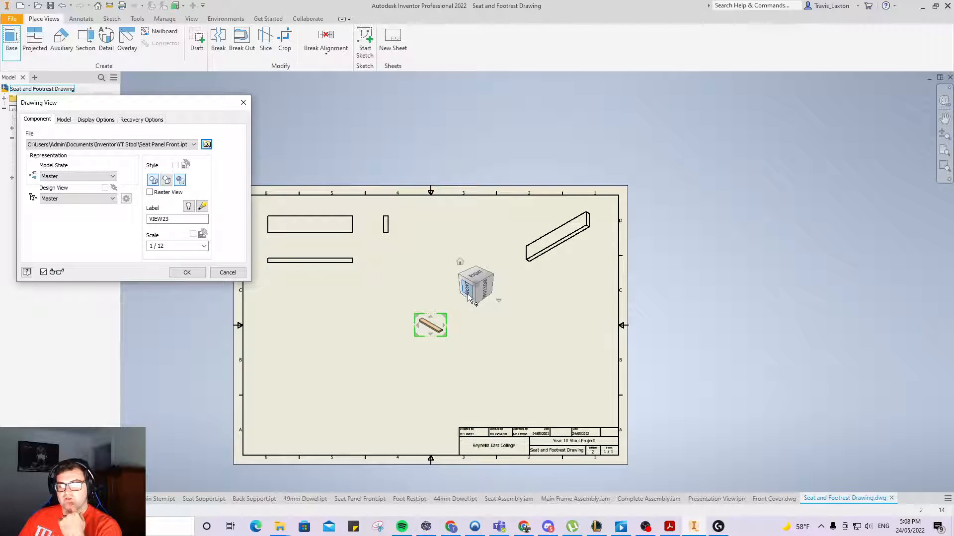
click(468, 293)
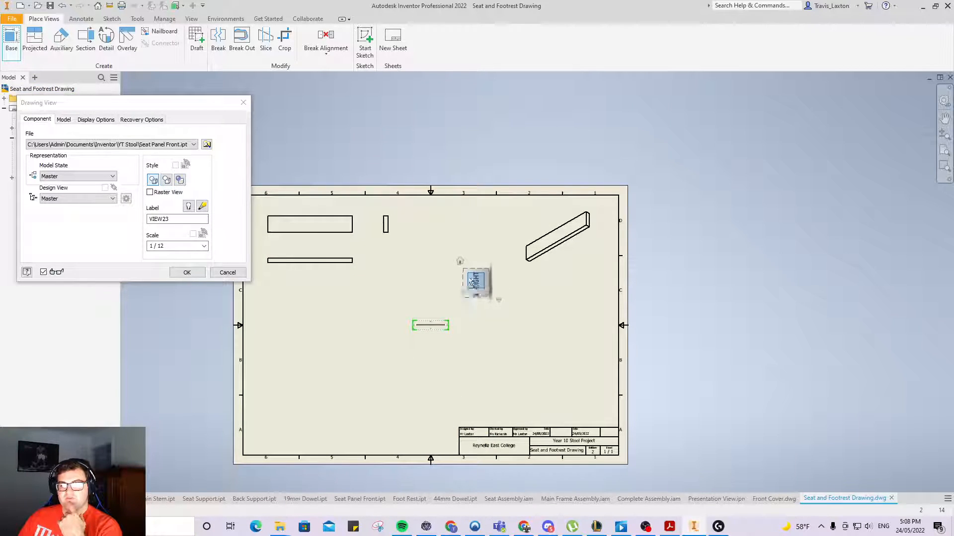
drag(433, 329, 301, 304)
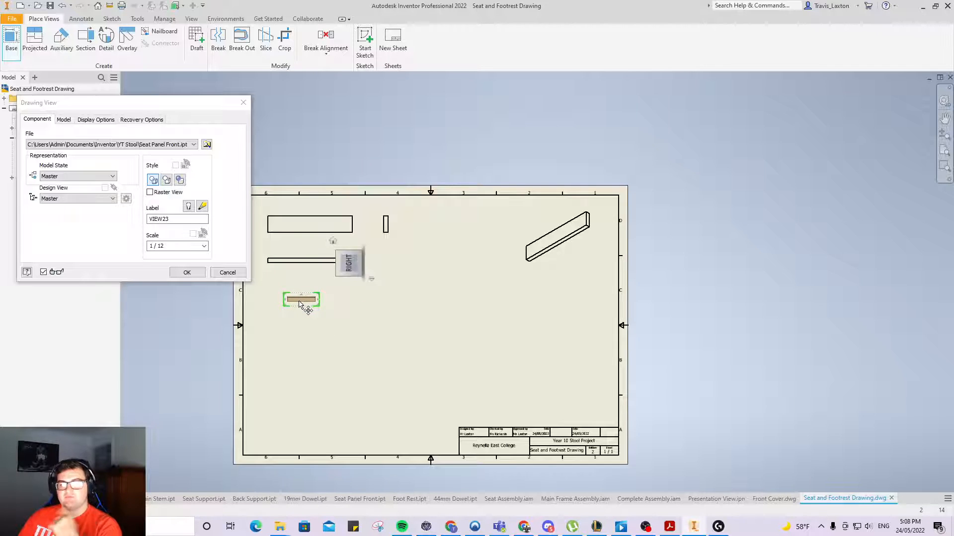
double_click(175, 247)
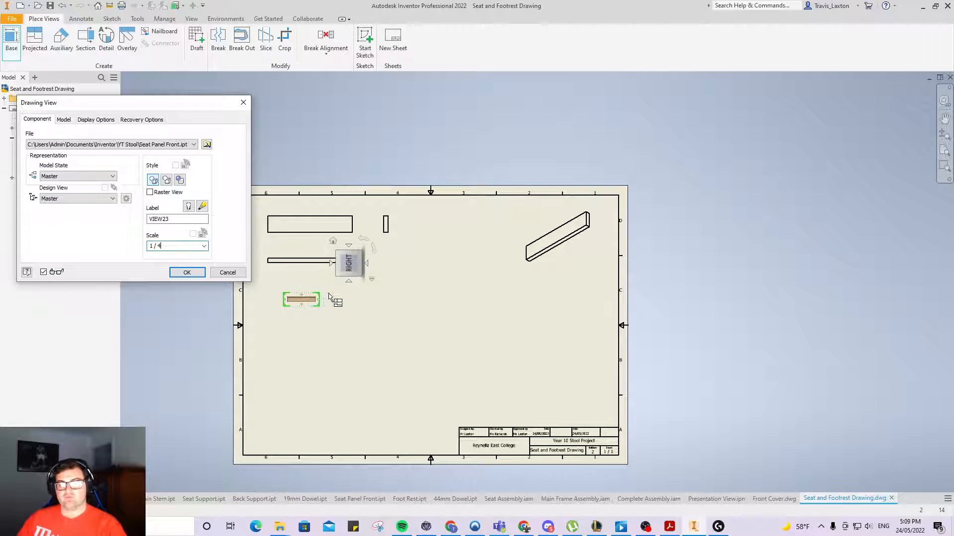
drag(307, 302, 318, 303)
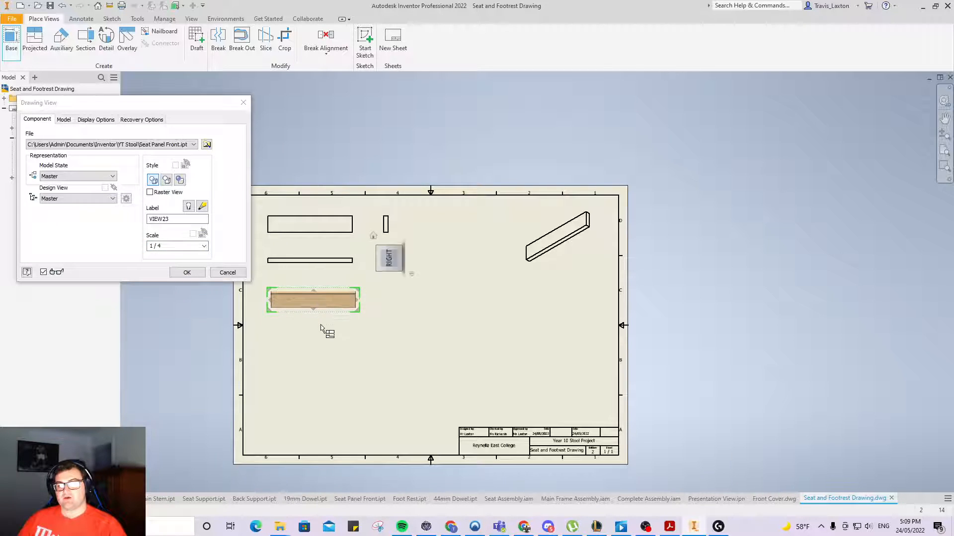
Project the Seat Panel Front below and beside its base view, plus an isometric view under the Seat Panel isometric.
click(390, 303)
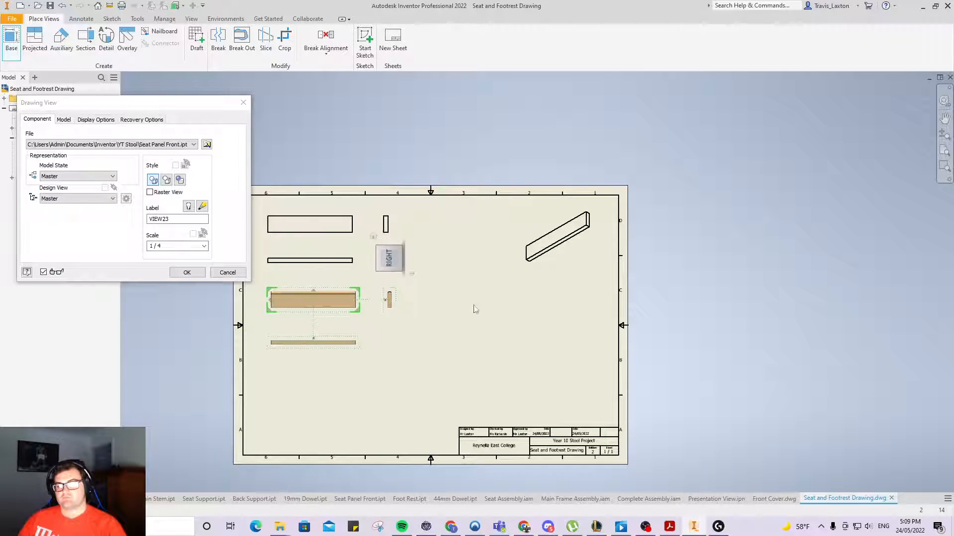
click(495, 327)
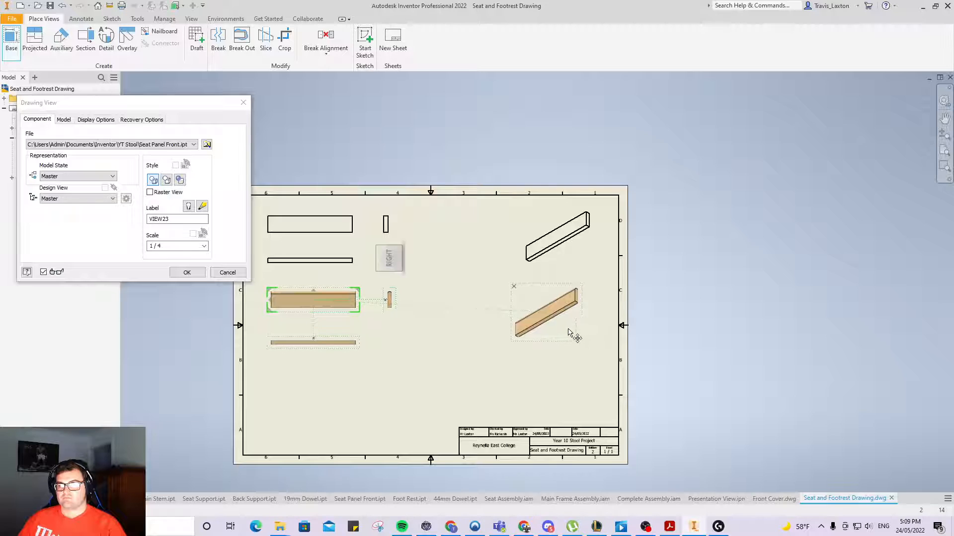
click(187, 272)
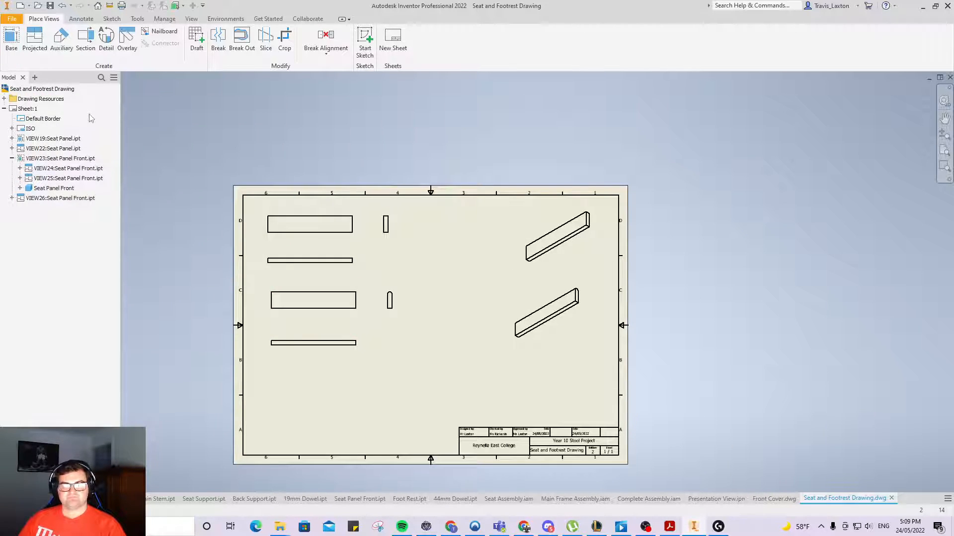
click(11, 38)
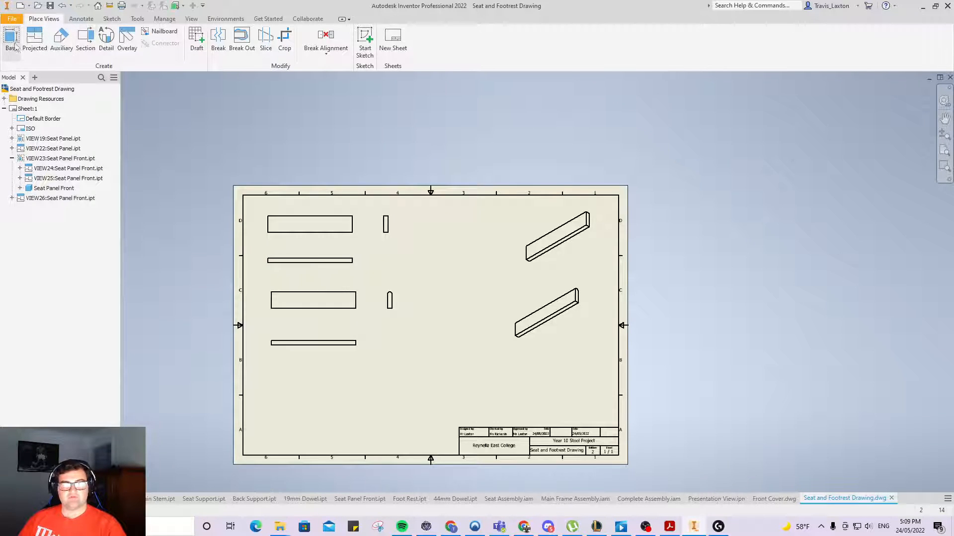
click(206, 145)
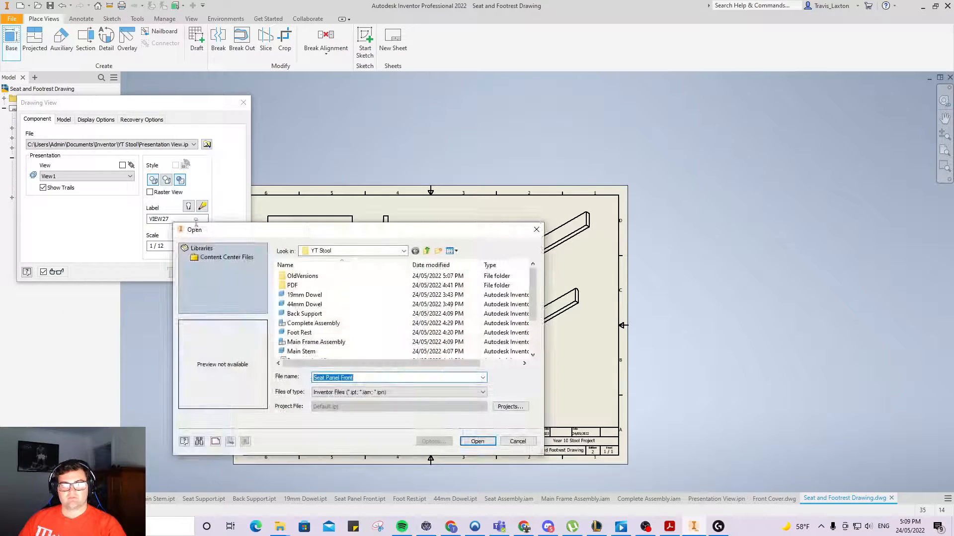
scroll(345, 332, up, 1)
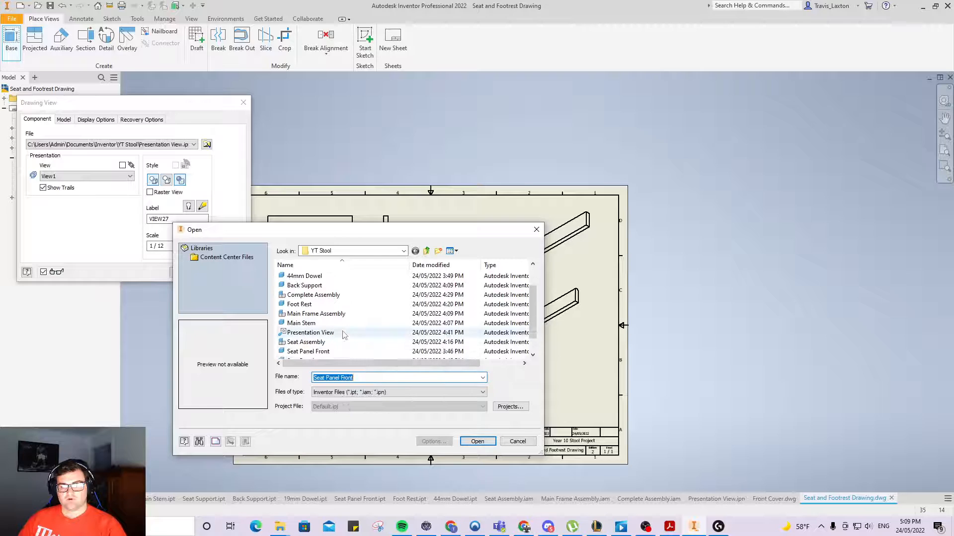
click(299, 304)
click(477, 441)
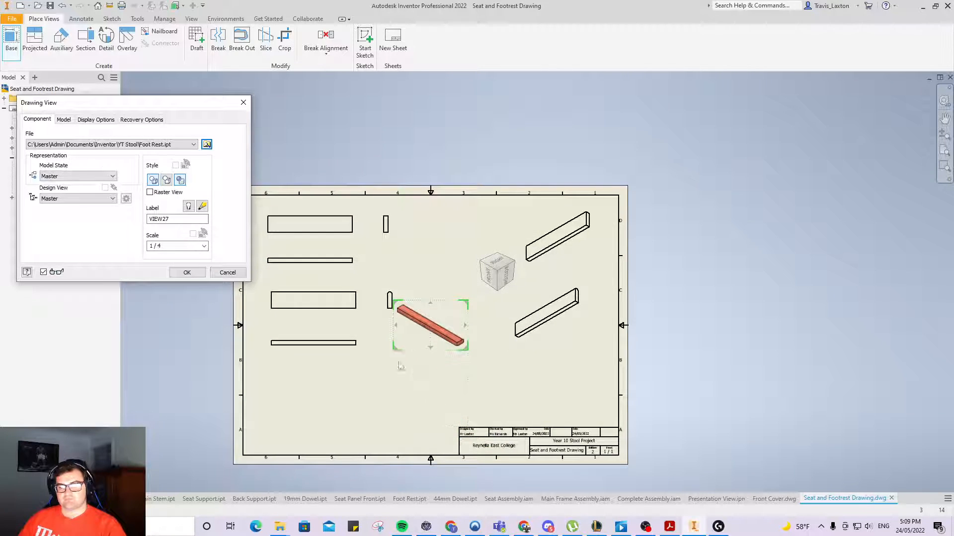
click(489, 281)
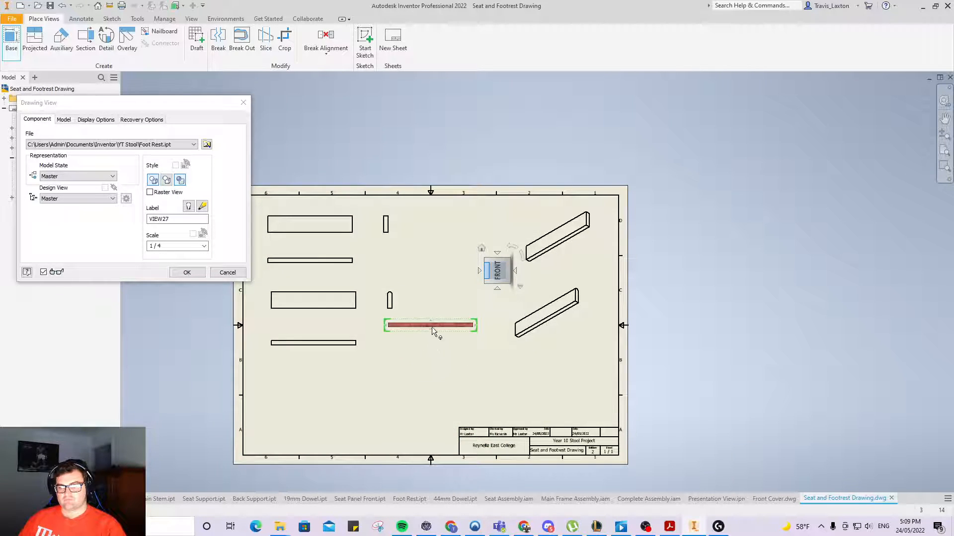
drag(428, 329, 319, 377)
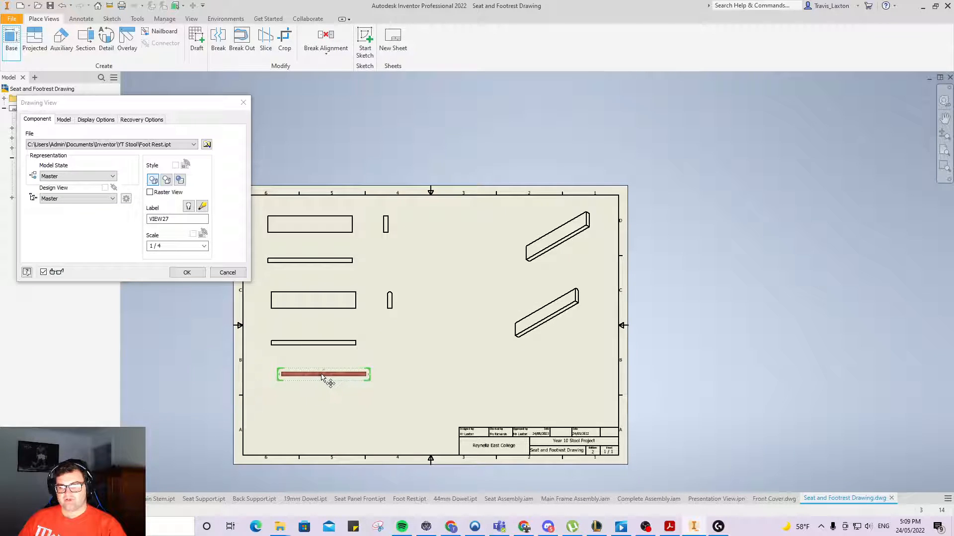
click(227, 273)
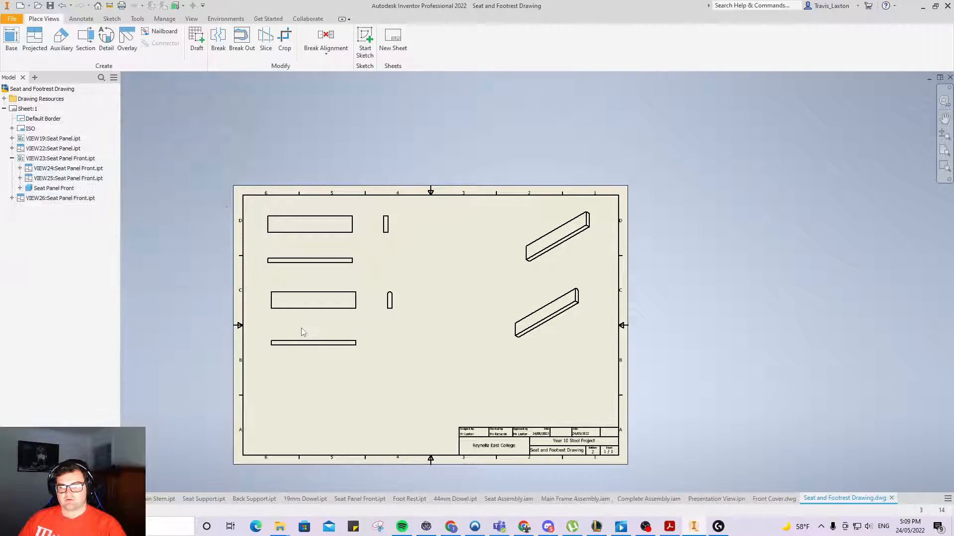
Delete the thin projected views below the Seat Panel Front and Seat Panel base views.
key(Delete)
key(Return)
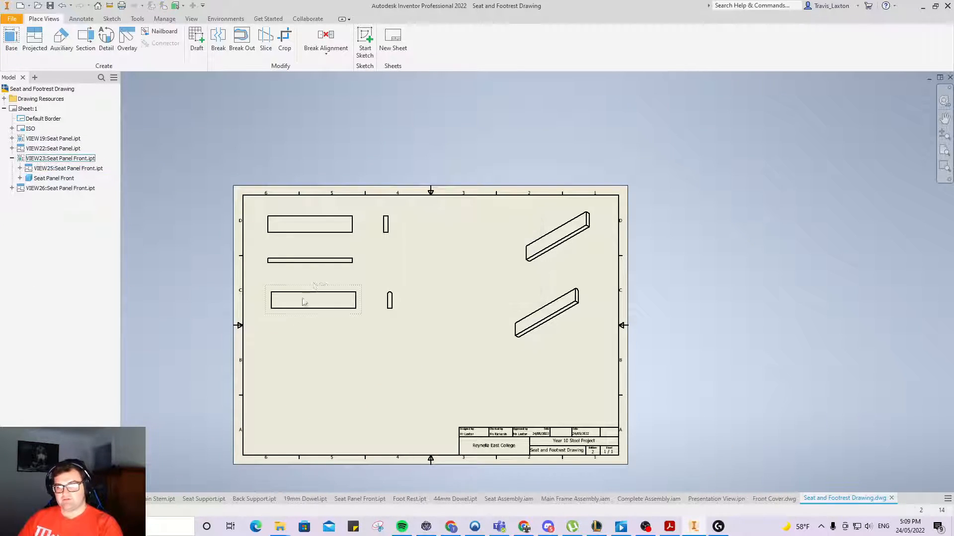
key(Delete)
key(Return)
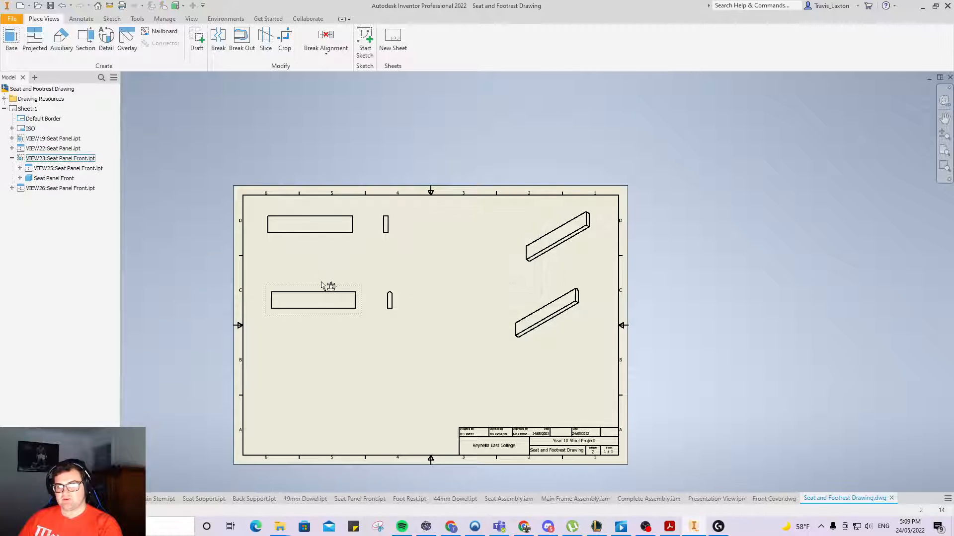
Move the Seat Panel Front views up into line beneath the Seat Panel views, and stack the two isometric views in the sheet's upper-right area.
drag(324, 305, 314, 260)
click(389, 270)
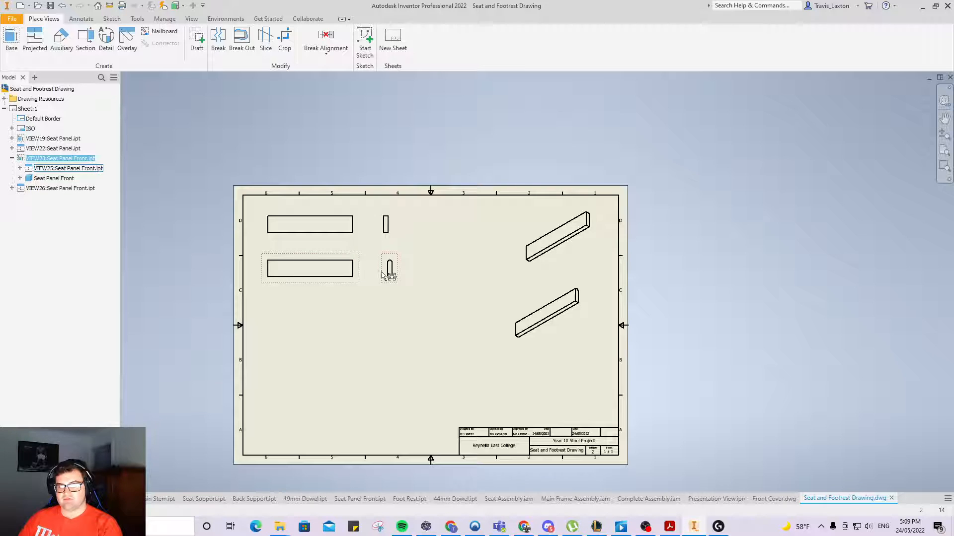
drag(526, 258, 527, 248)
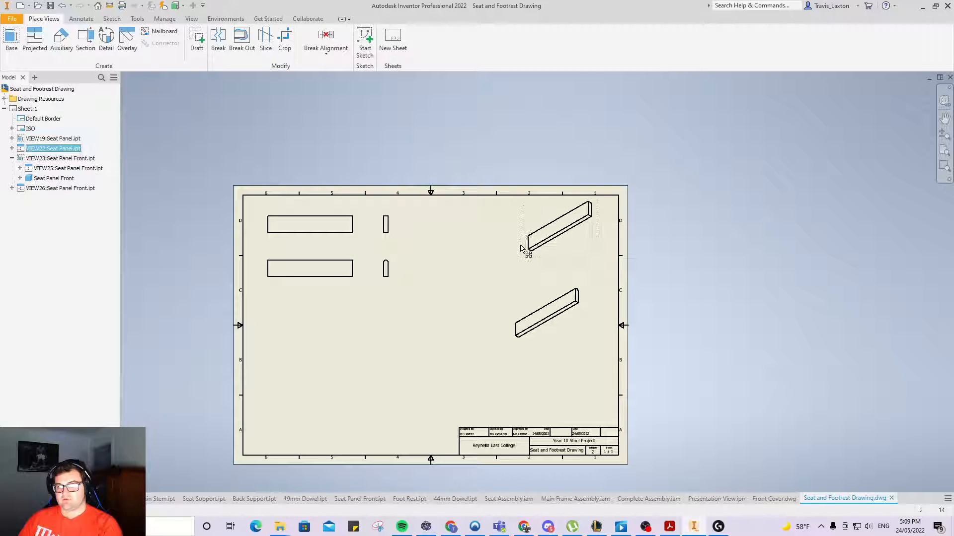
drag(528, 313, 540, 286)
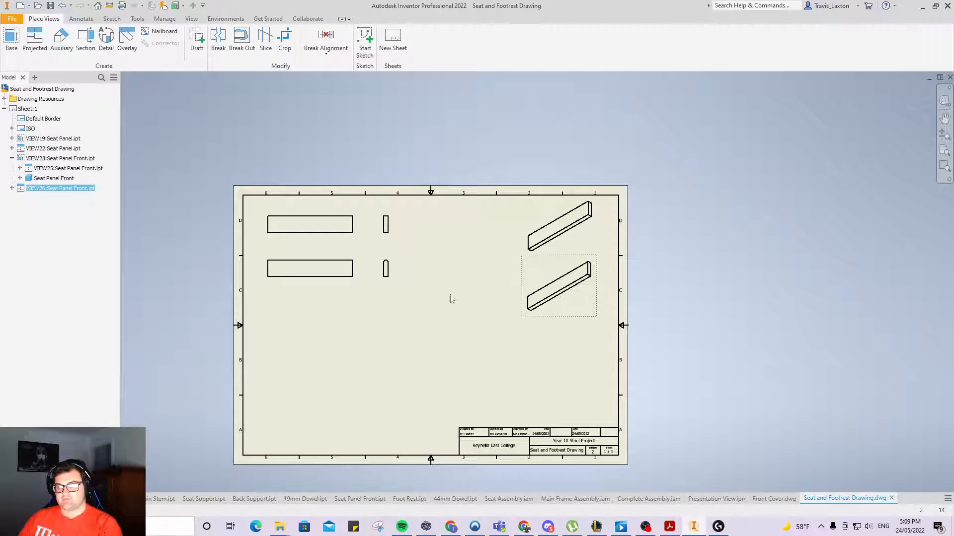
Lower the Seat Panel Front orthographic views on the sheet and raise its isometric view closer to the Seat Panel isometric.
drag(318, 294, 315, 310)
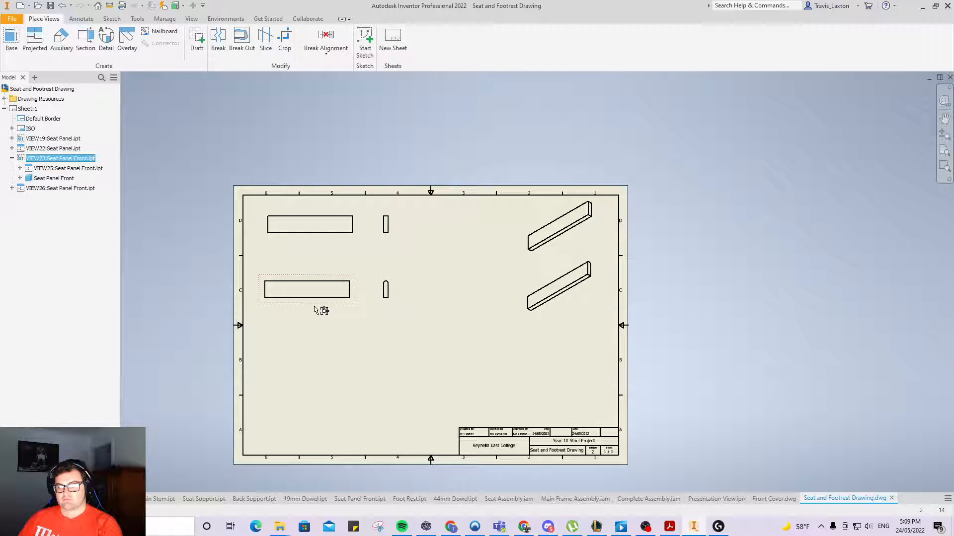
drag(519, 301, 521, 293)
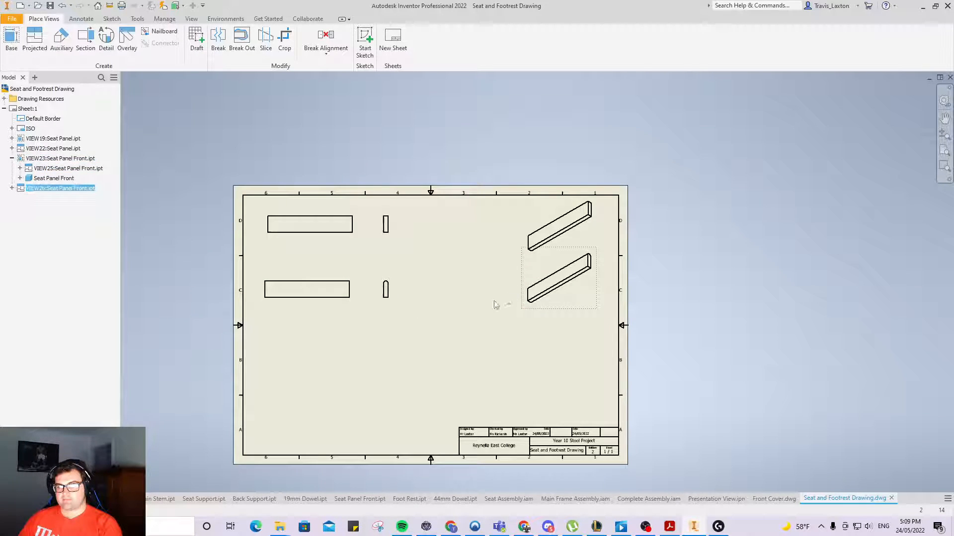
click(485, 321)
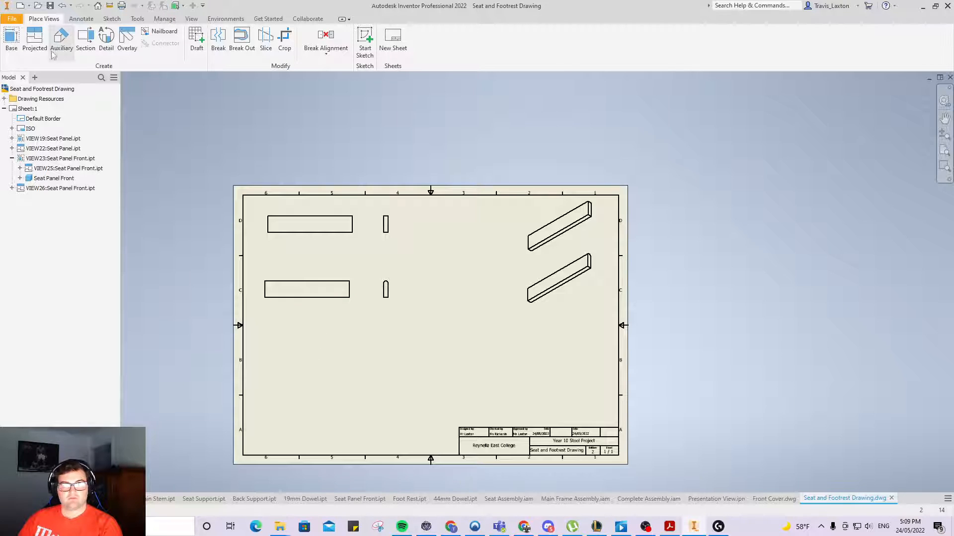
Place a base view of the Foot Rest part beneath the Seat Panel Front views, showing its right face horizontally at scale 1/4.
click(11, 39)
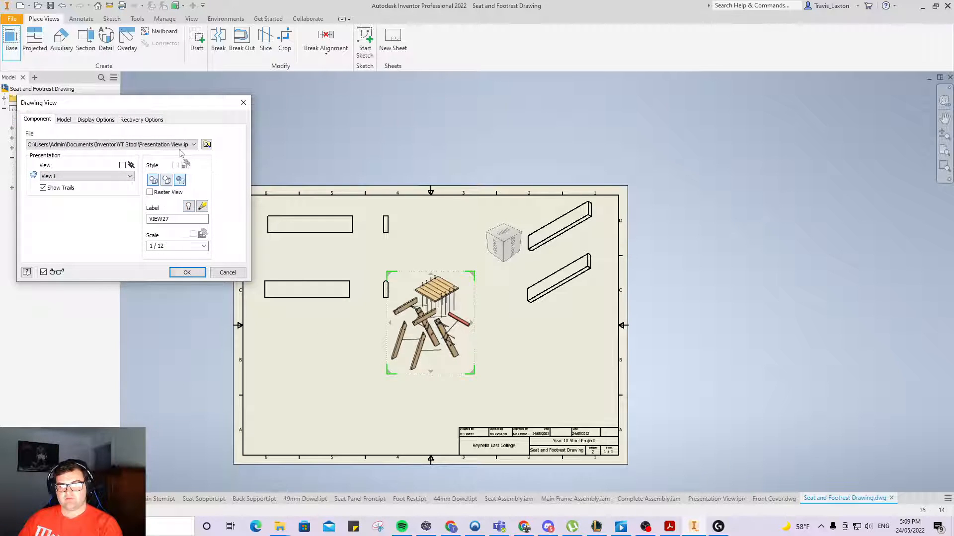
click(206, 144)
click(318, 333)
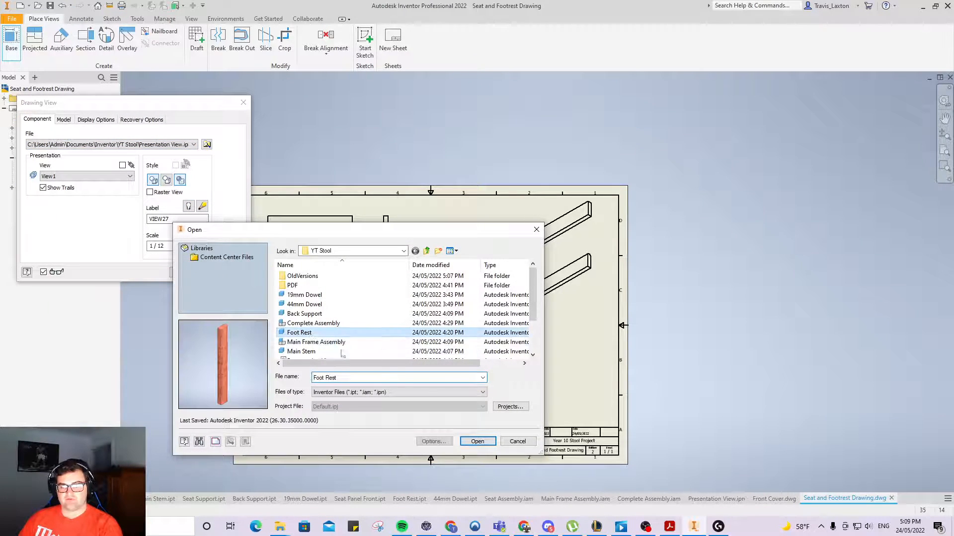
click(477, 441)
click(495, 286)
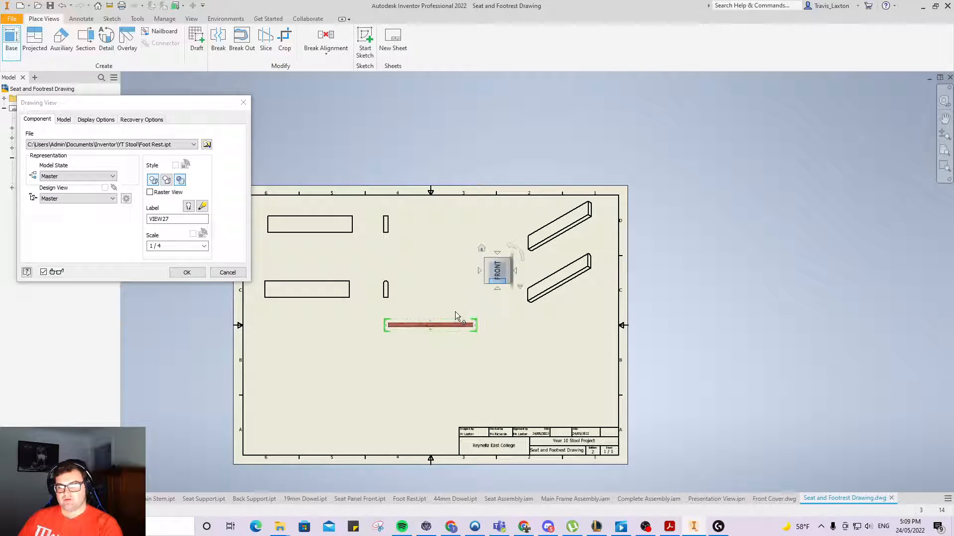
drag(455, 311, 347, 330)
click(391, 326)
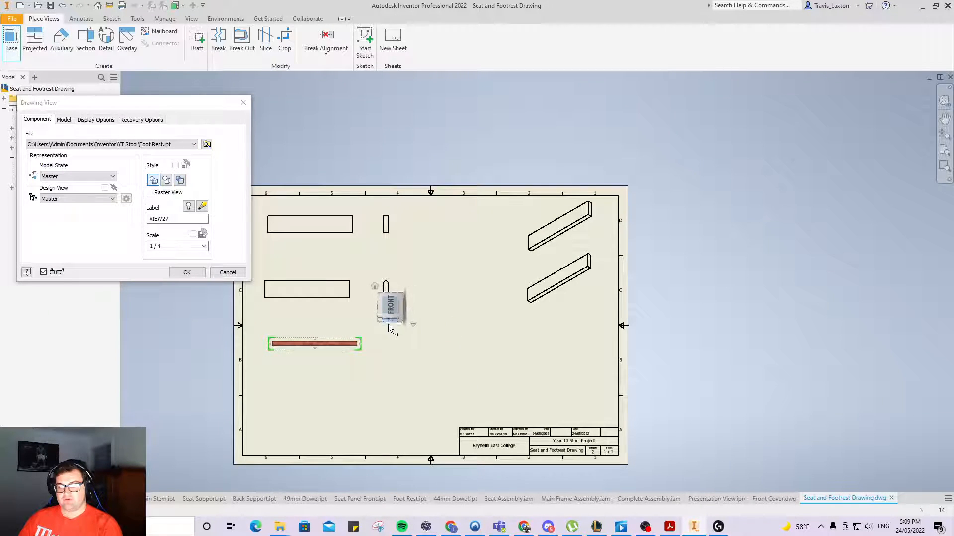
click(391, 327)
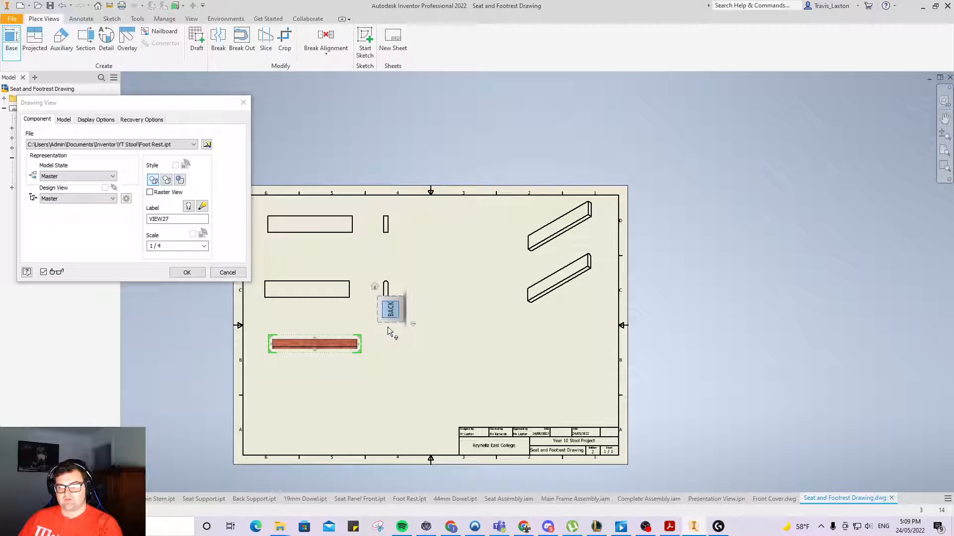
click(390, 326)
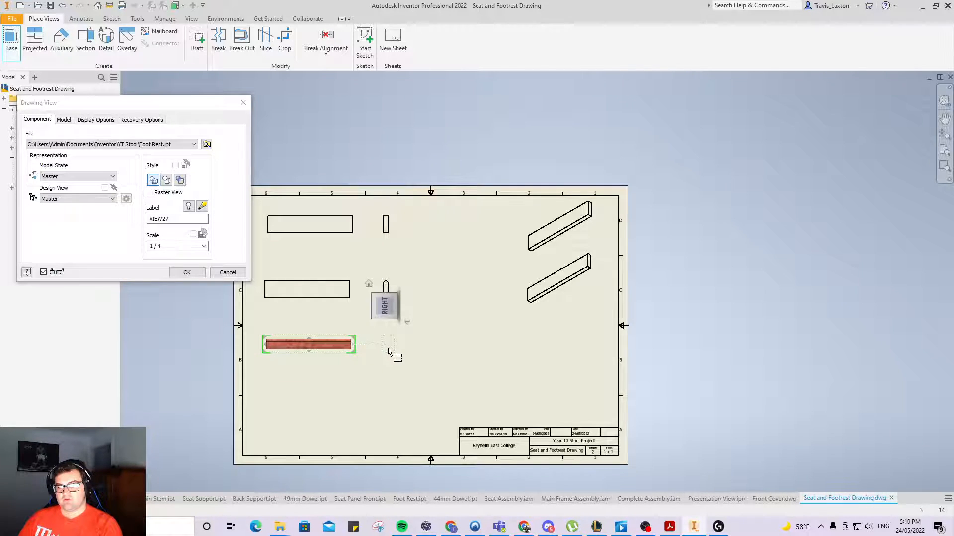
Project an end view beside the Foot Rest base view, plus two isometric views beneath the Seat Panel Front isometric.
click(389, 352)
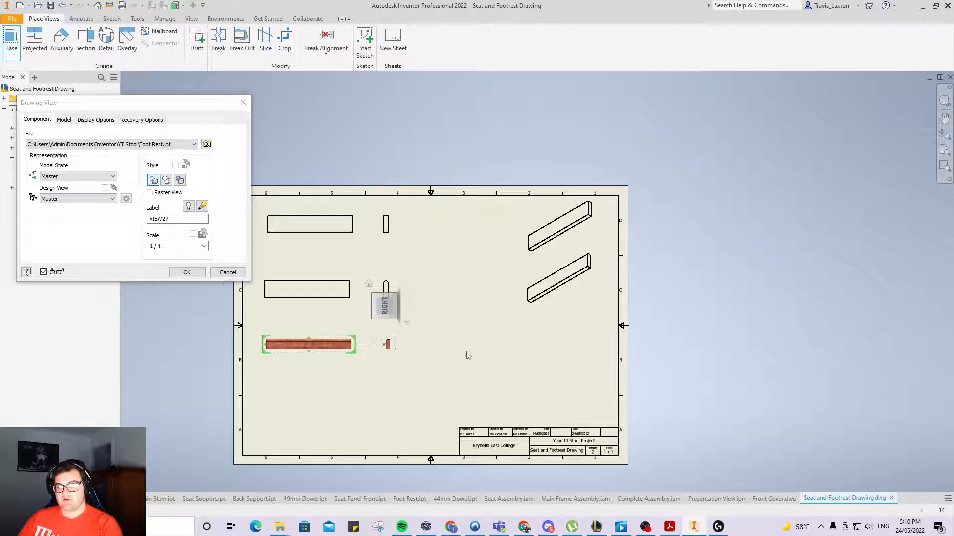
click(555, 337)
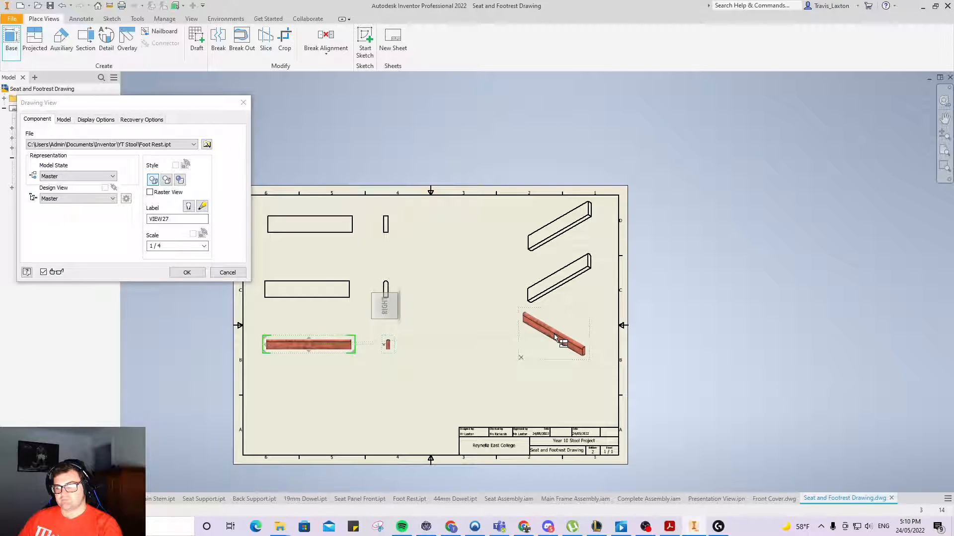
click(559, 366)
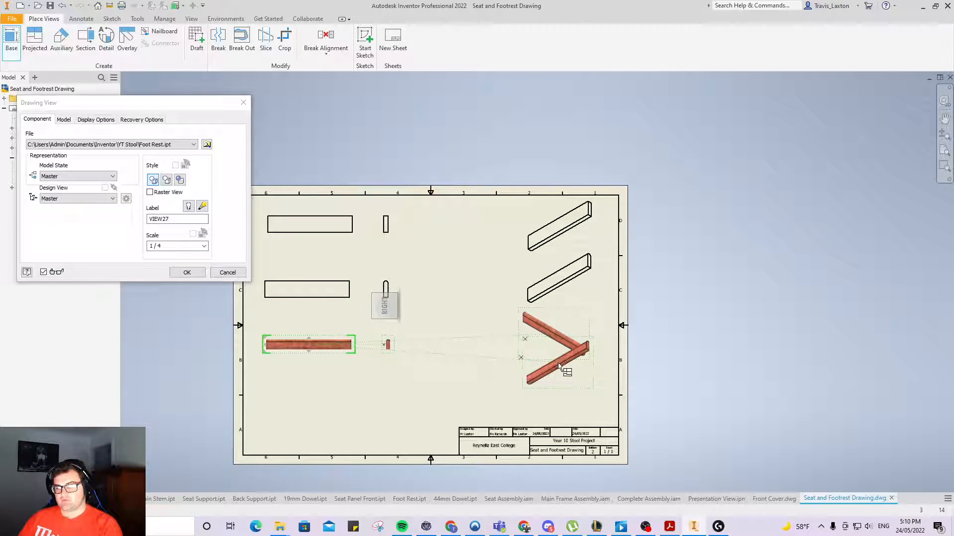
click(185, 275)
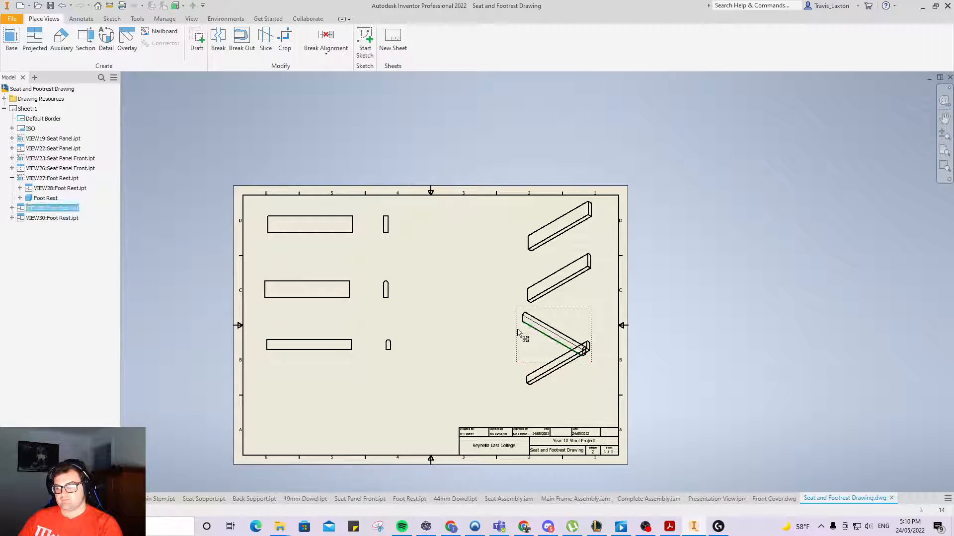
Delete the downward-sloping Foot Rest isometric and move the remaining one up beneath the Seat Panel Front isometric.
key(Delete)
click(466, 290)
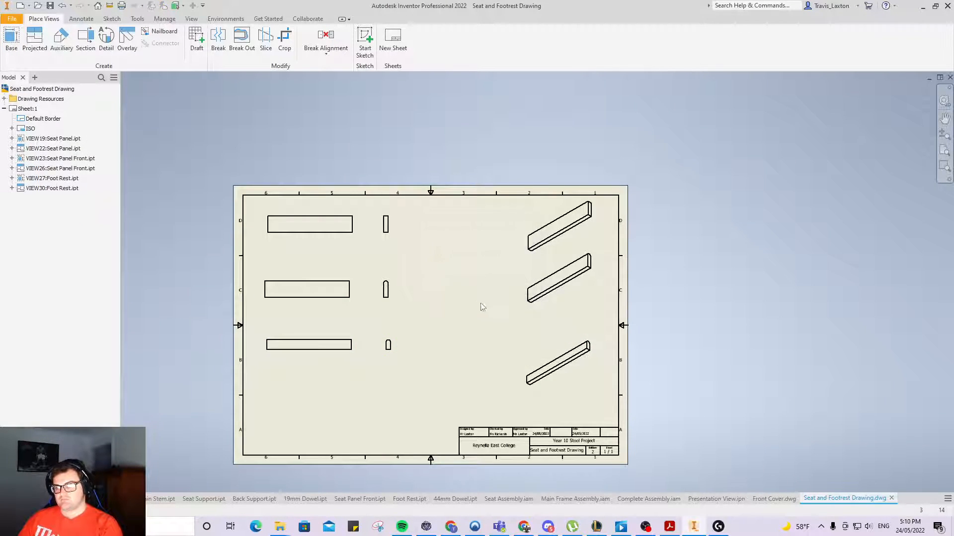
drag(519, 375, 521, 345)
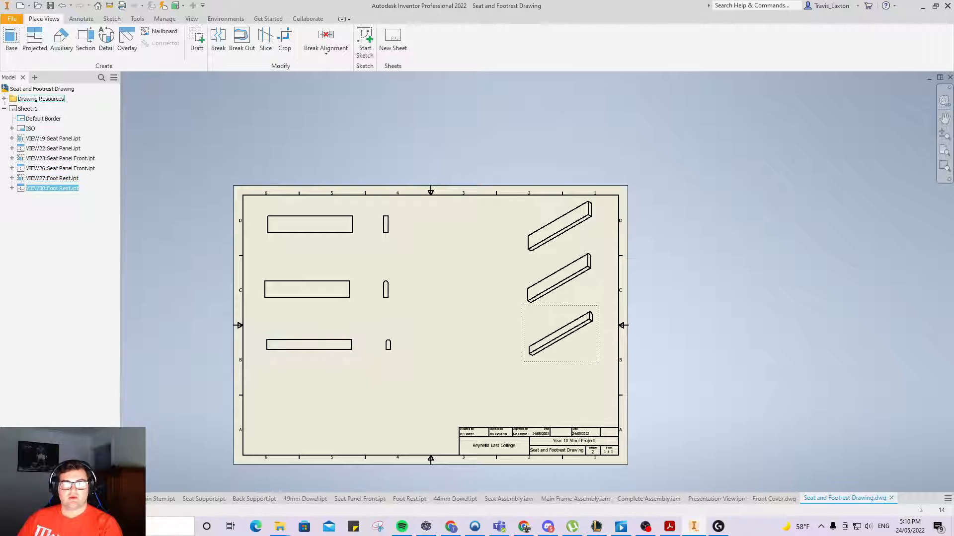
Place a base view of the 44mm Dowel part beneath the Foot Rest views, showing its front face horizontally at scale 2:1.
click(12, 40)
click(207, 144)
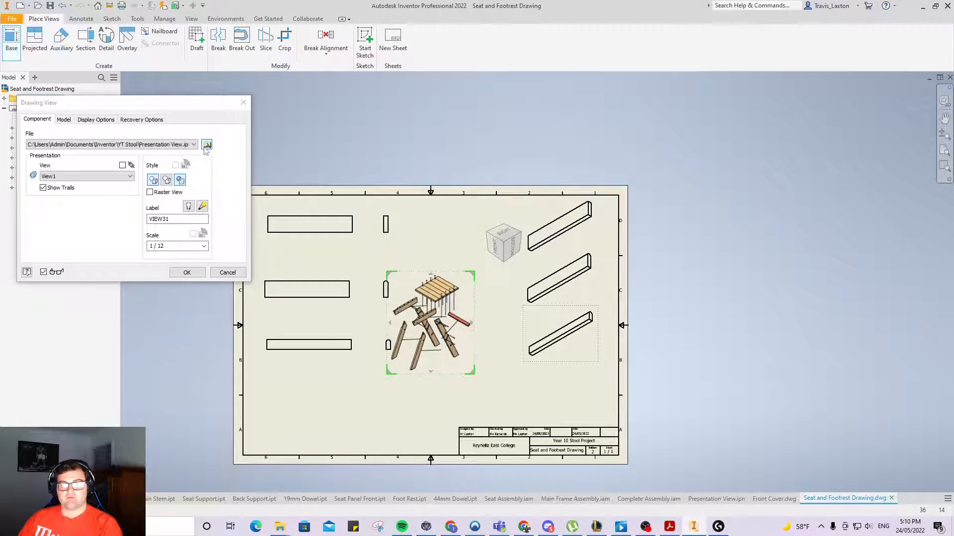
scroll(318, 322, down, 2)
scroll(318, 323, up, 2)
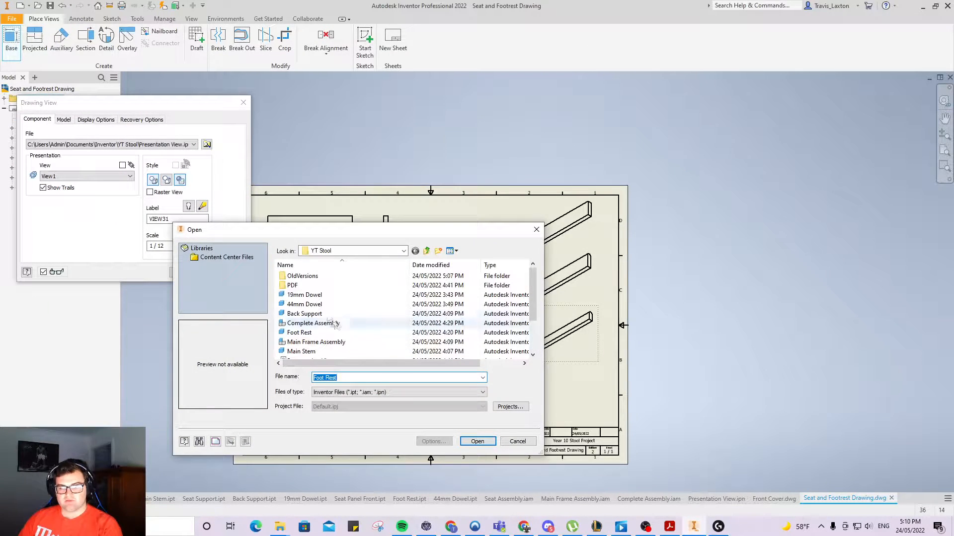
click(304, 305)
click(477, 442)
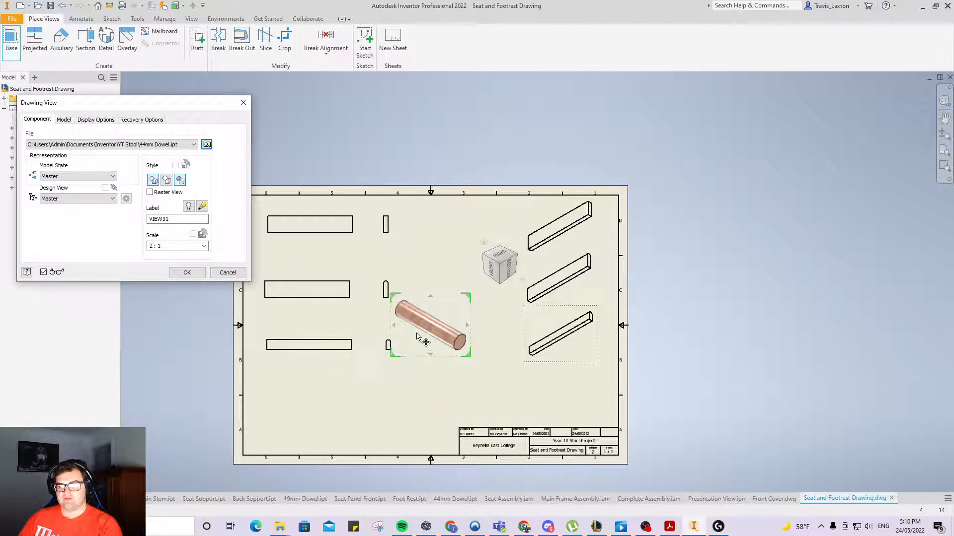
click(315, 413)
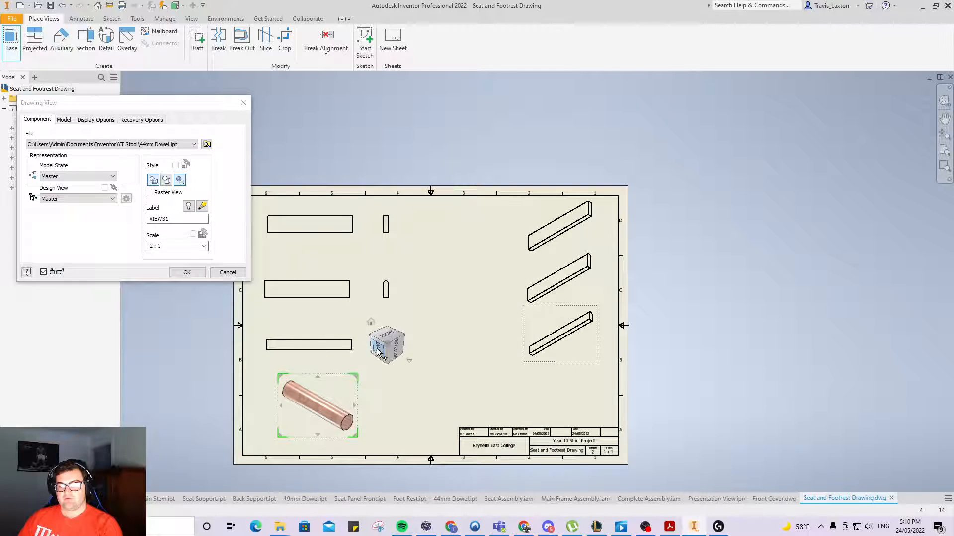
drag(315, 407, 302, 420)
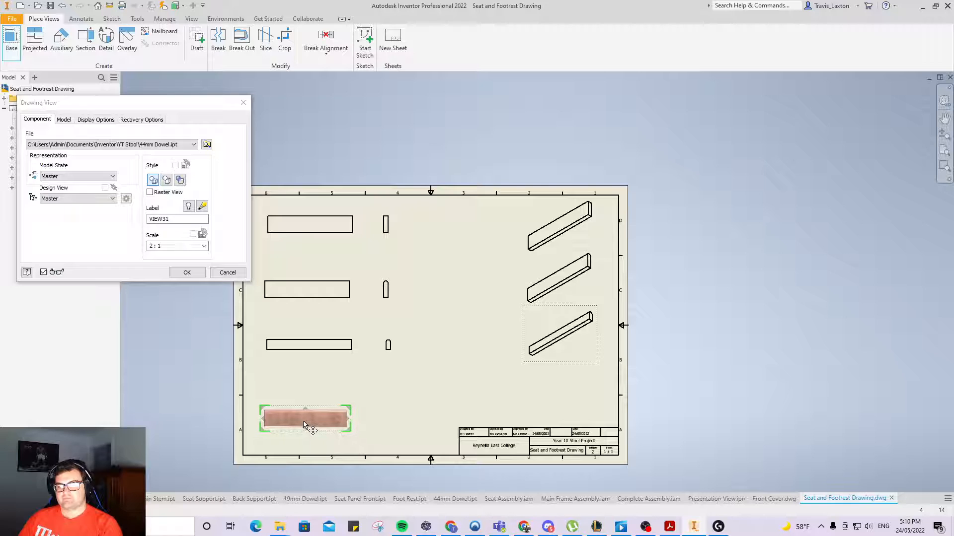
Project the 44mm Dowel's circular end view and an isometric view, and move the isometric clear above the title block.
click(395, 428)
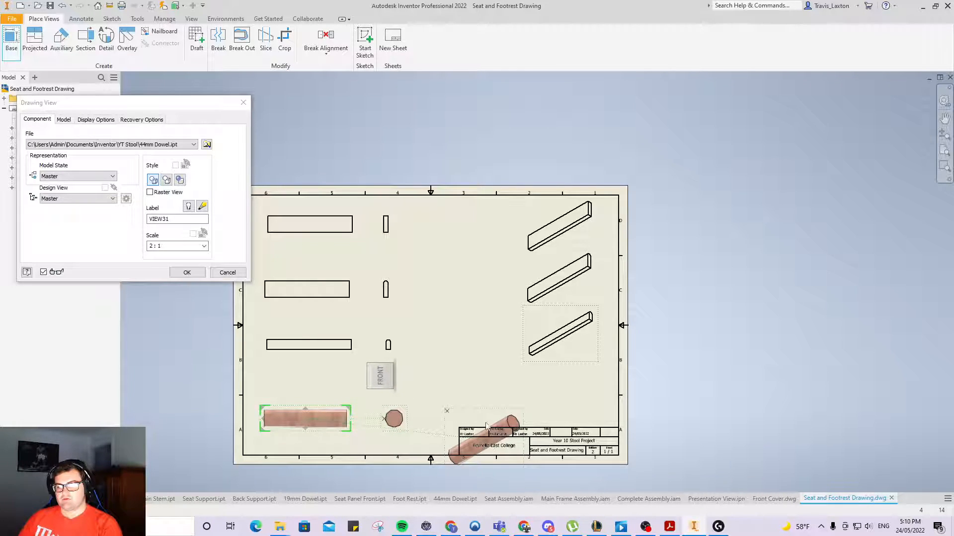
click(480, 412)
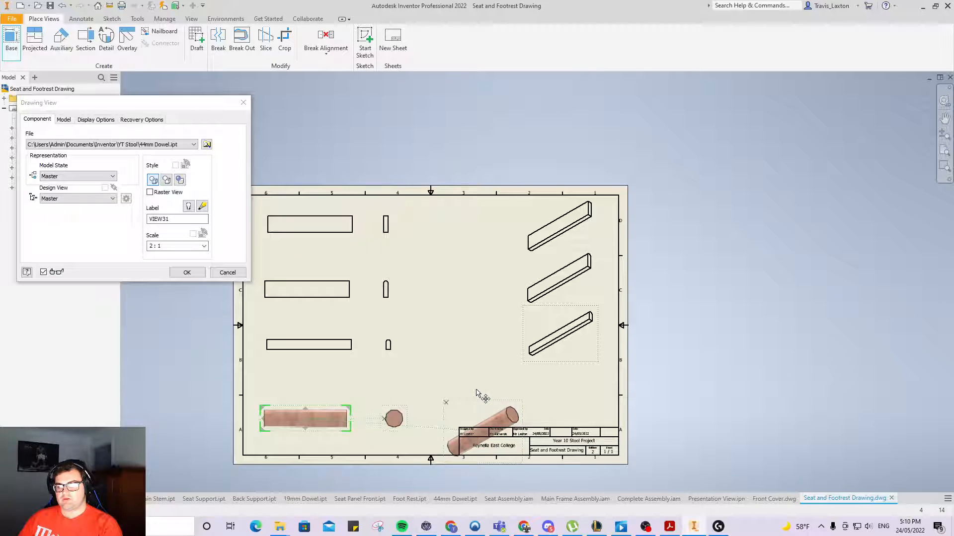
click(187, 272)
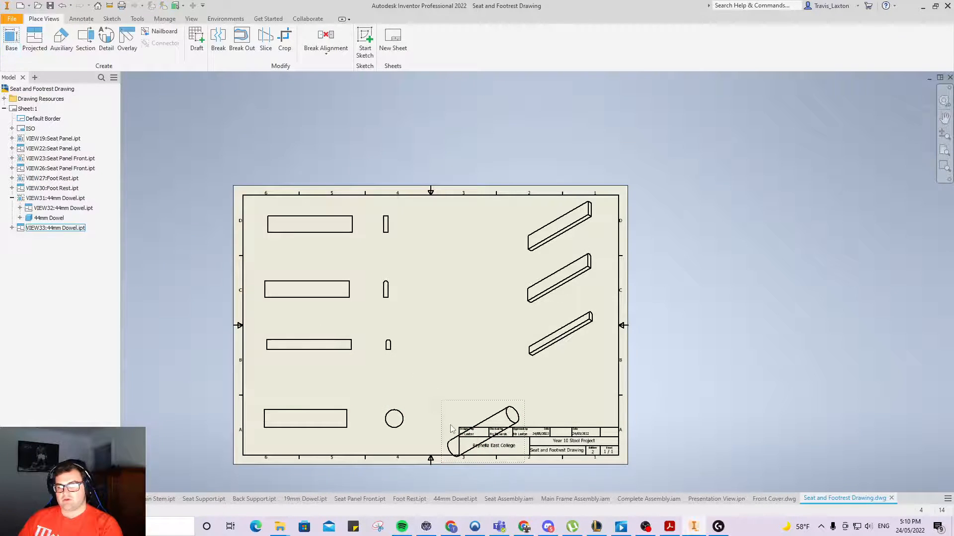
drag(472, 396, 452, 390)
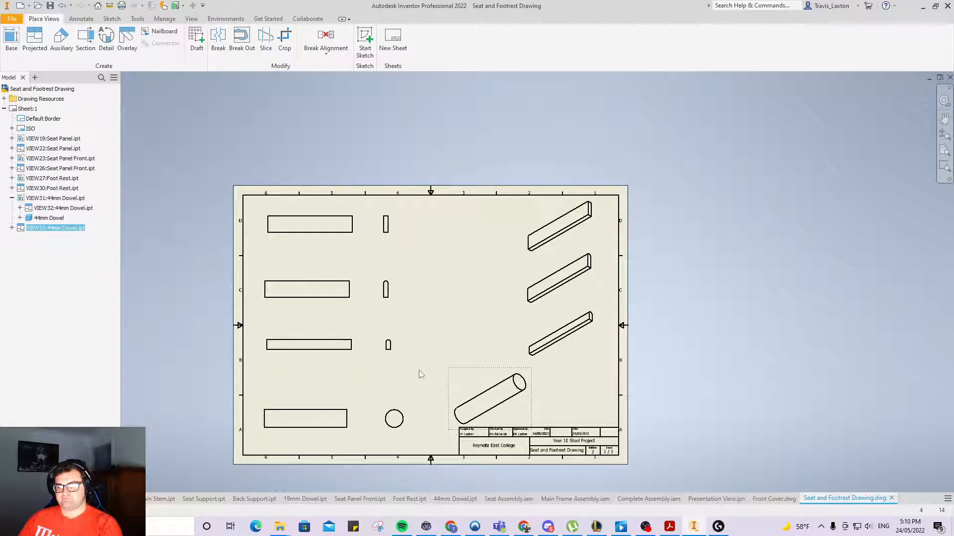
Set the isometric views of the 44mm Dowel and the Foot Rest to the shaded style.
double_click(451, 374)
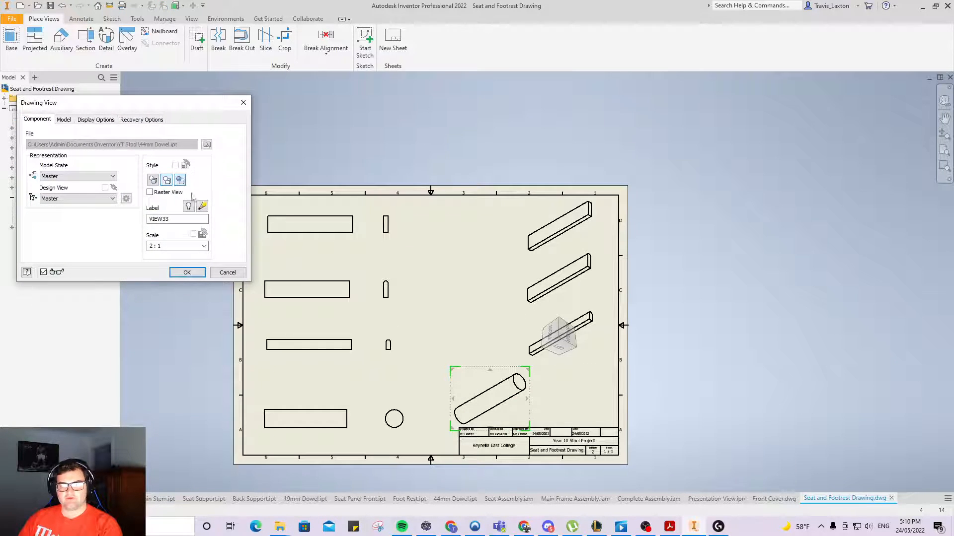
click(193, 272)
double_click(526, 357)
click(180, 180)
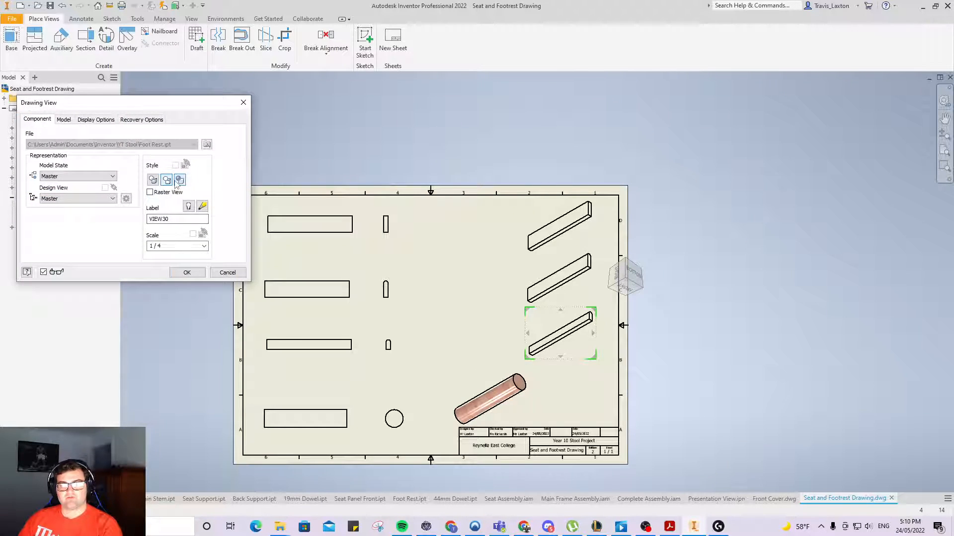
click(187, 273)
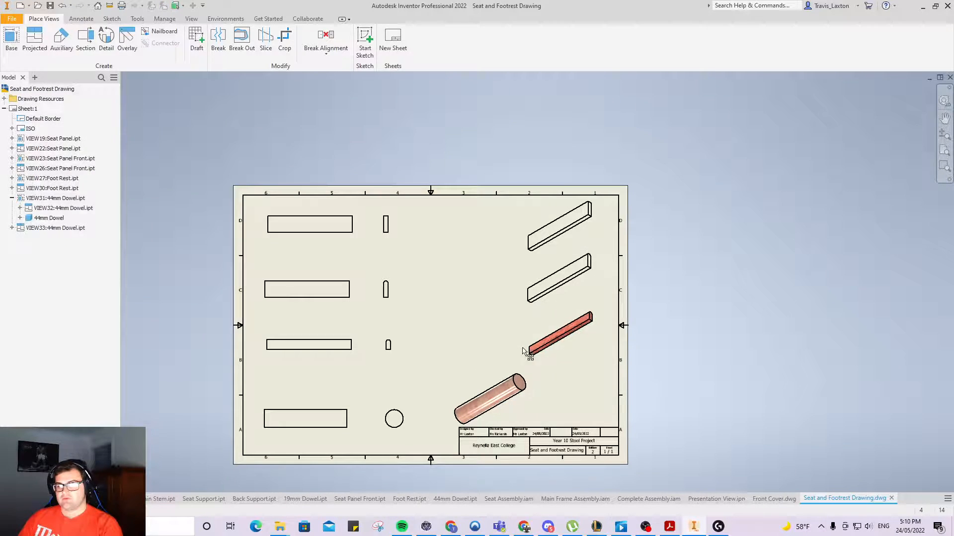
Set the isometric views of the Seat Panel Front and the Seat Panel to the shaded style.
double_click(526, 307)
click(179, 179)
click(187, 272)
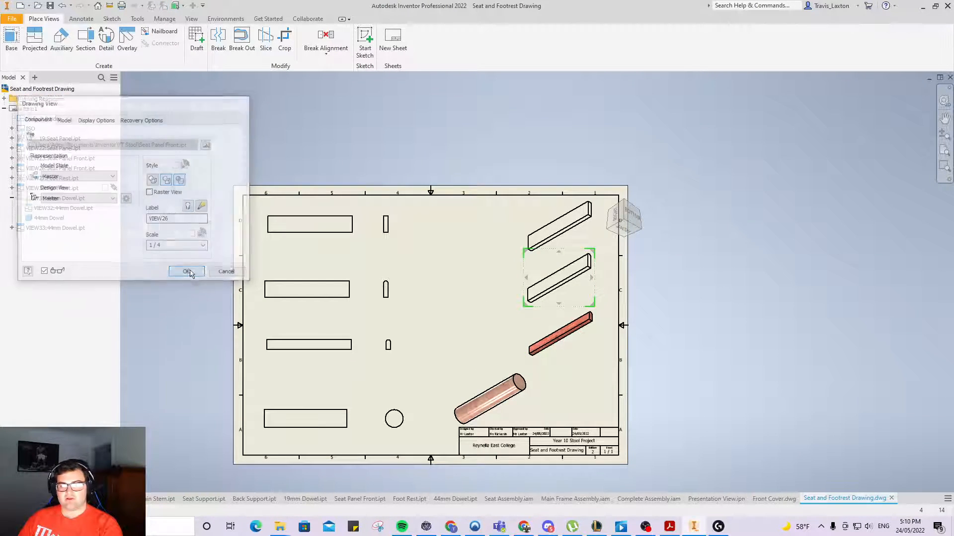
double_click(531, 250)
click(187, 273)
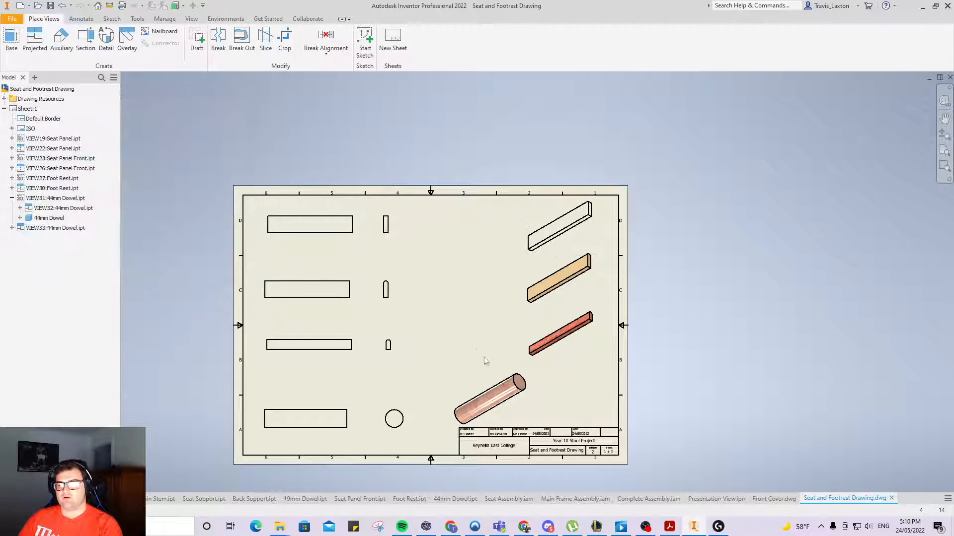
double_click(530, 254)
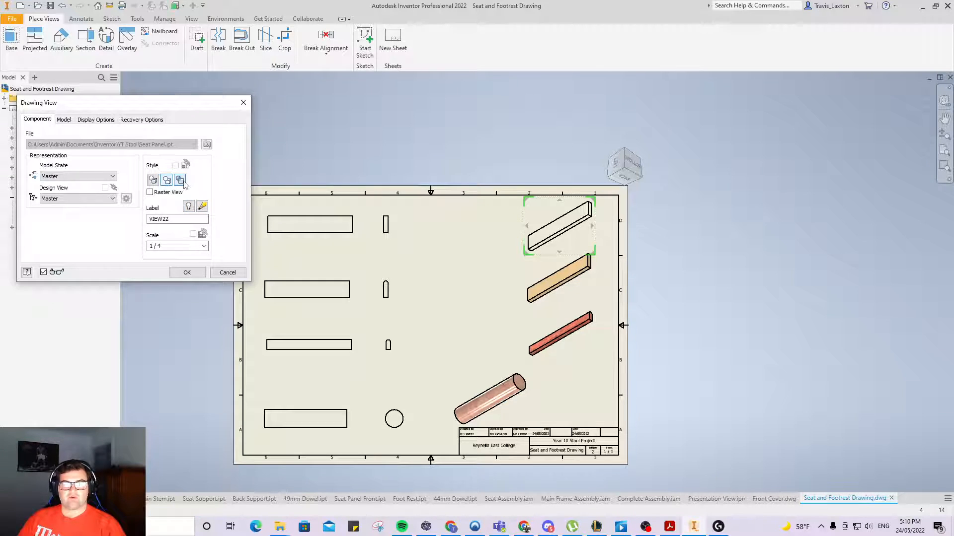
click(187, 272)
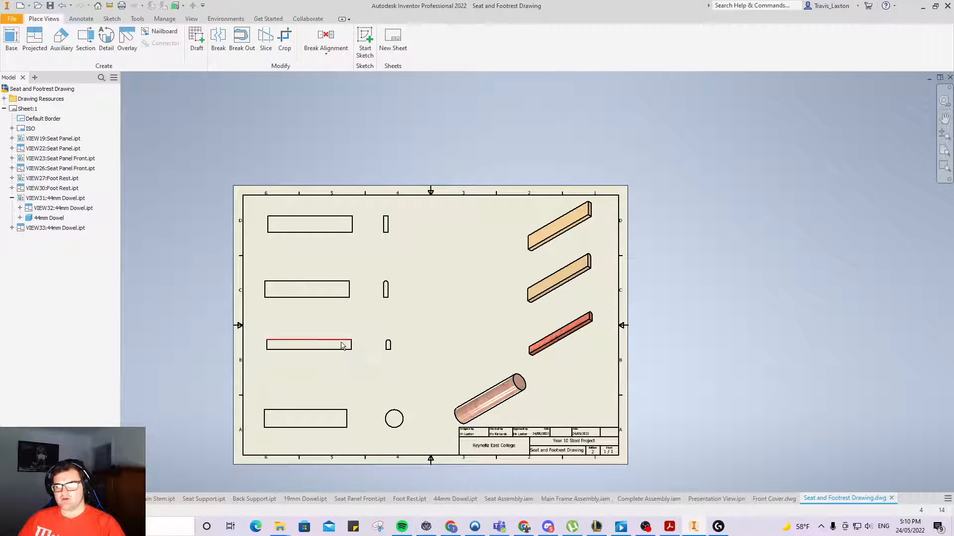
Dimension the Seat Panel's overall length above its base view.
click(81, 18)
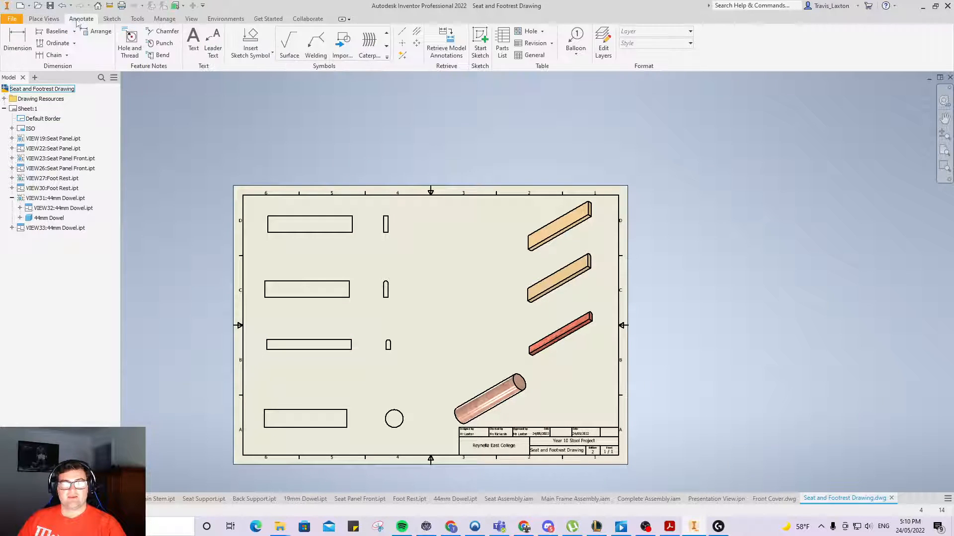
click(17, 42)
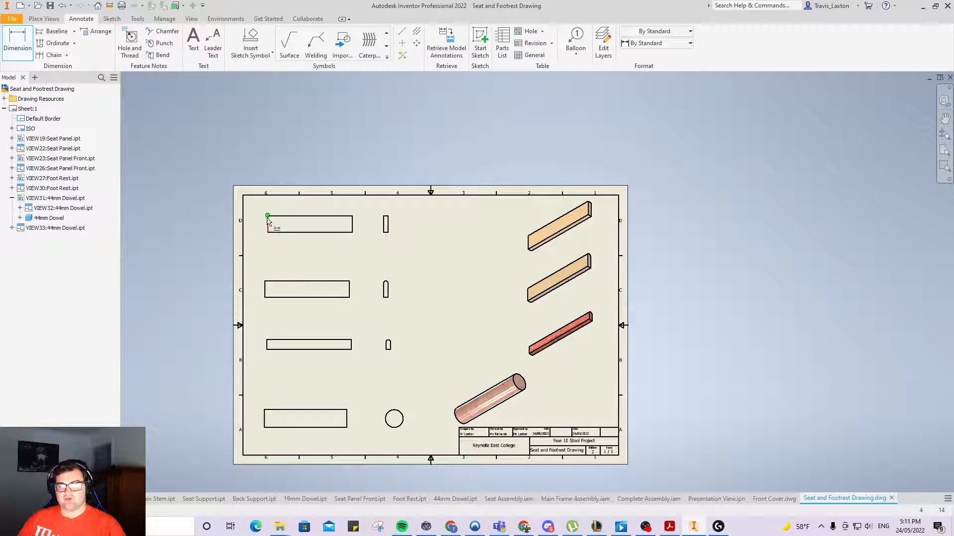
click(330, 217)
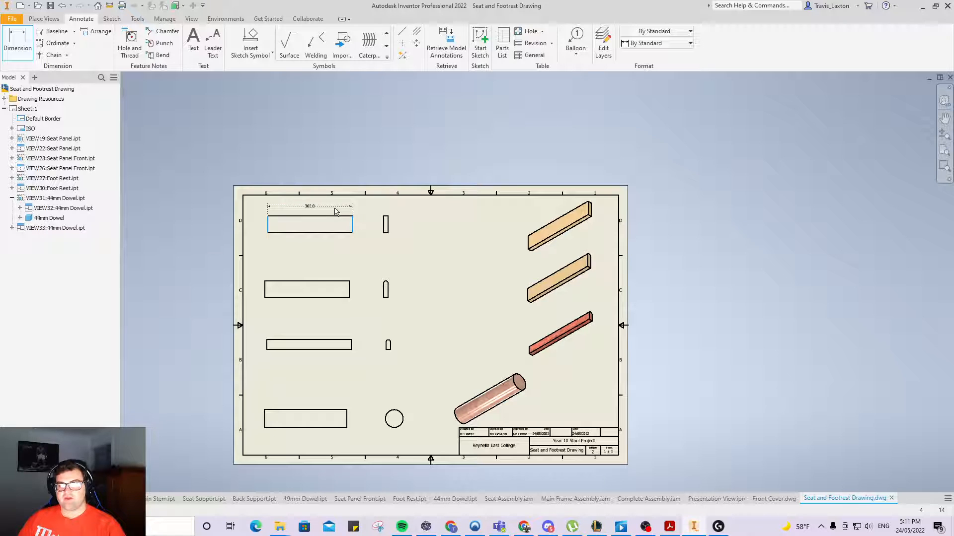
click(334, 209)
click(348, 253)
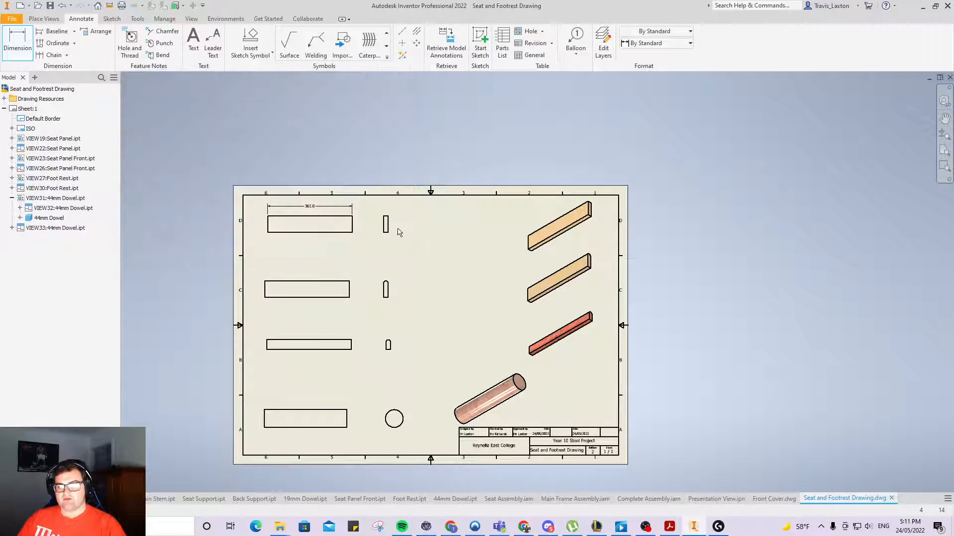
Dimension the Seat Panel's height beside its end view and its thickness below that view.
click(390, 238)
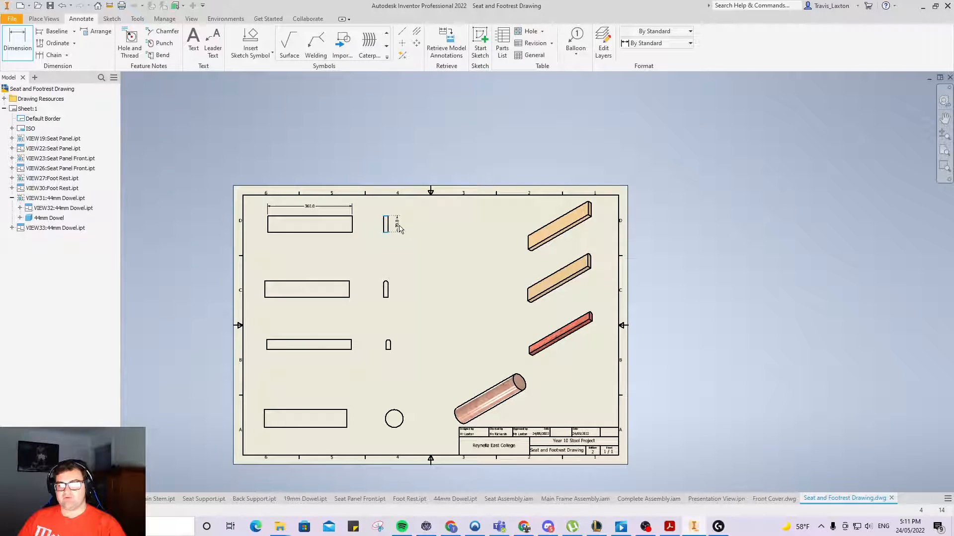
click(398, 229)
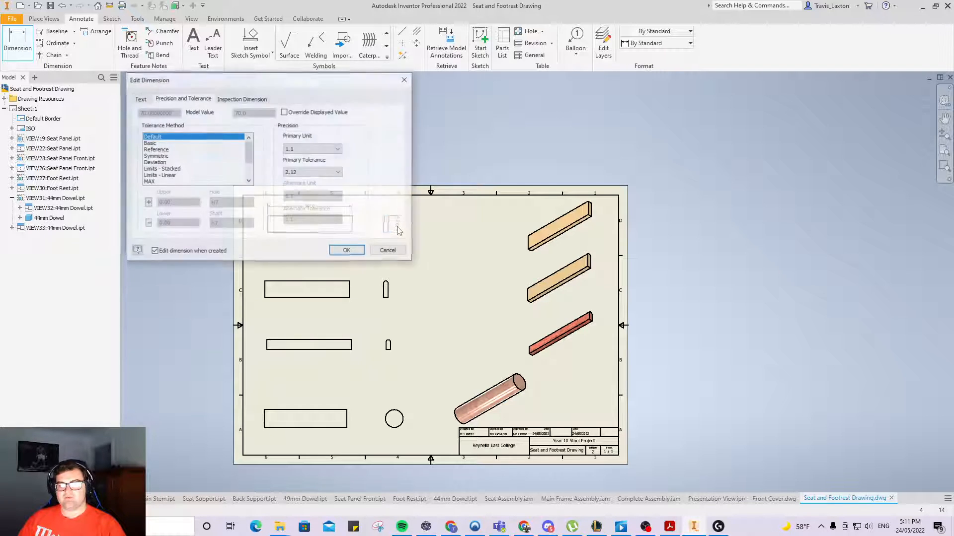
click(348, 252)
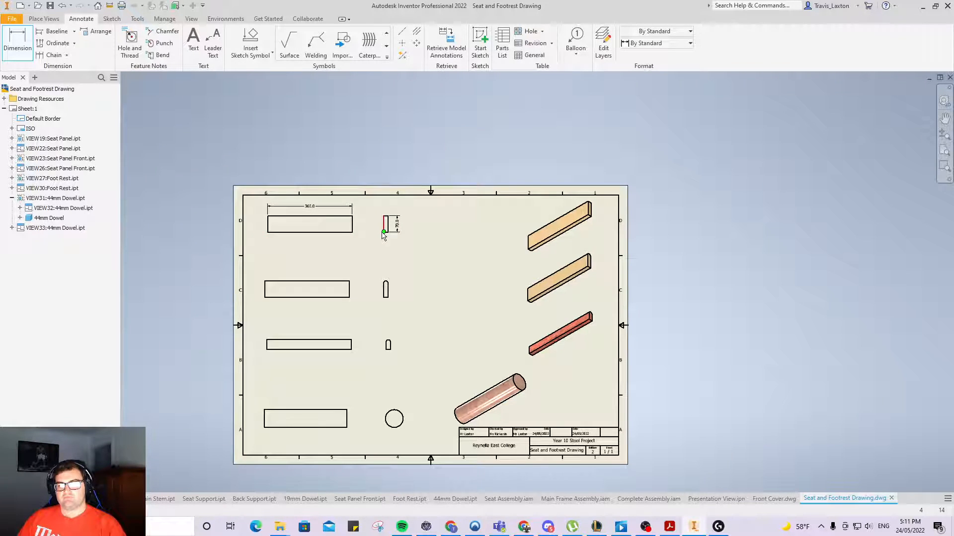
click(382, 232)
click(384, 249)
click(348, 251)
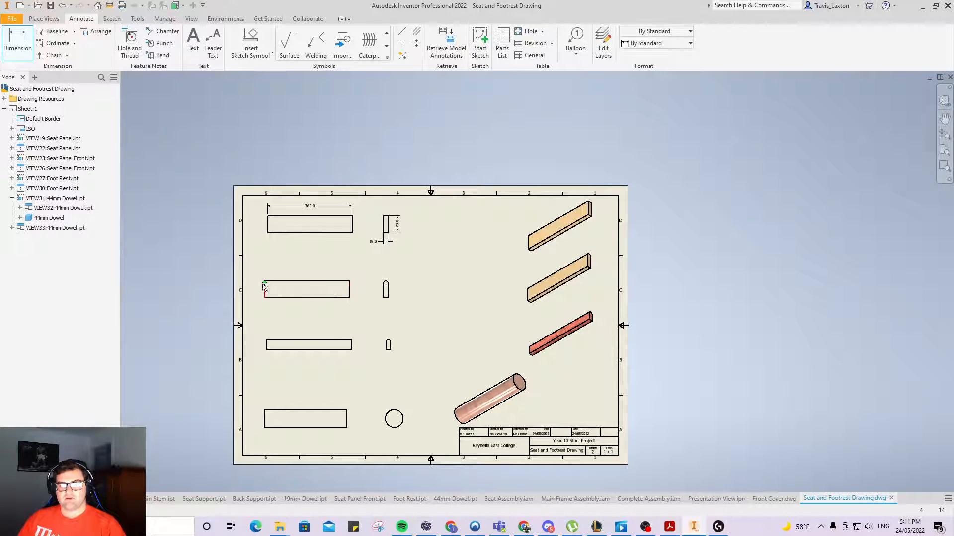
Dimension the Seat Panel Front's overall length above its base view and its height on the outer side.
click(308, 282)
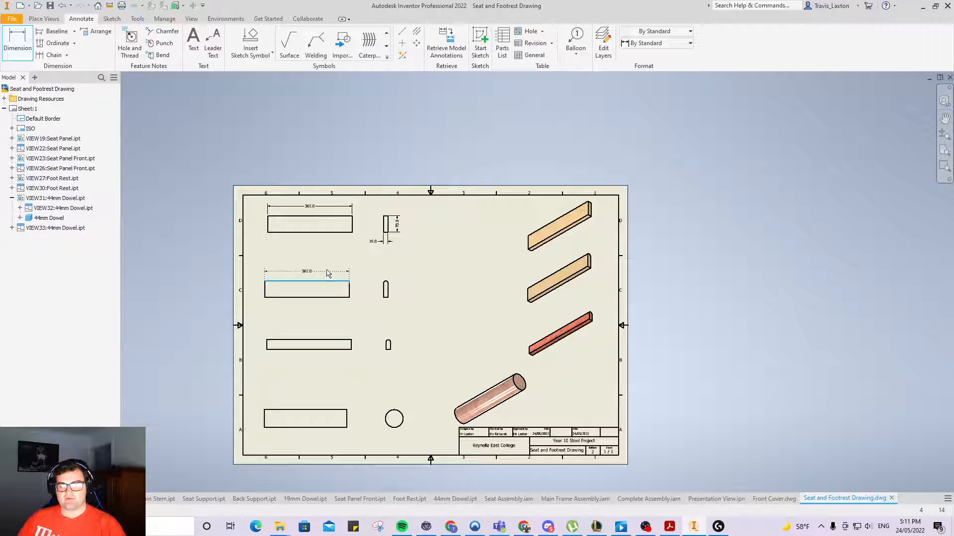
click(330, 268)
click(347, 252)
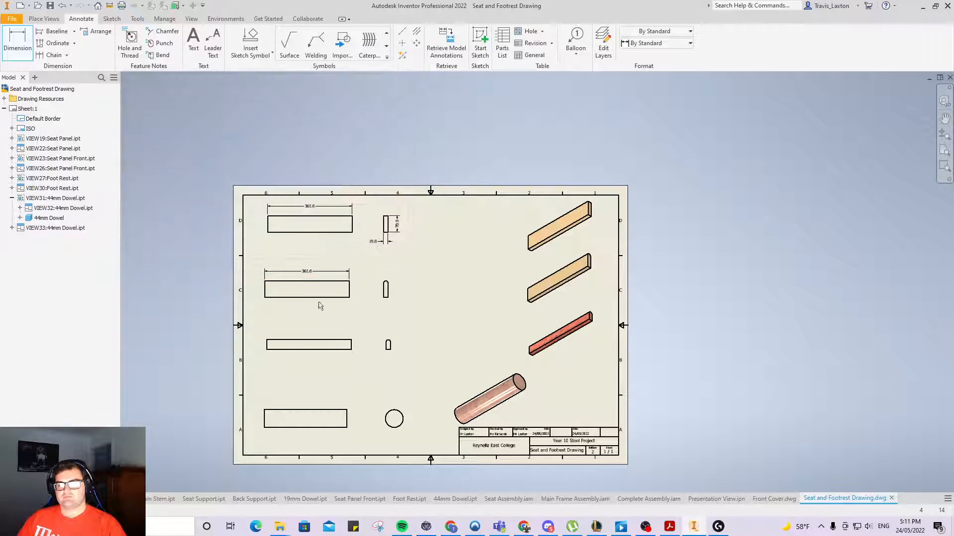
click(264, 286)
click(256, 297)
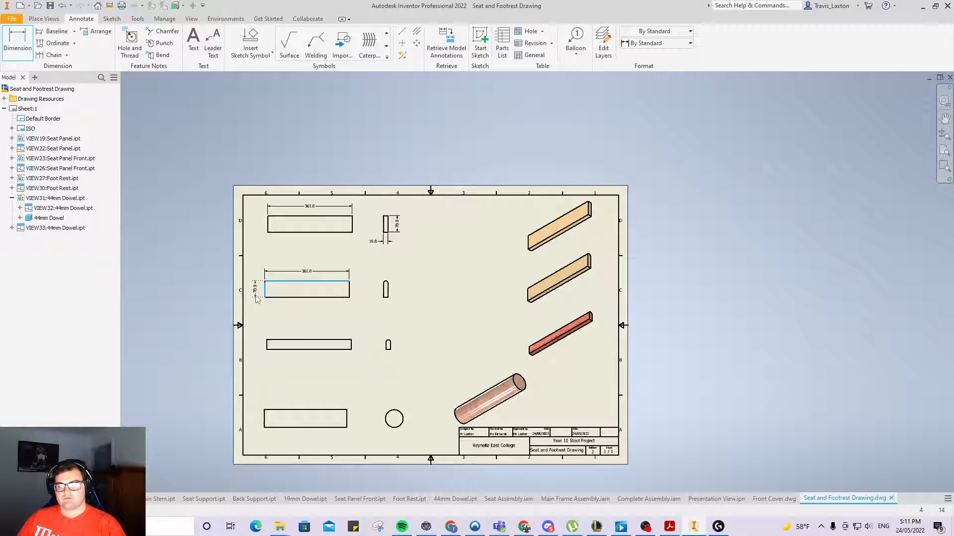
click(346, 250)
Dimension the rounded top's radius and the thickness on the Seat Panel Front's end view.
scroll(403, 298, up, 5)
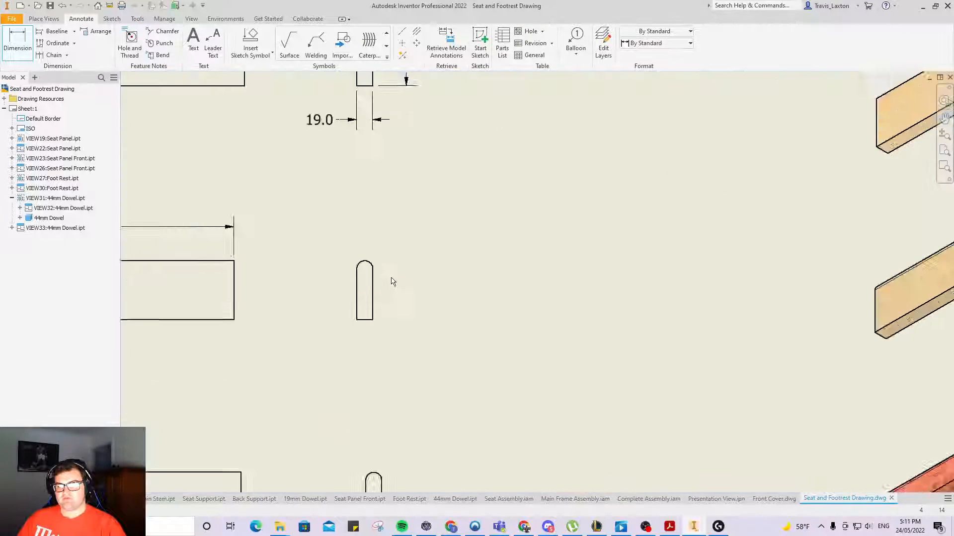
click(335, 250)
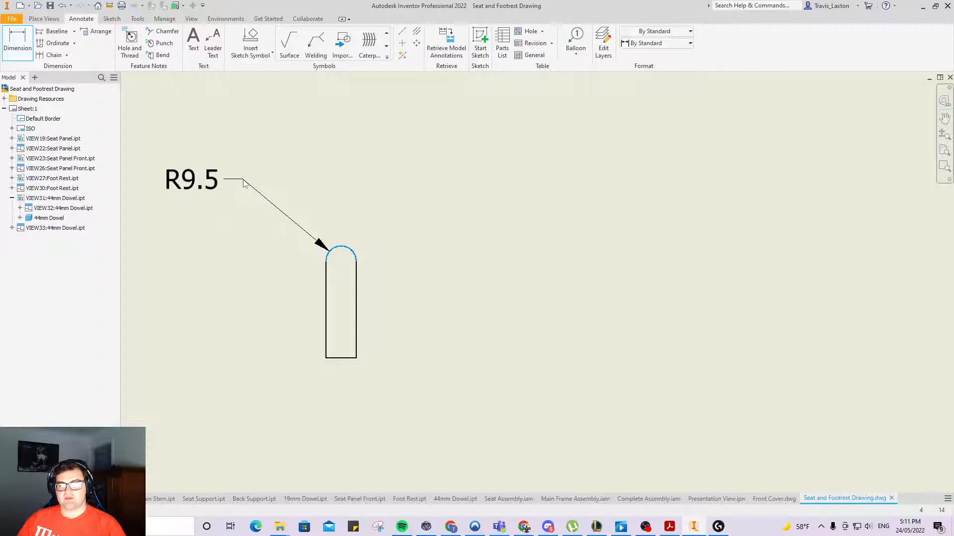
click(250, 192)
click(343, 249)
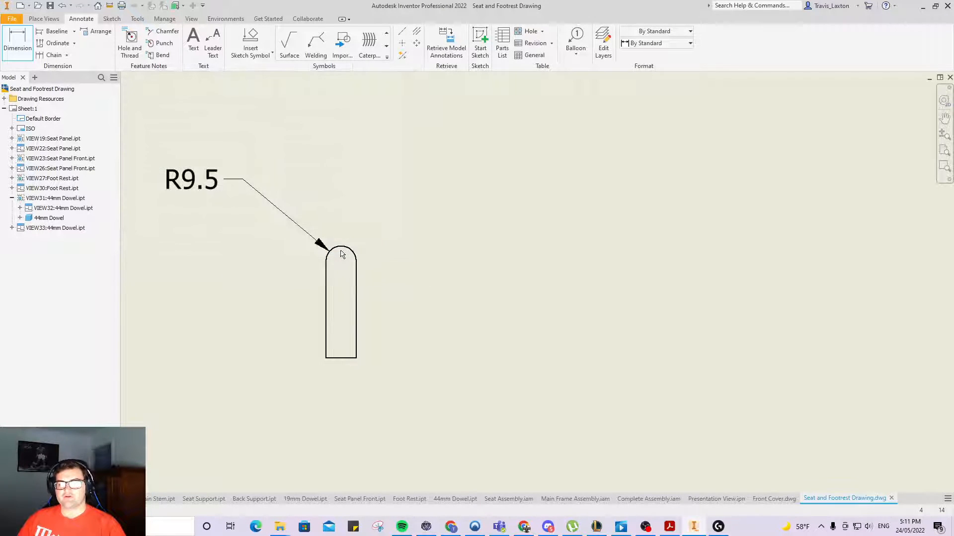
scroll(319, 268, up, 5)
scroll(319, 267, down, 8)
scroll(311, 260, up, 4)
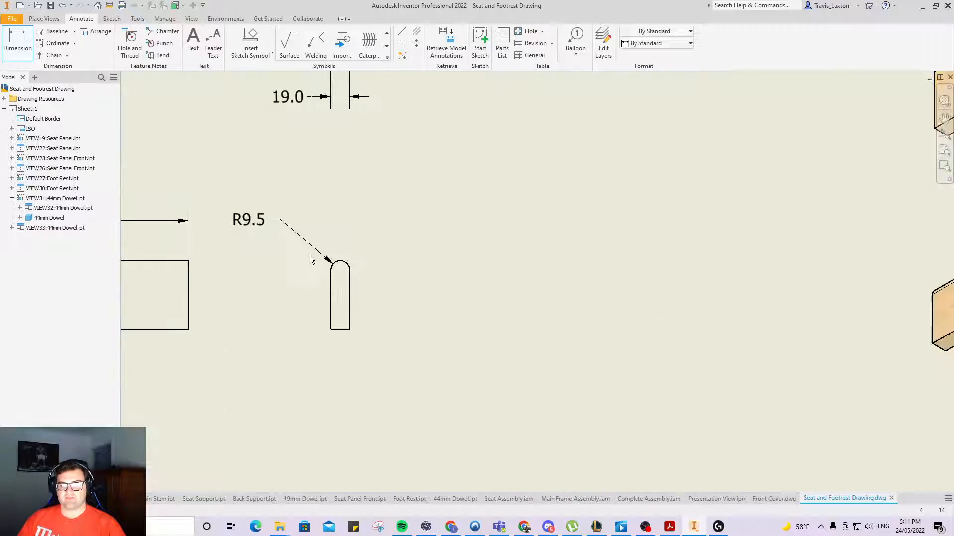
click(339, 329)
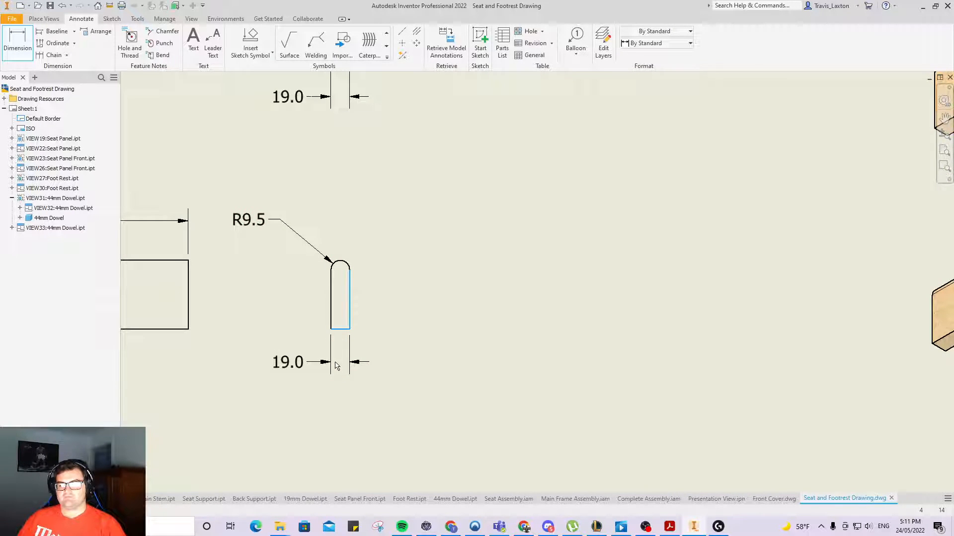
click(324, 363)
click(343, 249)
Dimension the Foot Rest's overall length below its base view and its height on the outer side.
scroll(298, 289, down, 4)
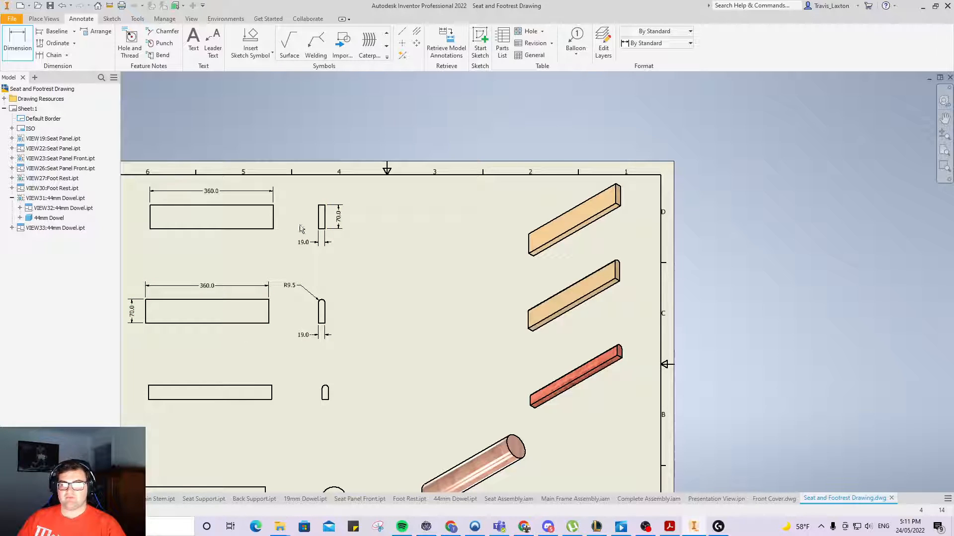
scroll(241, 340, down, 3)
scroll(206, 366, up, 4)
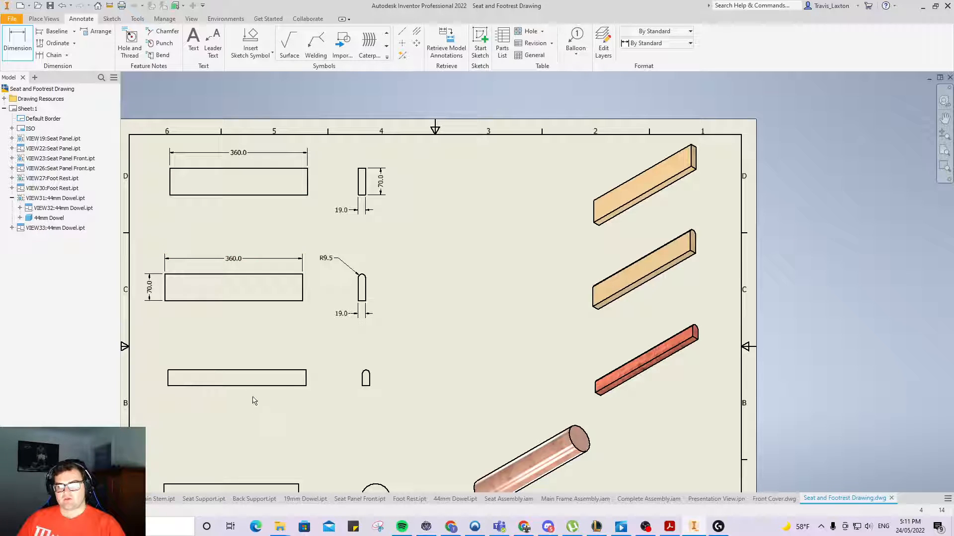
click(305, 386)
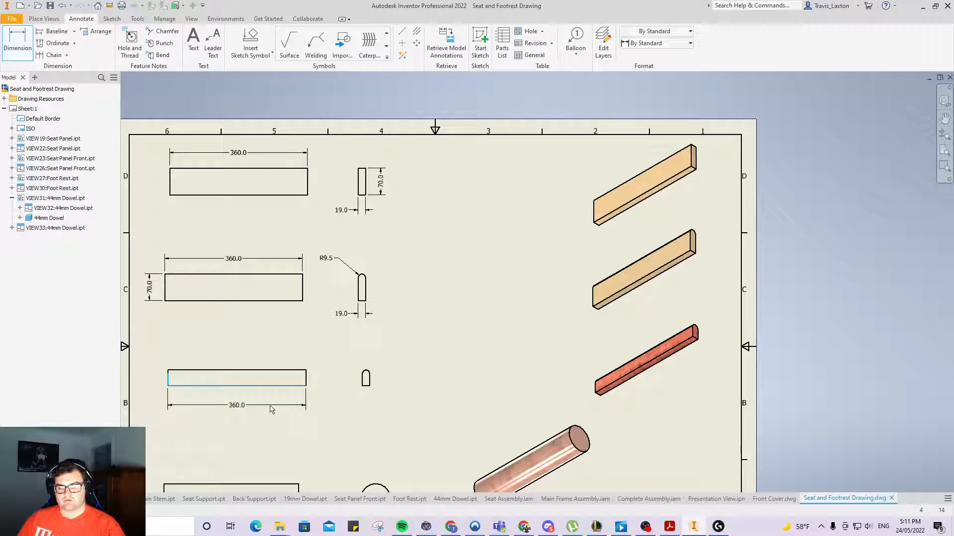
click(272, 414)
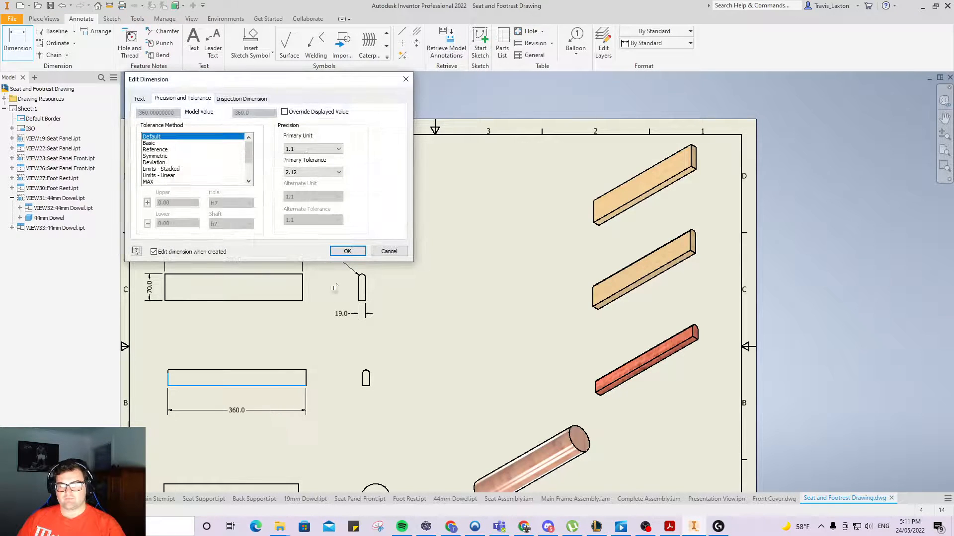
click(346, 250)
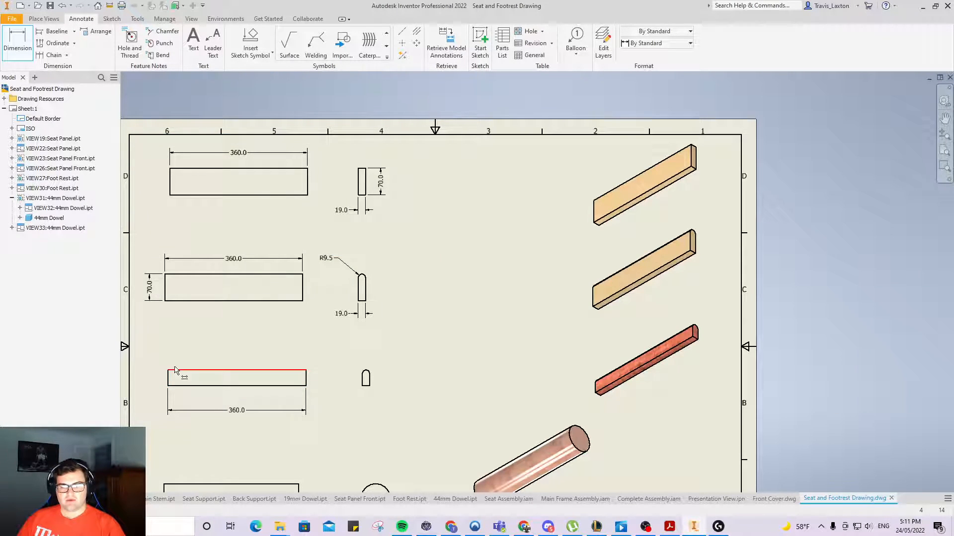
click(204, 371)
click(170, 386)
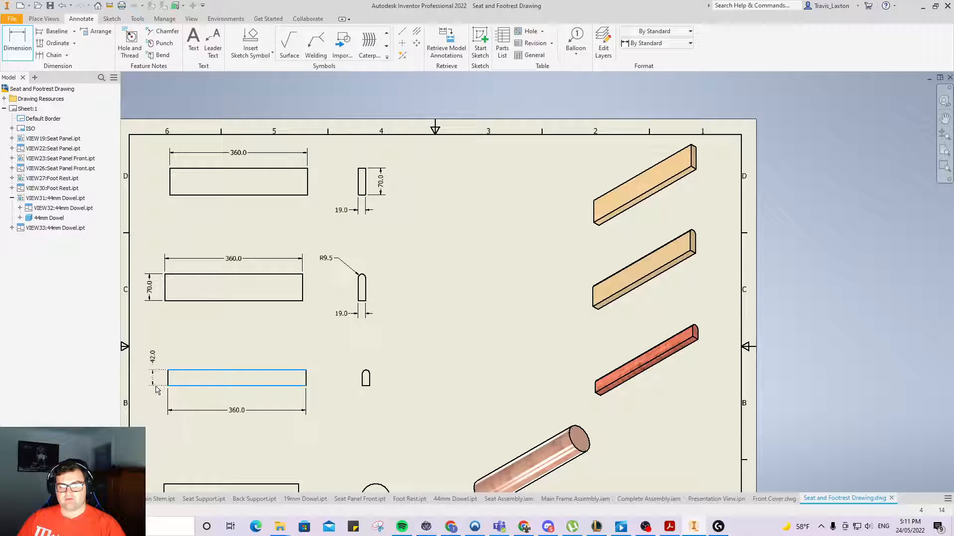
click(156, 390)
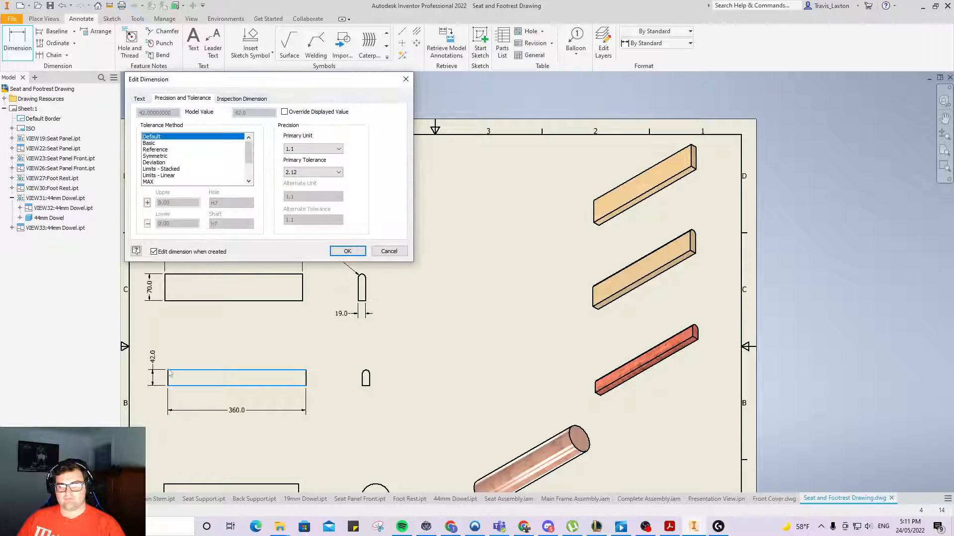
click(344, 251)
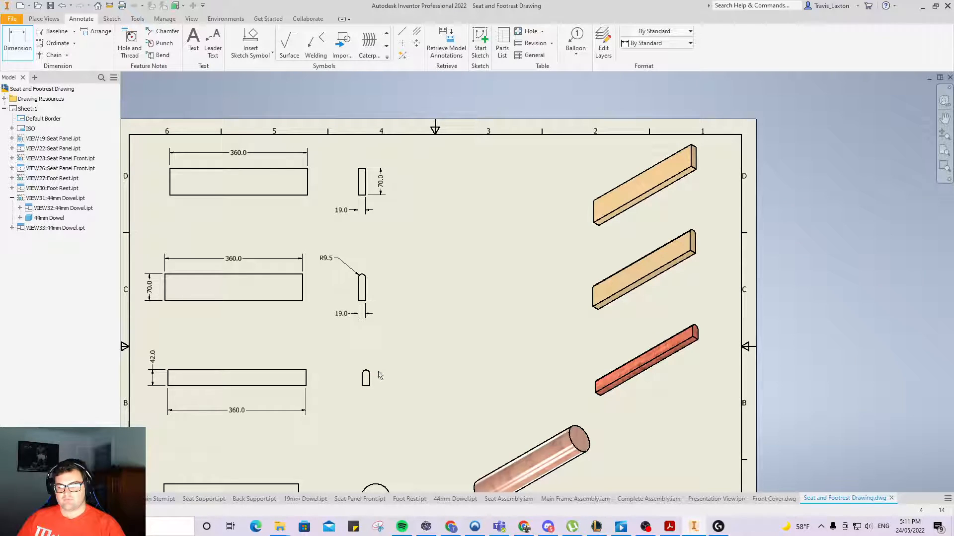
Dimension the rounded top's radius and the thickness on the Foot Rest's end view.
scroll(365, 376, up, 5)
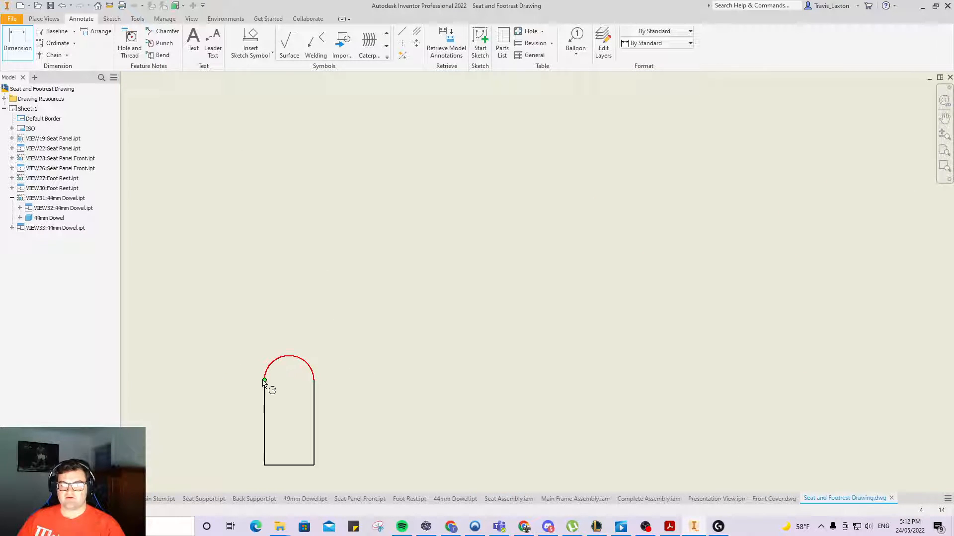
click(281, 363)
click(191, 273)
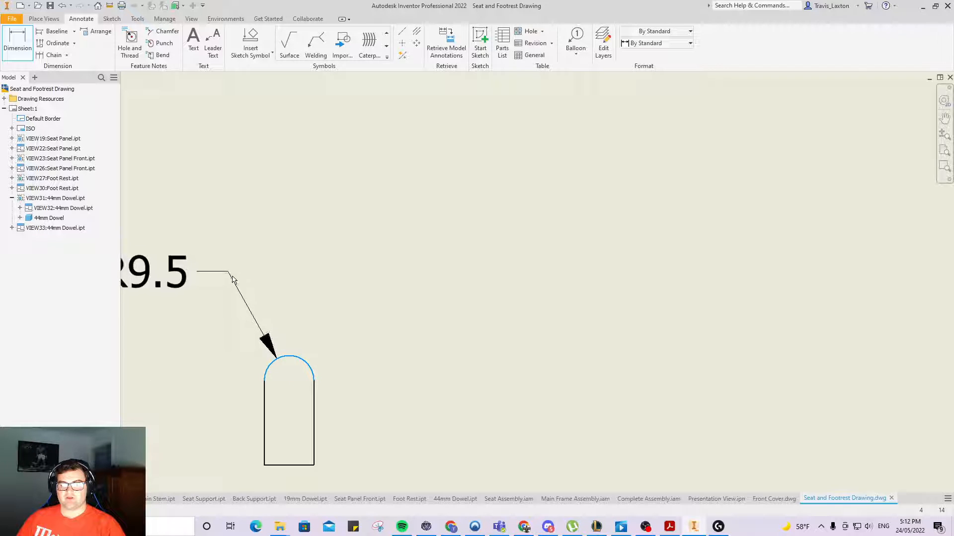
scroll(241, 291, down, 5)
drag(242, 291, 225, 284)
click(347, 252)
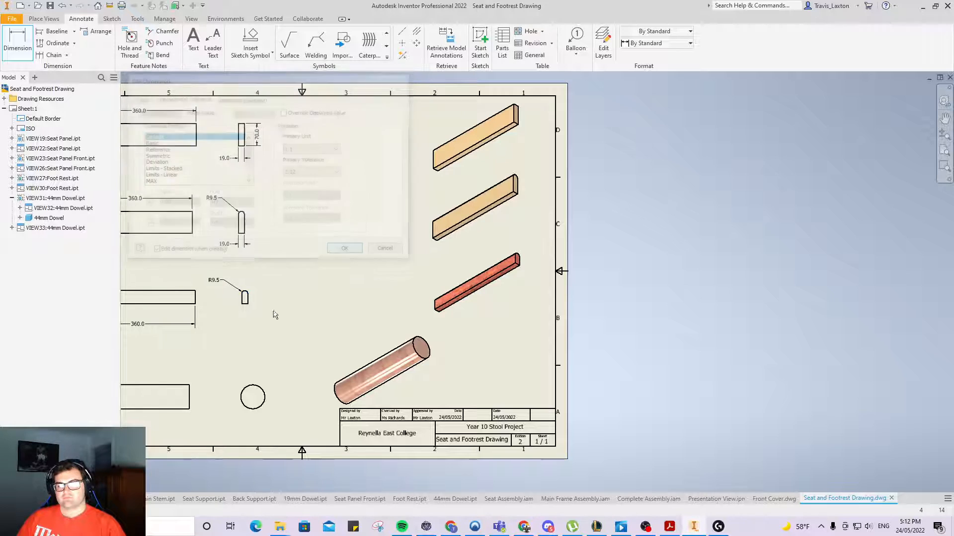
scroll(181, 343, down, 5)
scroll(159, 328, up, 6)
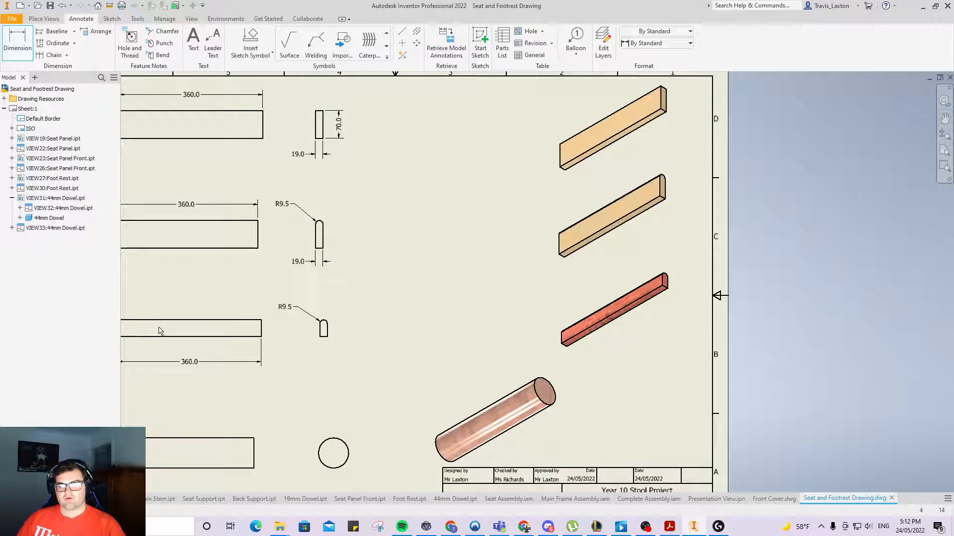
click(324, 336)
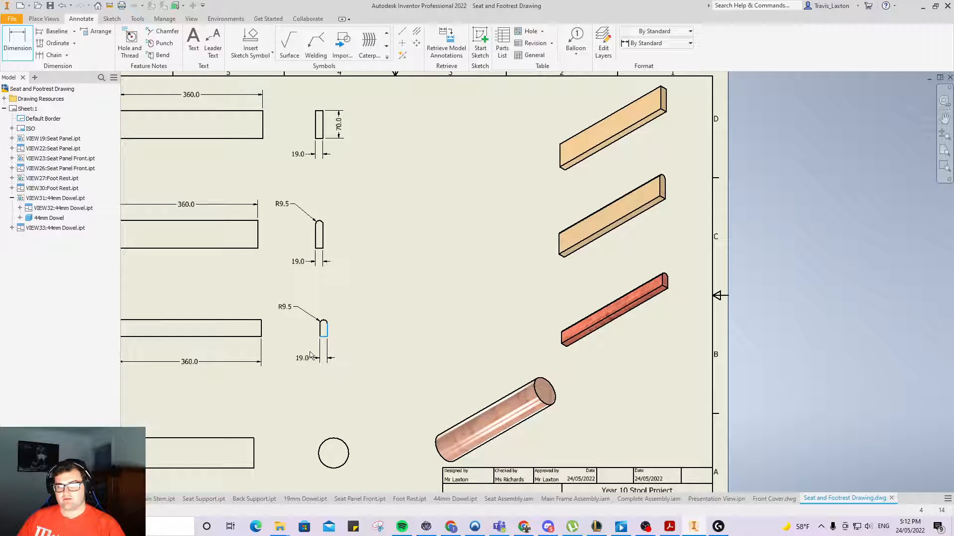
click(310, 355)
click(346, 252)
Dimension the 44mm Dowel's length above its base view and the diameter of its circular end view.
scroll(303, 348, down, 6)
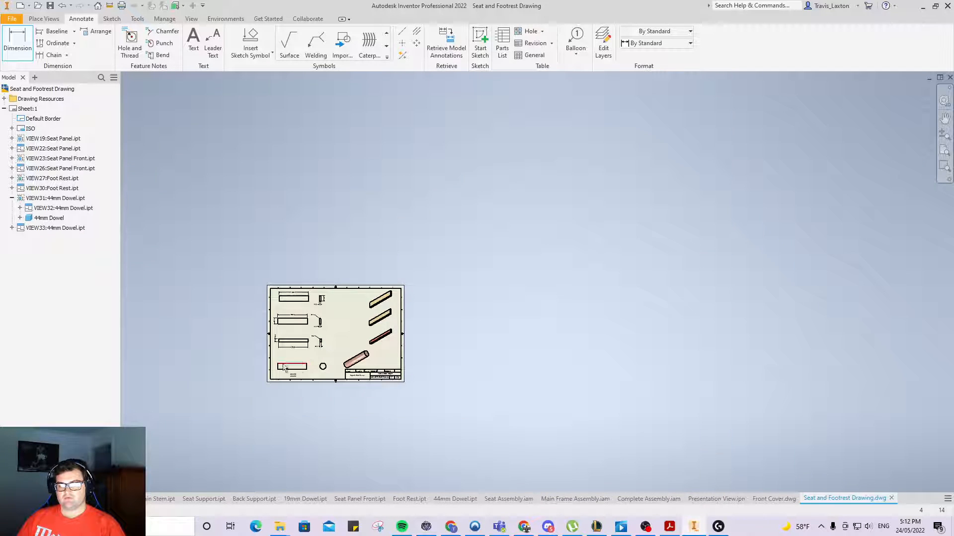
scroll(284, 368, up, 6)
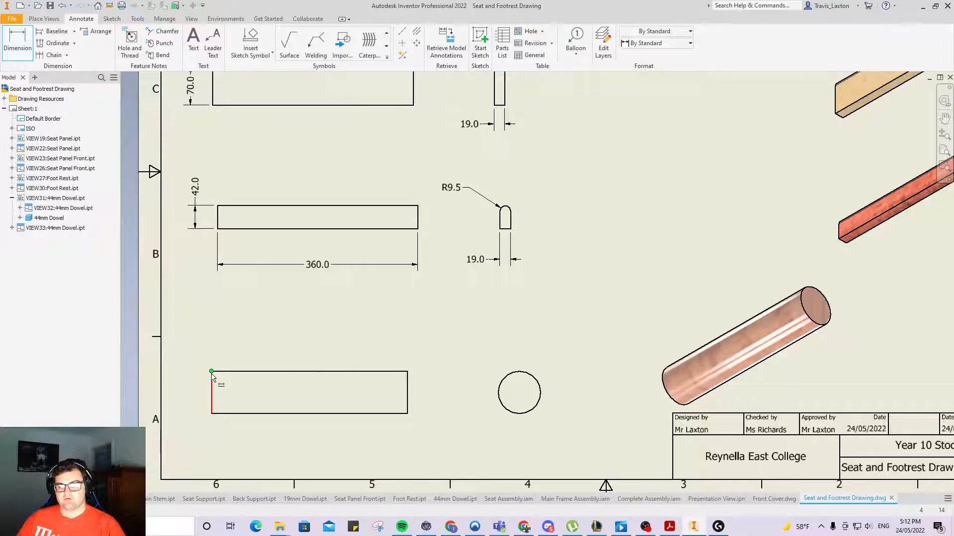
click(212, 377)
click(408, 381)
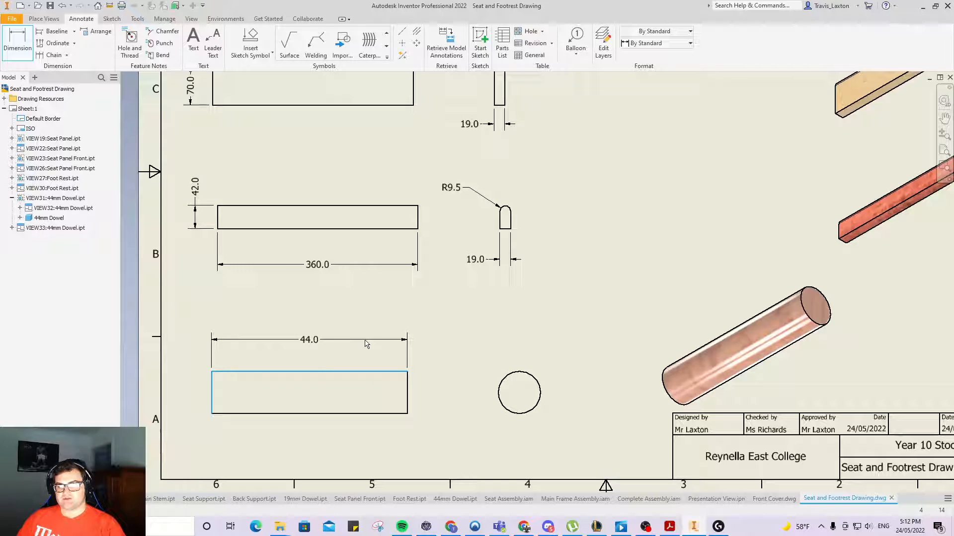
click(365, 344)
click(346, 251)
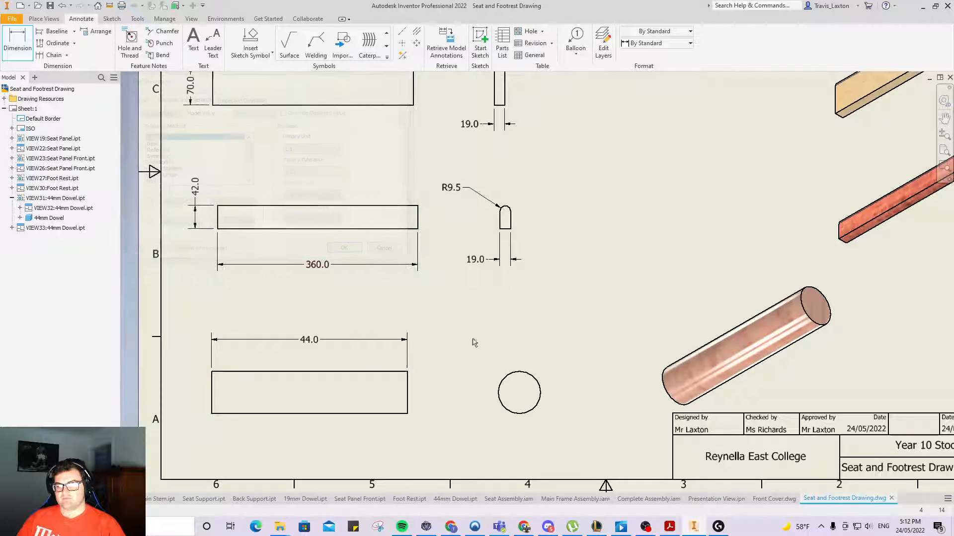
click(500, 392)
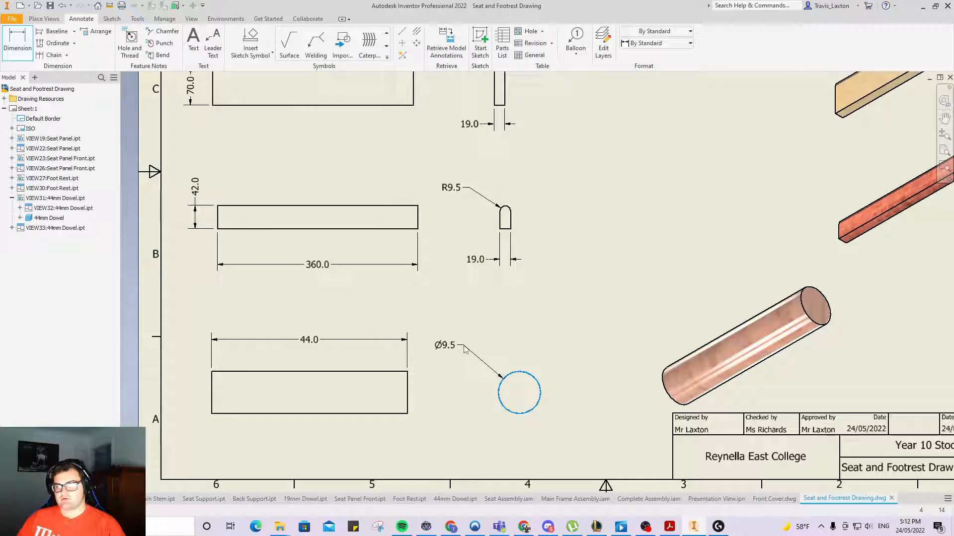
click(464, 349)
click(346, 251)
Add a leader note reading "Seat Panel" beside the Seat Panel's end view.
scroll(530, 357, down, 3)
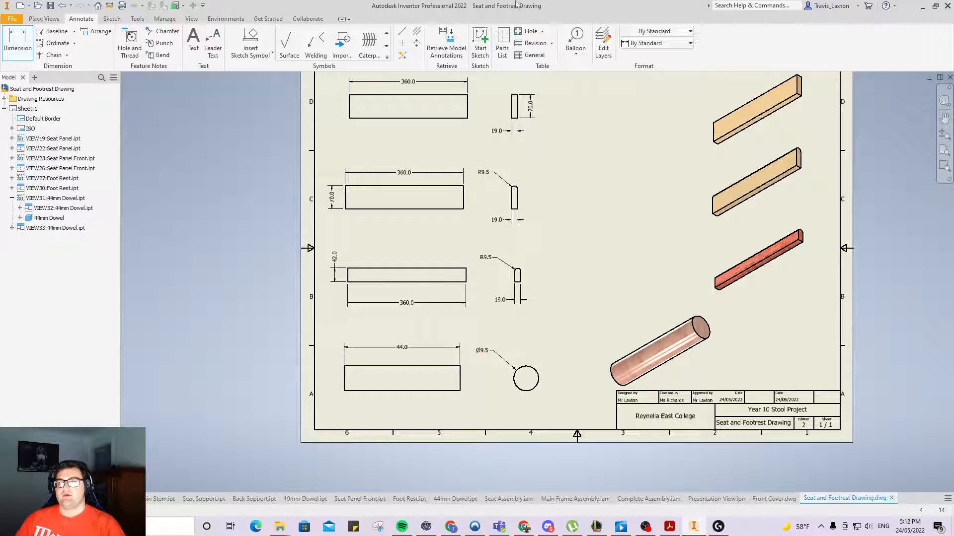
click(213, 44)
scroll(547, 111, down, 5)
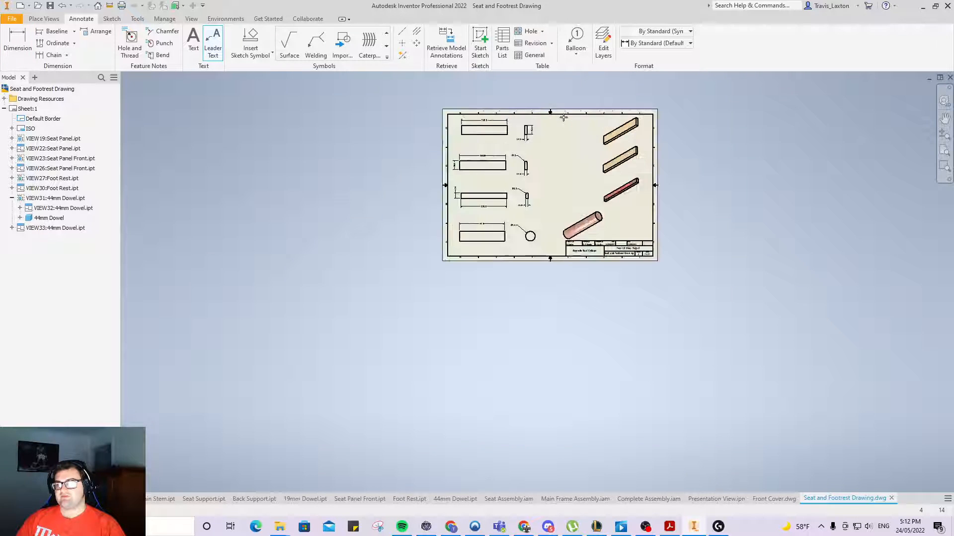
scroll(520, 151, up, 3)
click(512, 139)
click(531, 130)
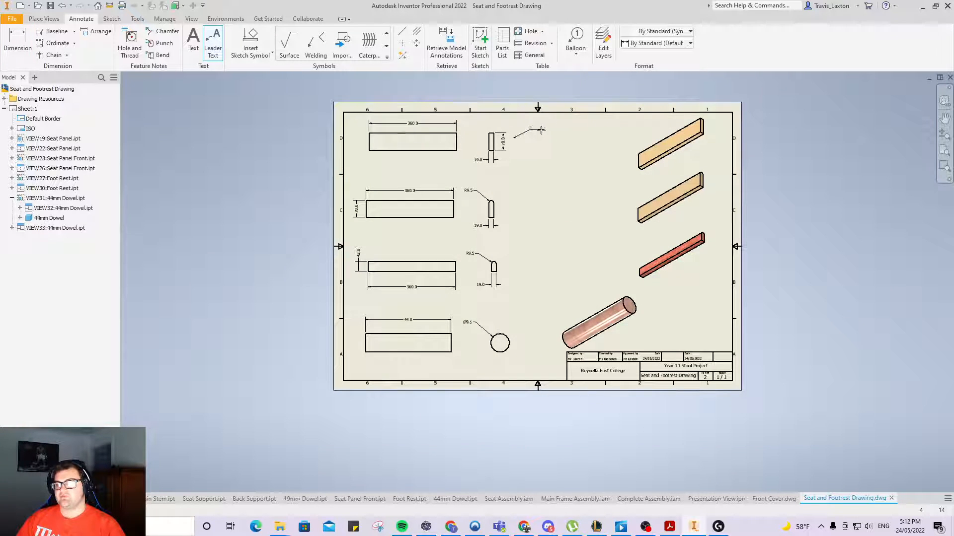
click(541, 130)
right_click(541, 130)
click(576, 132)
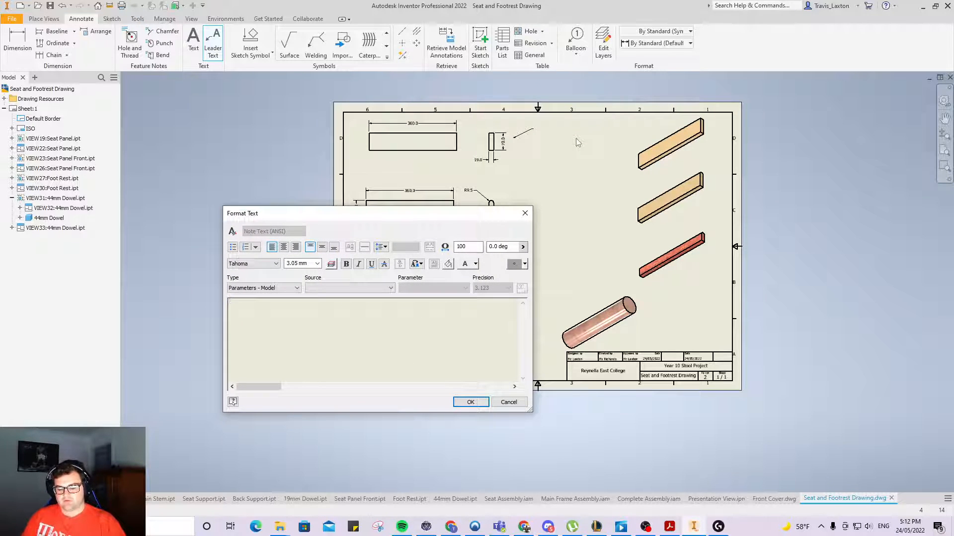
text(Seat Panel)
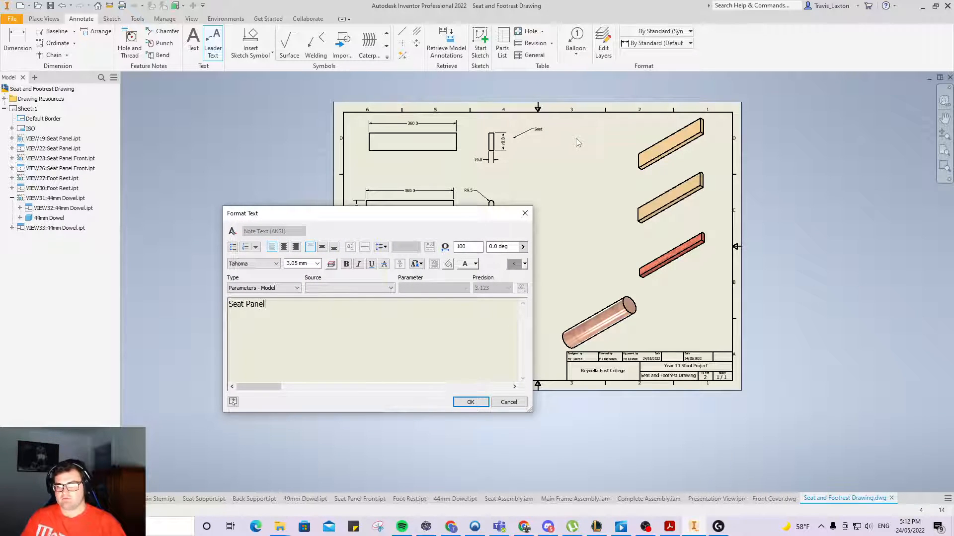
Set the text height of the Seat Panel leader note to 15 mm.
drag(279, 307, 126, 313)
click(297, 264)
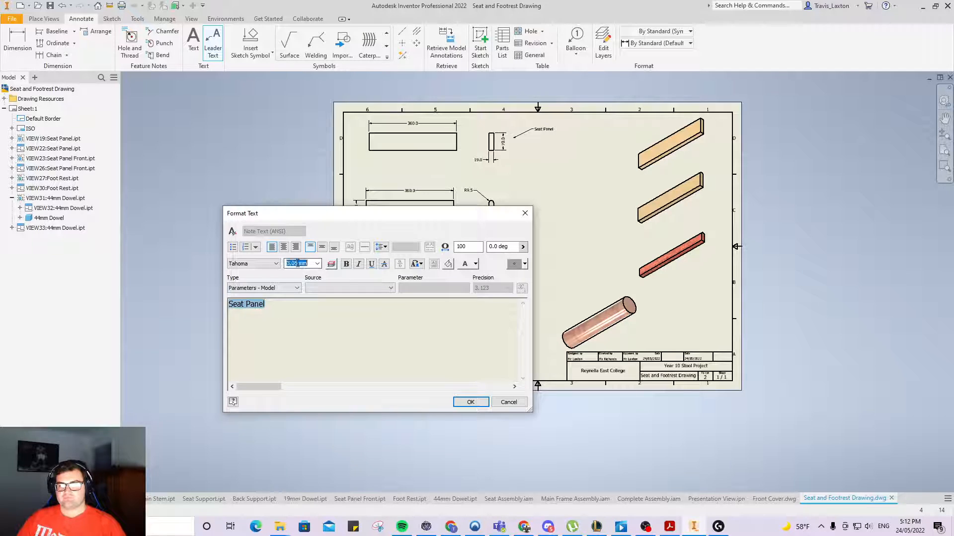
text(15)
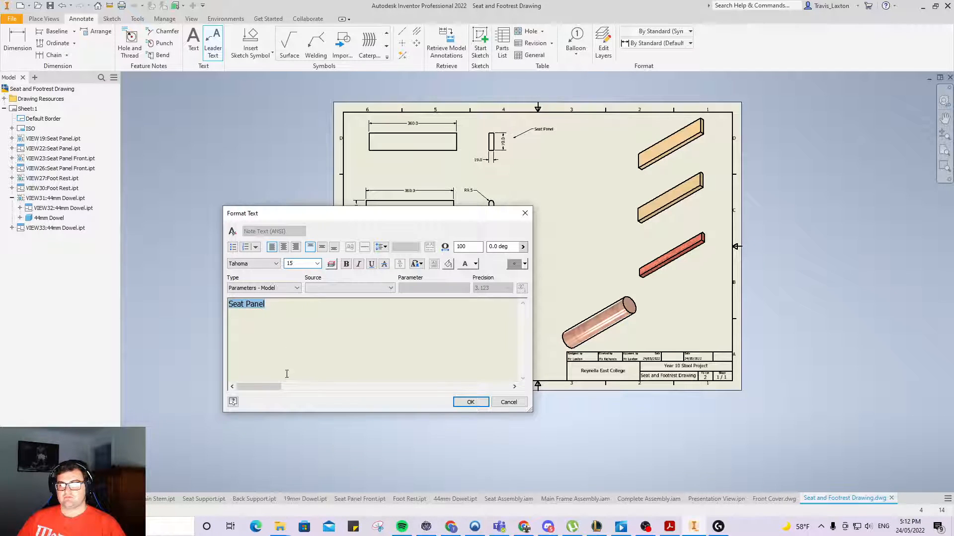
key(Return)
click(310, 334)
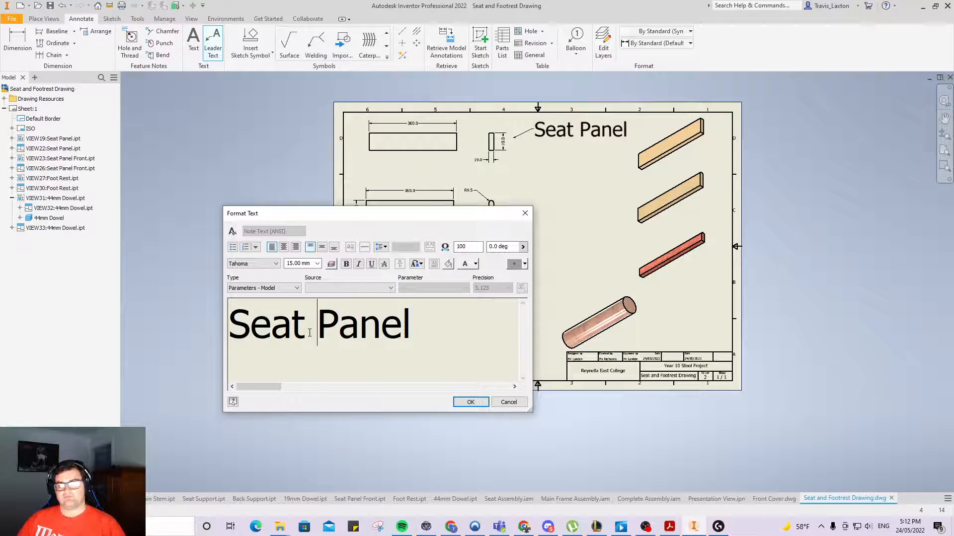
Set the Seat Panel note's text height to 10 mm and extend its wording to "Seat Panel x 5".
drag(426, 327, 229, 322)
click(295, 268)
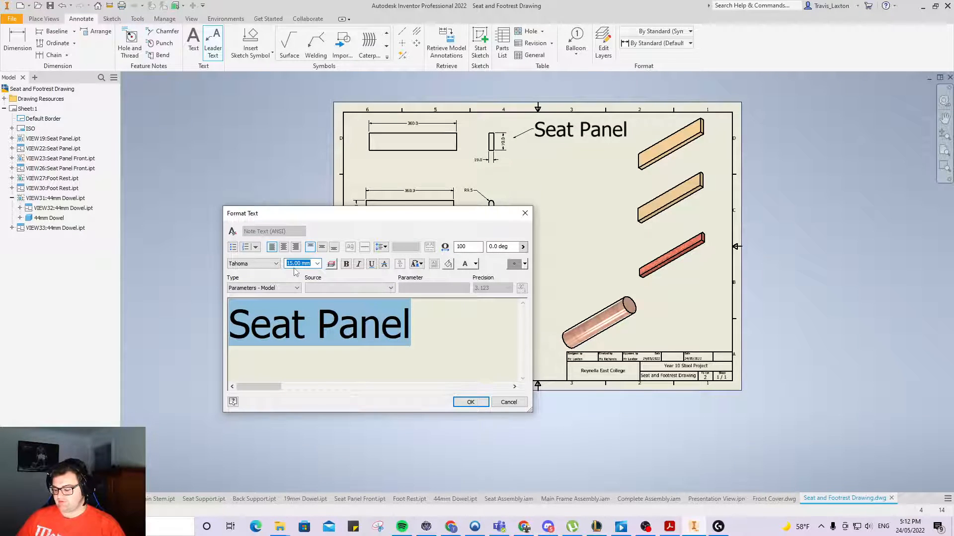
text(10)
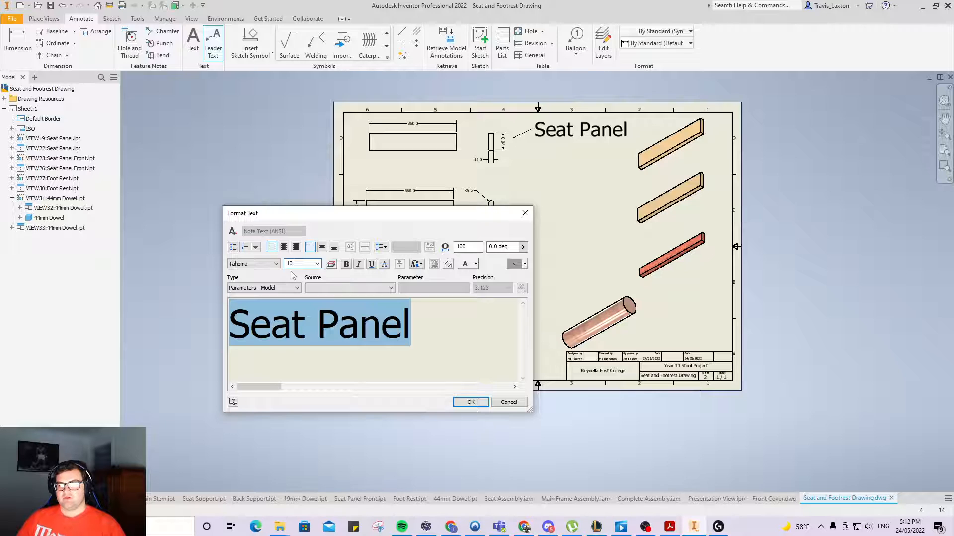
key(Return)
click(423, 325)
text(x)
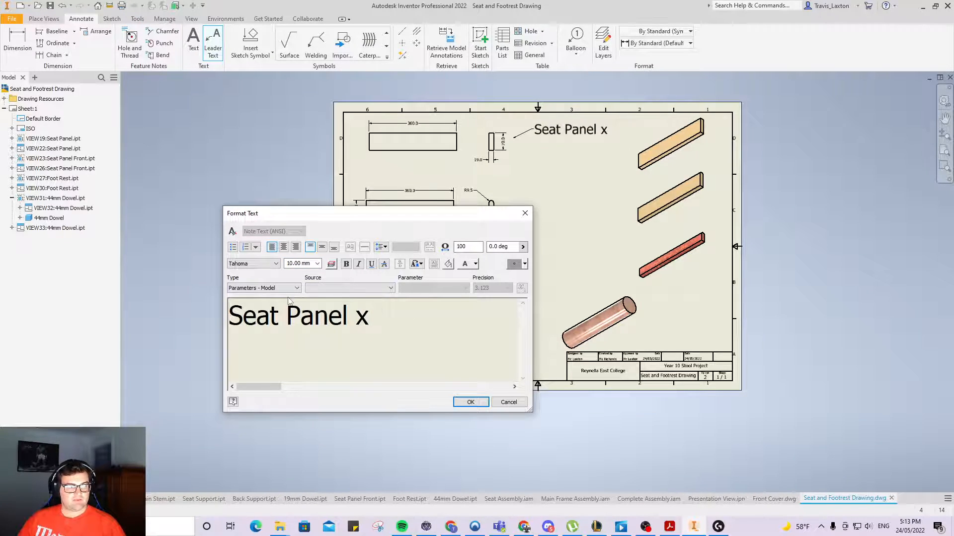
click(725, 501)
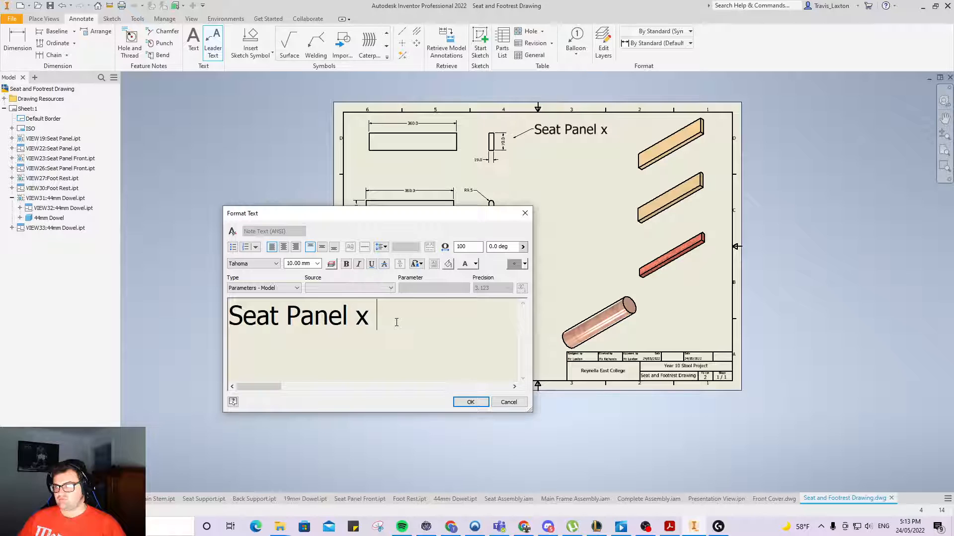
text(5)
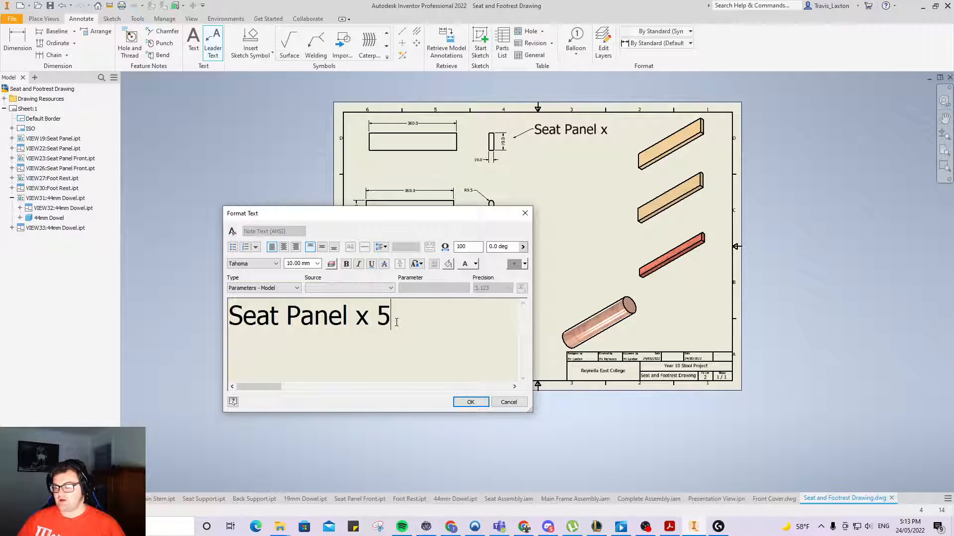
click(470, 402)
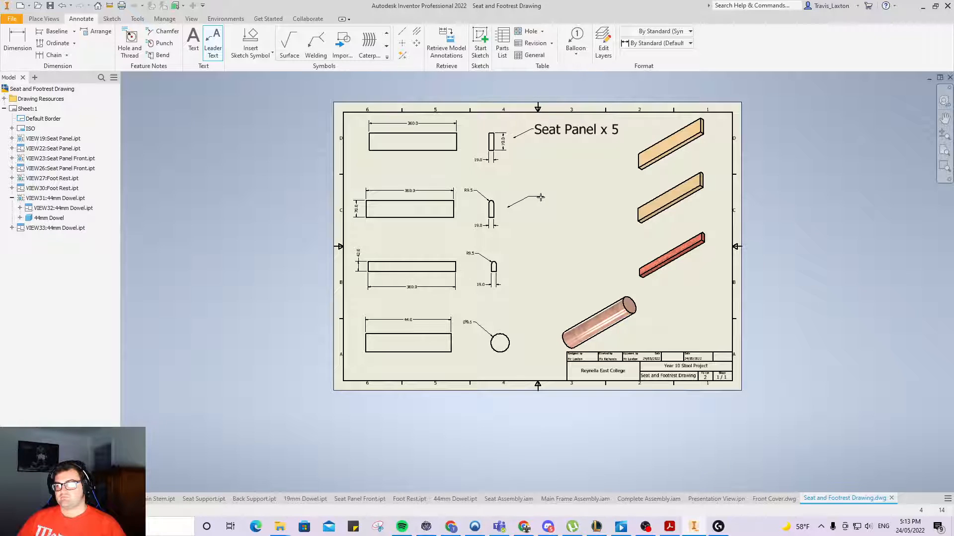
Add a leader note reading "Front Seat Panel" with 10 mm text beside the Seat Panel Front's end view.
click(541, 198)
right_click(541, 197)
click(516, 200)
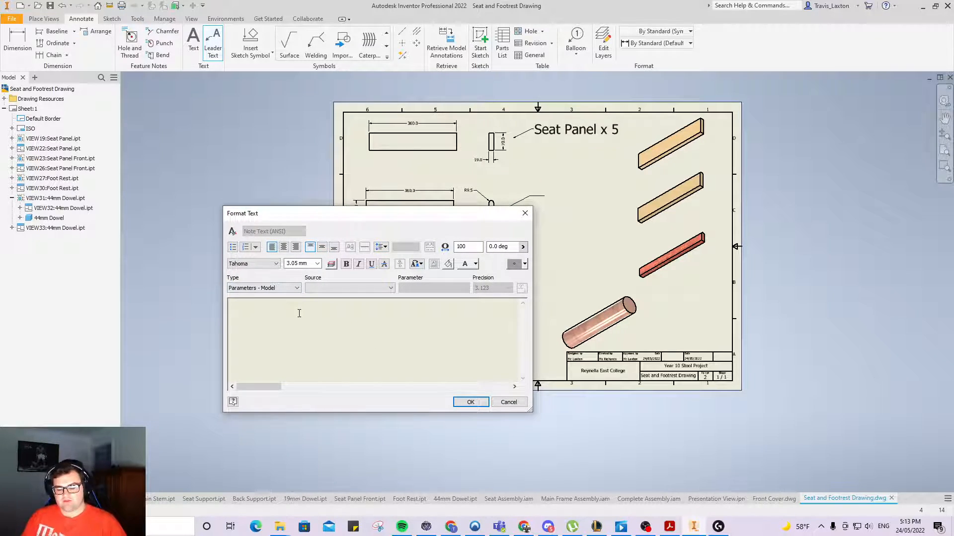
text(Front Seat )
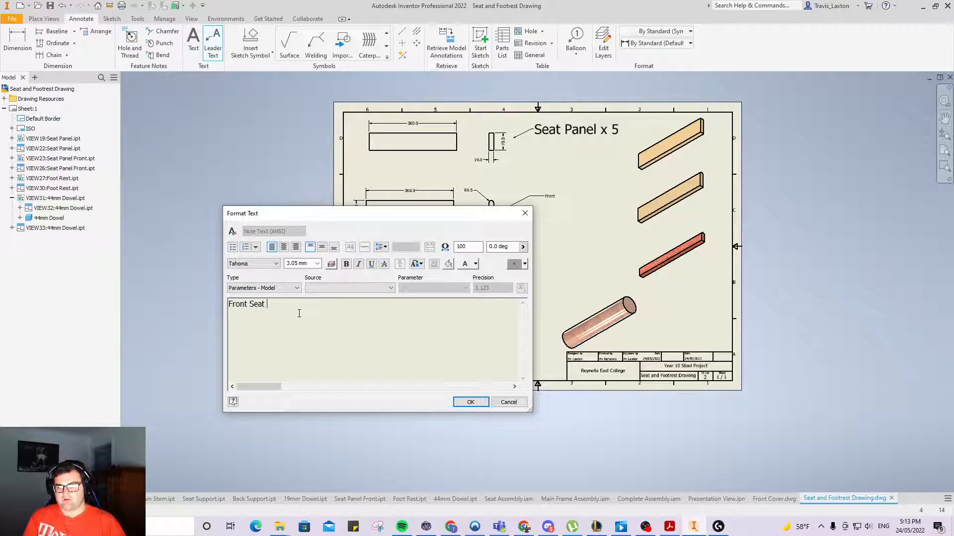
text(Panel)
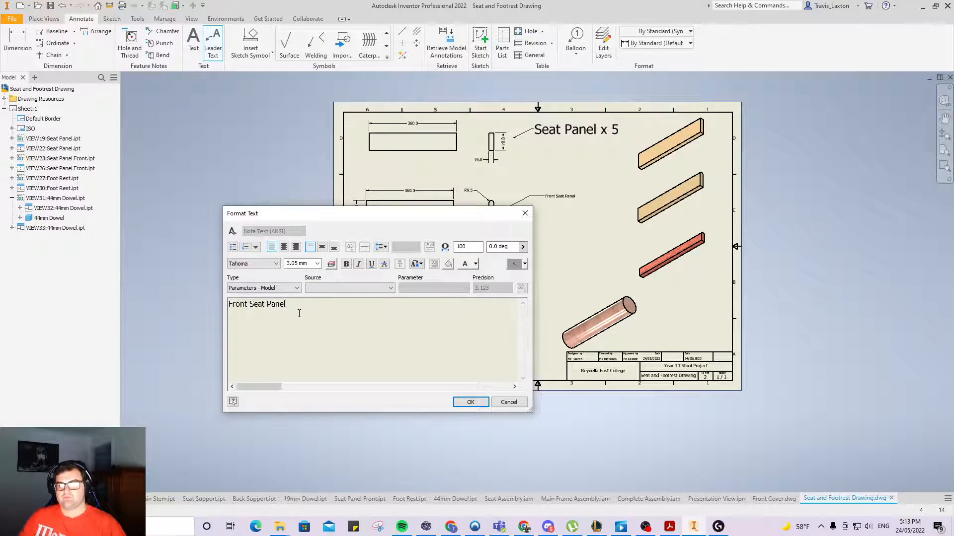
key(ctrl+a)
click(293, 264)
text(10)
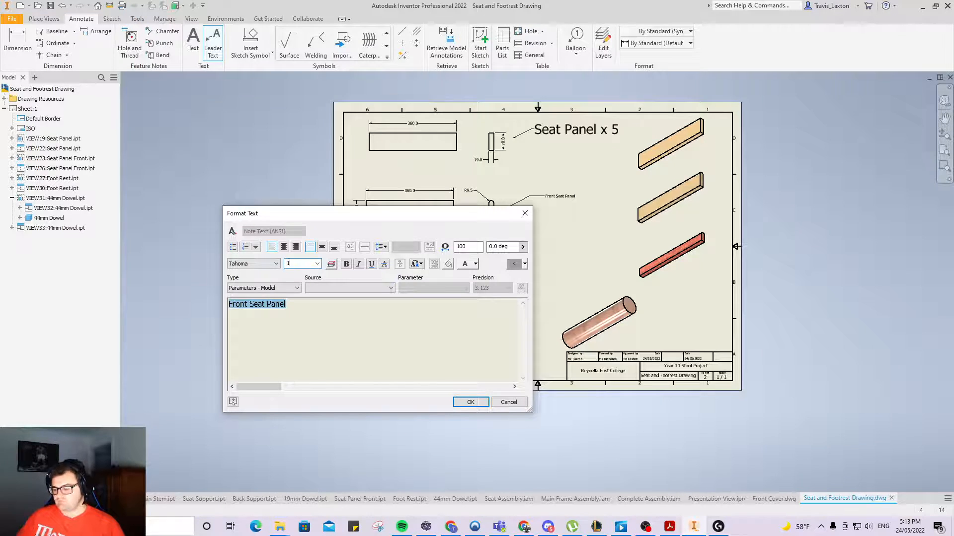
click(478, 403)
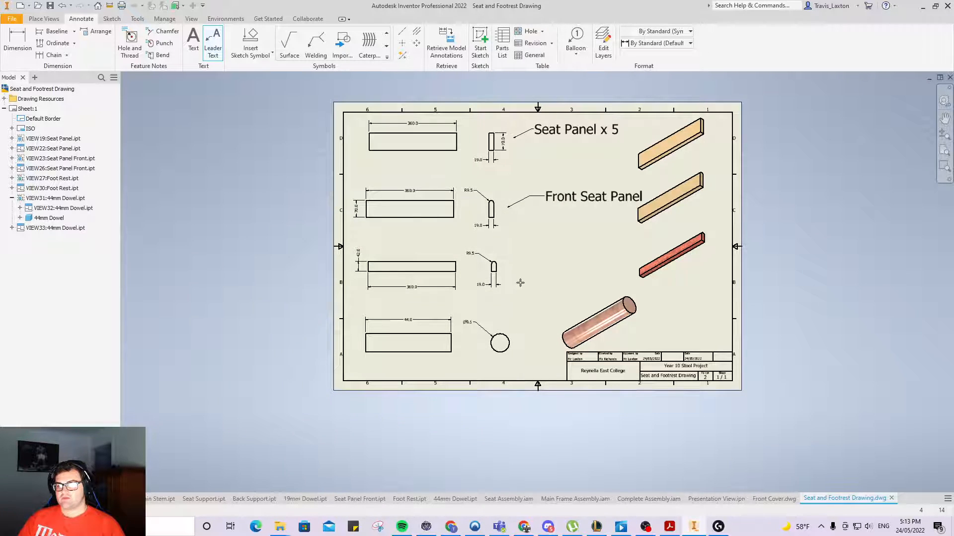
Add a leader note reading "Foot Rest" beside the Foot Rest's end view, keeping the default text height.
click(509, 272)
click(529, 257)
click(558, 257)
right_click(557, 257)
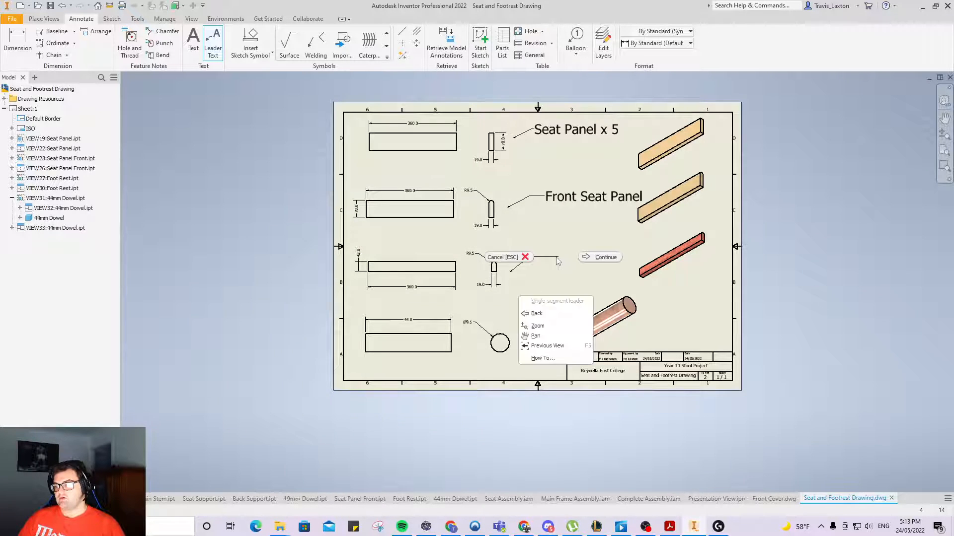
click(597, 257)
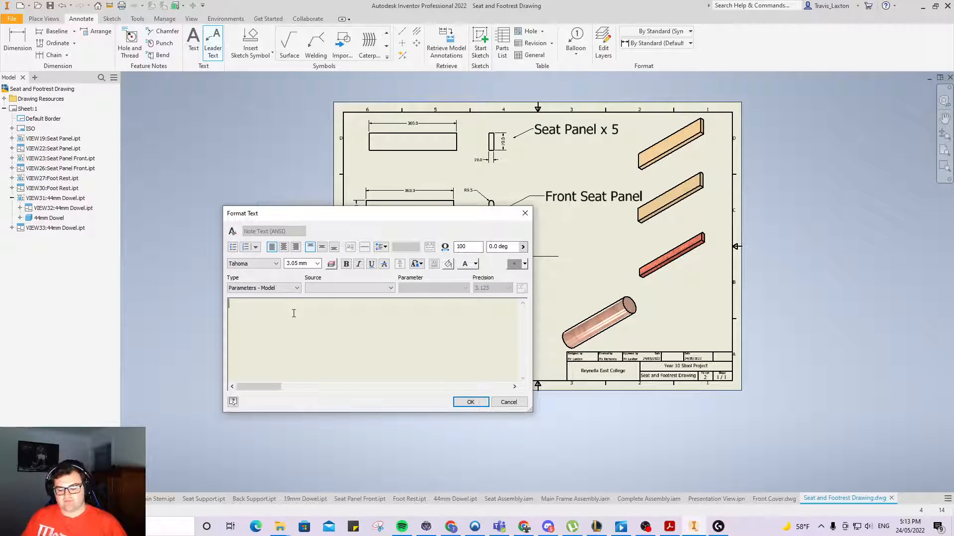
text(Foot Rest)
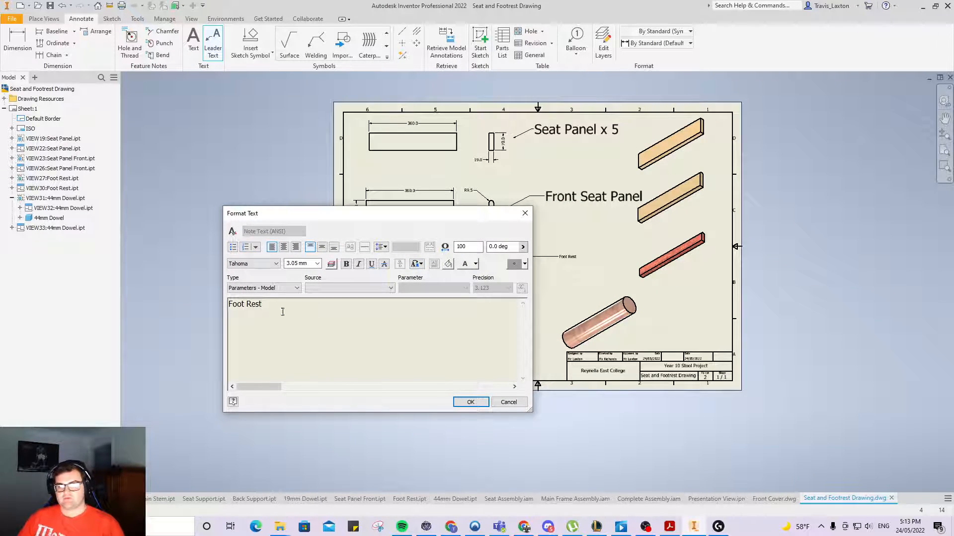
click(471, 402)
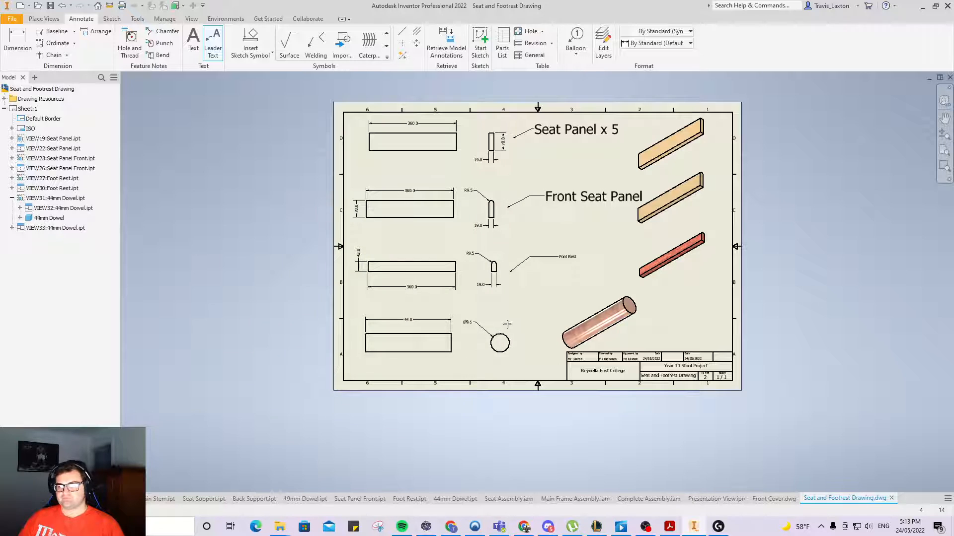
Add a leader note reading "44mm Dowel" with 10 mm text beside the dowel's circular end view.
click(507, 324)
click(538, 310)
right_click(537, 309)
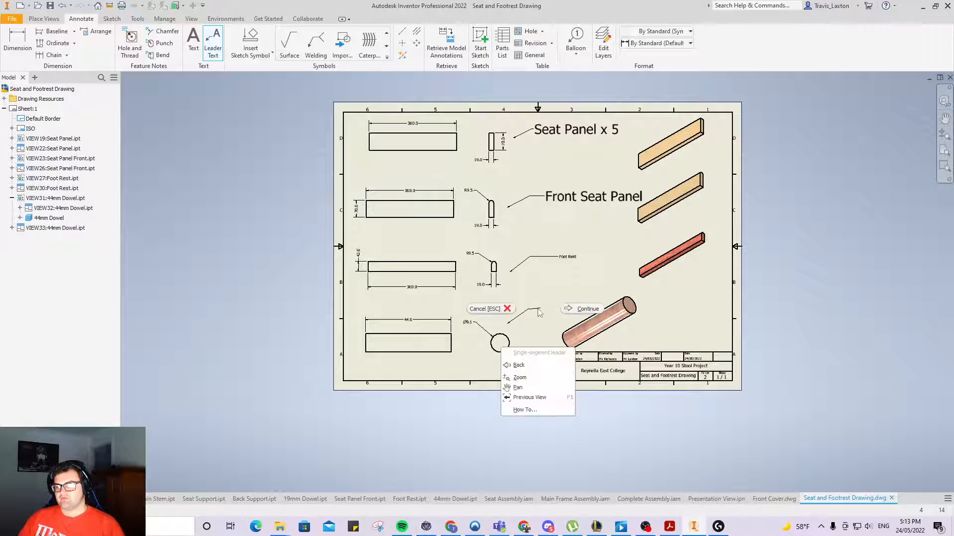
click(566, 308)
text(44mm D)
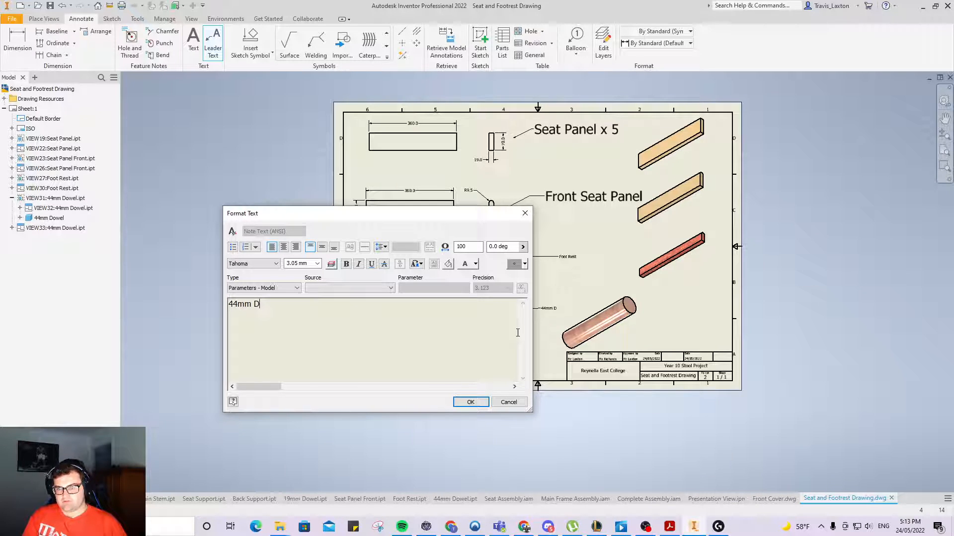
text(owel)
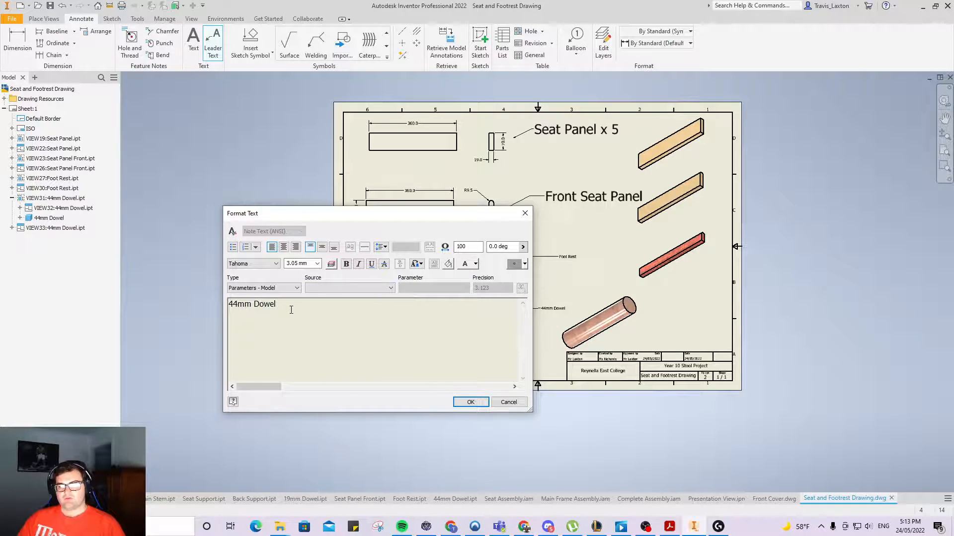
drag(292, 309, 90, 306)
click(293, 264)
text(10)
key(Return)
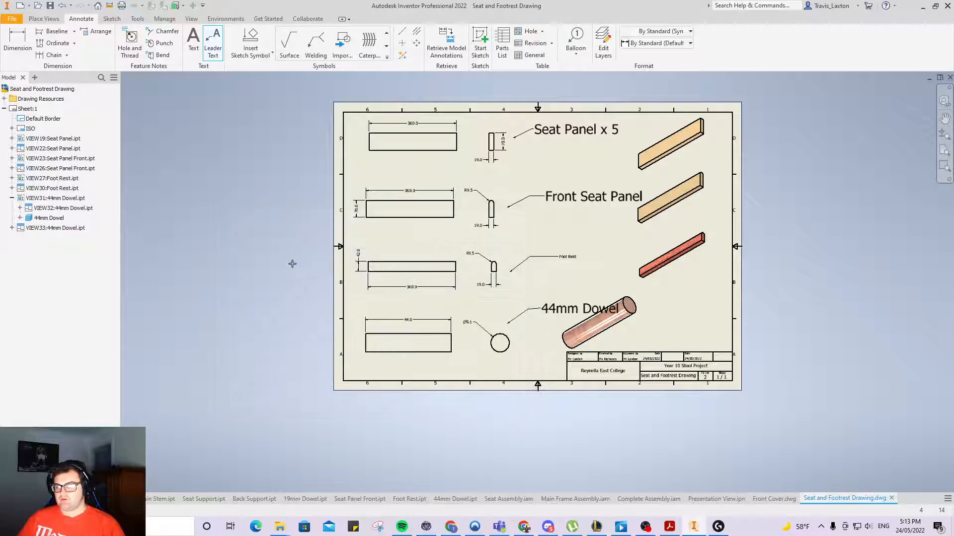
right_click(529, 293)
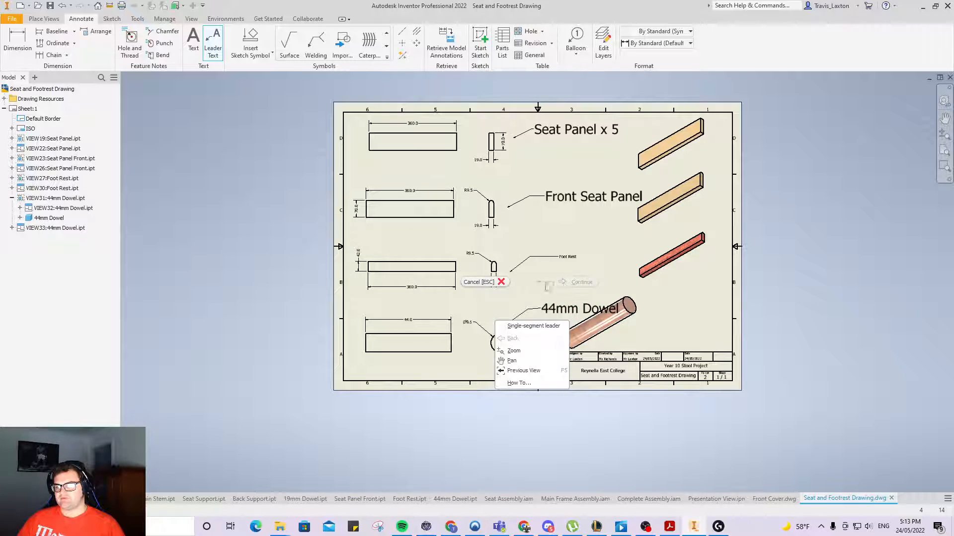
click(478, 282)
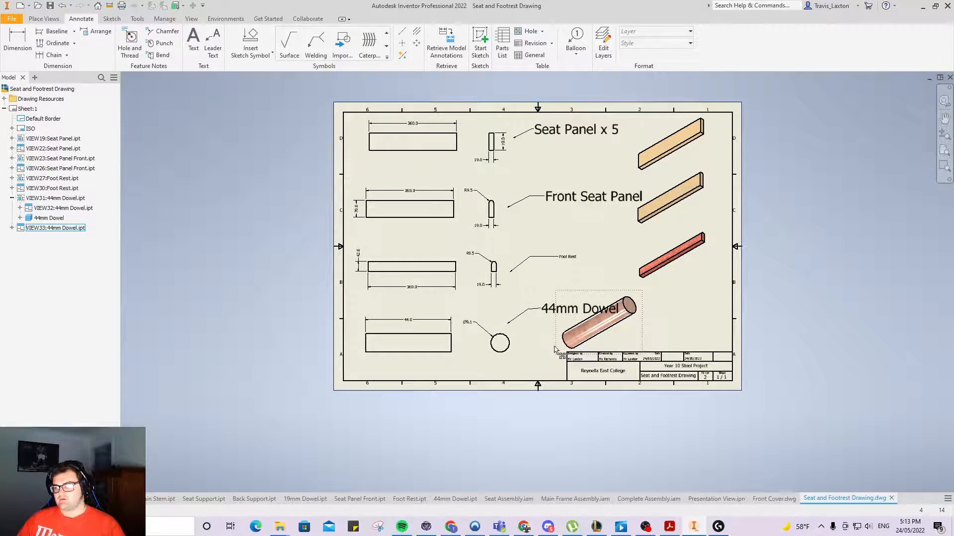
Move the dowel's shaded isometric view clear of its note, and reword the note on two lines as "44mm" and "Dowel x 8".
drag(605, 351, 604, 350)
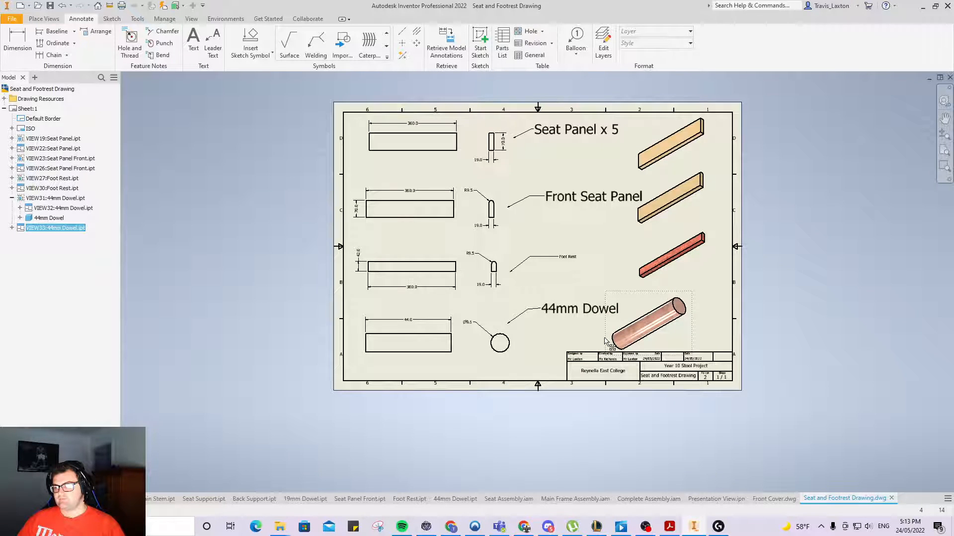
double_click(558, 316)
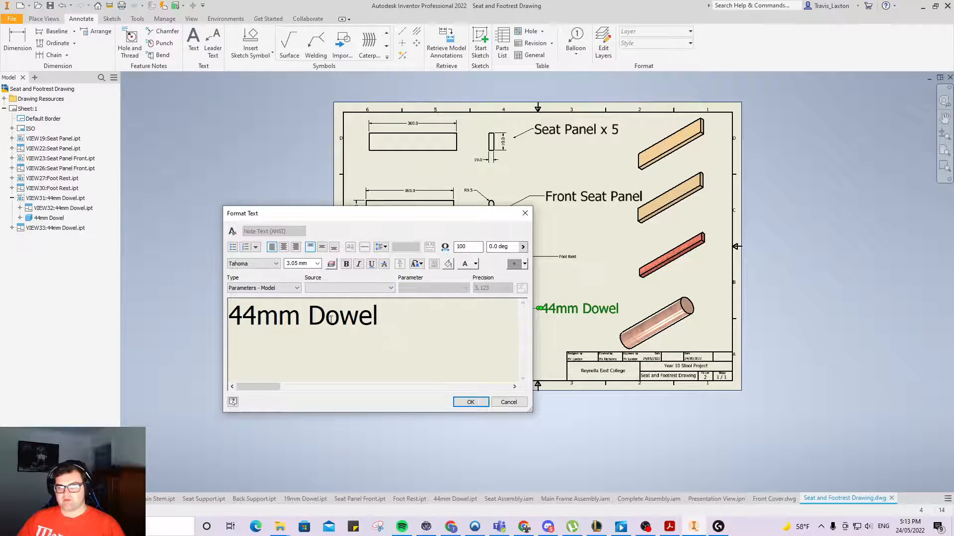
click(309, 318)
key(Return)
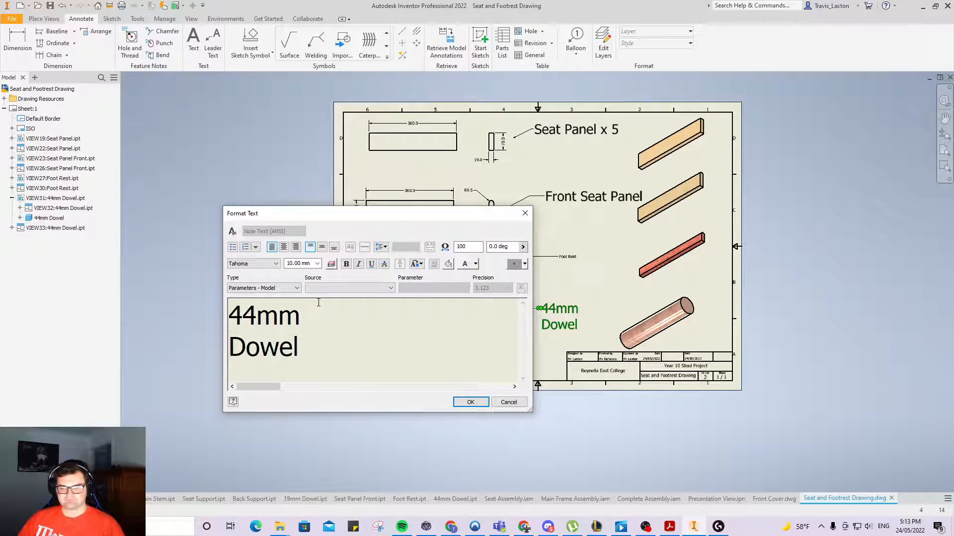
click(315, 341)
text(x )
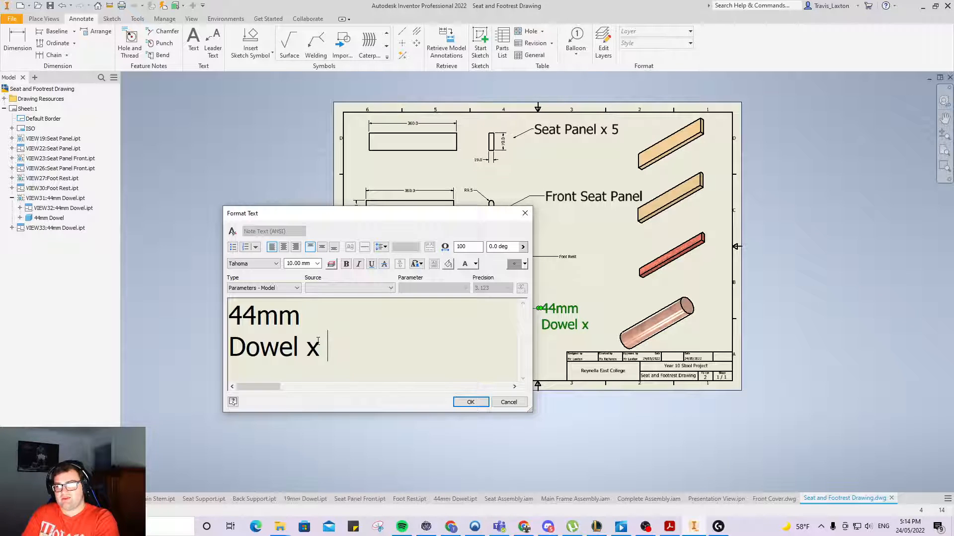
text(8)
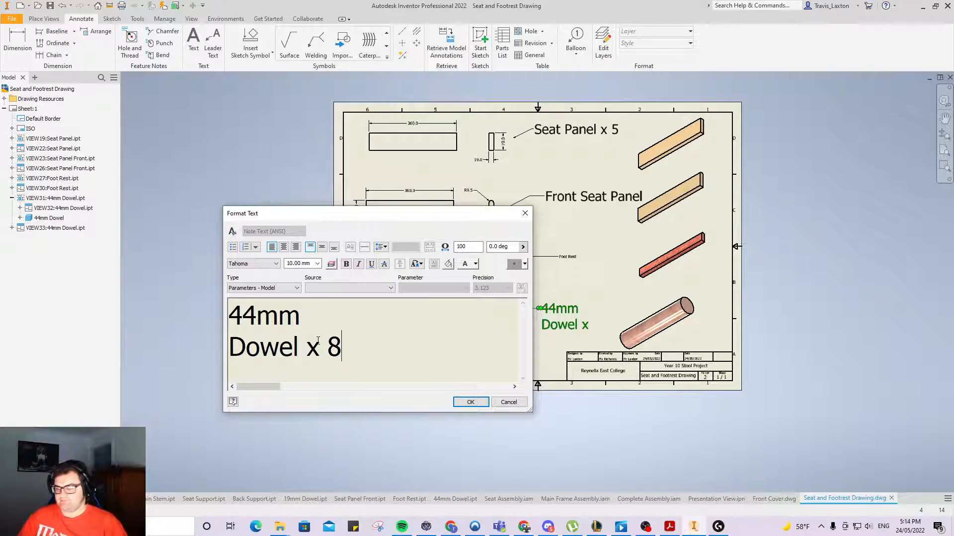
click(470, 402)
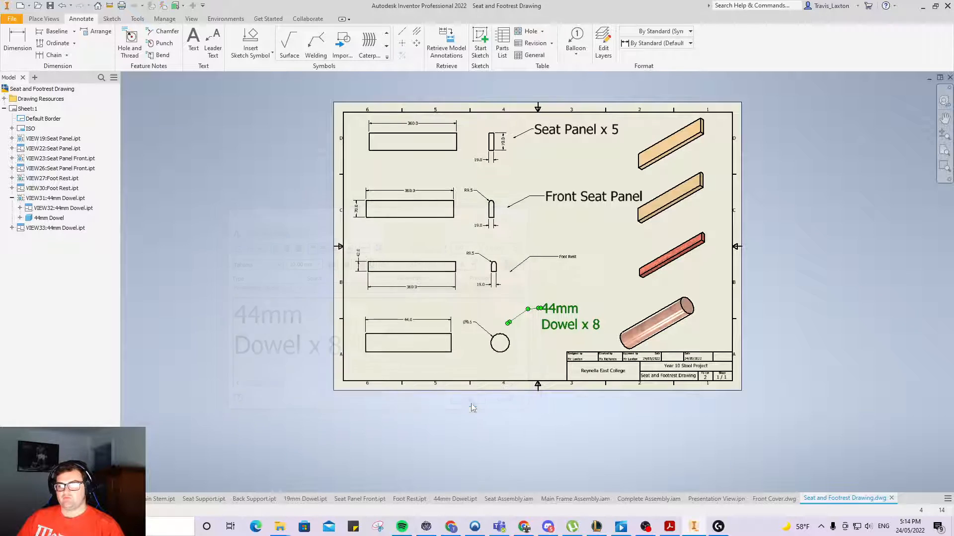
Switch to Adobe Acrobat and view the reference Year 10 Stool Project PDF at full size.
click(535, 362)
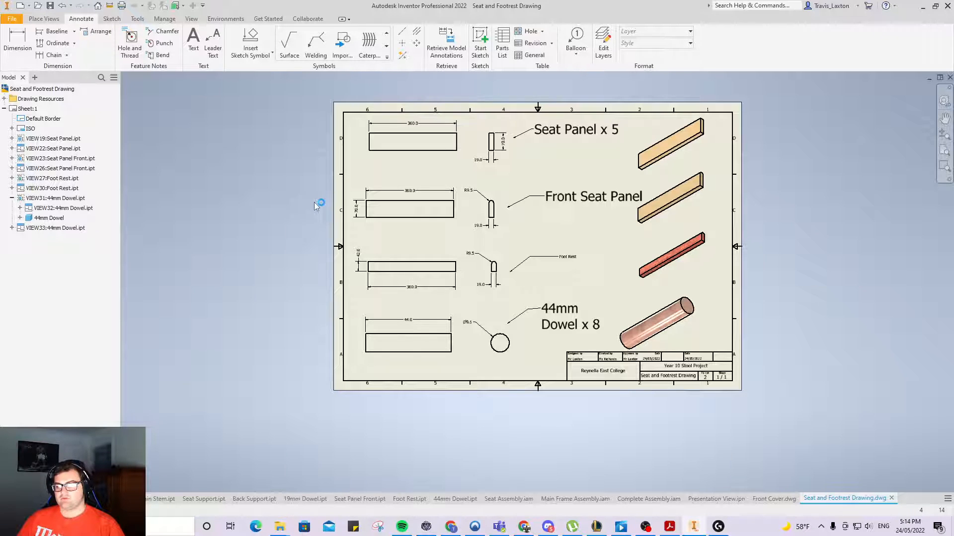
click(669, 526)
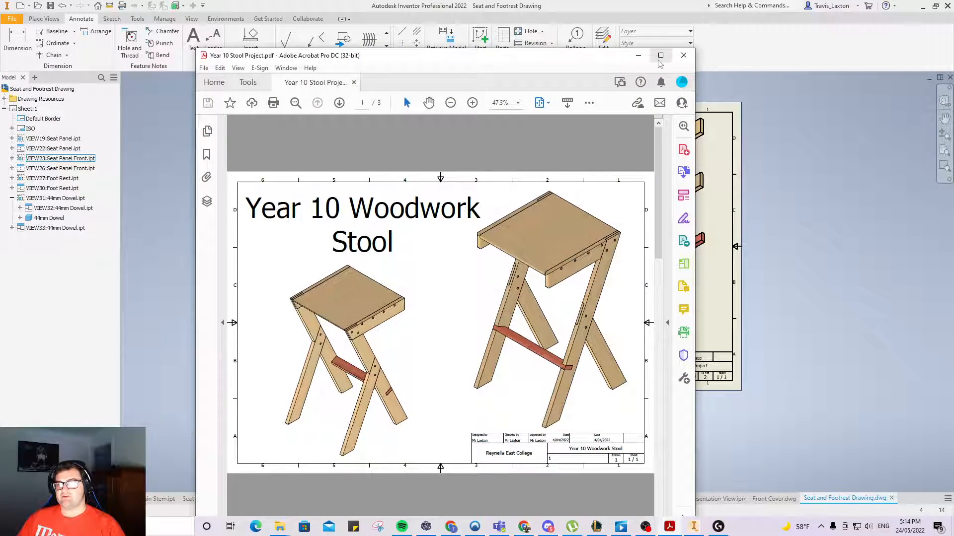
click(660, 56)
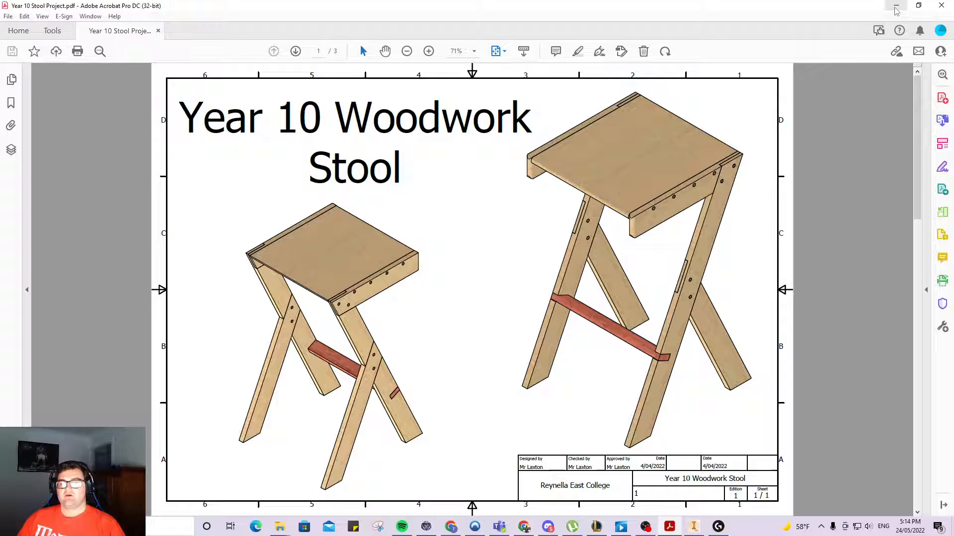
Check the YT Stool project's PDF folder in File Explorer, then return to the Seat and Footrest Drawing in Inventor.
mouse_move(279, 532)
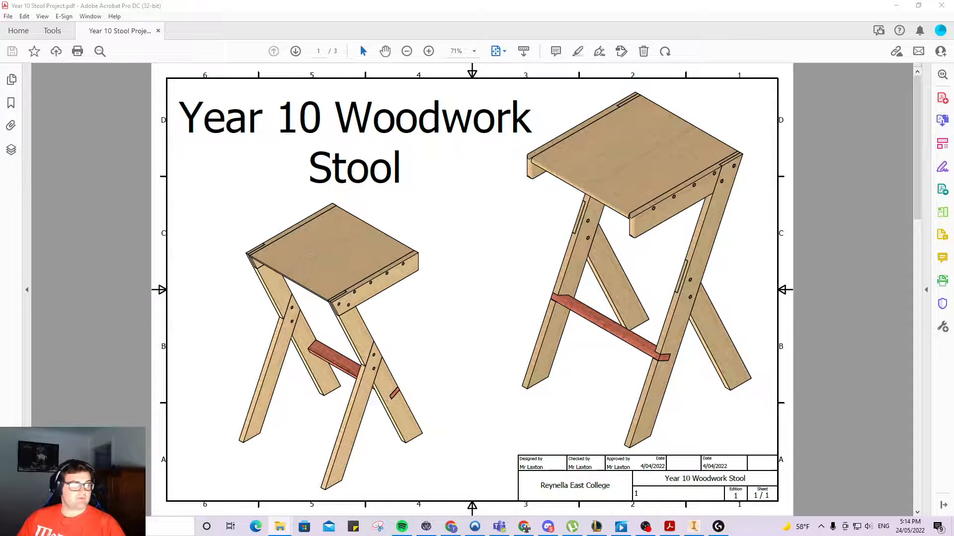
drag(1, 144, 393, 114)
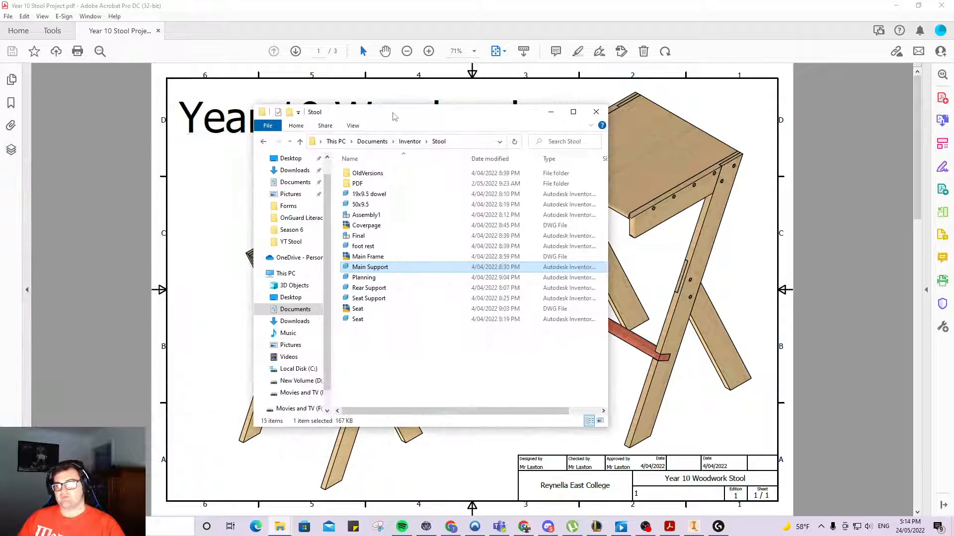
click(373, 141)
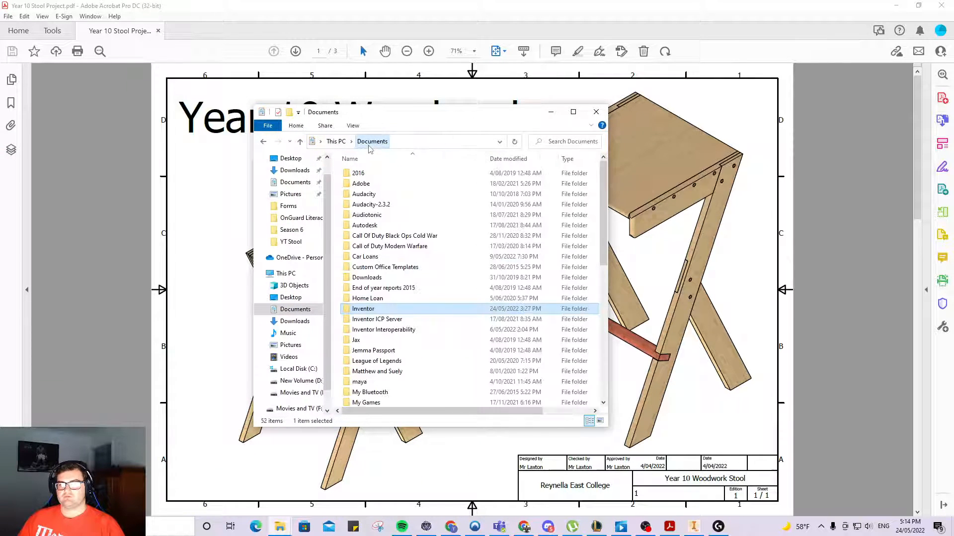
double_click(365, 308)
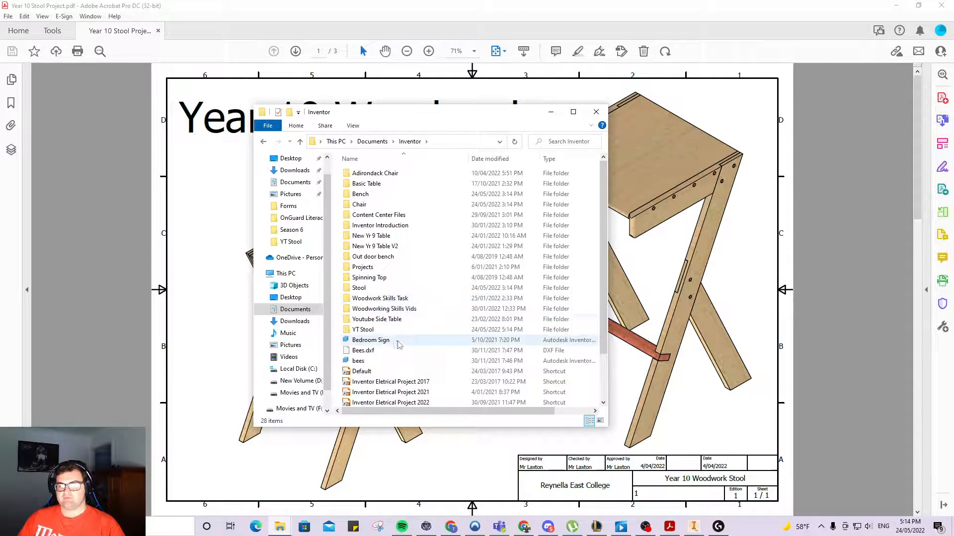
double_click(377, 330)
double_click(376, 184)
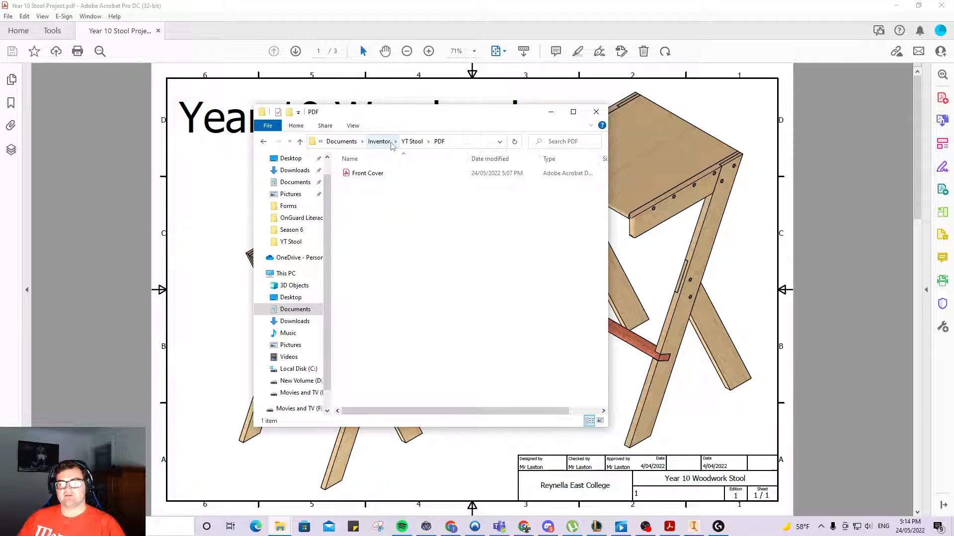
click(411, 142)
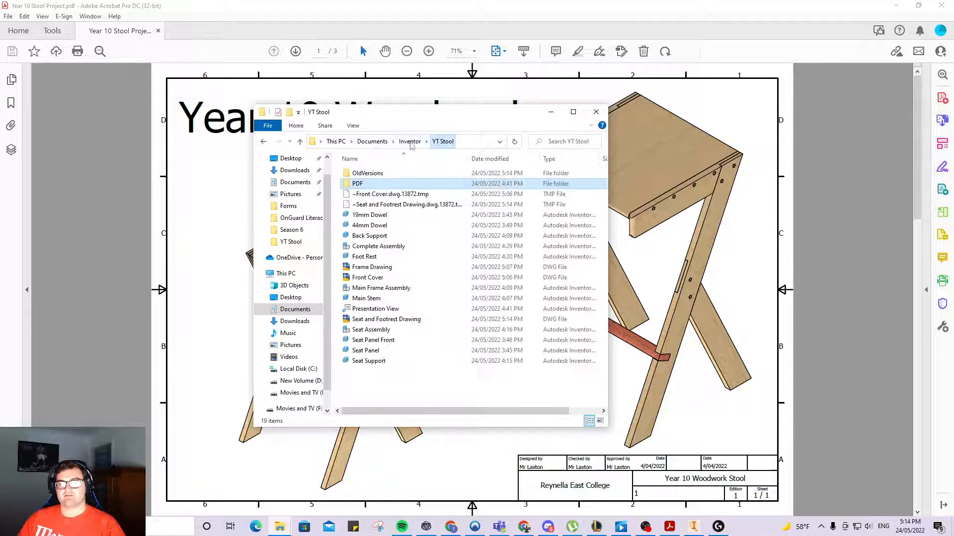
click(372, 142)
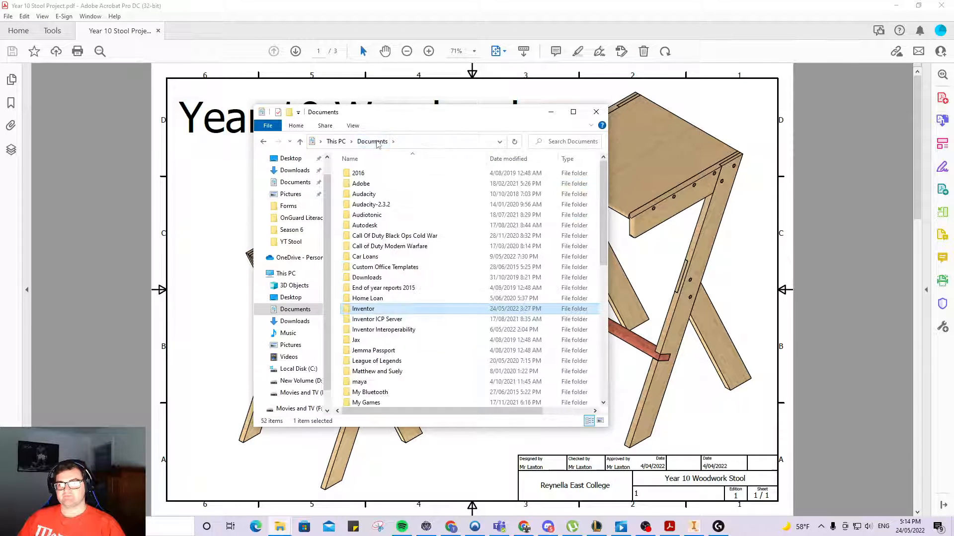
click(551, 112)
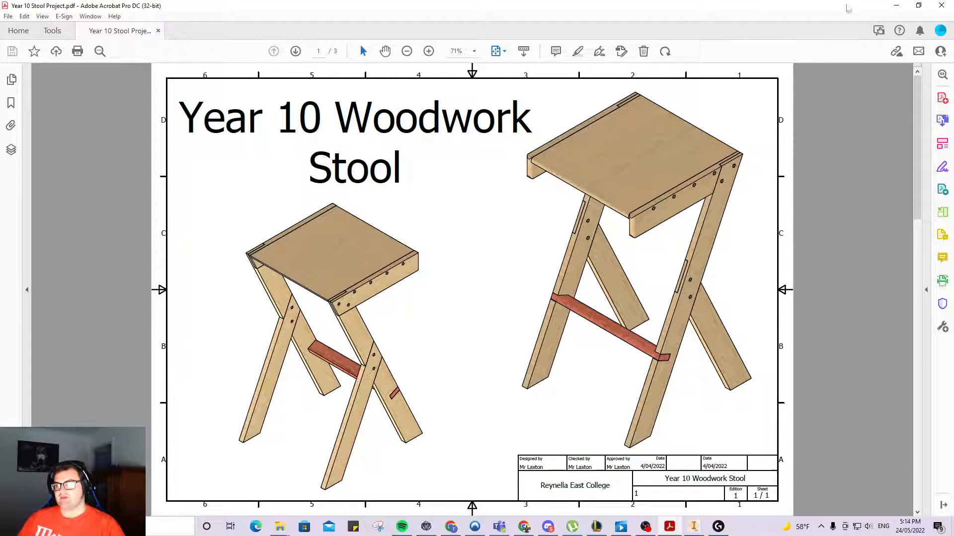
click(896, 5)
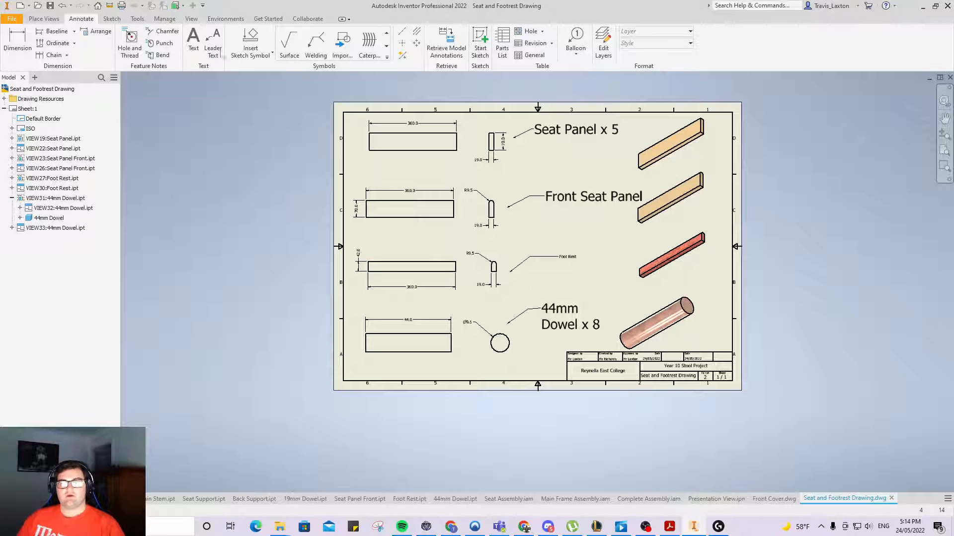
Export the Seat and Footrest Drawing as a PDF into the YT Stool project's PDF folder, keeping its file name.
click(12, 19)
mouse_move(57, 156)
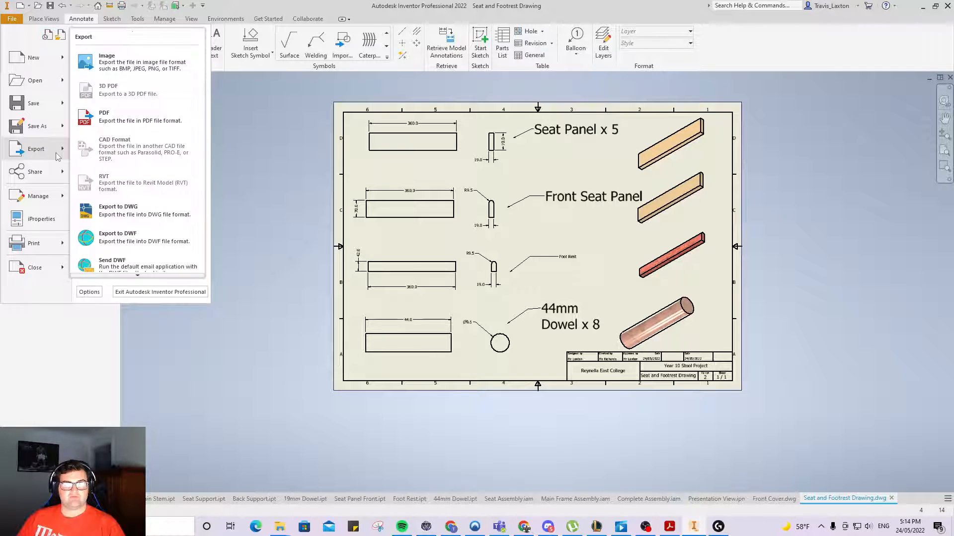
click(118, 135)
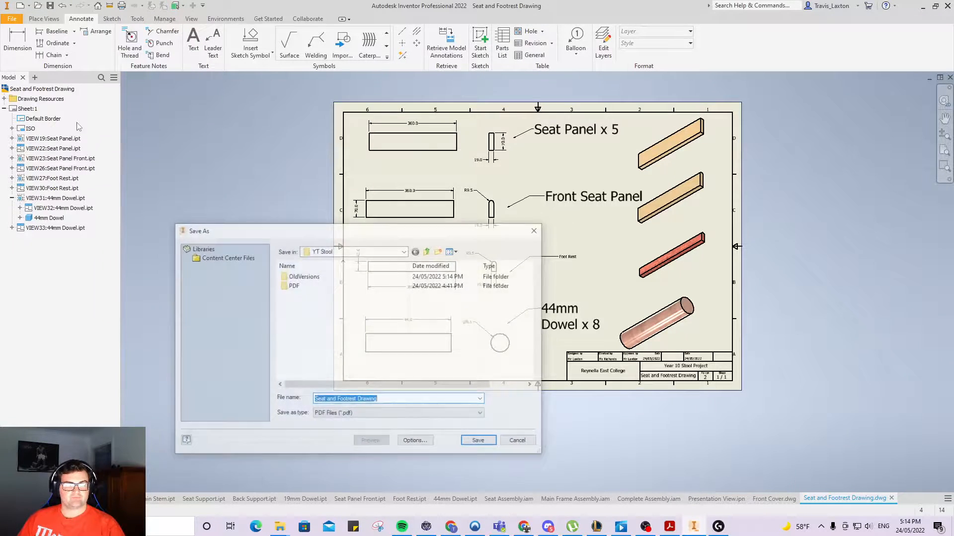
double_click(303, 286)
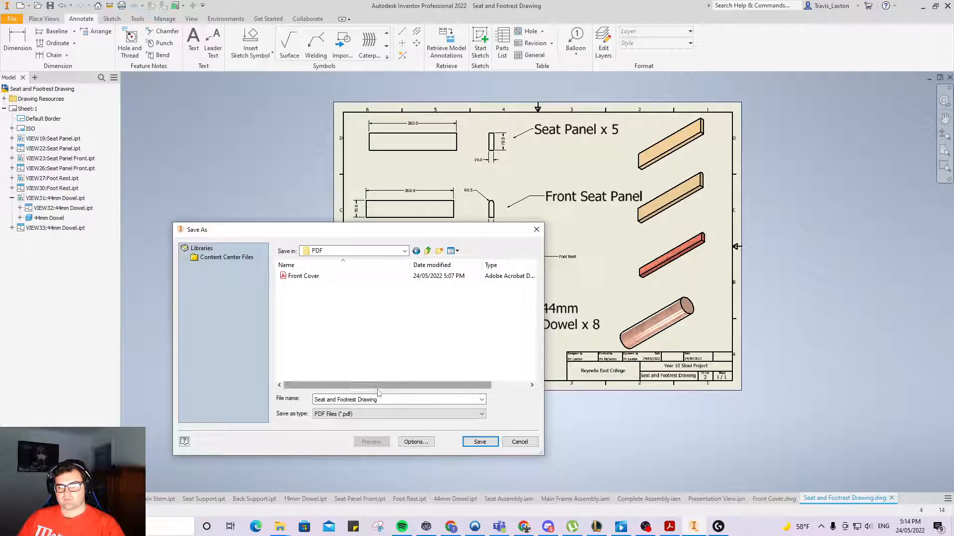
key(Return)
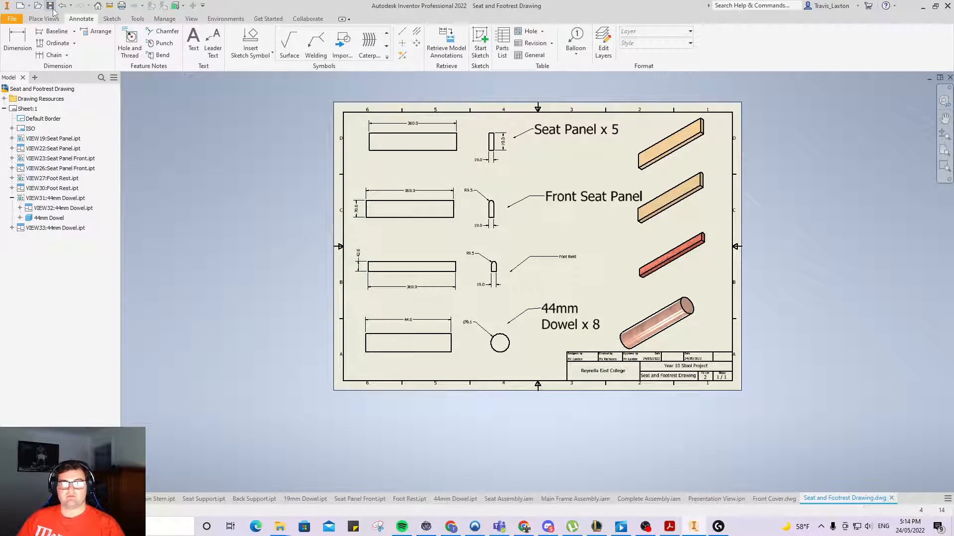
Open the Frame Drawing DWG and export it as a PDF into the YT Stool folder under the same name.
click(765, 499)
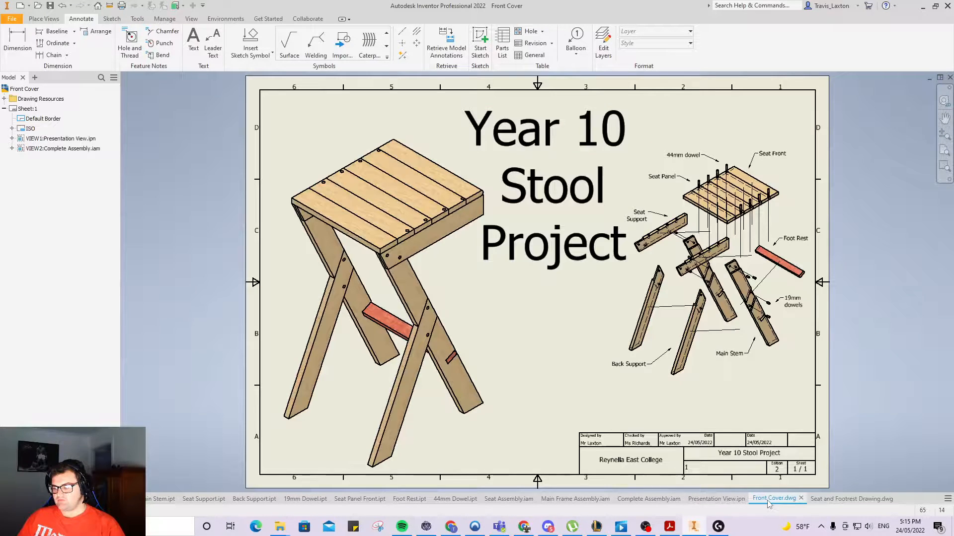
click(37, 6)
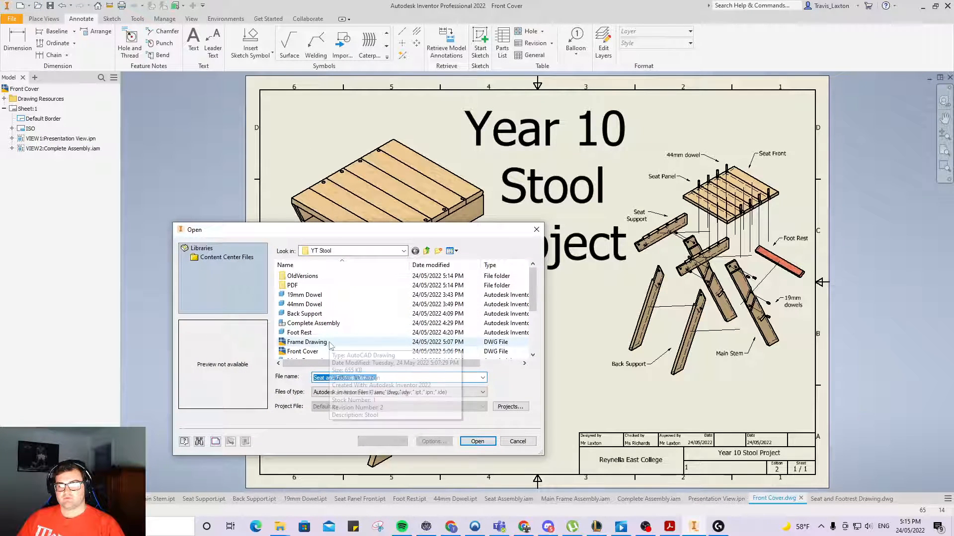
double_click(326, 342)
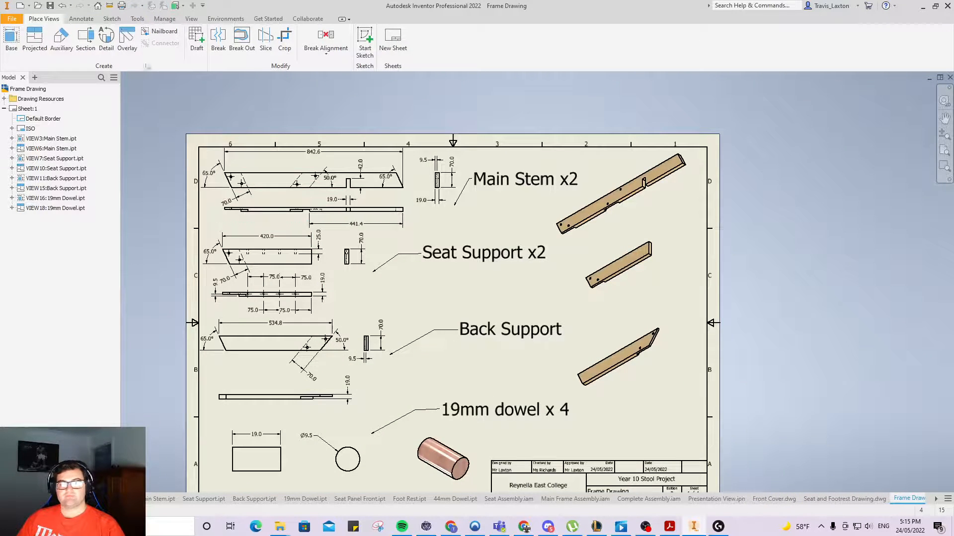
click(11, 20)
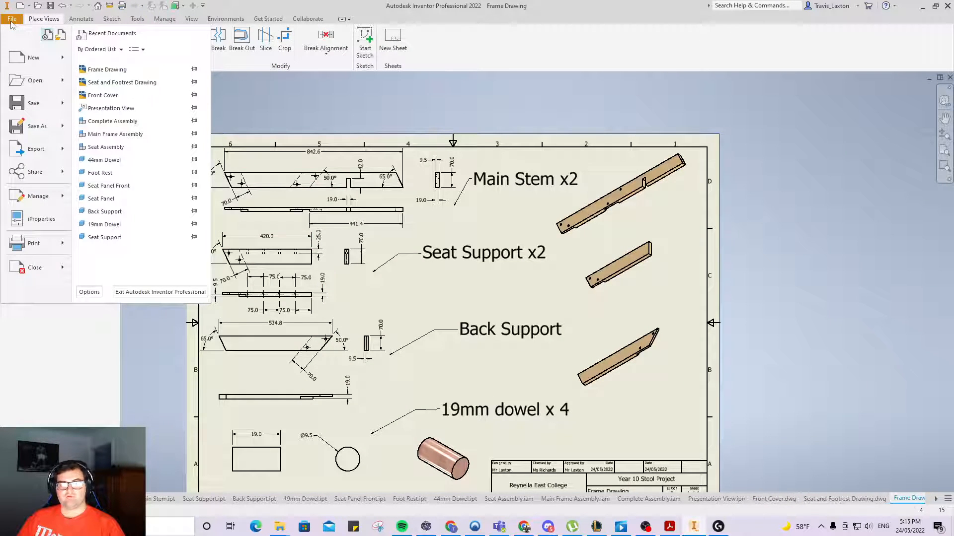
mouse_move(34, 149)
click(101, 129)
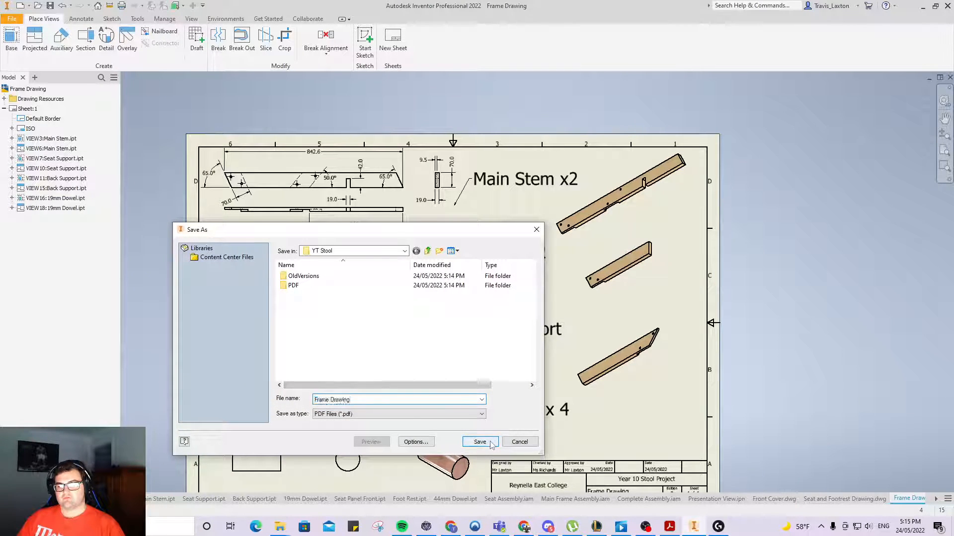
click(479, 441)
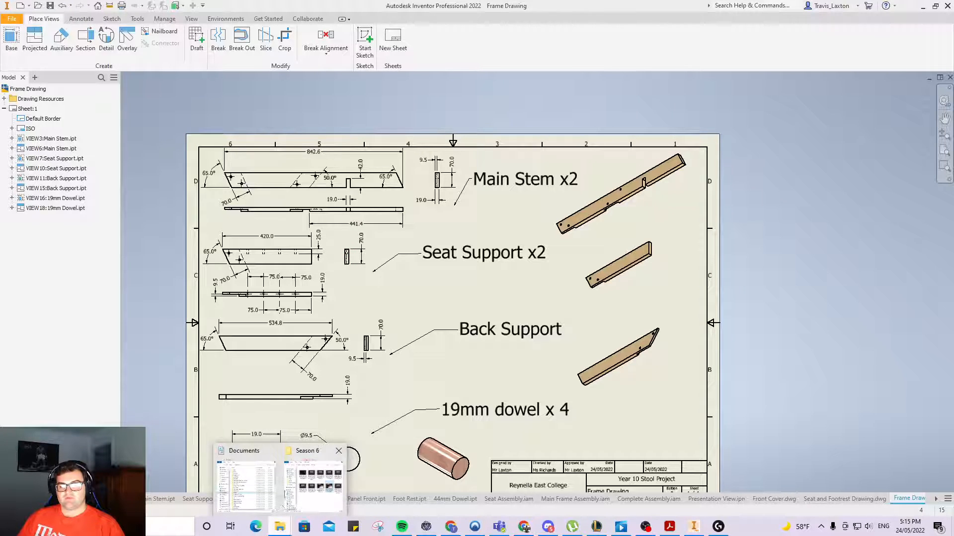
In File Explorer, move the exported Frame Drawing PDF from the YT Stool folder into its PDF subfolder.
click(256, 484)
double_click(378, 308)
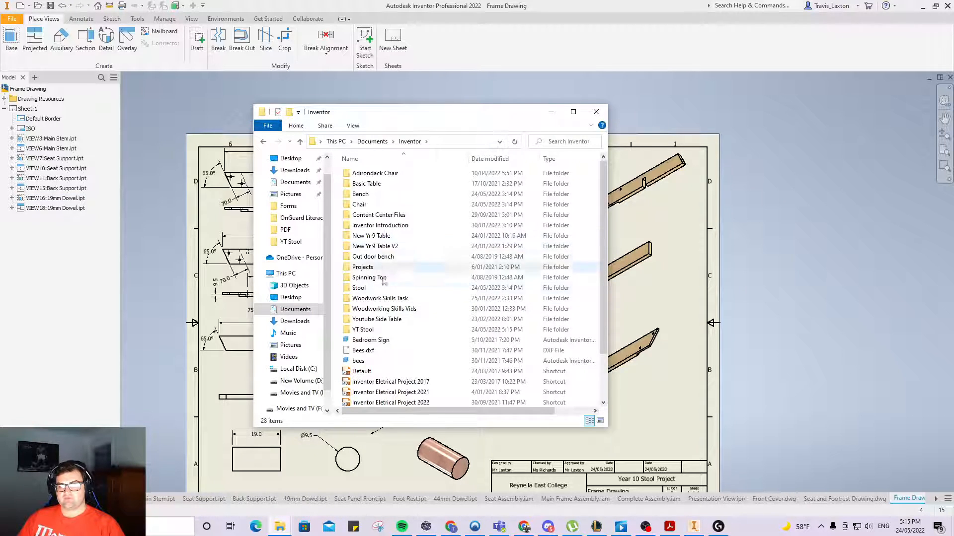
click(374, 331)
double_click(374, 331)
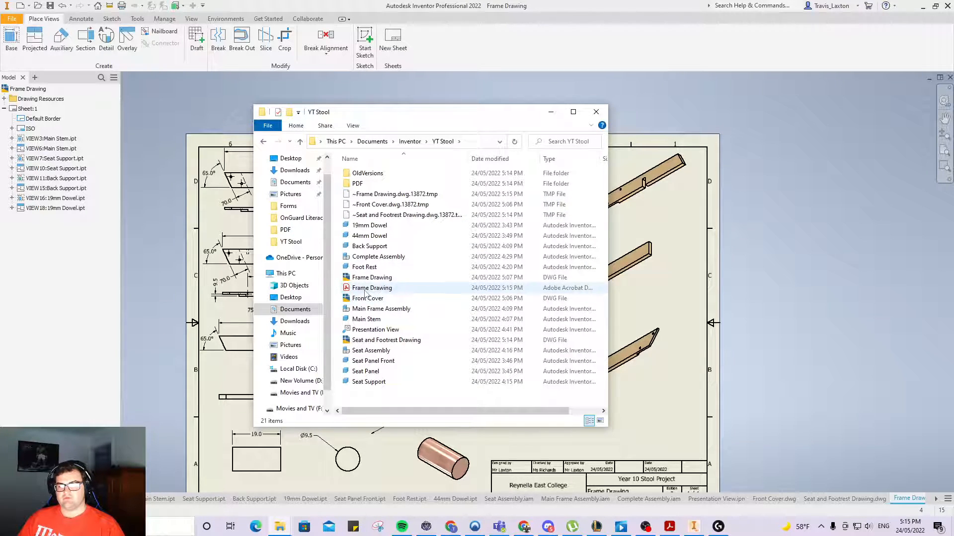
double_click(370, 184)
click(408, 142)
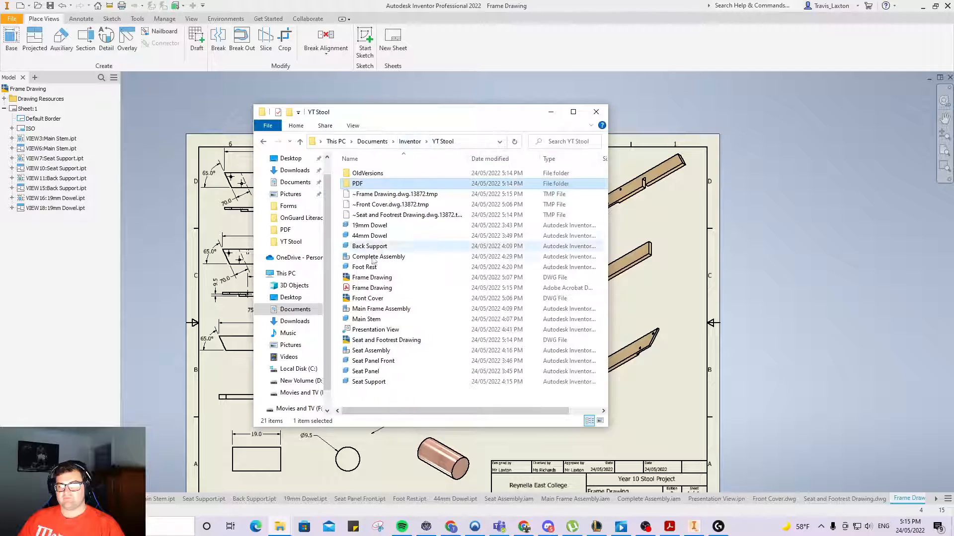
drag(372, 287, 374, 184)
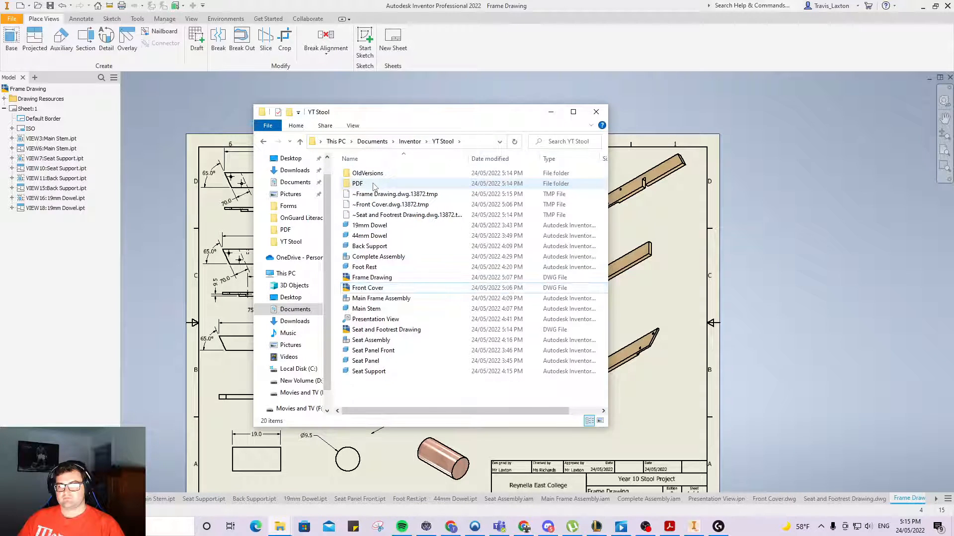
Send the Frame Drawing, Front Cover and Seat and Footrest Drawing PDFs to Acrobat's Combine Files tool.
double_click(374, 184)
drag(417, 231, 379, 176)
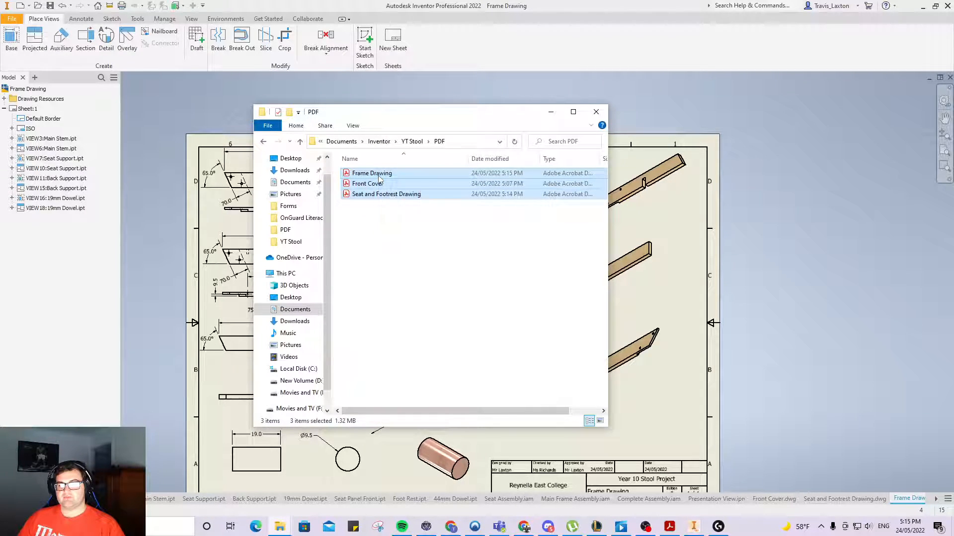
right_click(379, 176)
click(411, 231)
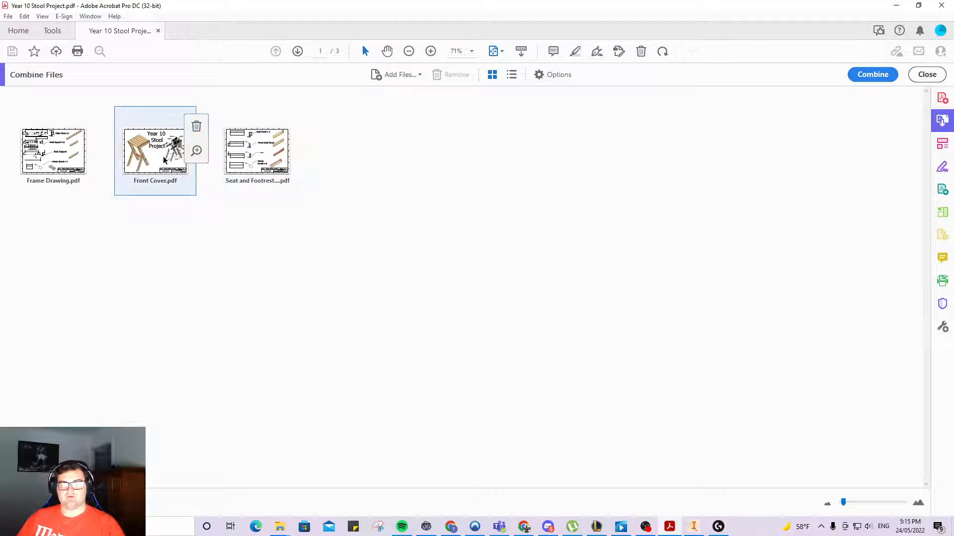
Place Front Cover ahead of Frame Drawing, combine the three files into one PDF and look through its pages.
mouse_move(155, 149)
mouse_down()
mouse_move(39, 146)
mouse_move(47, 149)
mouse_up()
click(225, 246)
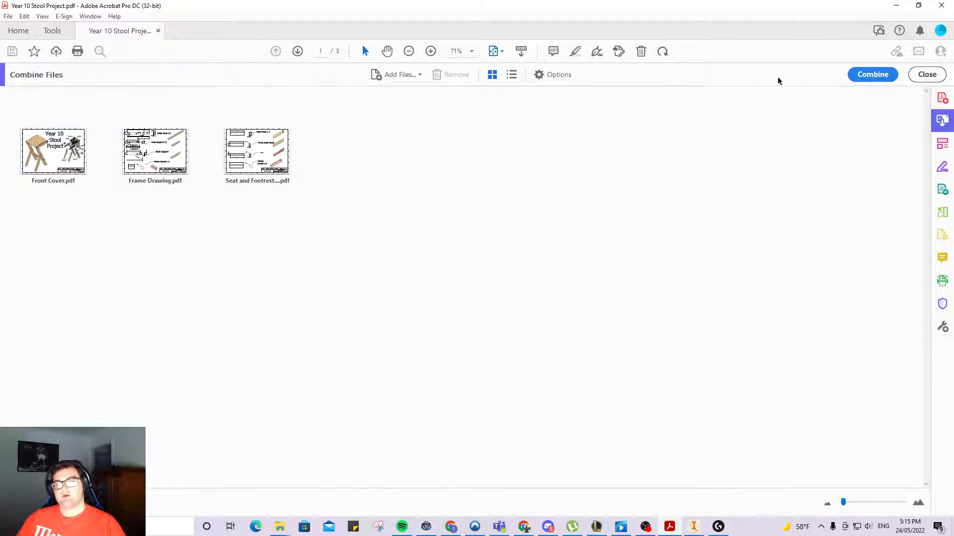
click(873, 74)
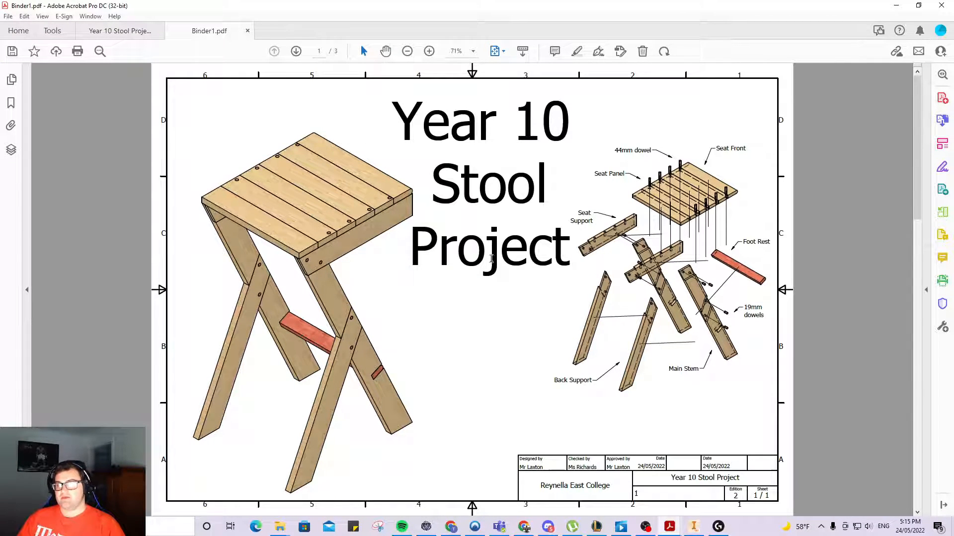
scroll(474, 245, down, 2)
scroll(473, 244, up, 2)
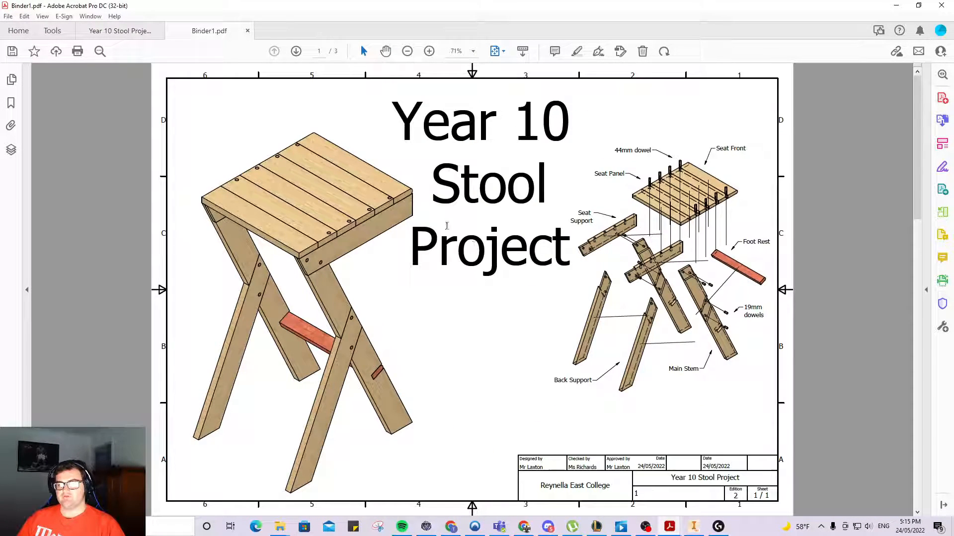
Save the combined PDF as "Year 10 Stool Booklet" in the YT Stool project's PDF folder.
click(16, 53)
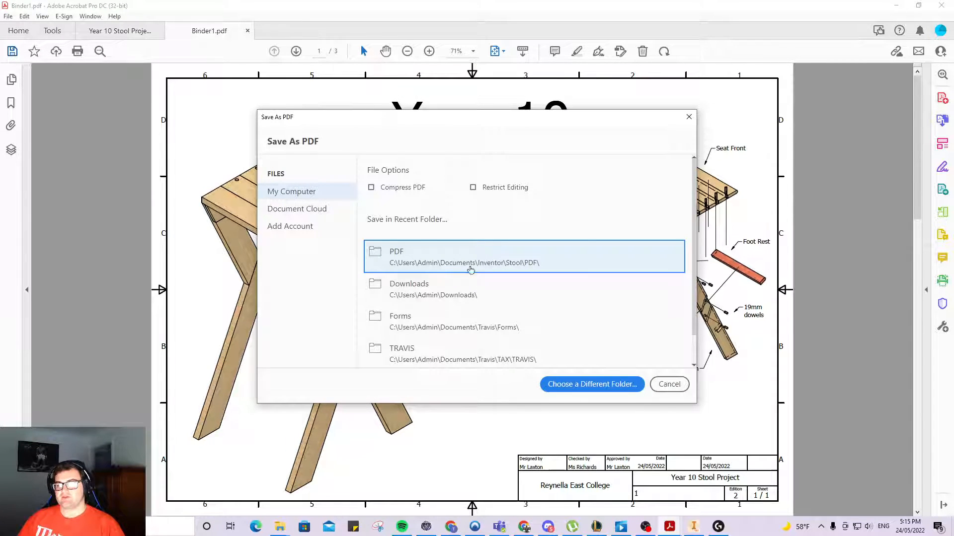
click(433, 251)
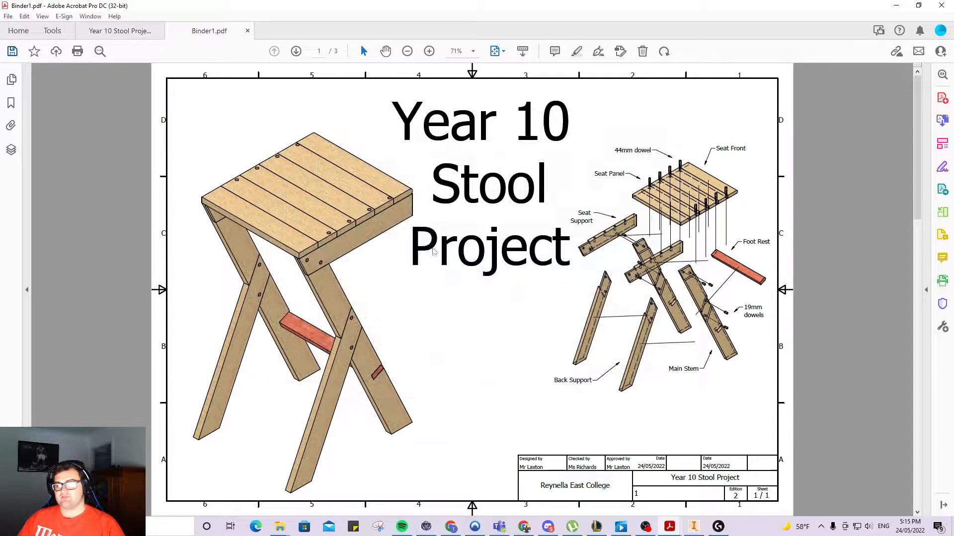
click(166, 46)
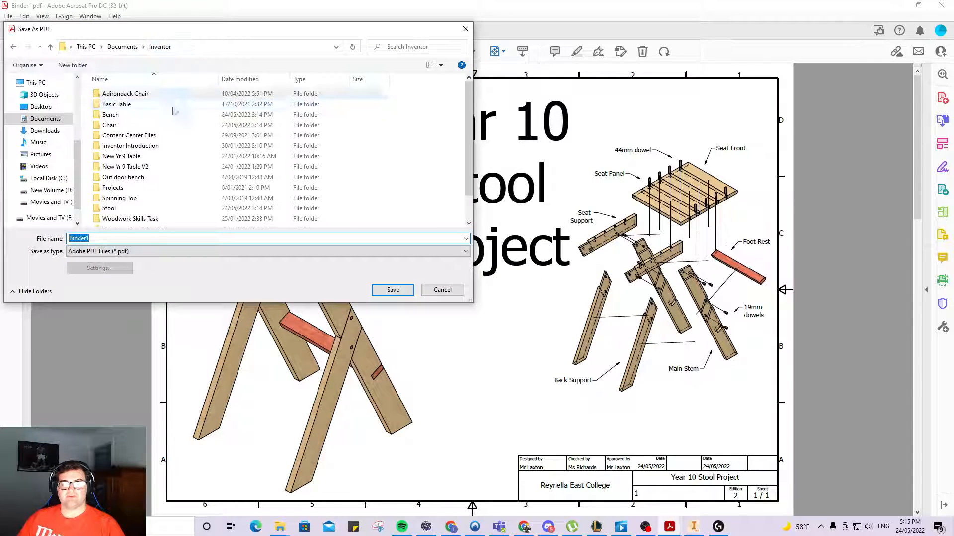
scroll(164, 163, down, 2)
double_click(126, 223)
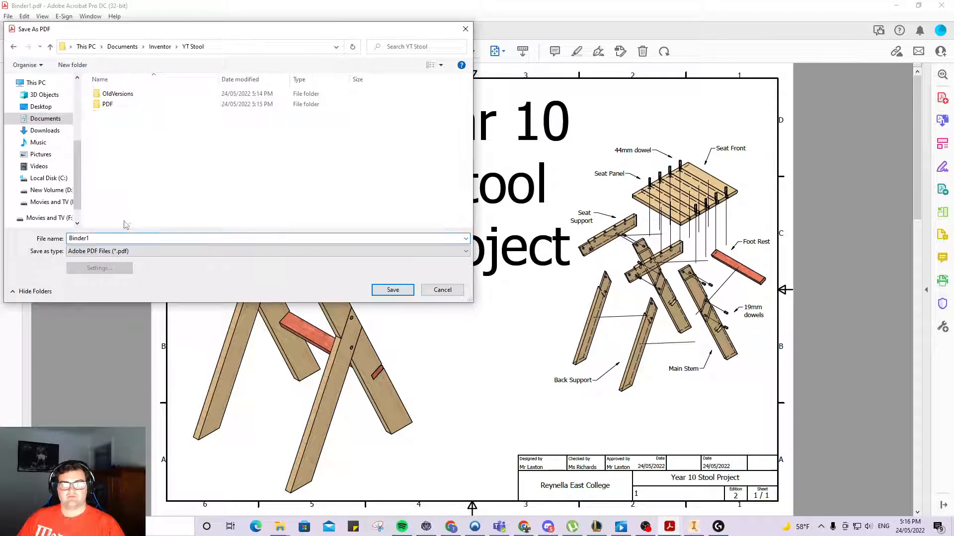
double_click(109, 105)
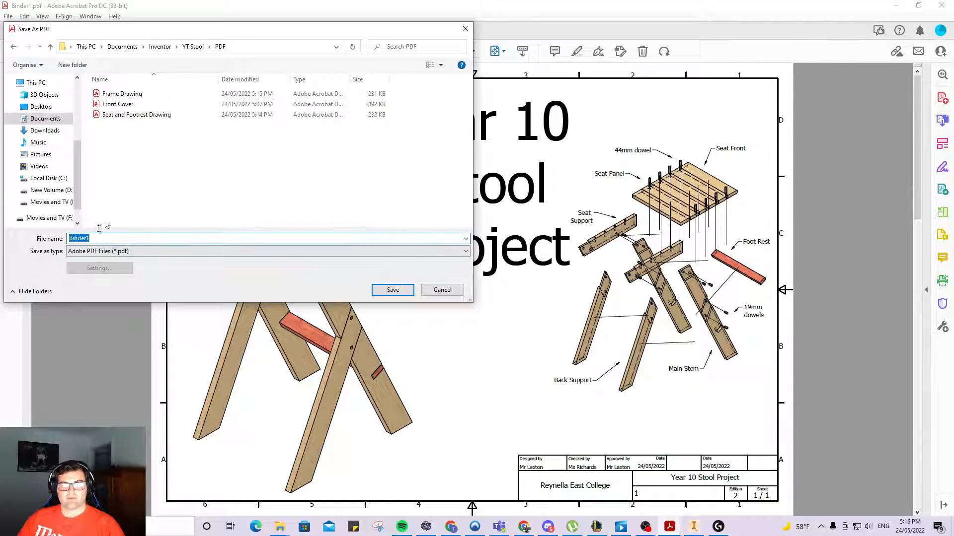
text(Year 1)
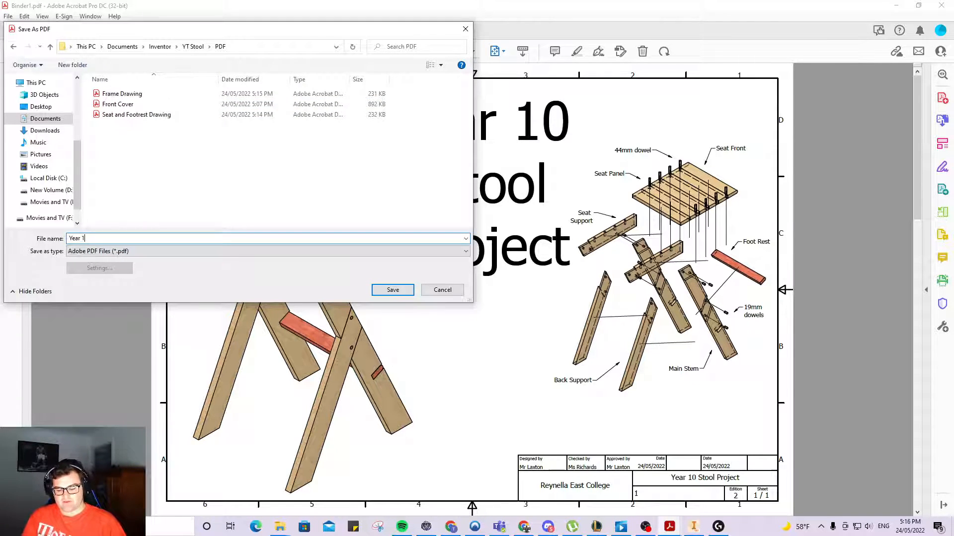
text(0 Stool Booke)
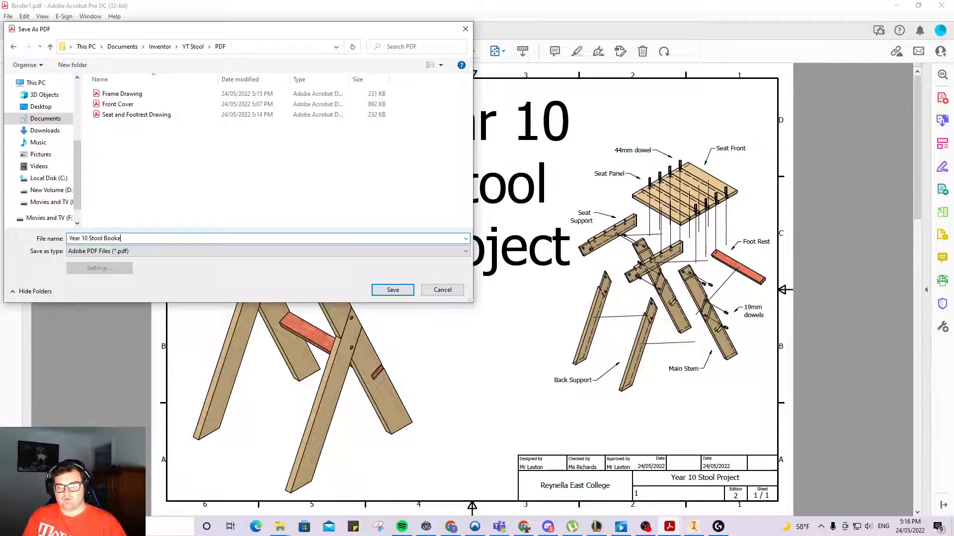
text(tle)
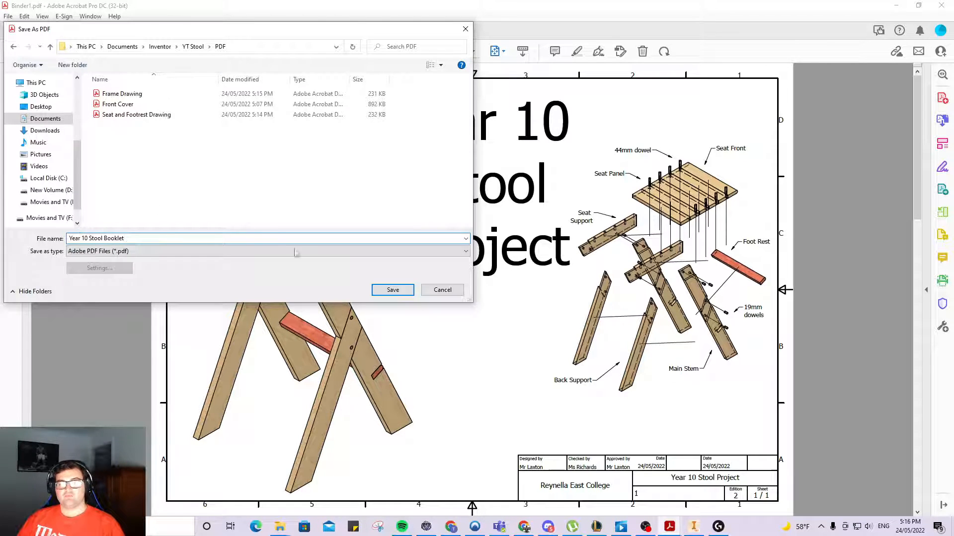
click(392, 290)
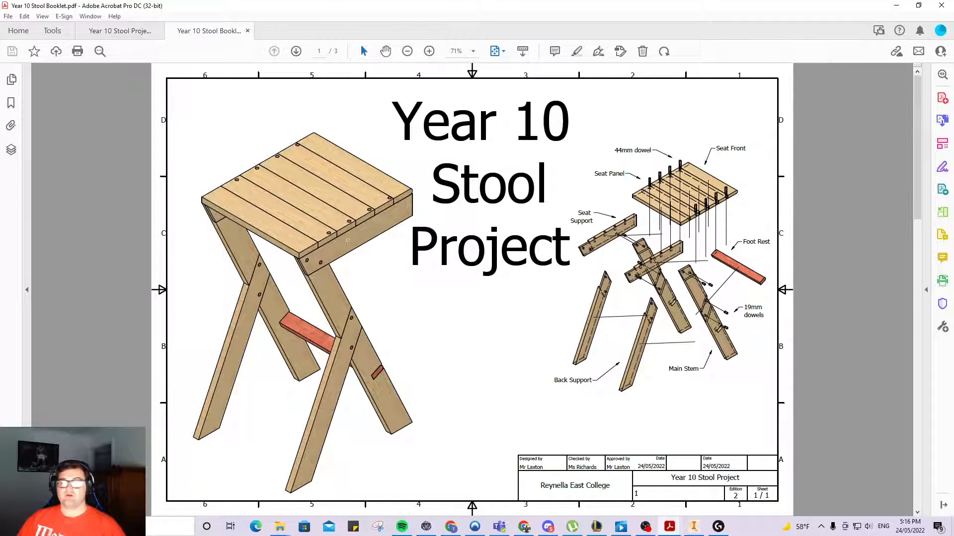